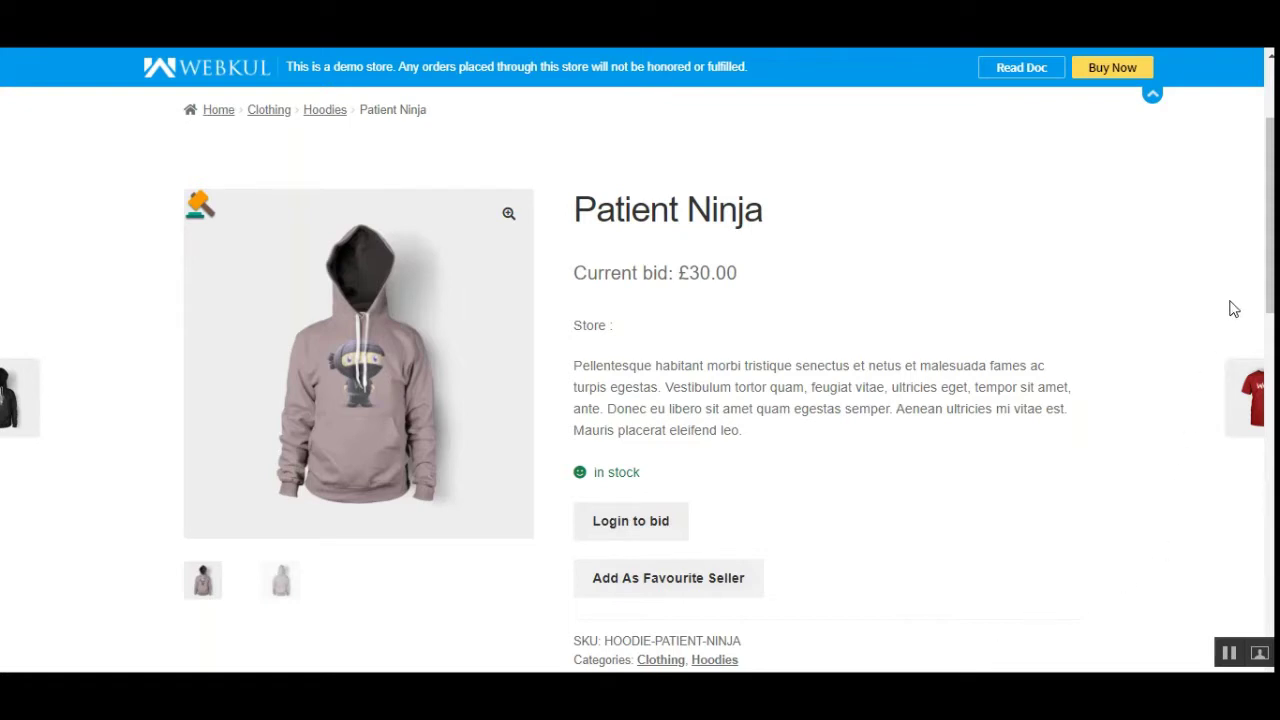
Review the Patient Ninja hoodie's auction page and open the login page to bid on it
{"action": "scroll", "coordinate": [1250, 300], "scroll_direction": "up", "scroll_amount": 2}
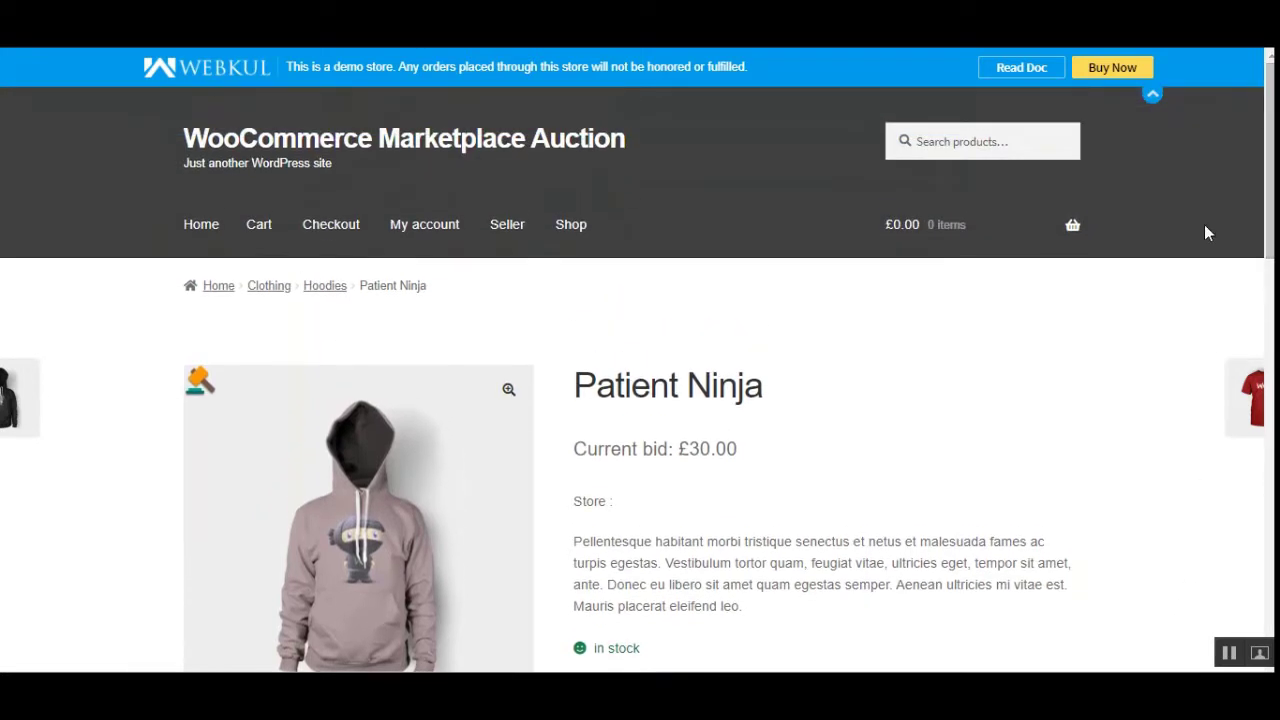
{"action": "scroll", "coordinate": [945, 282], "scroll_direction": "down", "scroll_amount": 3}
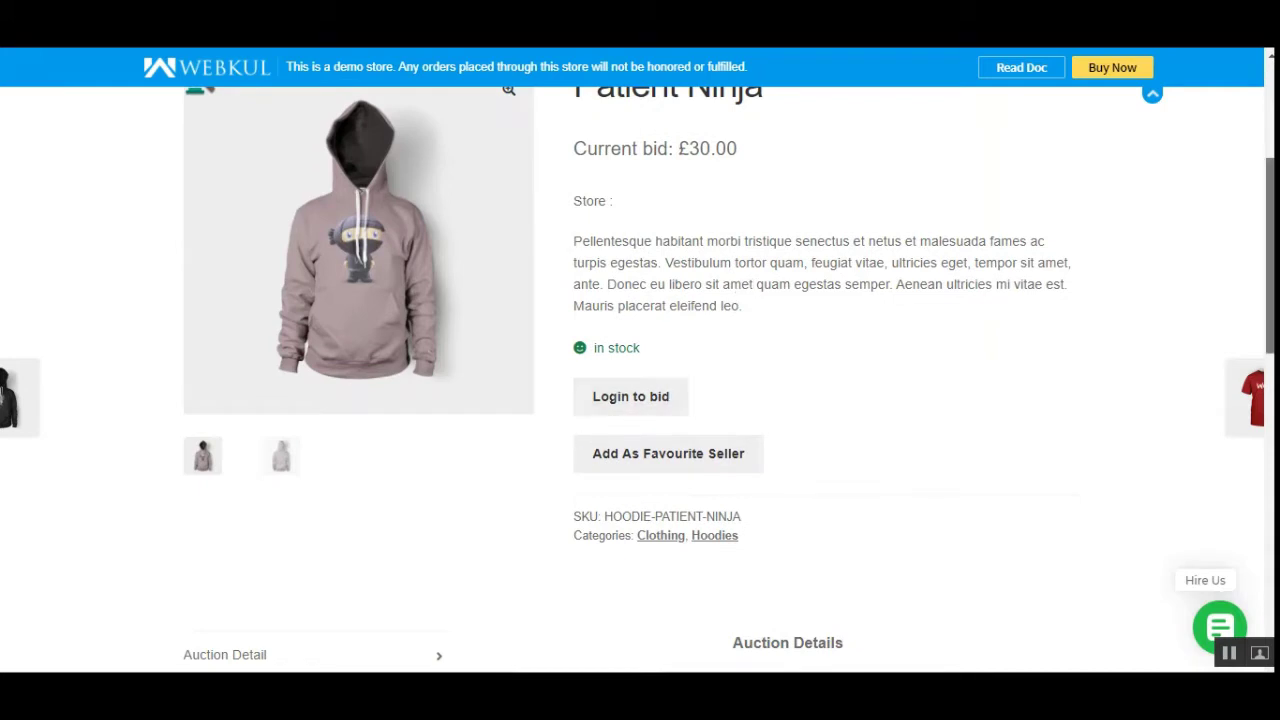
{"action": "scroll", "coordinate": [840, 410], "scroll_direction": "up", "scroll_amount": 1}
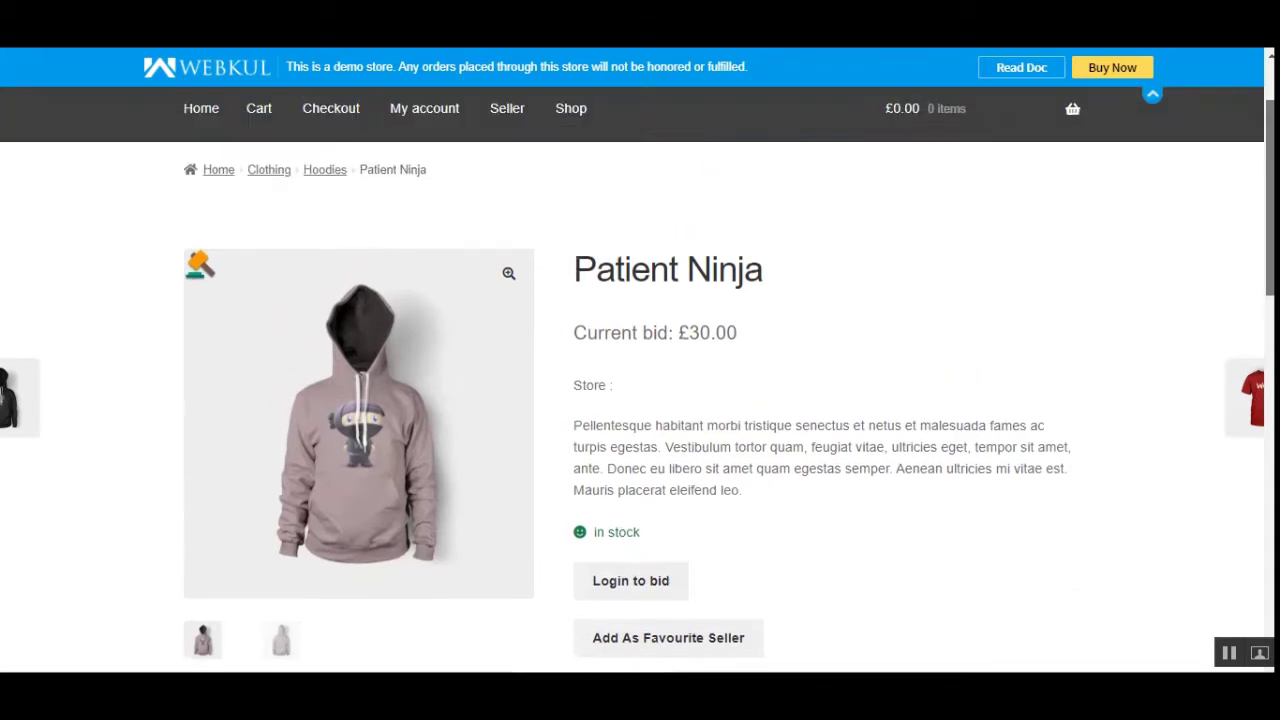
{"action": "mouse_move", "coordinate": [1270, 235]}
{"action": "left_mouse_down"}
{"action": "mouse_move", "coordinate": [1270, 218]}
{"action": "mouse_move", "coordinate": [1270, 229]}
{"action": "left_mouse_up"}
{"action": "scroll", "coordinate": [711, 411], "scroll_direction": "down", "scroll_amount": 1}
{"action": "left_click", "coordinate": [643, 429]}
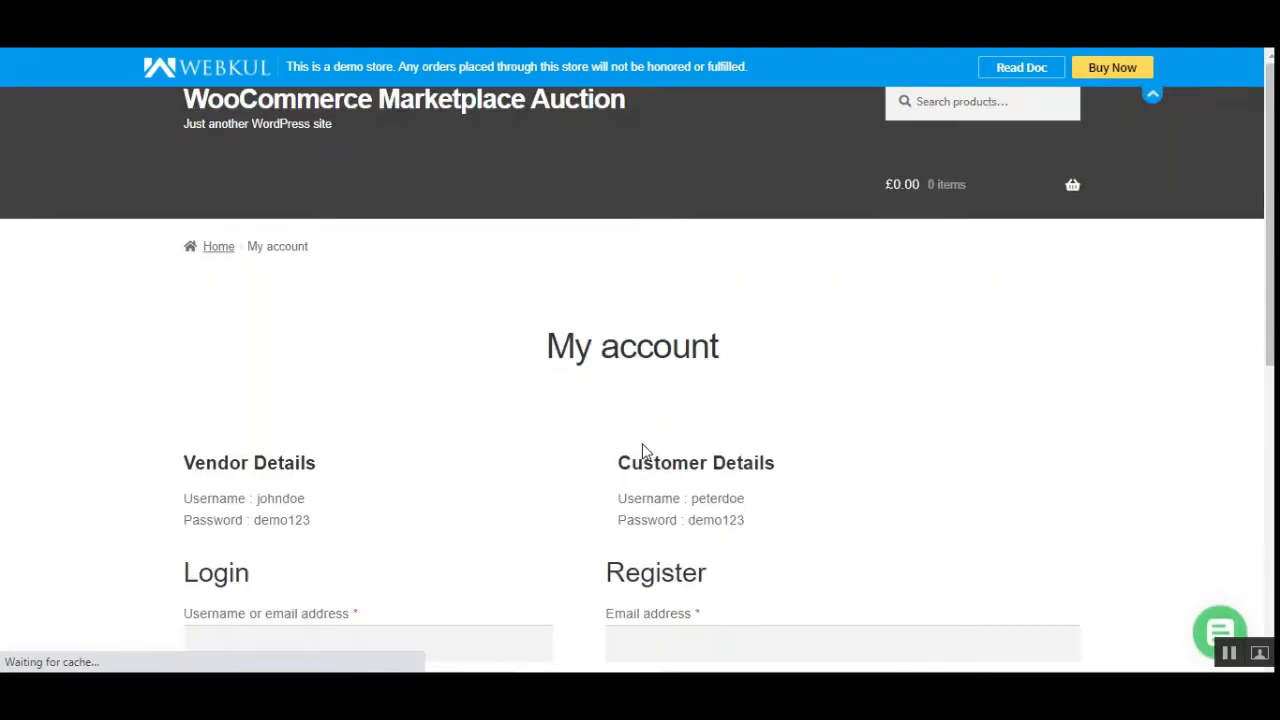
Log in to the store with the demo customer's username and account password
{"action": "scroll", "coordinate": [386, 486], "scroll_direction": "down", "scroll_amount": 2}
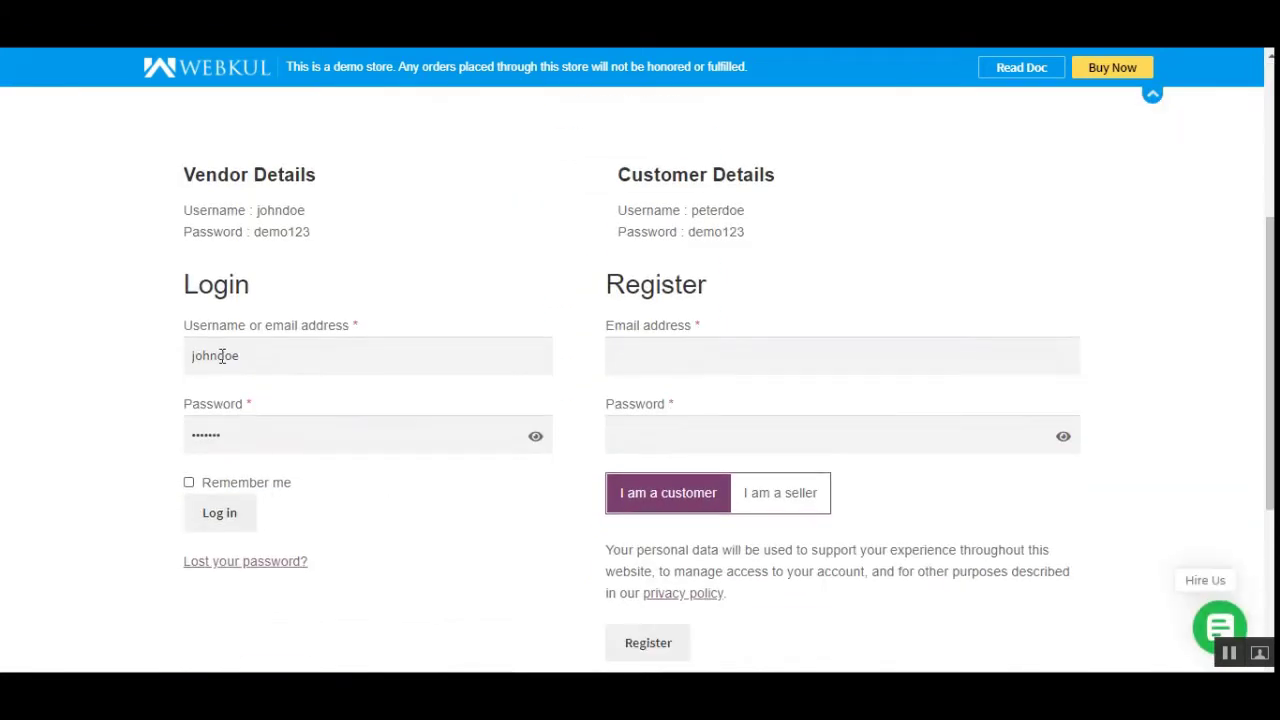
{"action": "left_click_drag", "start_coordinate": [217, 357], "coordinate": [155, 362]}
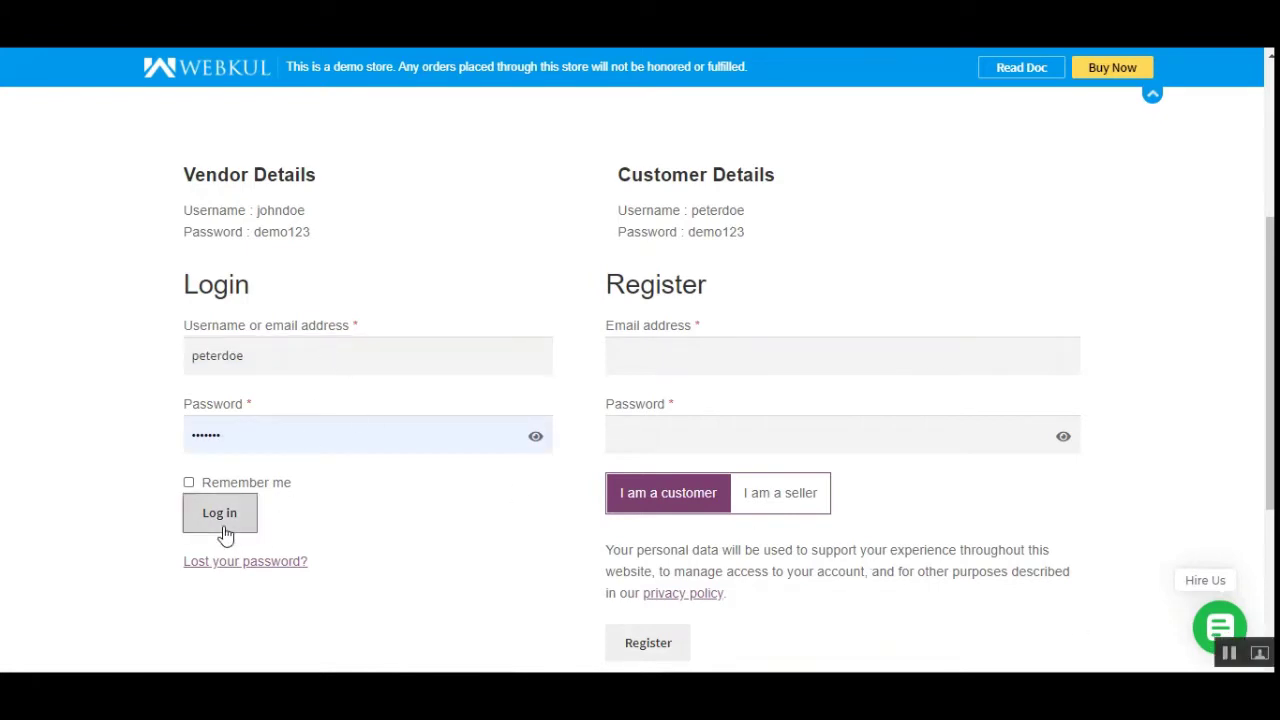
{"action": "left_click", "coordinate": [223, 525]}
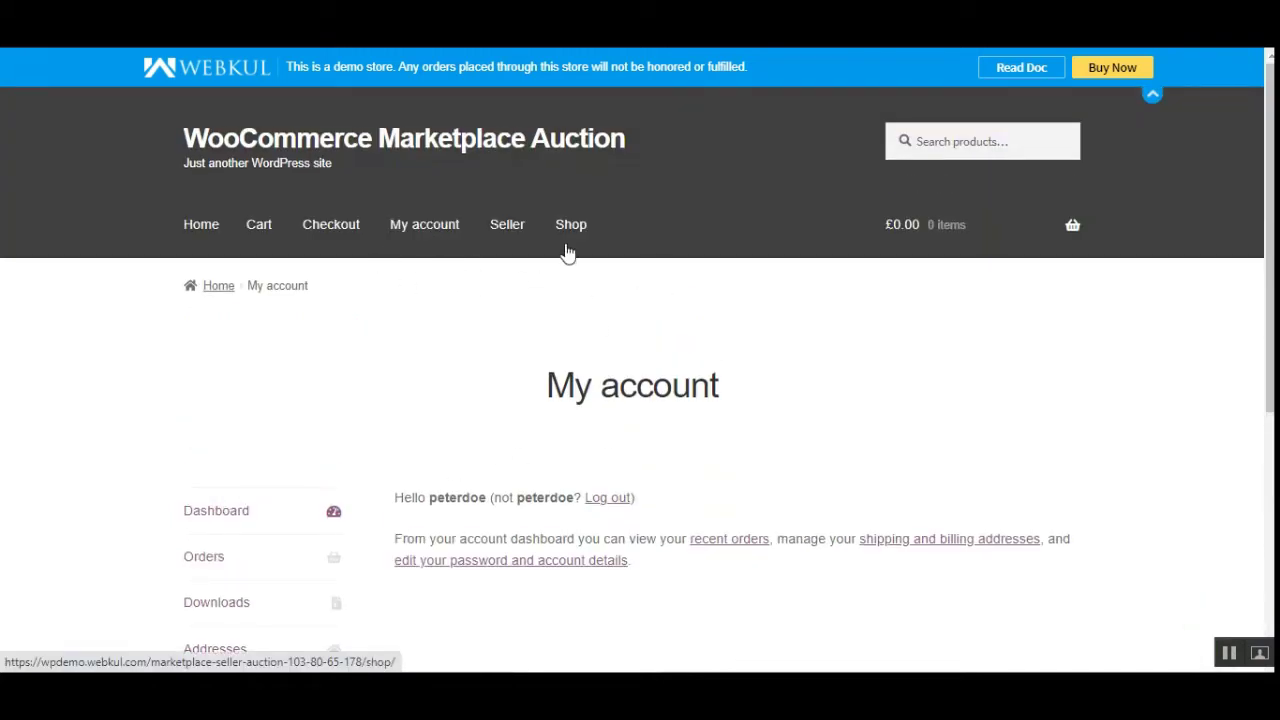
Search the store's products for "woo logo", reusing the earlier search suggestion
{"action": "mouse_move", "coordinate": [1272, 307]}
{"action": "left_mouse_down"}
{"action": "mouse_move", "coordinate": [1272, 512]}
{"action": "mouse_move", "coordinate": [1272, 300]}
{"action": "left_mouse_up"}
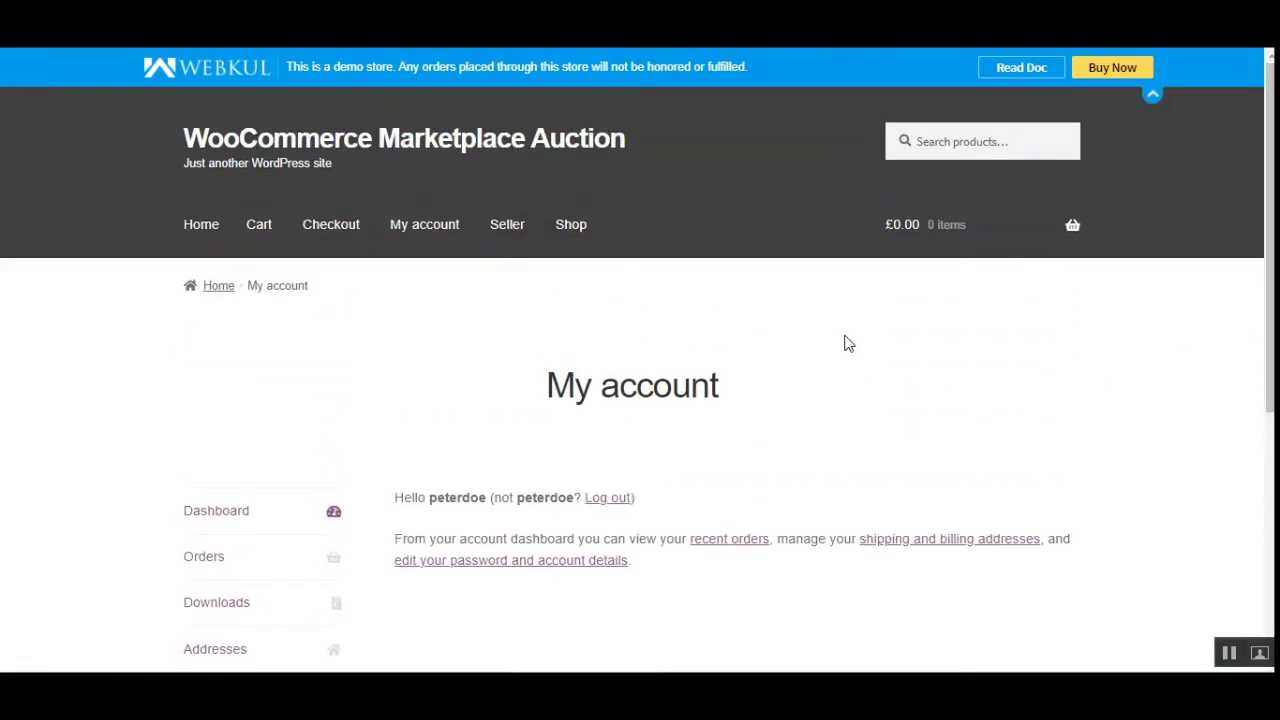
{"action": "left_click", "coordinate": [972, 152]}
{"action": "left_click", "coordinate": [934, 140]}
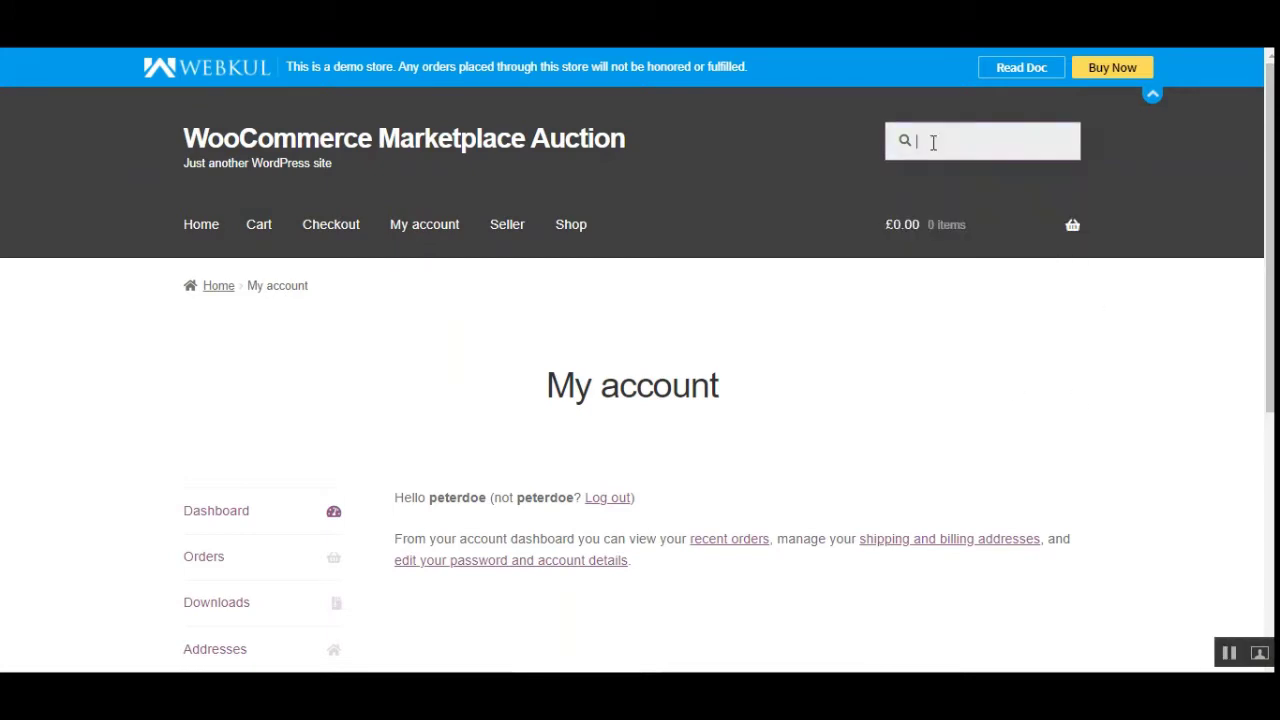
{"action": "left_click", "coordinate": [934, 140]}
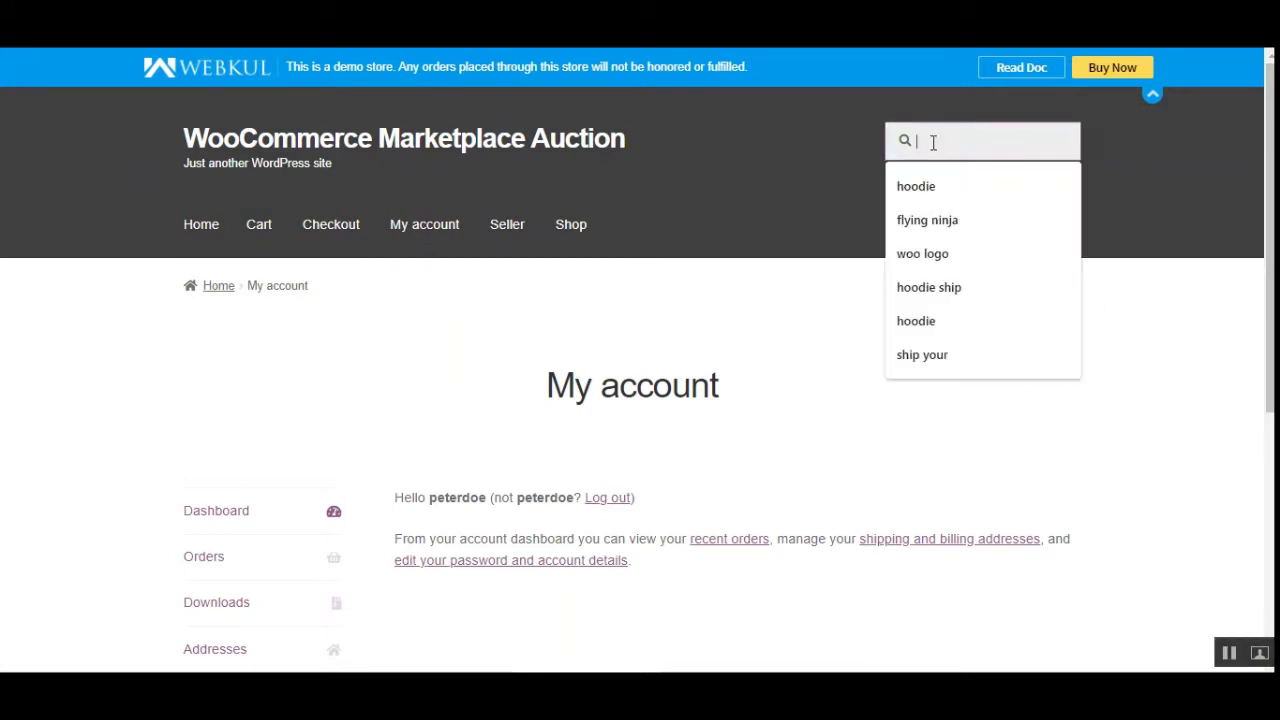
{"action": "left_click", "coordinate": [938, 256]}
{"action": "key", "text": "Return"}
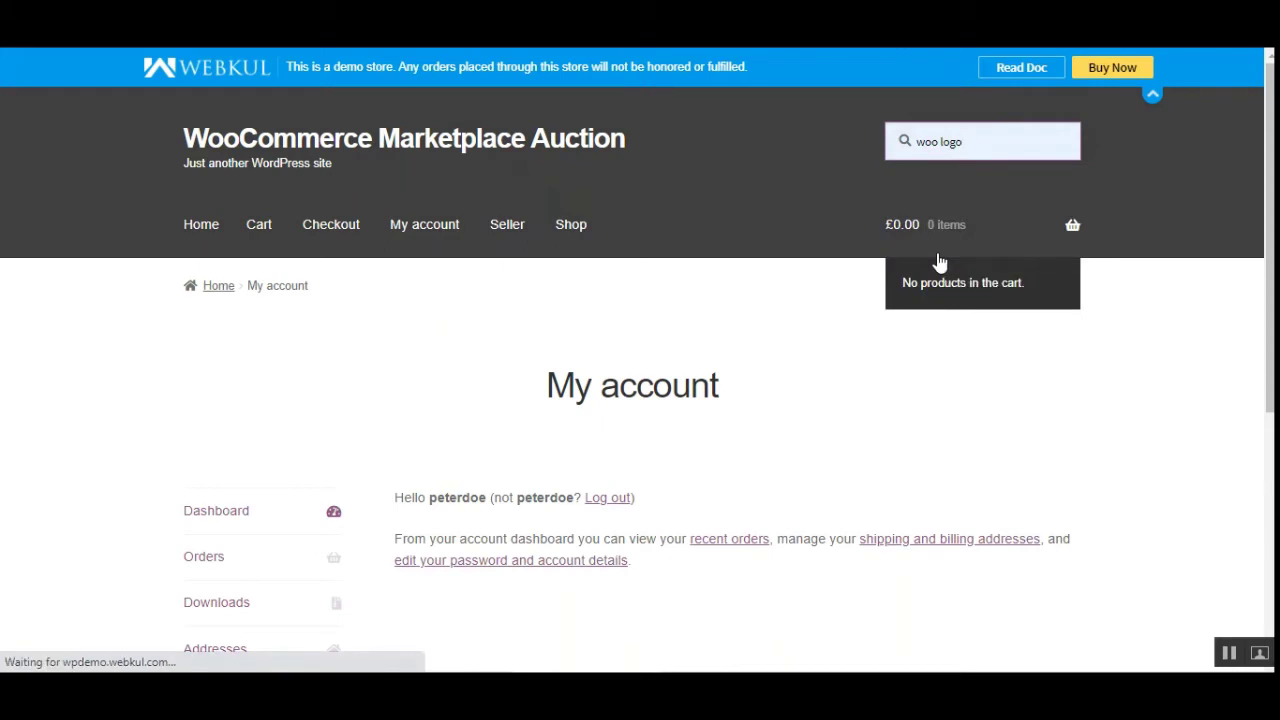
Open the auction product page of the red Woo Logo T-shirt from the search results
{"action": "scroll", "coordinate": [1231, 229], "scroll_direction": "down", "scroll_amount": 2}
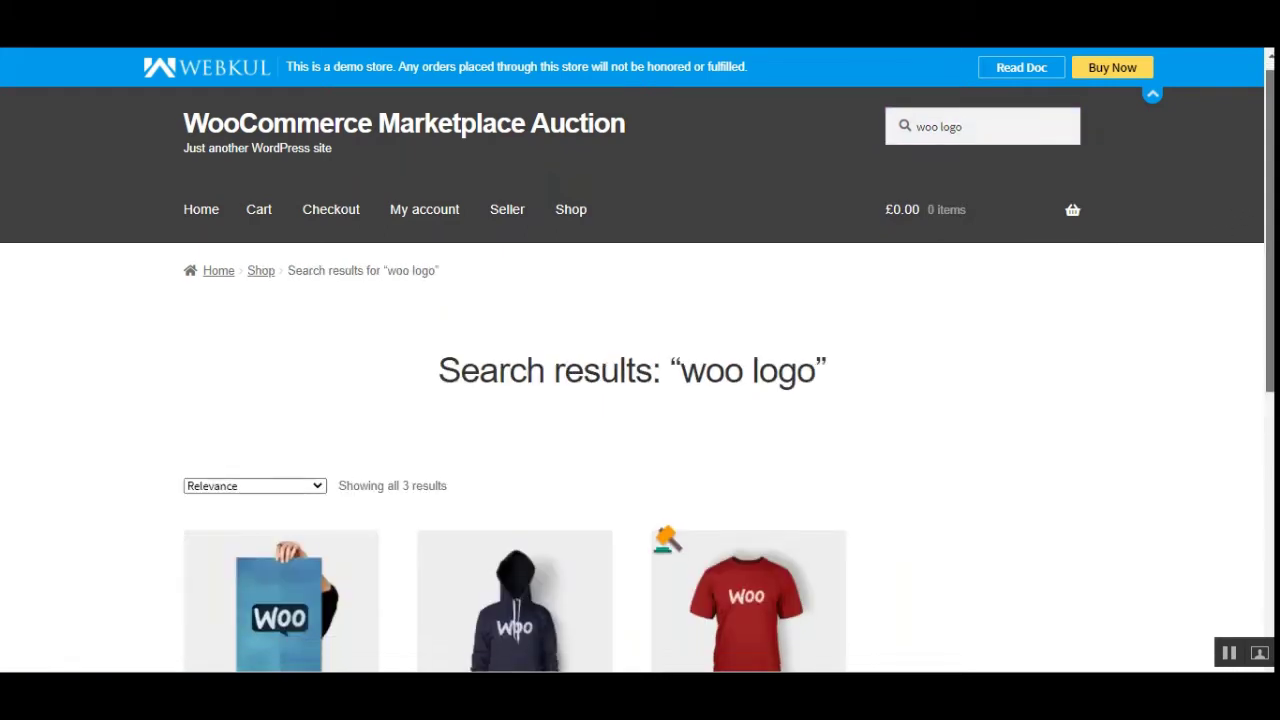
{"action": "scroll", "coordinate": [640, 400], "scroll_direction": "down", "scroll_amount": 3}
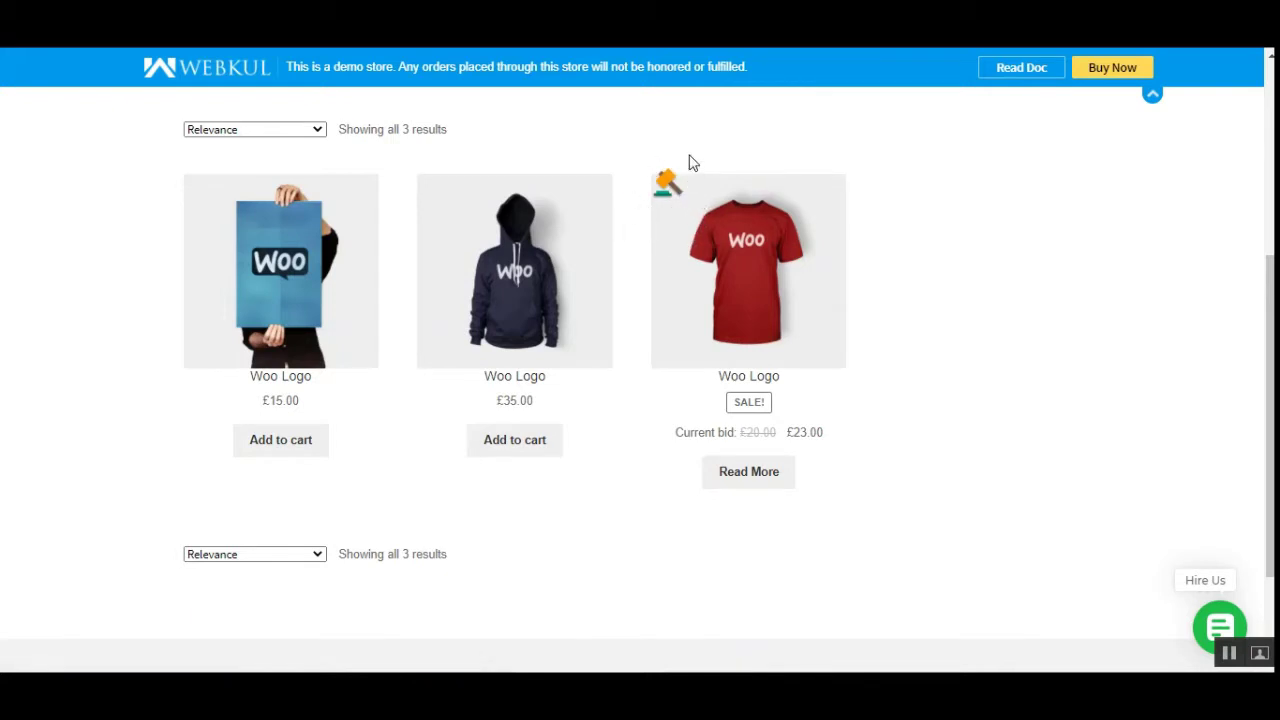
{"action": "left_click", "coordinate": [762, 298]}
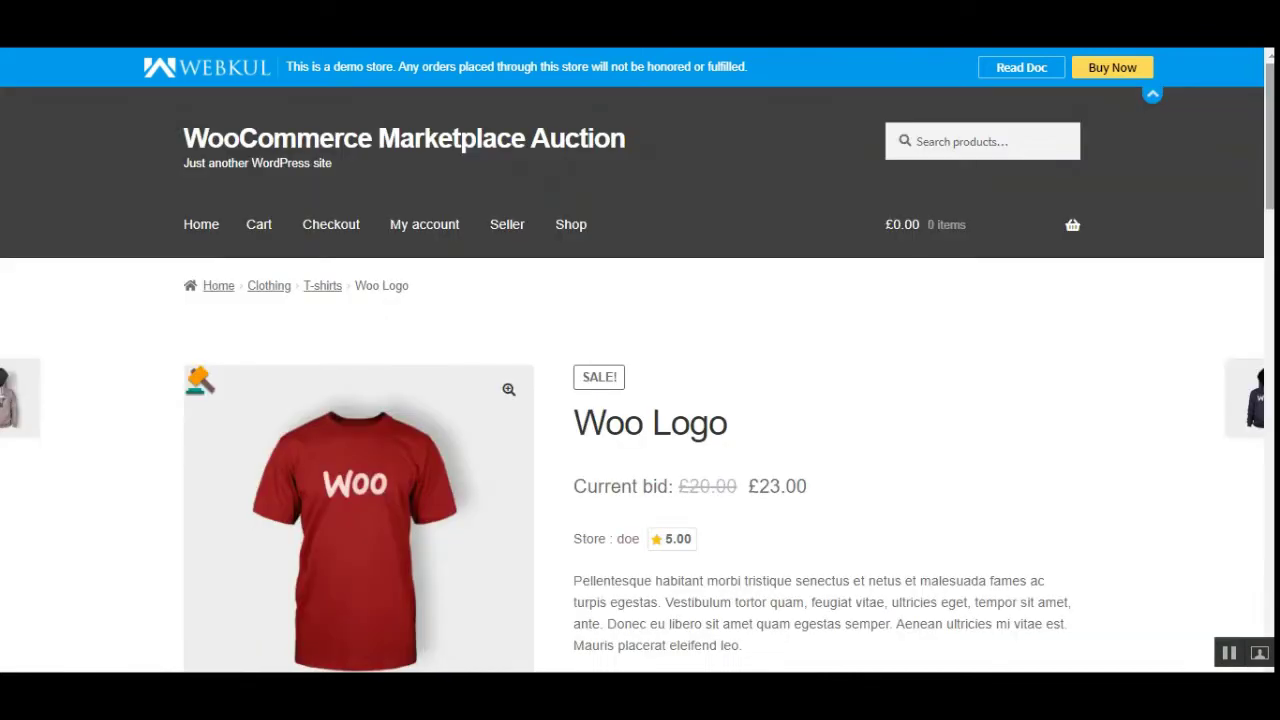
Examine the Woo Logo T-shirt's current bid, remaining auction time and bidding options
{"action": "scroll", "coordinate": [1268, 228], "scroll_direction": "down", "scroll_amount": 4}
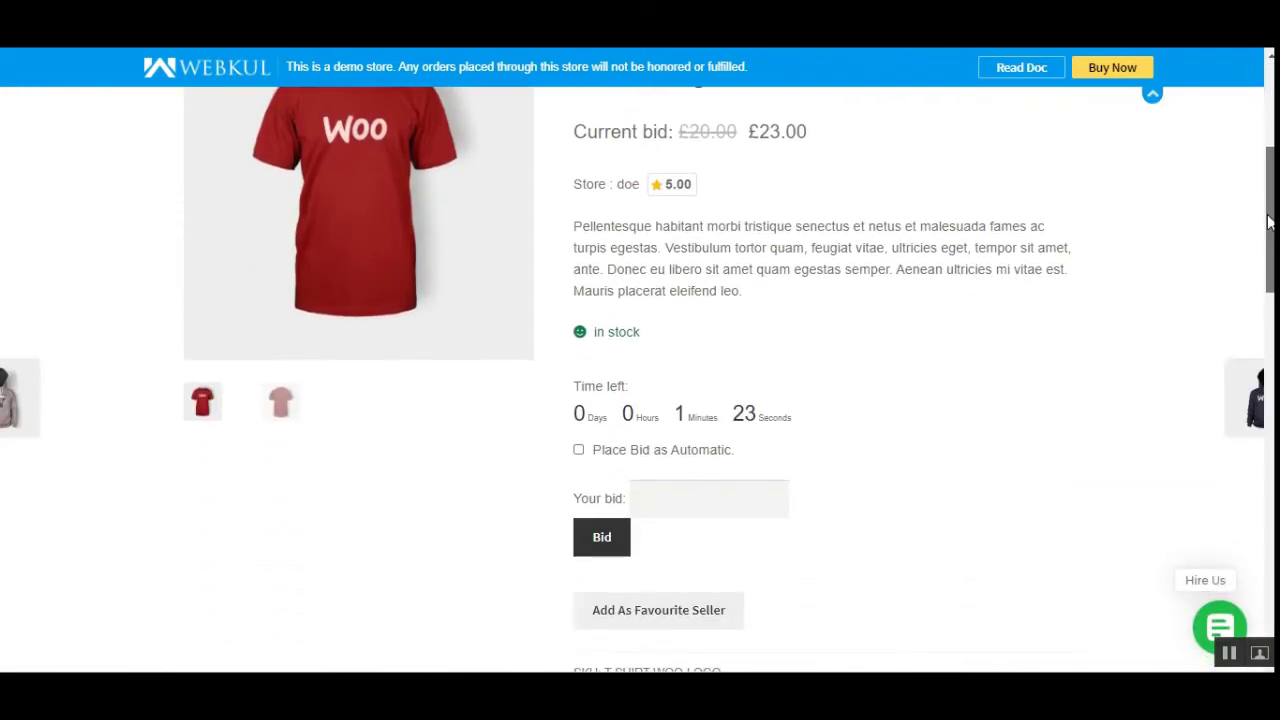
{"action": "scroll", "coordinate": [1268, 228], "scroll_direction": "up", "scroll_amount": 1}
{"action": "scroll", "coordinate": [1268, 228], "scroll_direction": "down", "scroll_amount": 1}
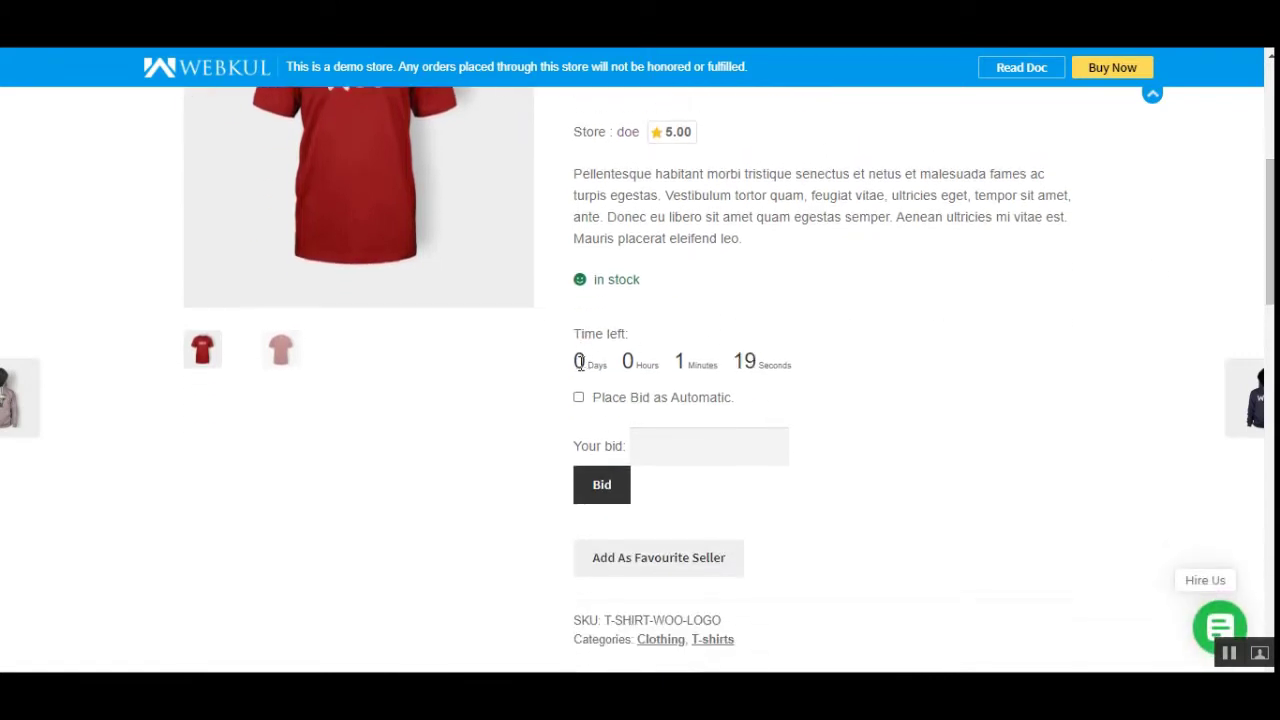
{"action": "left_click_drag", "start_coordinate": [579, 362], "coordinate": [789, 368]}
{"action": "left_click", "coordinate": [851, 371]}
{"action": "scroll", "coordinate": [1268, 228], "scroll_direction": "up", "scroll_amount": 1}
{"action": "scroll", "coordinate": [730, 380], "scroll_direction": "up", "scroll_amount": 2}
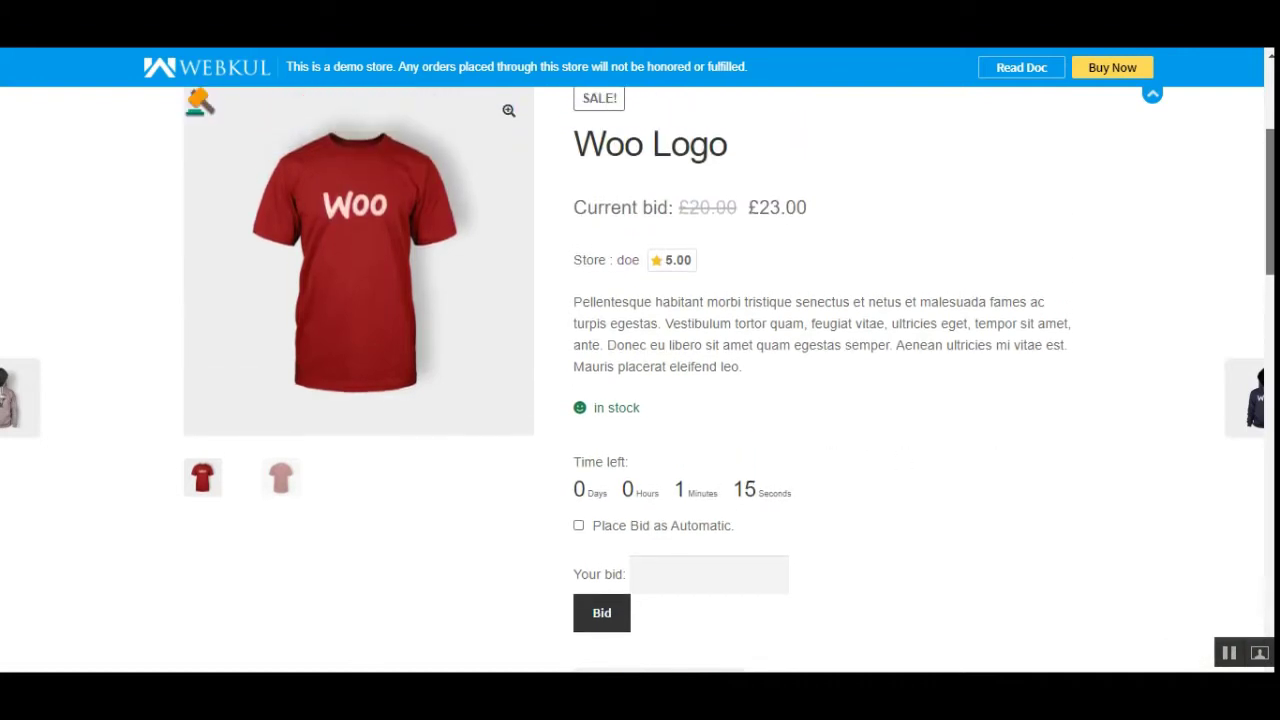
{"action": "scroll", "coordinate": [730, 380], "scroll_direction": "down", "scroll_amount": 2}
{"action": "scroll", "coordinate": [730, 380], "scroll_direction": "up", "scroll_amount": 1}
{"action": "scroll", "coordinate": [730, 355], "scroll_direction": "up", "scroll_amount": 4}
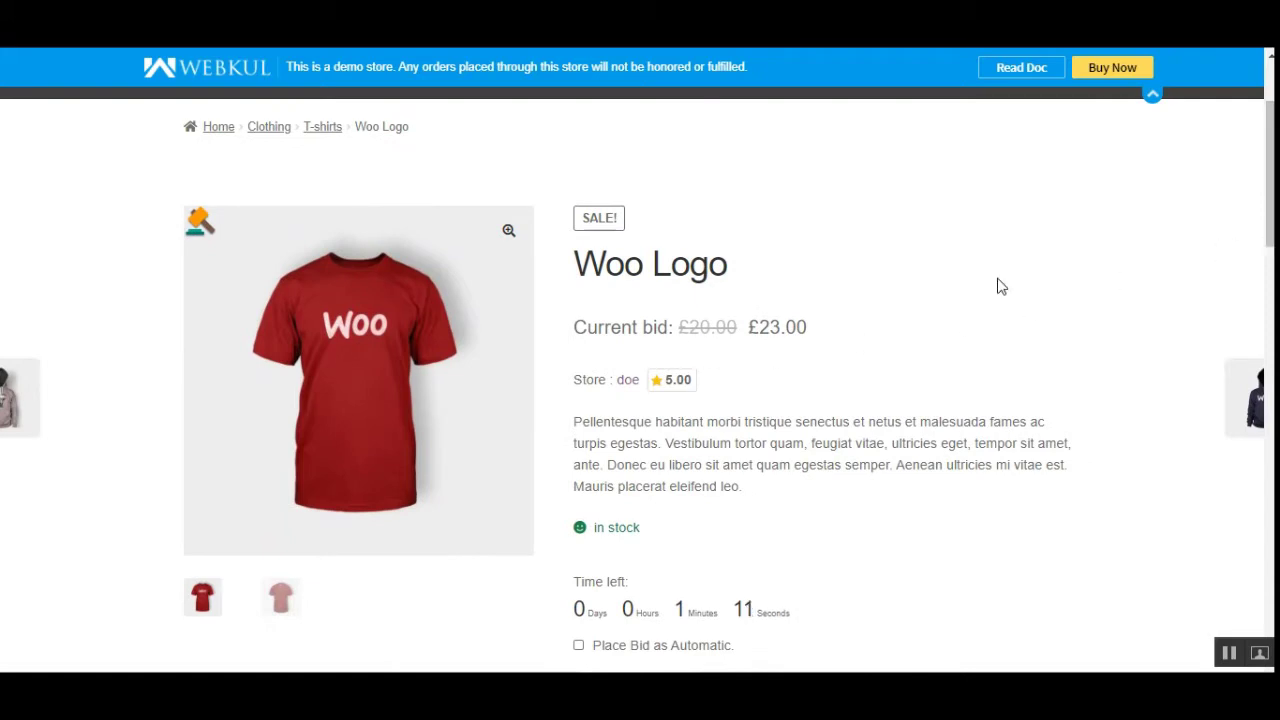
{"action": "scroll", "coordinate": [1268, 200], "scroll_direction": "down", "scroll_amount": 3}
{"action": "scroll", "coordinate": [986, 380], "scroll_direction": "up", "scroll_amount": 2}
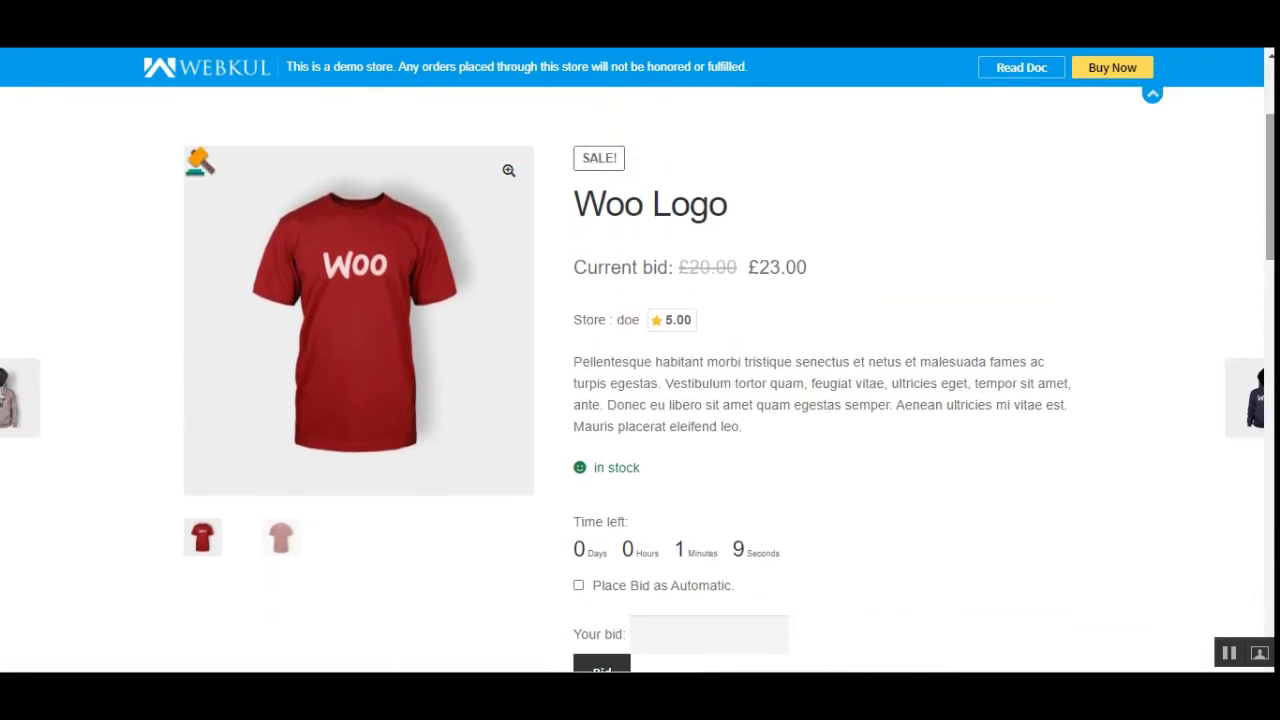
{"action": "scroll", "coordinate": [986, 380], "scroll_direction": "down", "scroll_amount": 5}
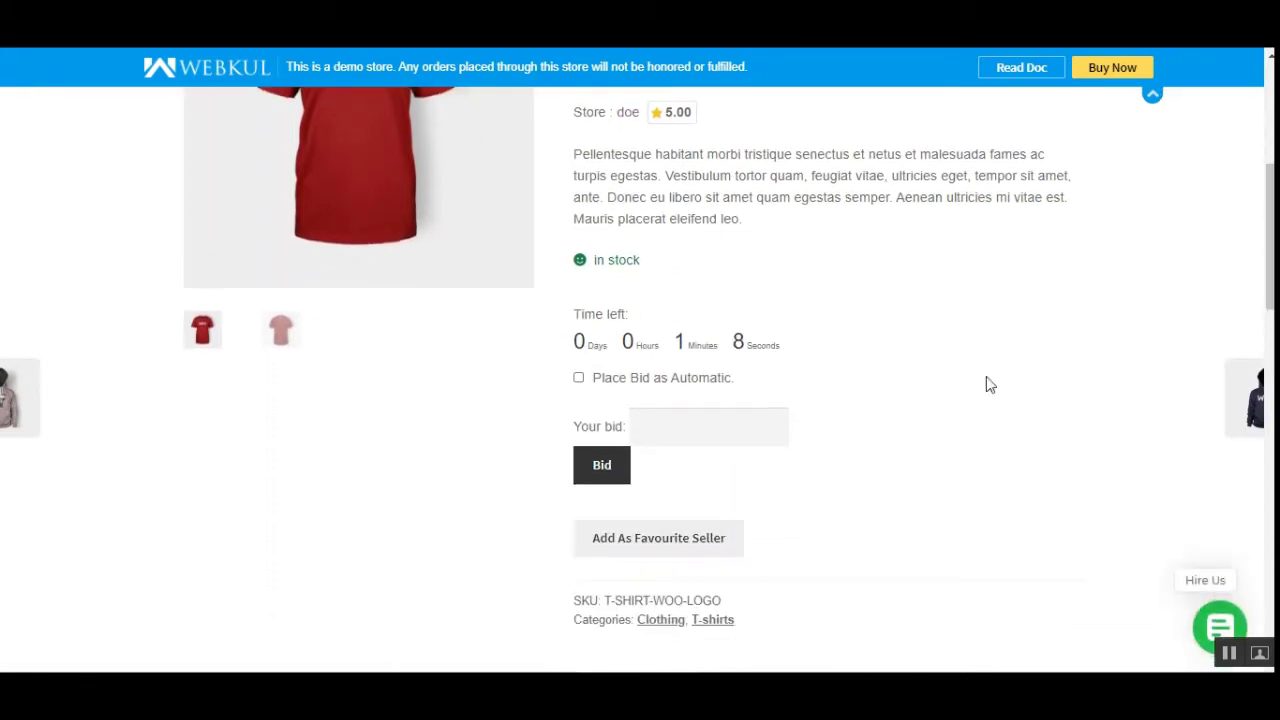
Place an automatic bid of 30 on the Woo Logo T-shirt
{"action": "left_click", "coordinate": [579, 379]}
{"action": "left_click", "coordinate": [678, 428]}
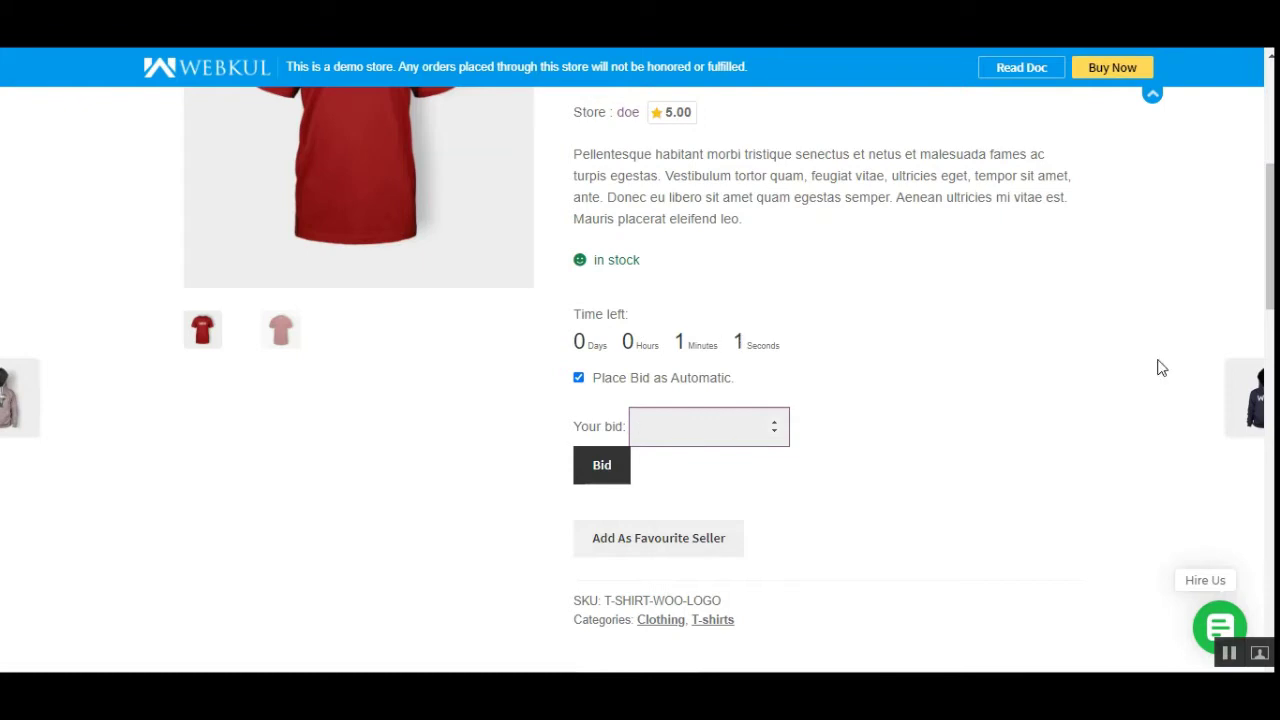
{"action": "left_click_drag", "start_coordinate": [1270, 250], "coordinate": [1270, 207]}
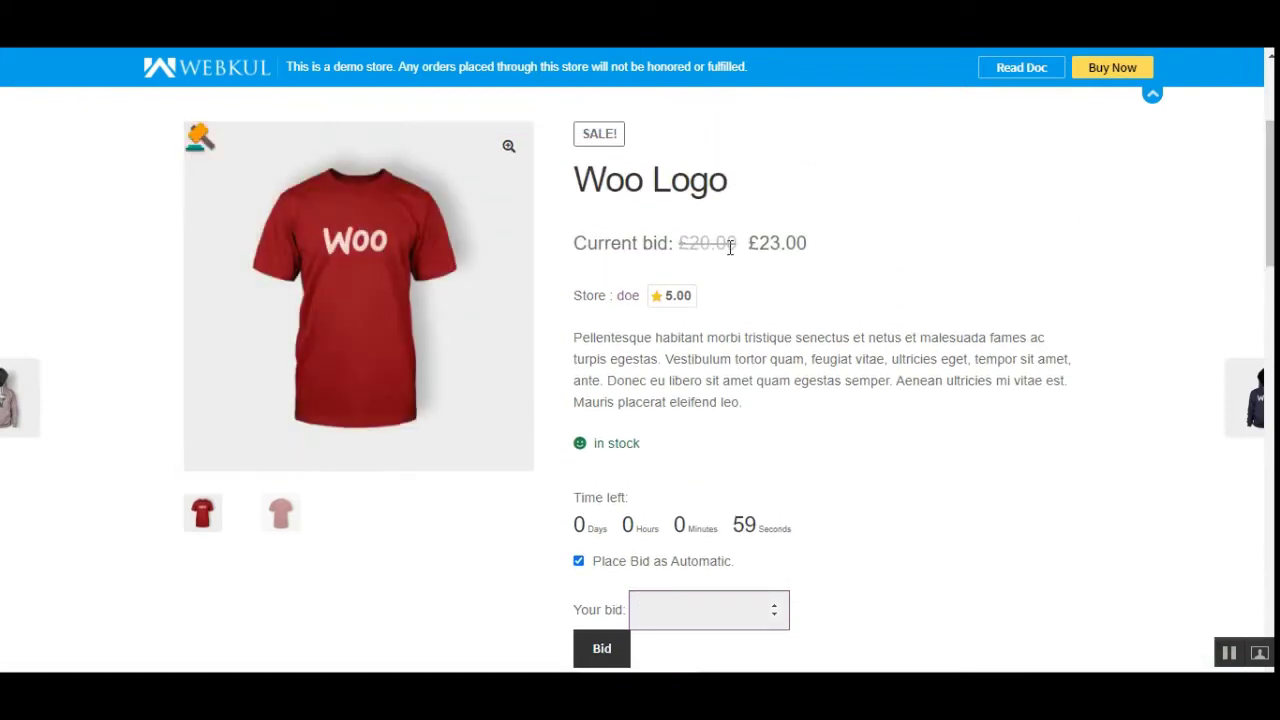
{"action": "scroll", "coordinate": [700, 380], "scroll_direction": "down", "scroll_amount": 5}
{"action": "scroll", "coordinate": [688, 395], "scroll_direction": "up", "scroll_amount": 3}
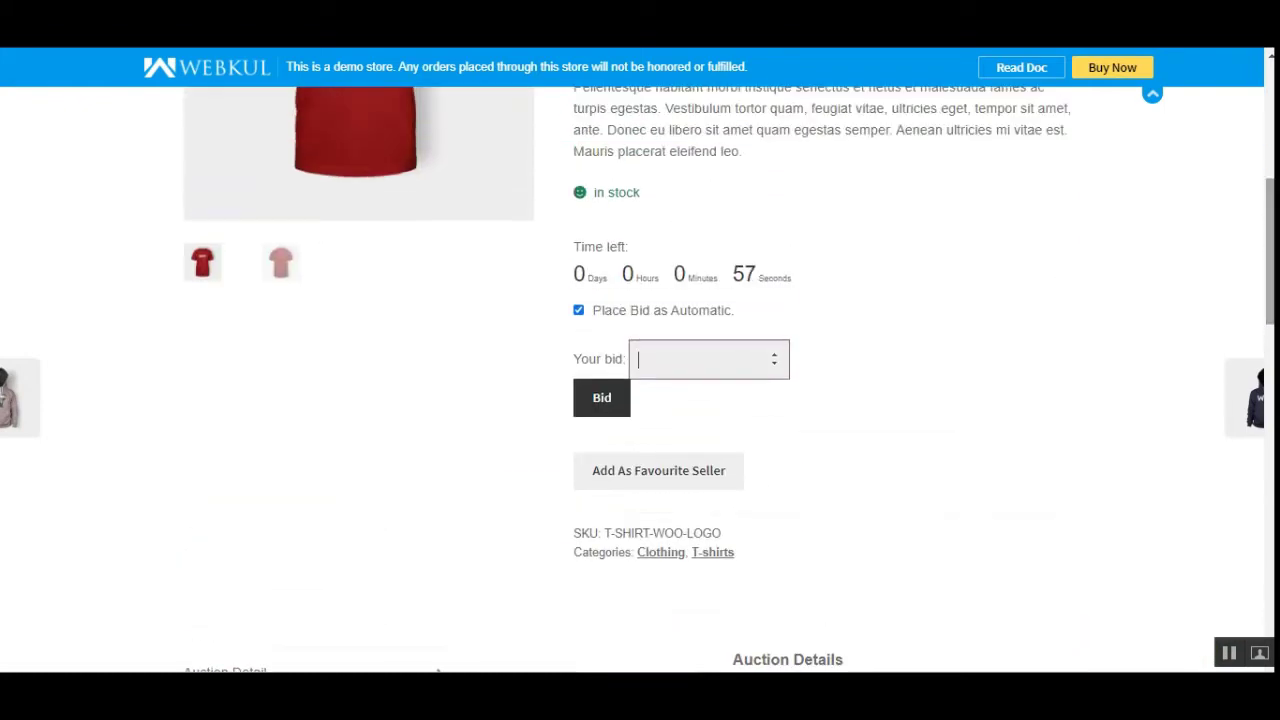
{"action": "left_click", "coordinate": [674, 358]}
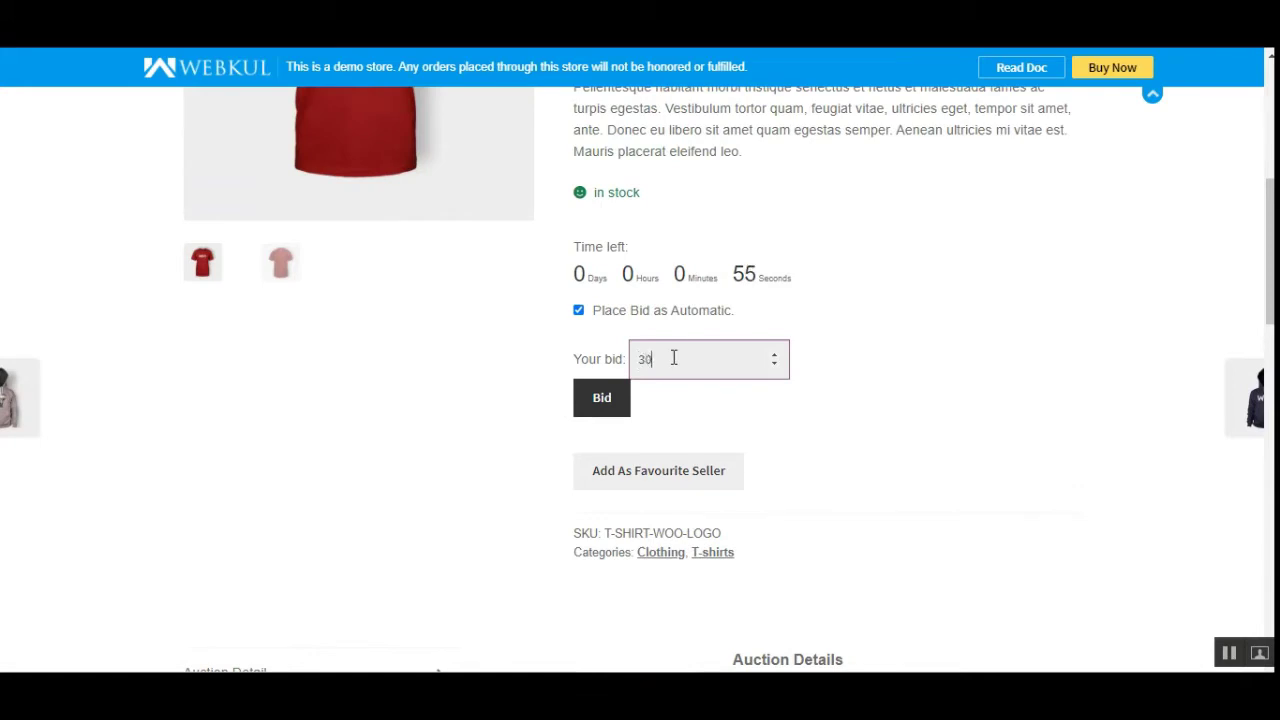
{"action": "left_click", "coordinate": [601, 415]}
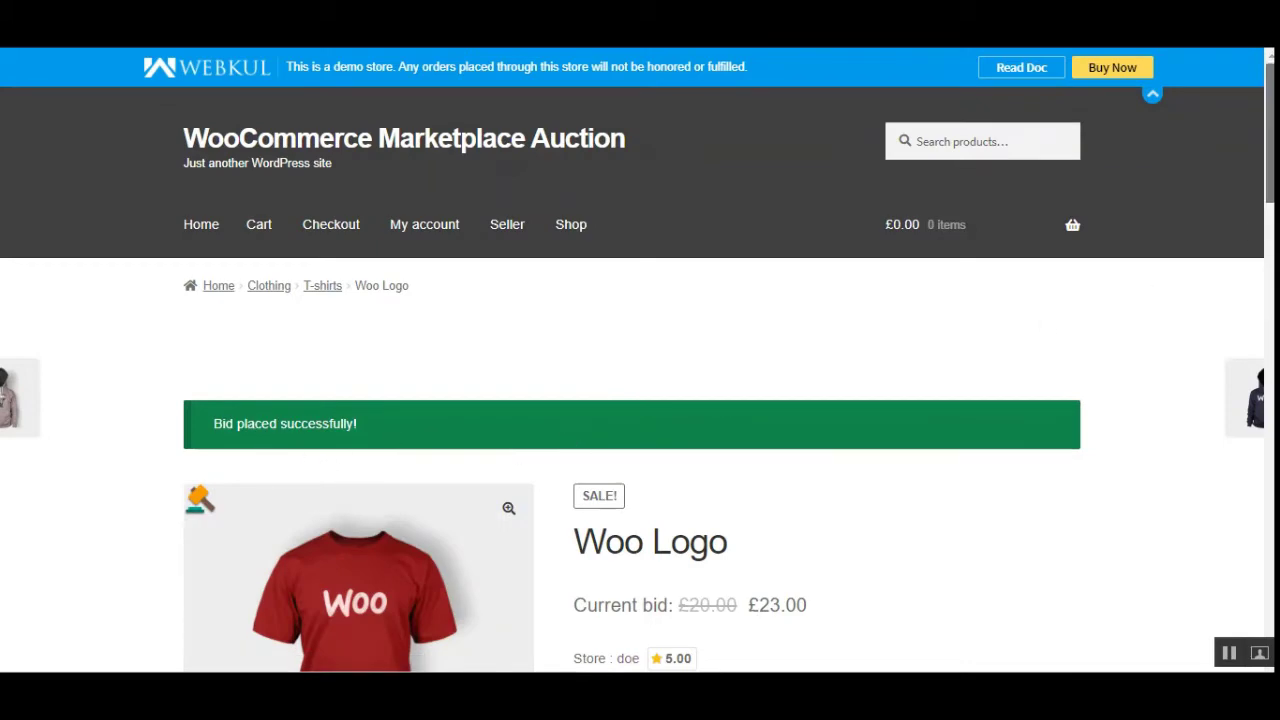
Review the minimum and maximum quantity in the Woo Logo T-shirt's auction details
{"action": "left_click_drag", "start_coordinate": [1270, 180], "coordinate": [1268, 400]}
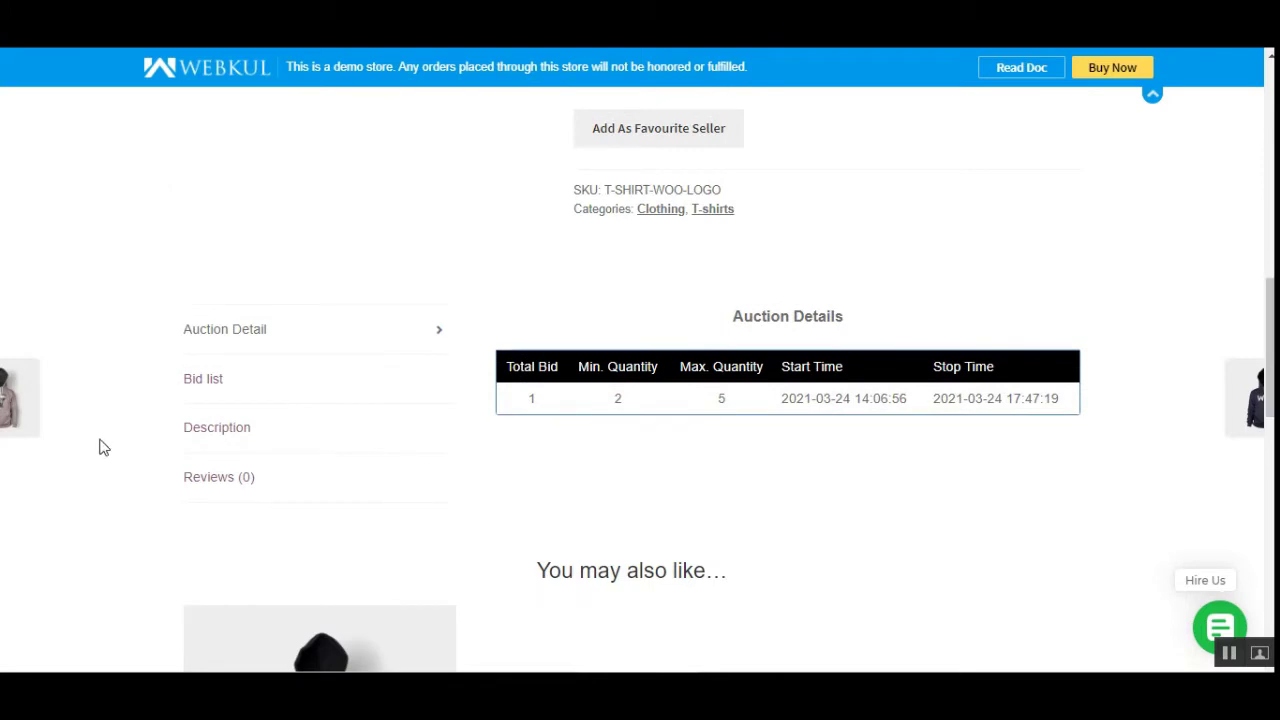
{"action": "left_click", "coordinate": [245, 340]}
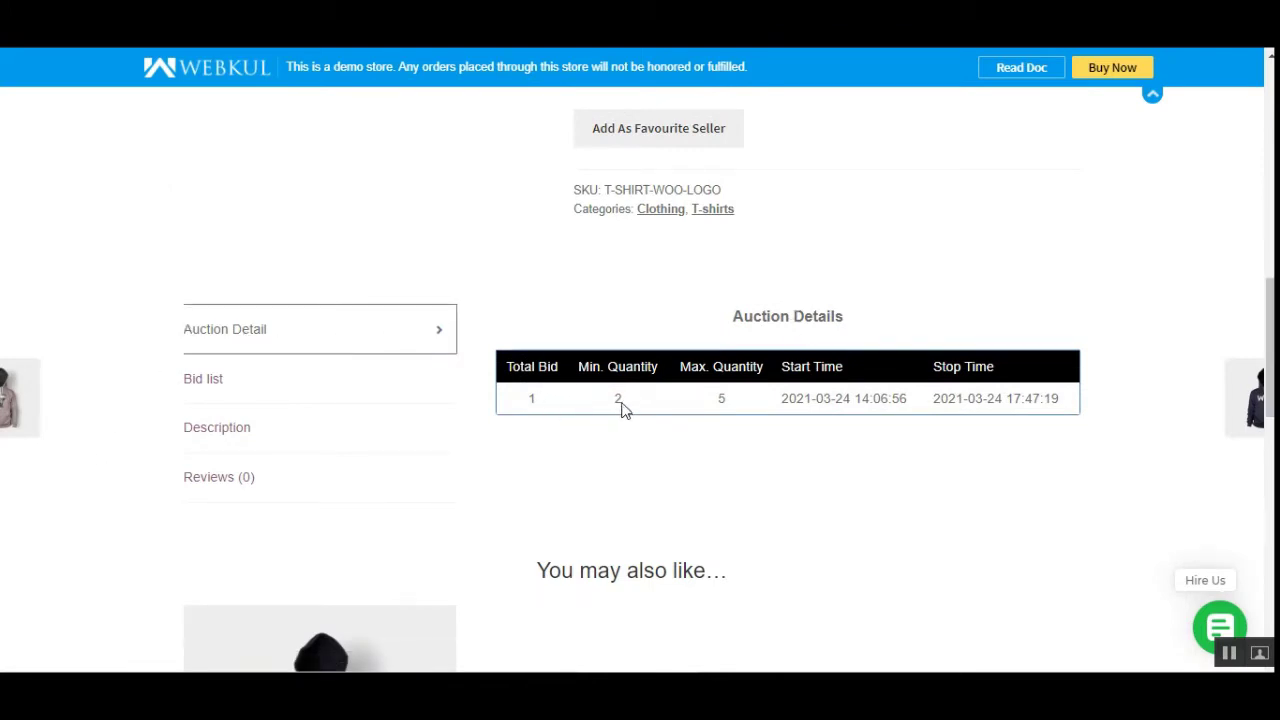
{"action": "double_click", "coordinate": [617, 399]}
{"action": "double_click", "coordinate": [721, 399]}
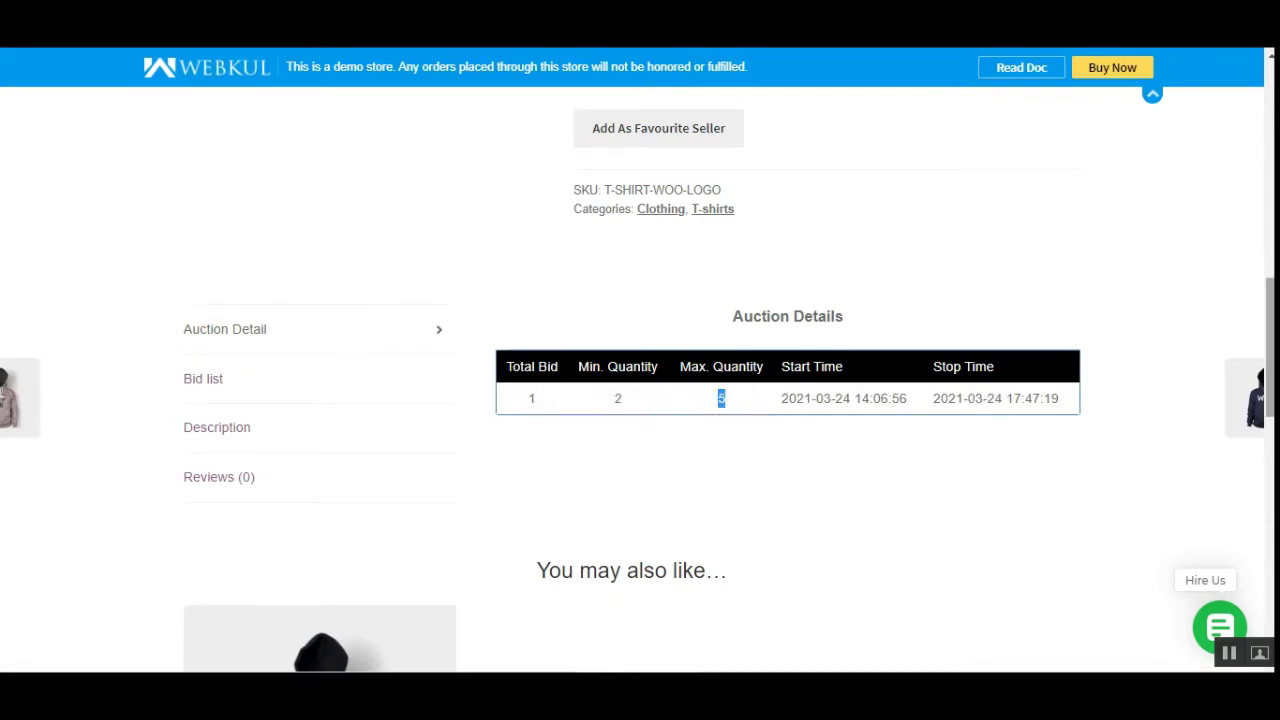
Place a regular, non-automatic bid of 90 on the Woo Logo T-shirt
{"action": "scroll", "coordinate": [1249, 294], "scroll_direction": "up", "scroll_amount": 5}
{"action": "scroll", "coordinate": [1249, 294], "scroll_direction": "down", "scroll_amount": 1}
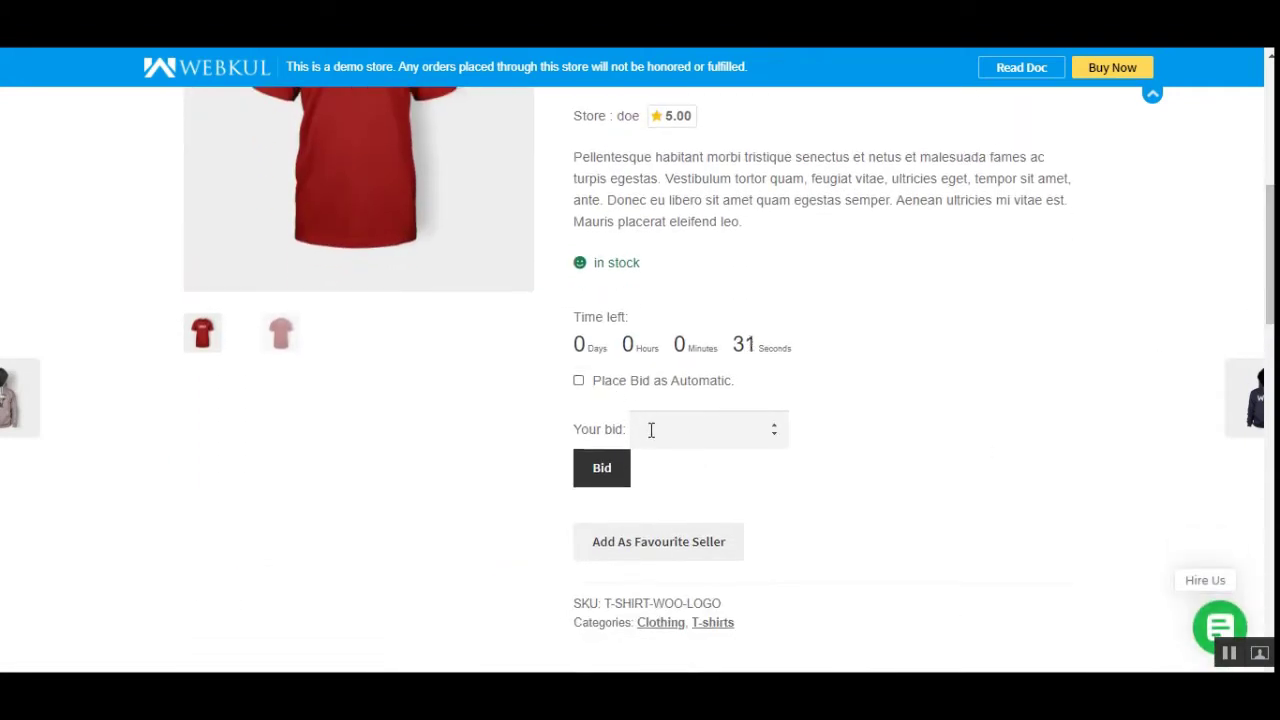
{"action": "left_click", "coordinate": [718, 430]}
{"action": "type", "text": "90"}
{"action": "key", "text": "Return"}
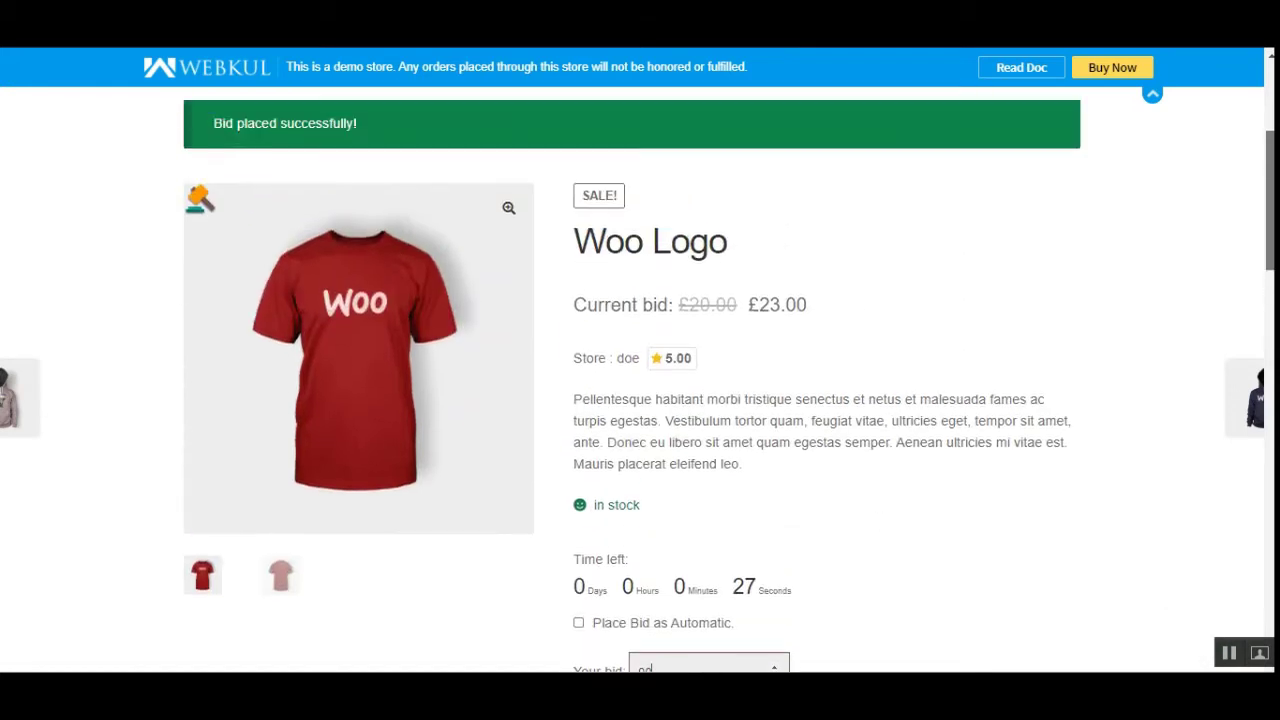
{"action": "scroll", "coordinate": [1270, 362], "scroll_direction": "down", "scroll_amount": 5}
{"action": "left_click", "coordinate": [596, 239]}
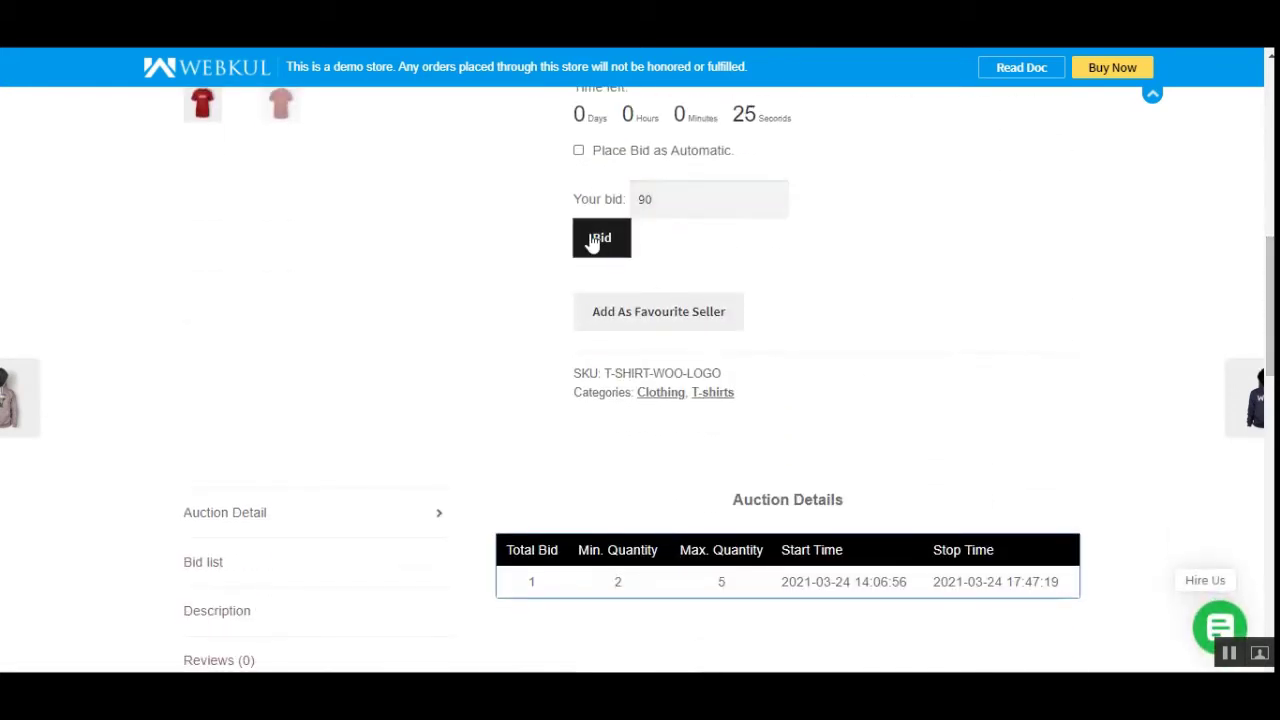
Check the Woo Logo T-shirt's current bid, time left and total number of bids after bidding
{"action": "scroll", "coordinate": [649, 434], "scroll_direction": "up", "scroll_amount": 2}
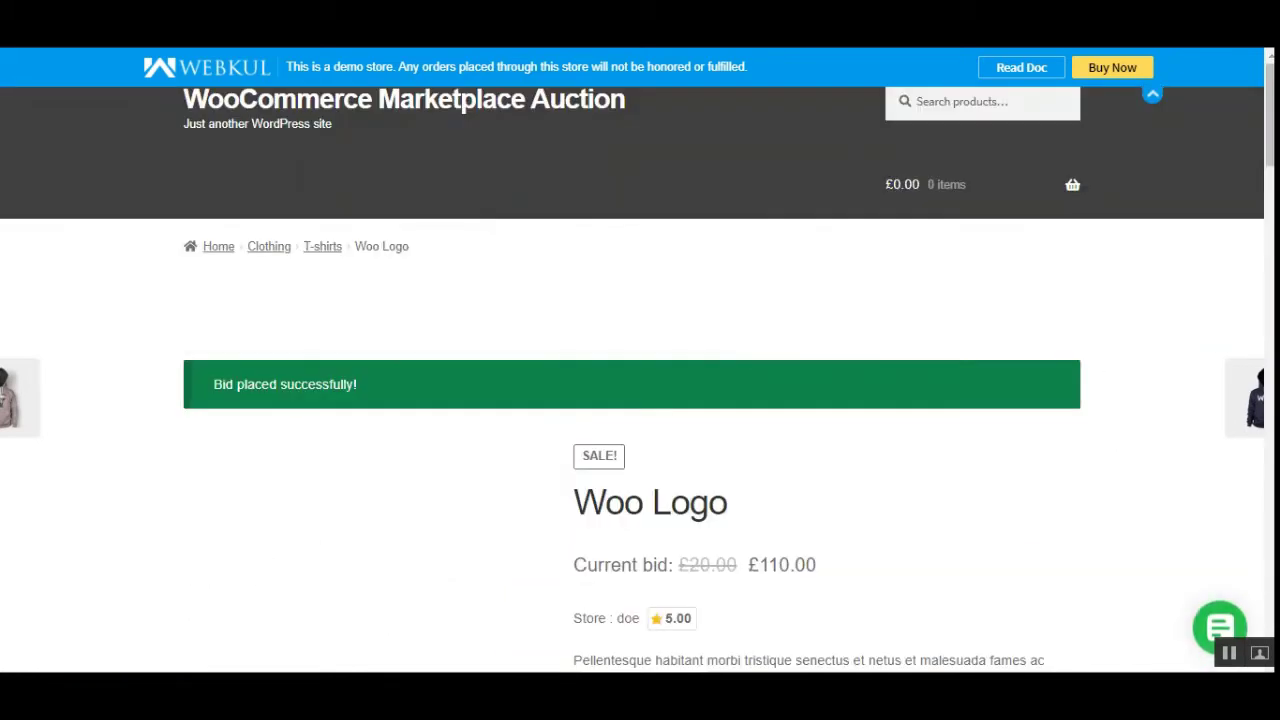
{"action": "scroll", "coordinate": [640, 400], "scroll_direction": "down", "scroll_amount": 3}
{"action": "scroll", "coordinate": [1123, 389], "scroll_direction": "down", "scroll_amount": 2}
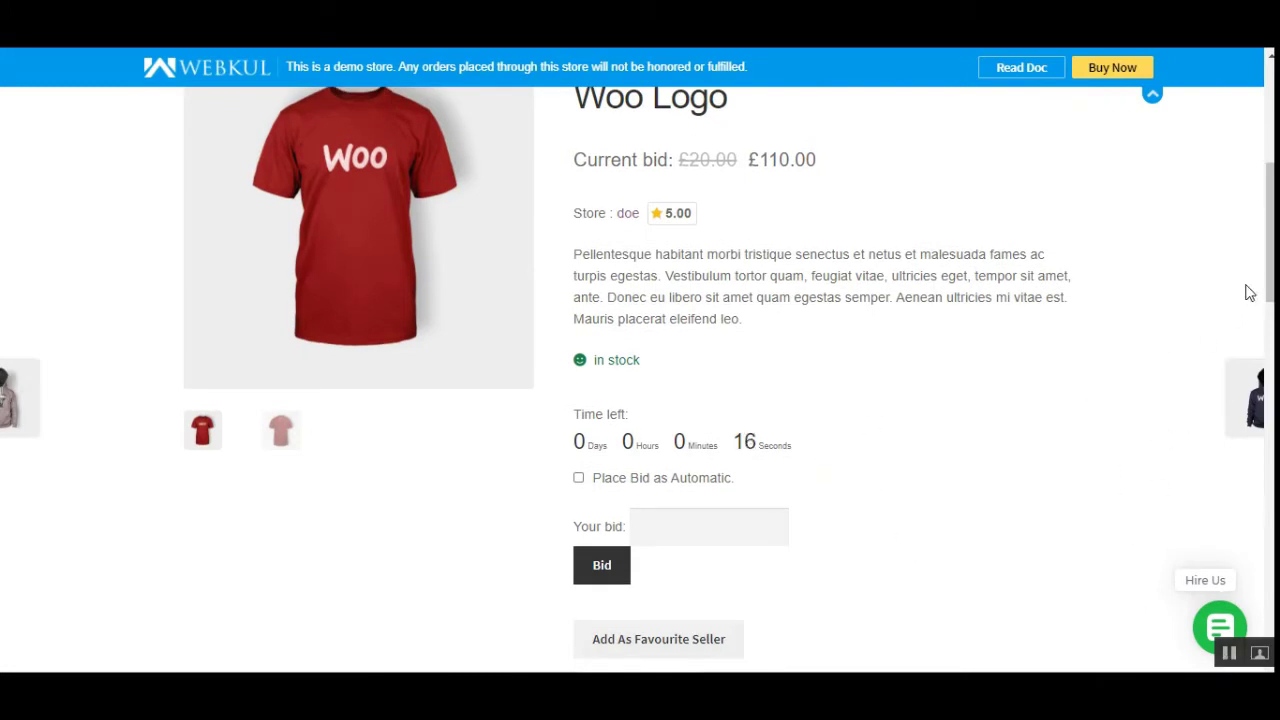
{"action": "scroll", "coordinate": [1262, 268], "scroll_direction": "down", "scroll_amount": 5}
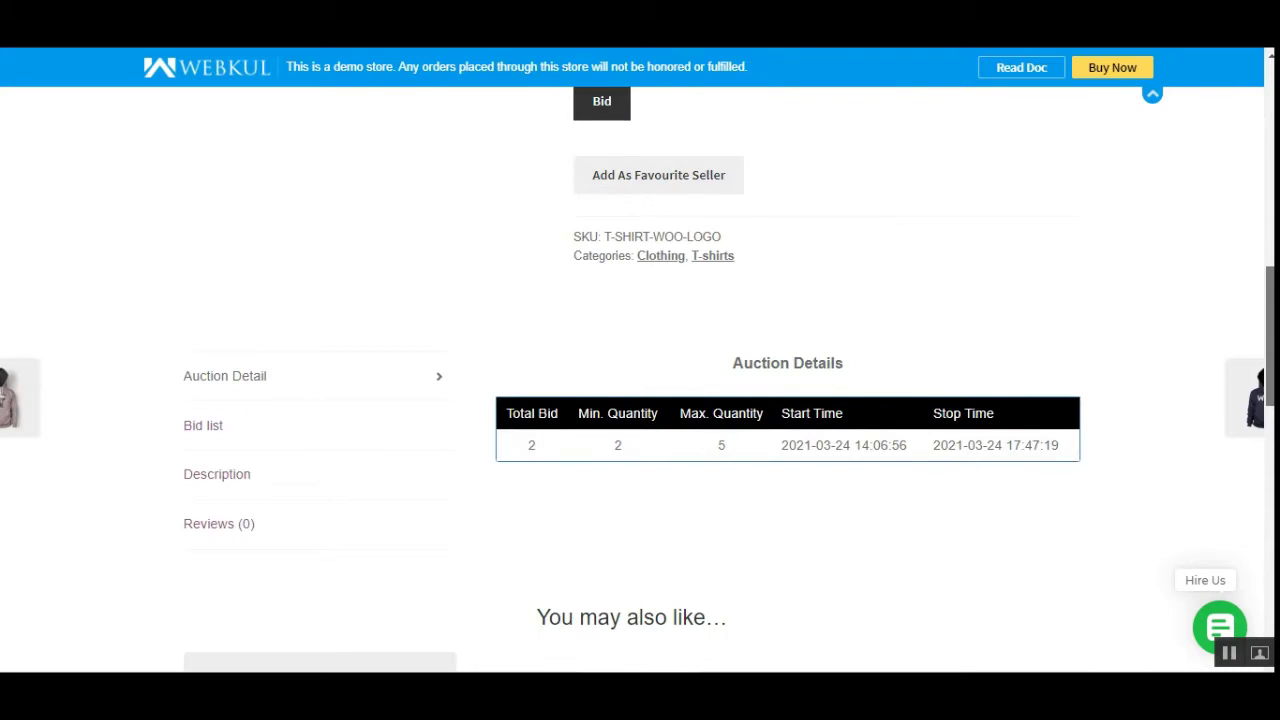
{"action": "scroll", "coordinate": [640, 380], "scroll_direction": "up", "scroll_amount": 2}
{"action": "scroll", "coordinate": [640, 380], "scroll_direction": "up", "scroll_amount": 1}
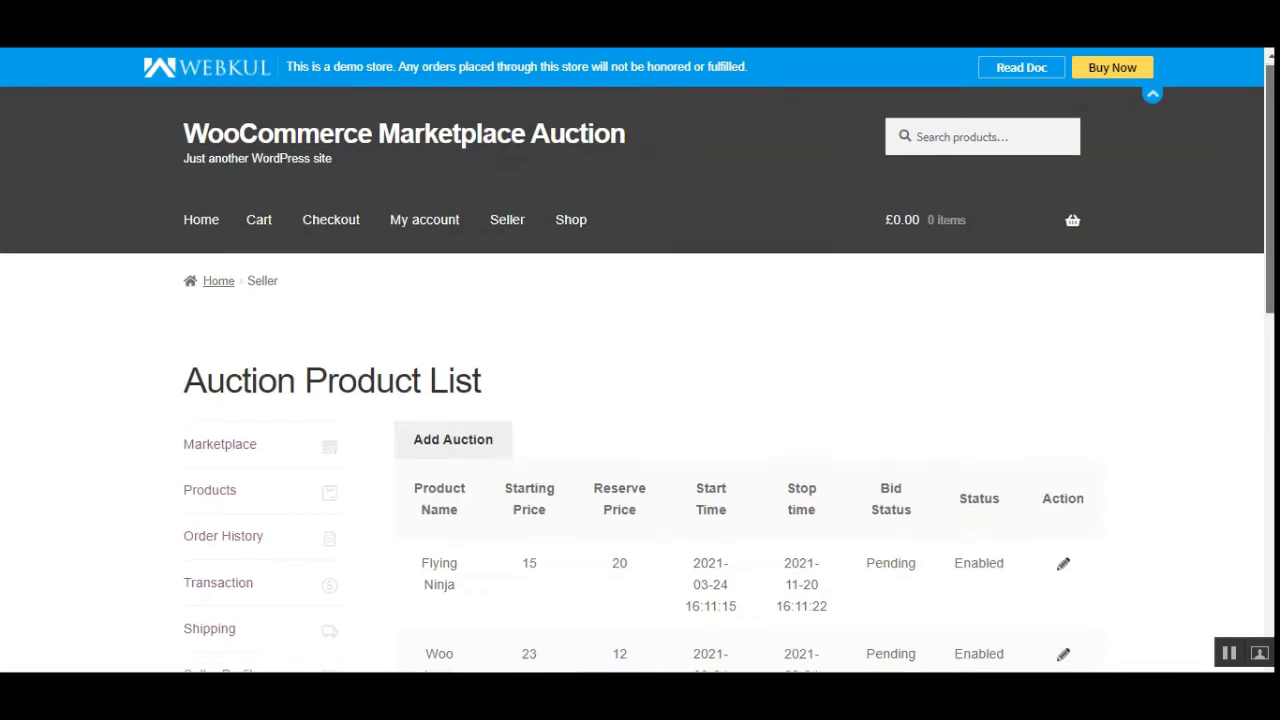
Open the Woo Logo auction from the seller's auction product list and review its normal bids
{"action": "scroll", "coordinate": [548, 428], "scroll_direction": "down", "scroll_amount": 2}
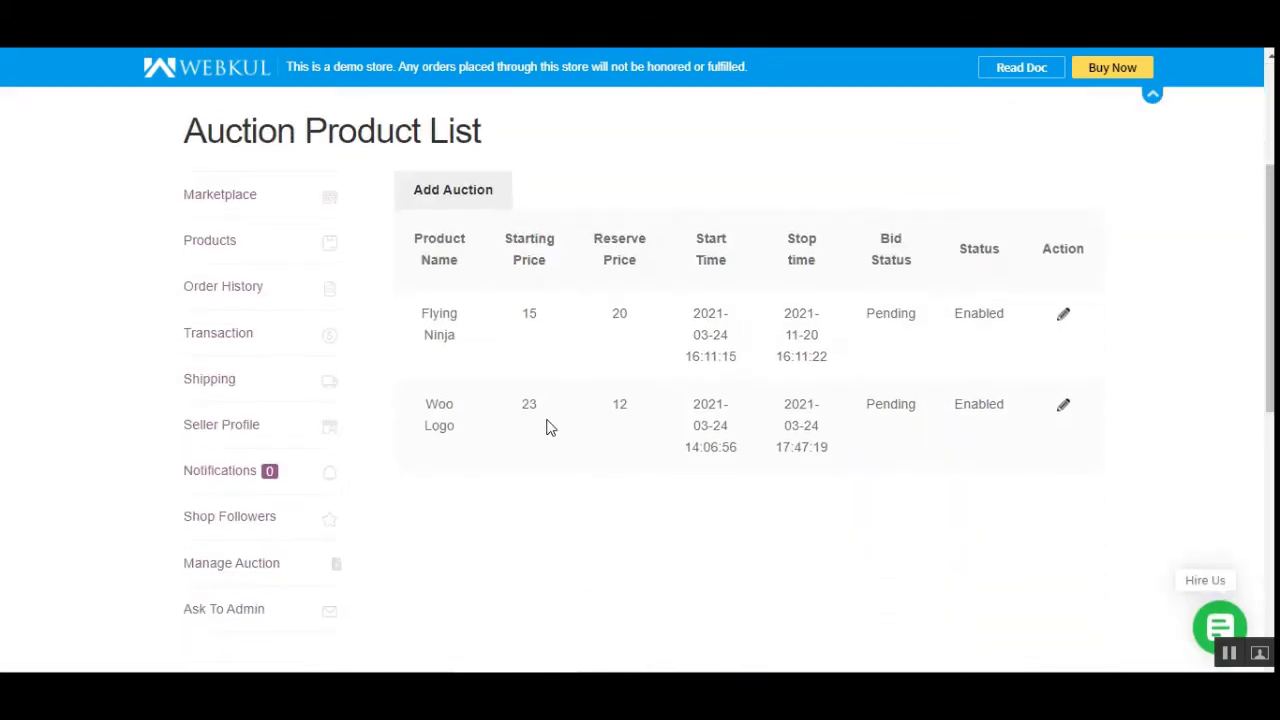
{"action": "left_click", "coordinate": [1064, 406]}
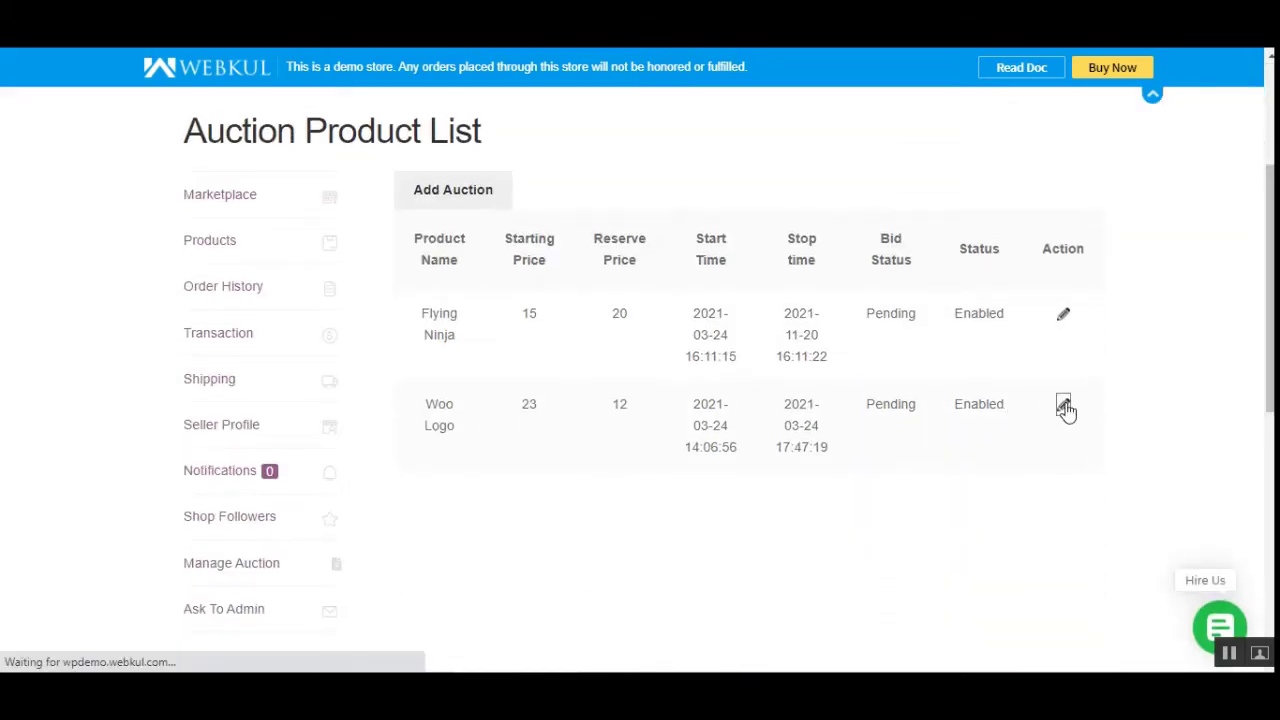
{"action": "scroll", "coordinate": [1262, 352], "scroll_direction": "down", "scroll_amount": 3}
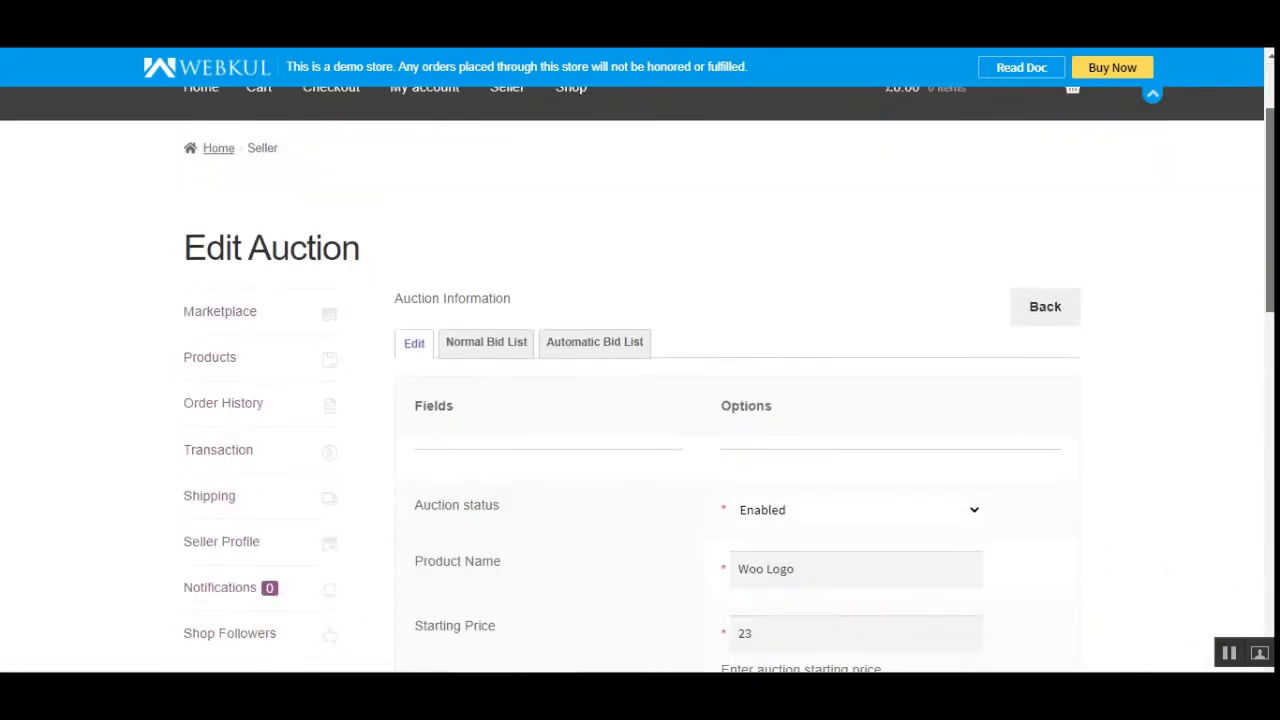
{"action": "left_click", "coordinate": [502, 199]}
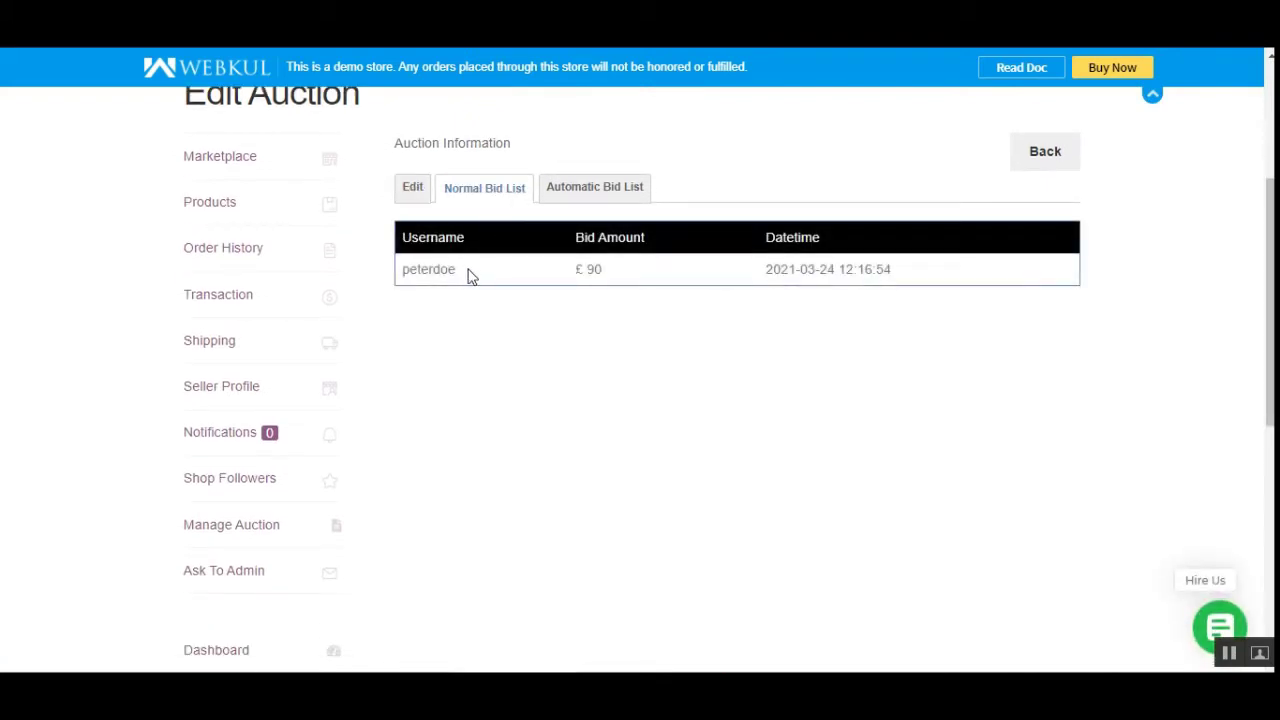
{"action": "left_click_drag", "start_coordinate": [583, 269], "coordinate": [603, 274]}
Review the bidder, bid amount and date in the Woo Logo auction's automatic bid list
{"action": "left_click", "coordinate": [593, 196]}
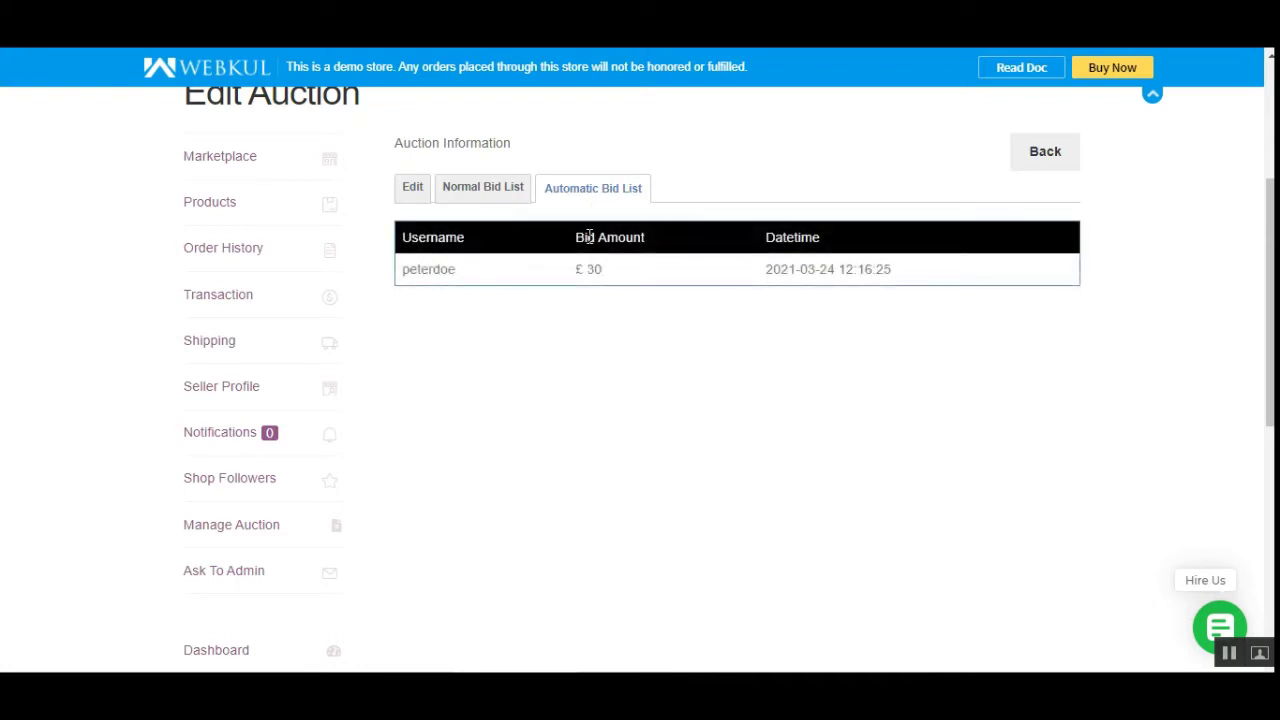
{"action": "left_click_drag", "start_coordinate": [410, 269], "coordinate": [462, 276]}
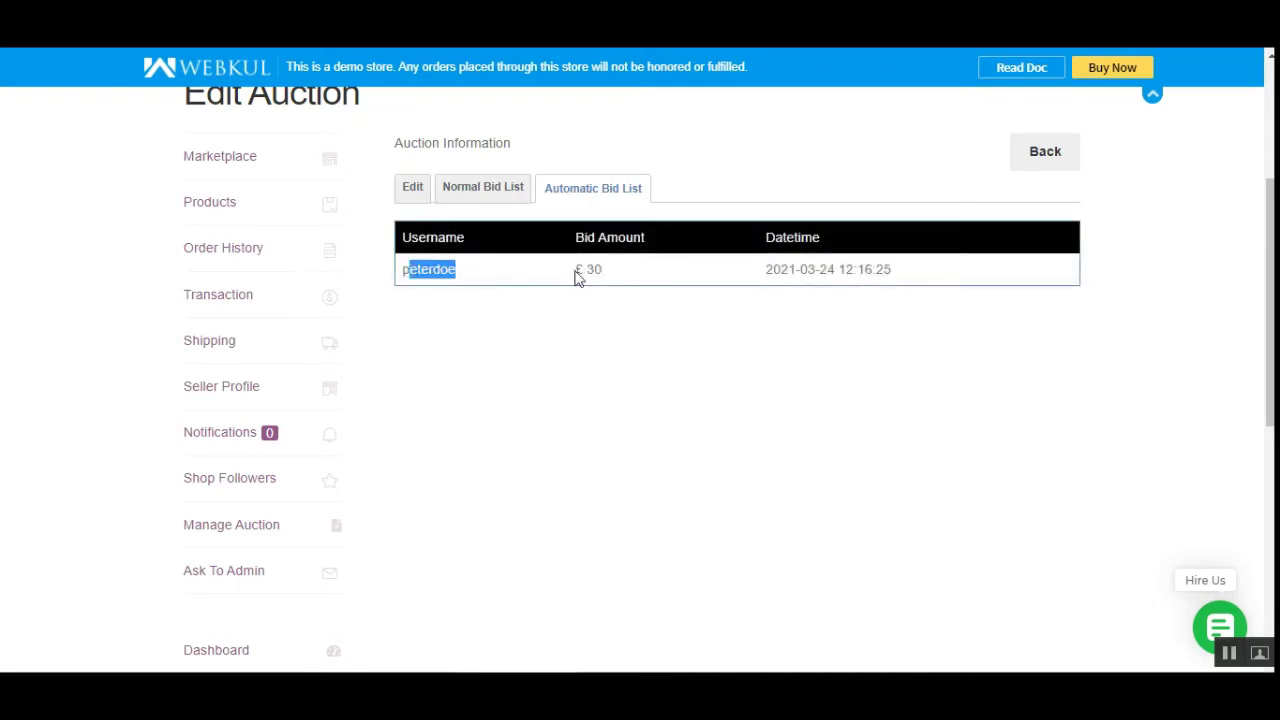
{"action": "left_click_drag", "start_coordinate": [575, 271], "coordinate": [606, 277]}
{"action": "left_click_drag", "start_coordinate": [771, 270], "coordinate": [918, 280]}
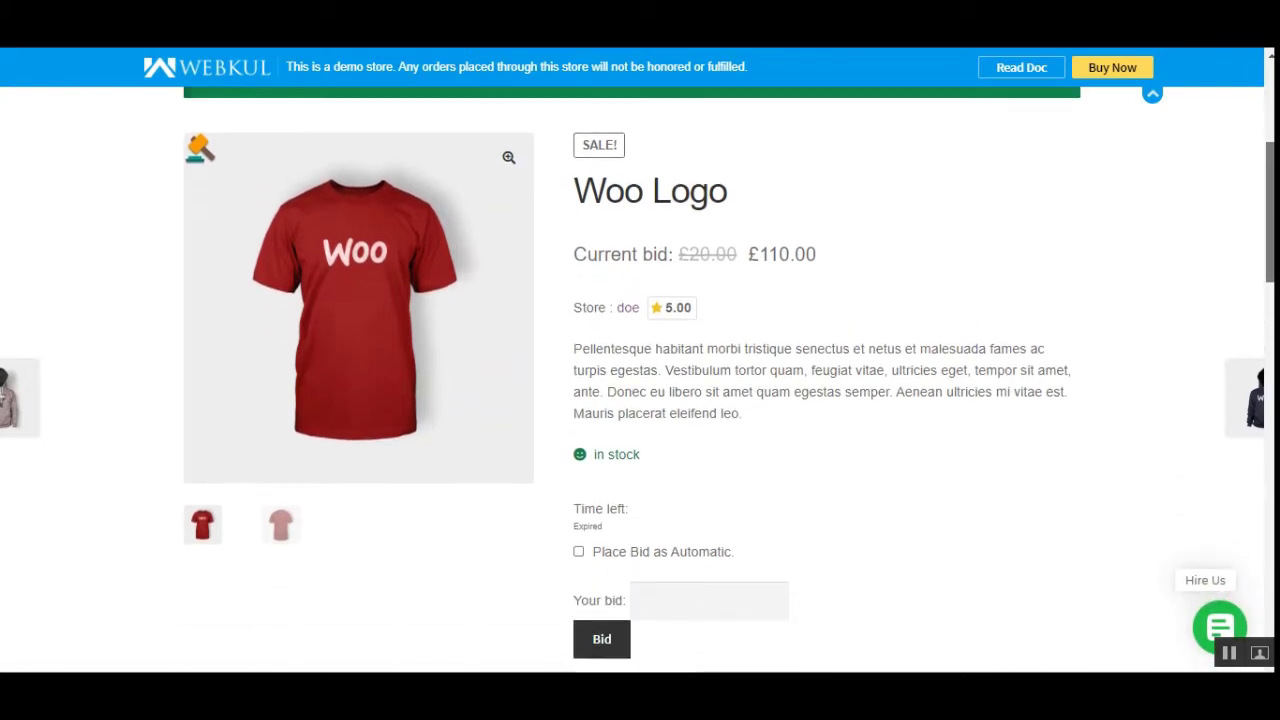
Check the time left and the automatic bid option on the Woo Logo product page
{"action": "scroll", "coordinate": [730, 380], "scroll_direction": "down", "scroll_amount": 1}
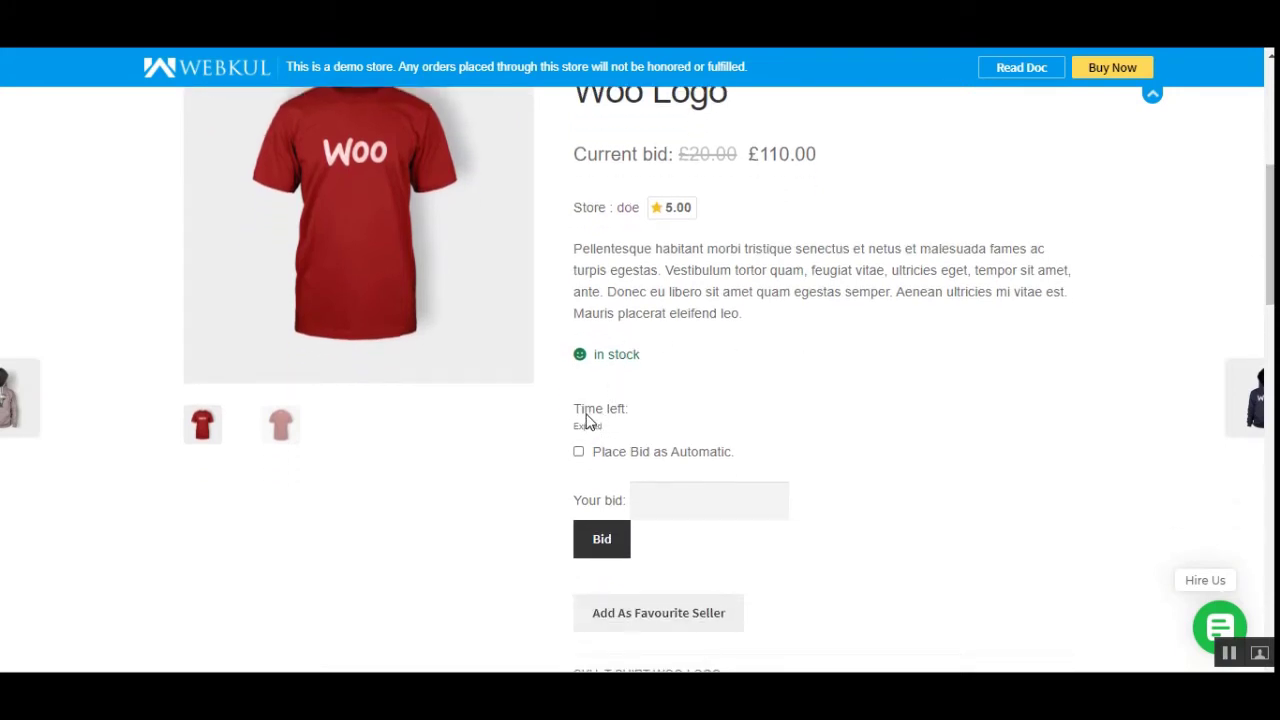
{"action": "left_click_drag", "start_coordinate": [626, 415], "coordinate": [723, 460]}
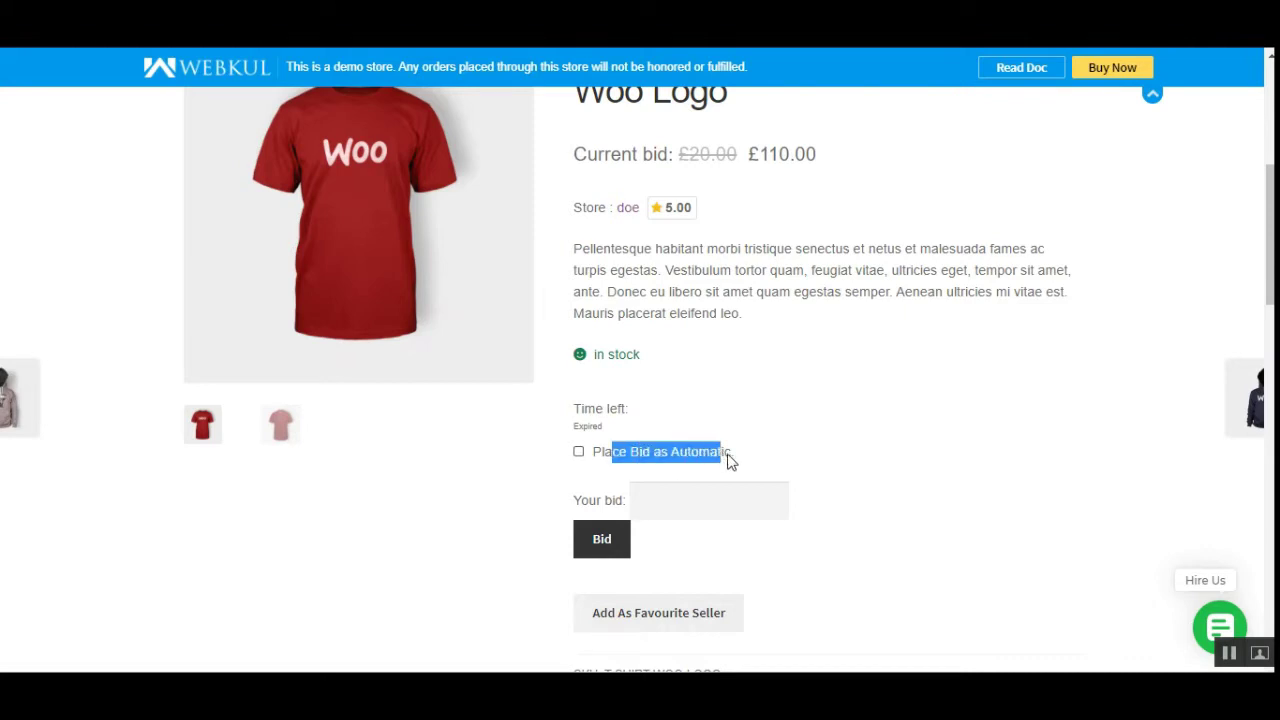
{"action": "left_click", "coordinate": [741, 458]}
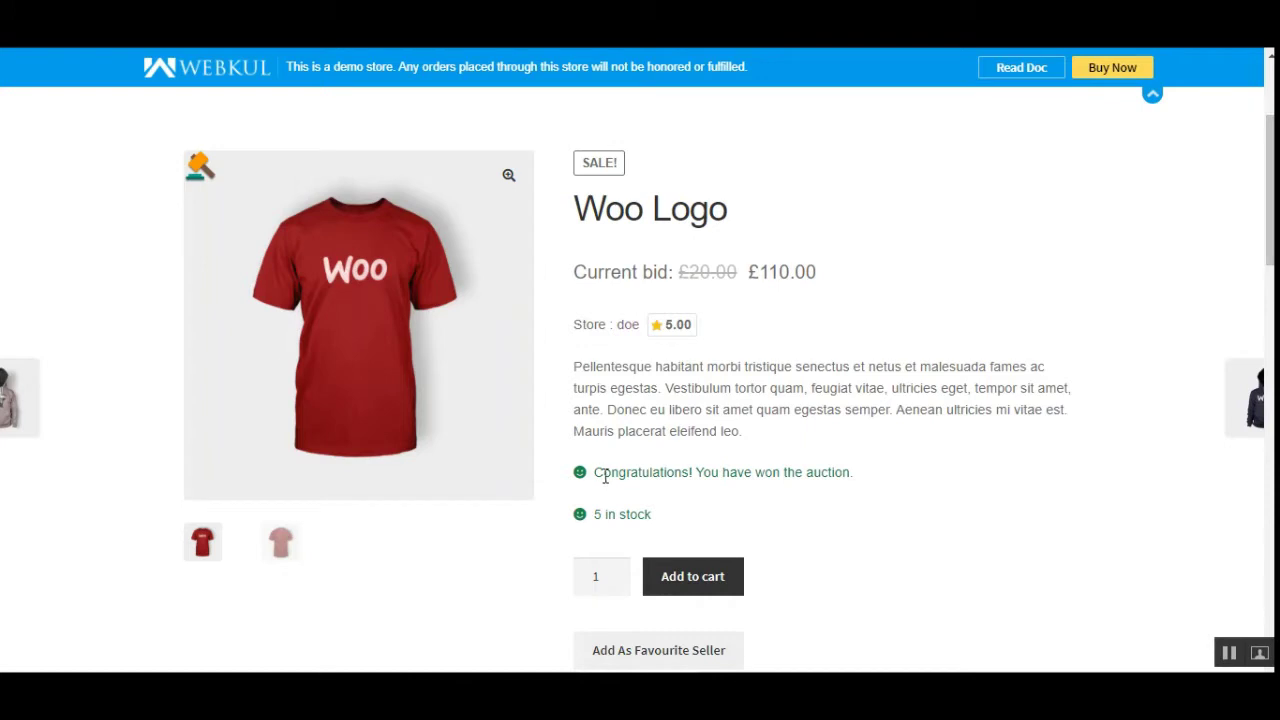
Read the auction result message and stock availability on the Woo Logo product page
{"action": "left_click_drag", "start_coordinate": [604, 477], "coordinate": [850, 474]}
{"action": "left_click", "coordinate": [697, 478]}
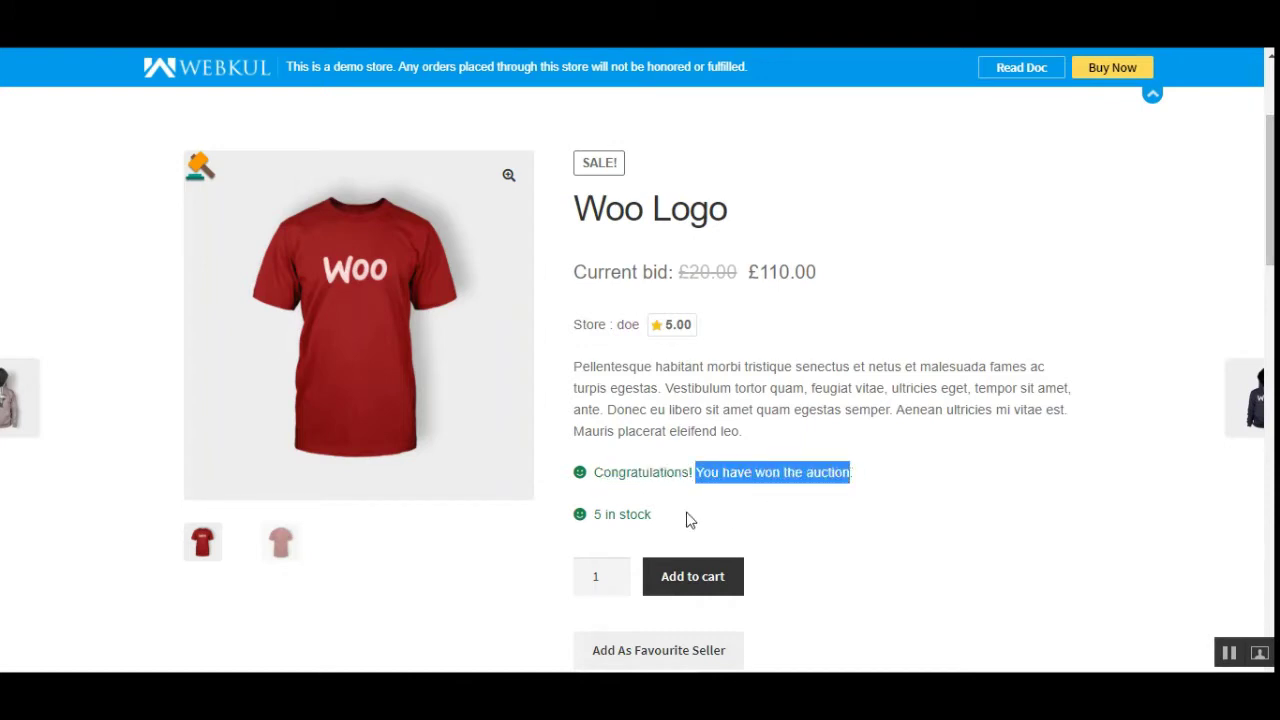
{"action": "left_click_drag", "start_coordinate": [593, 516], "coordinate": [654, 520]}
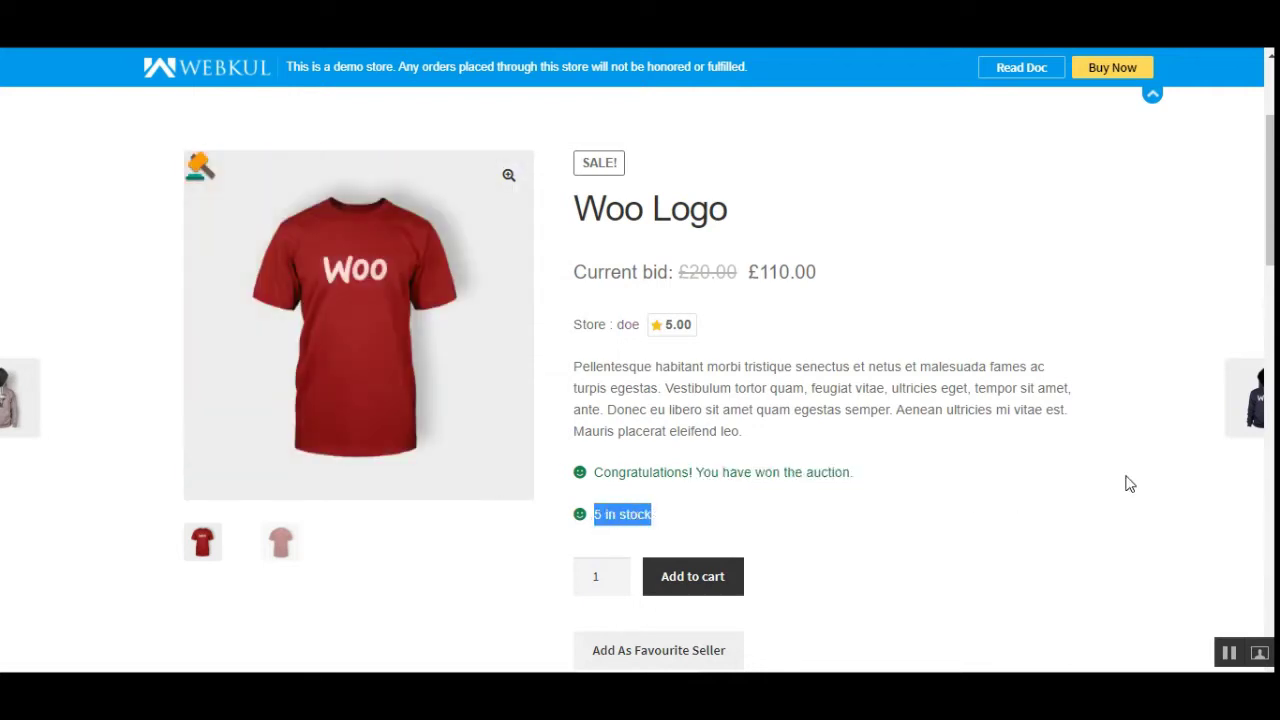
Check the maximum and minimum quantity in the Woo Logo product's auction details
{"action": "left_click_drag", "start_coordinate": [1271, 220], "coordinate": [1273, 288]}
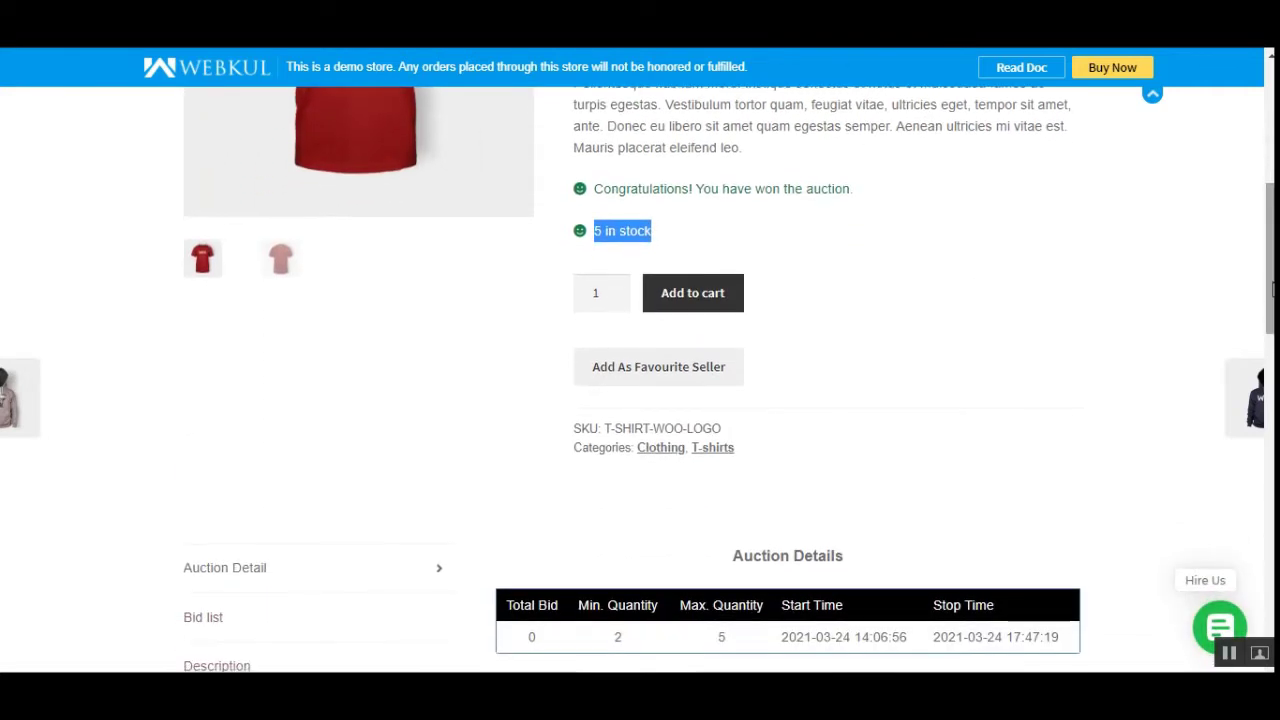
{"action": "scroll", "coordinate": [694, 636], "scroll_direction": "down", "scroll_amount": 1}
{"action": "left_click", "coordinate": [723, 567]}
{"action": "double_click", "coordinate": [723, 567]}
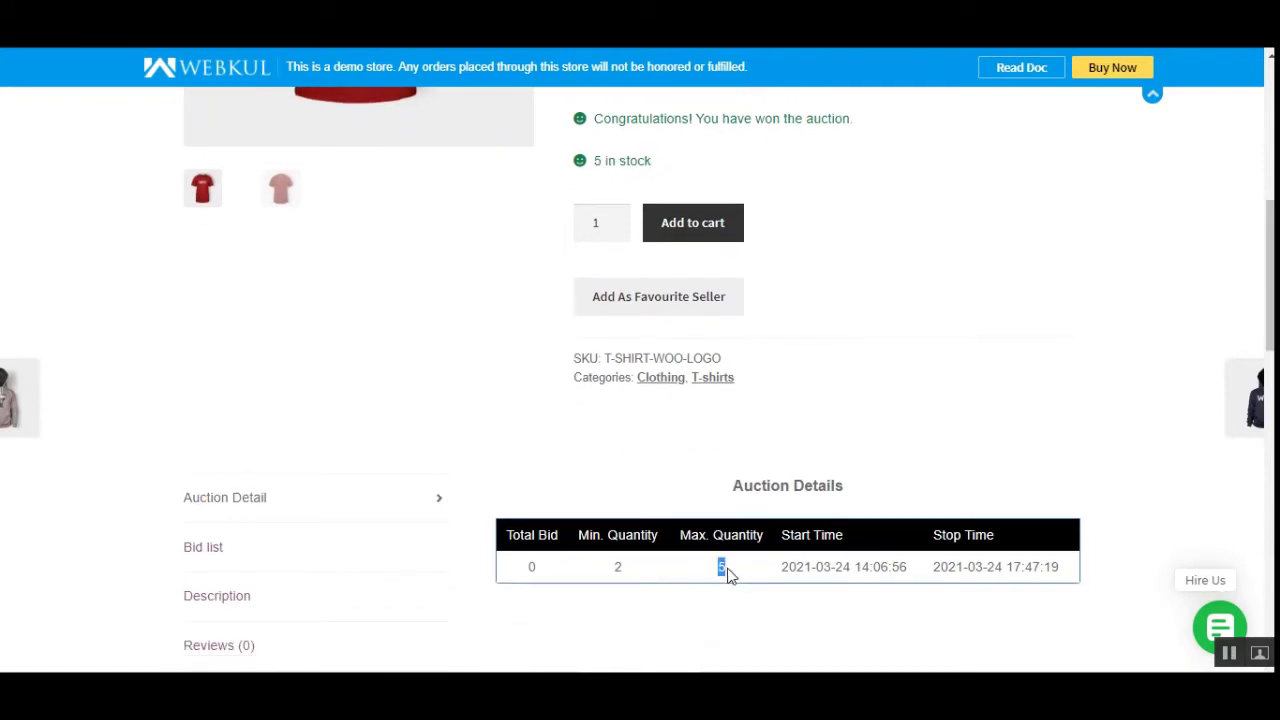
{"action": "double_click", "coordinate": [619, 567]}
{"action": "left_click_drag", "start_coordinate": [1271, 272], "coordinate": [1271, 169]}
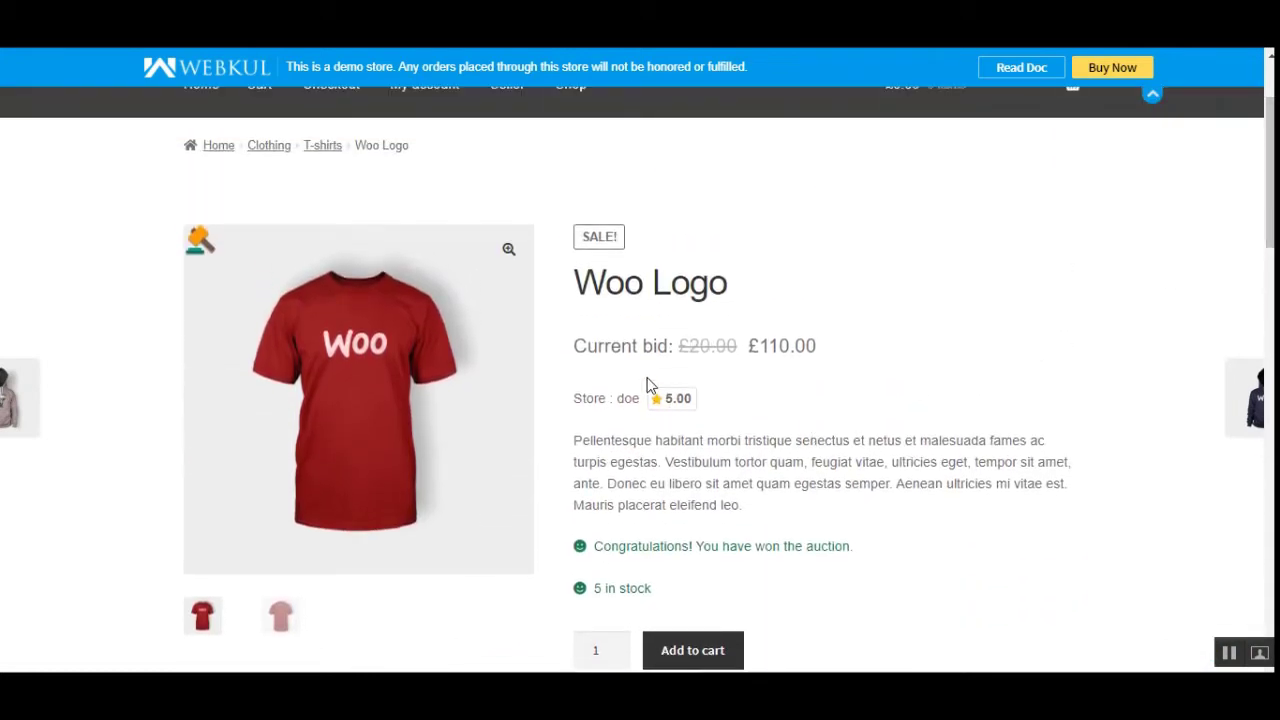
Check the current bid price on the Woo Logo product page
{"action": "left_click_drag", "start_coordinate": [595, 347], "coordinate": [653, 348]}
{"action": "left_click_drag", "start_coordinate": [750, 346], "coordinate": [821, 347]}
{"action": "left_click", "coordinate": [821, 347]}
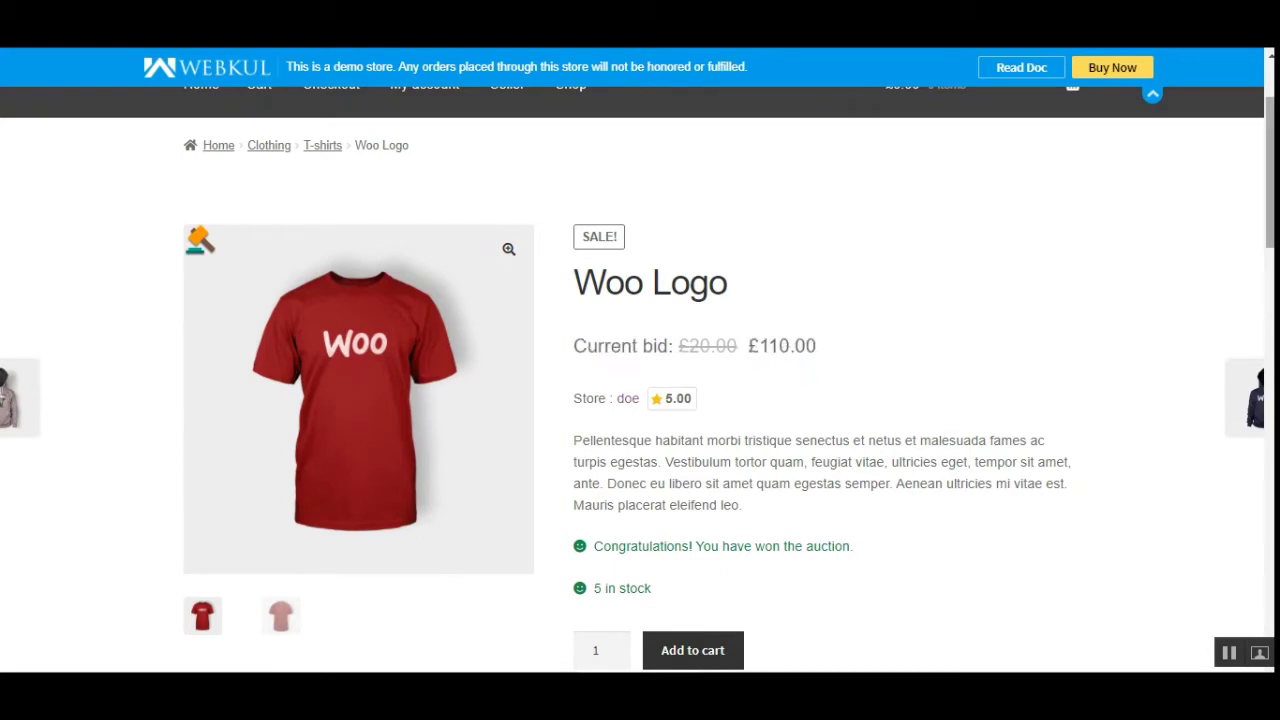
{"action": "scroll", "coordinate": [787, 354], "scroll_direction": "up", "scroll_amount": 3}
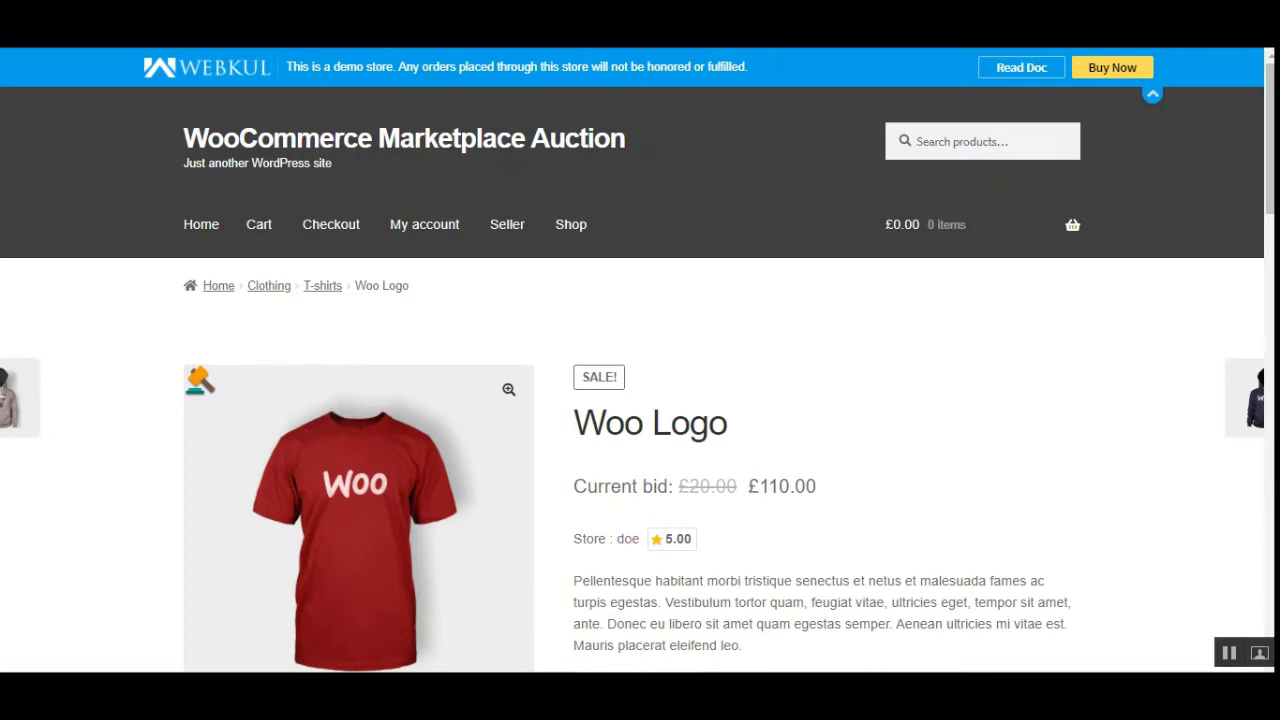
Open the seller's auction management list from the seller dashboard
{"action": "scroll", "coordinate": [787, 647], "scroll_direction": "down", "scroll_amount": 4}
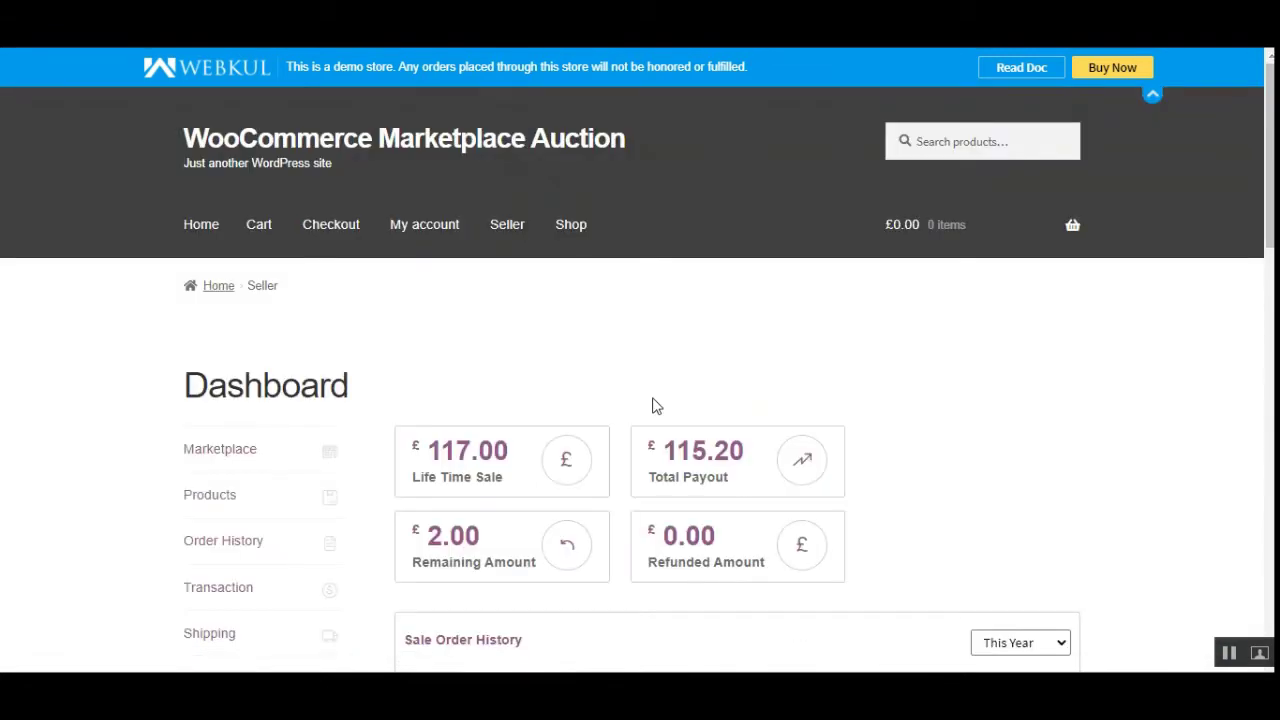
{"action": "scroll", "coordinate": [486, 309], "scroll_direction": "down", "scroll_amount": 4}
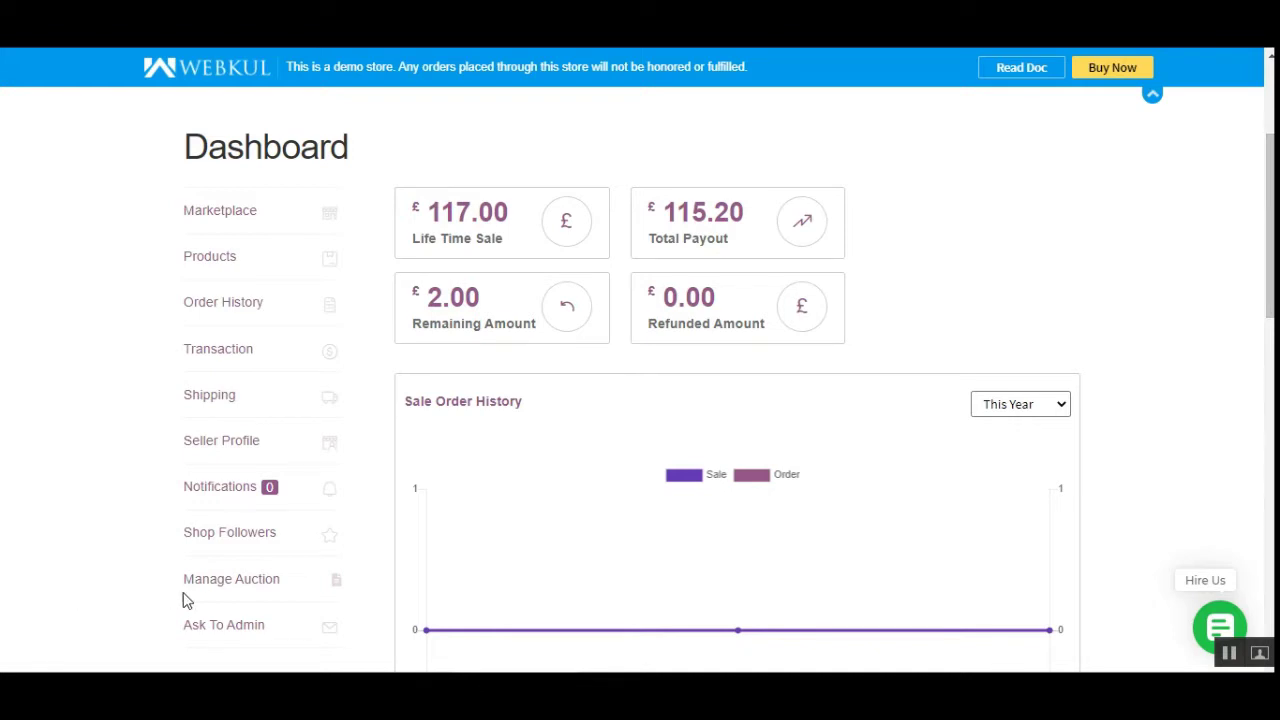
{"action": "left_click", "coordinate": [252, 589]}
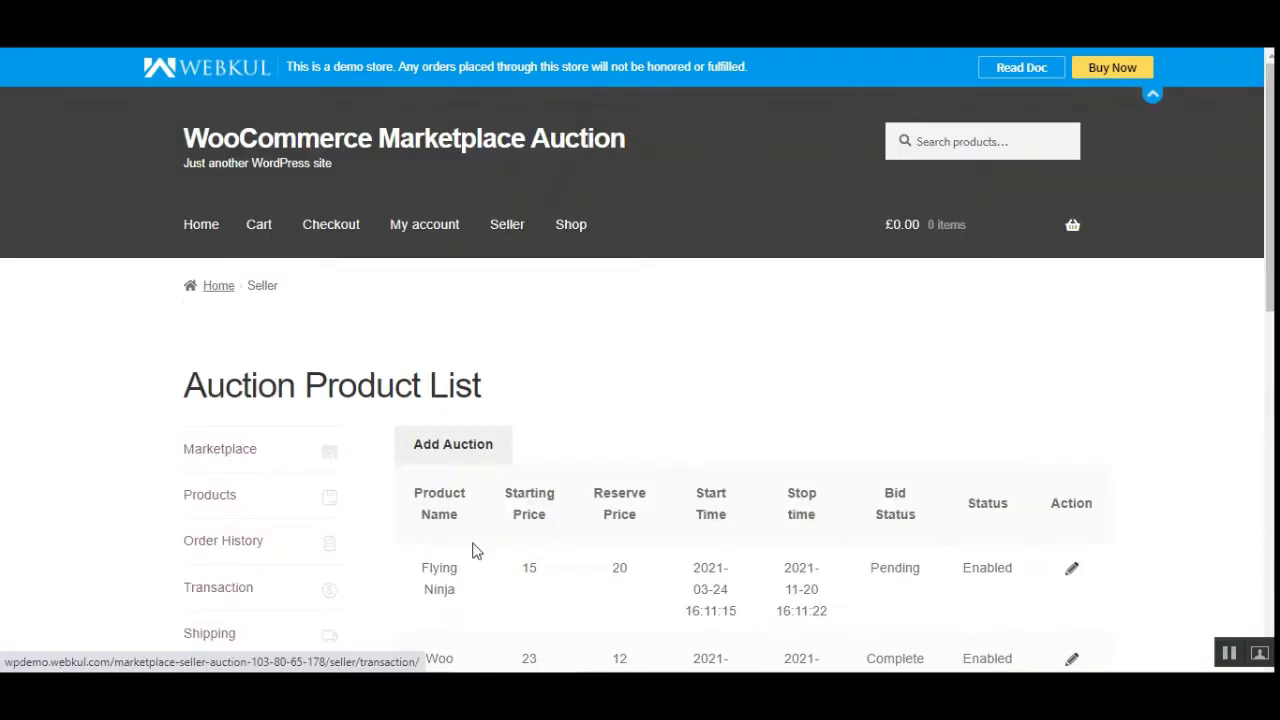
Review the auction product list's prices, stop time, bid status and status columns
{"action": "scroll", "coordinate": [1042, 370], "scroll_direction": "down", "scroll_amount": 2}
{"action": "scroll", "coordinate": [902, 360], "scroll_direction": "down", "scroll_amount": 1}
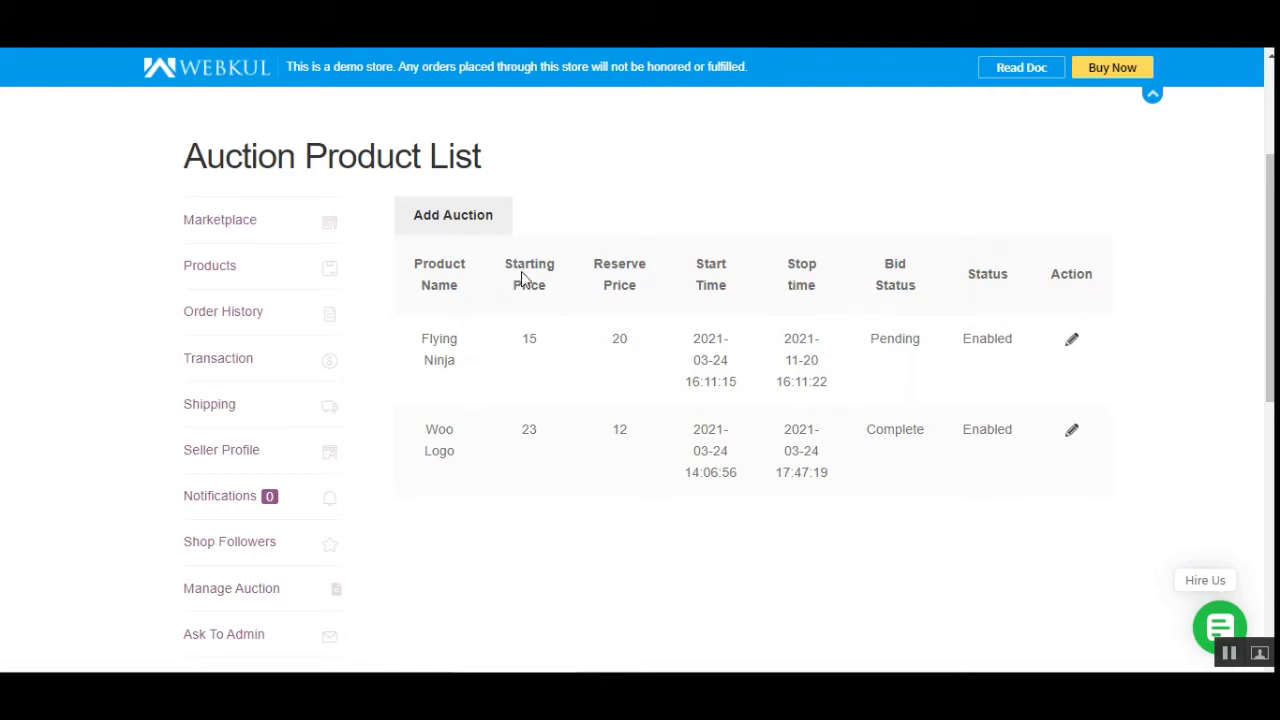
{"action": "left_click_drag", "start_coordinate": [521, 278], "coordinate": [806, 290]}
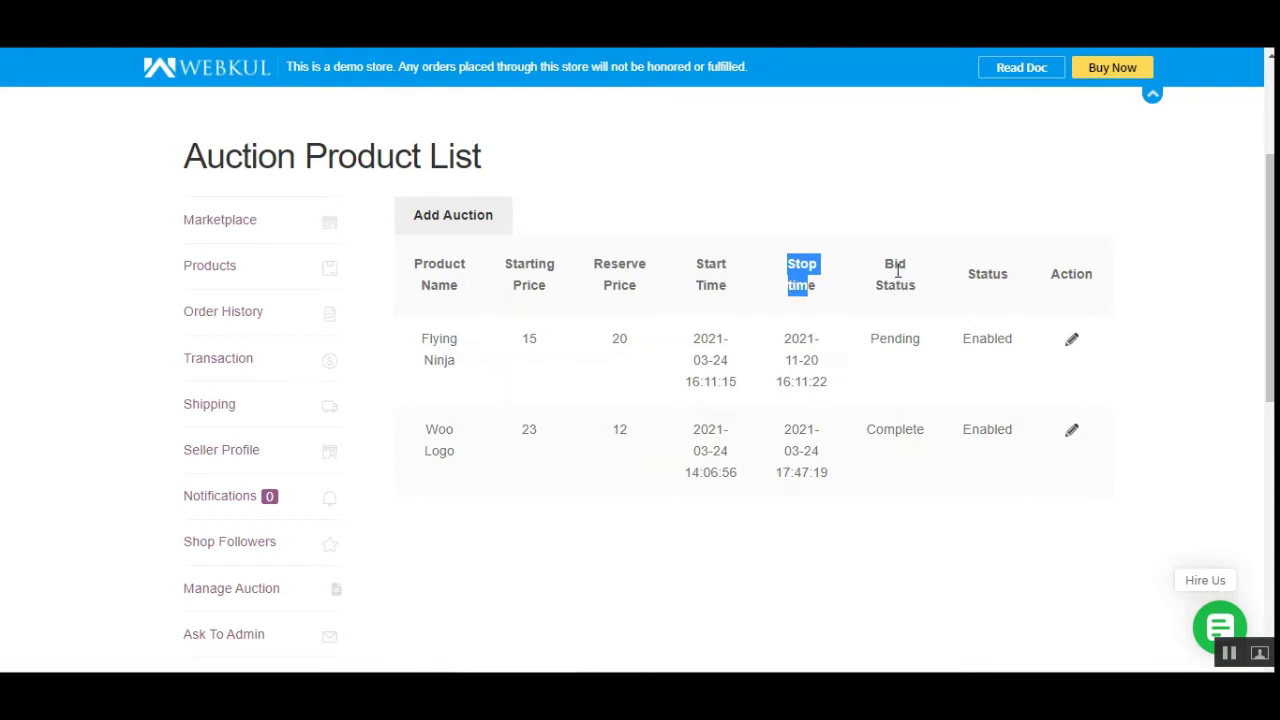
{"action": "left_click_drag", "start_coordinate": [897, 270], "coordinate": [910, 290]}
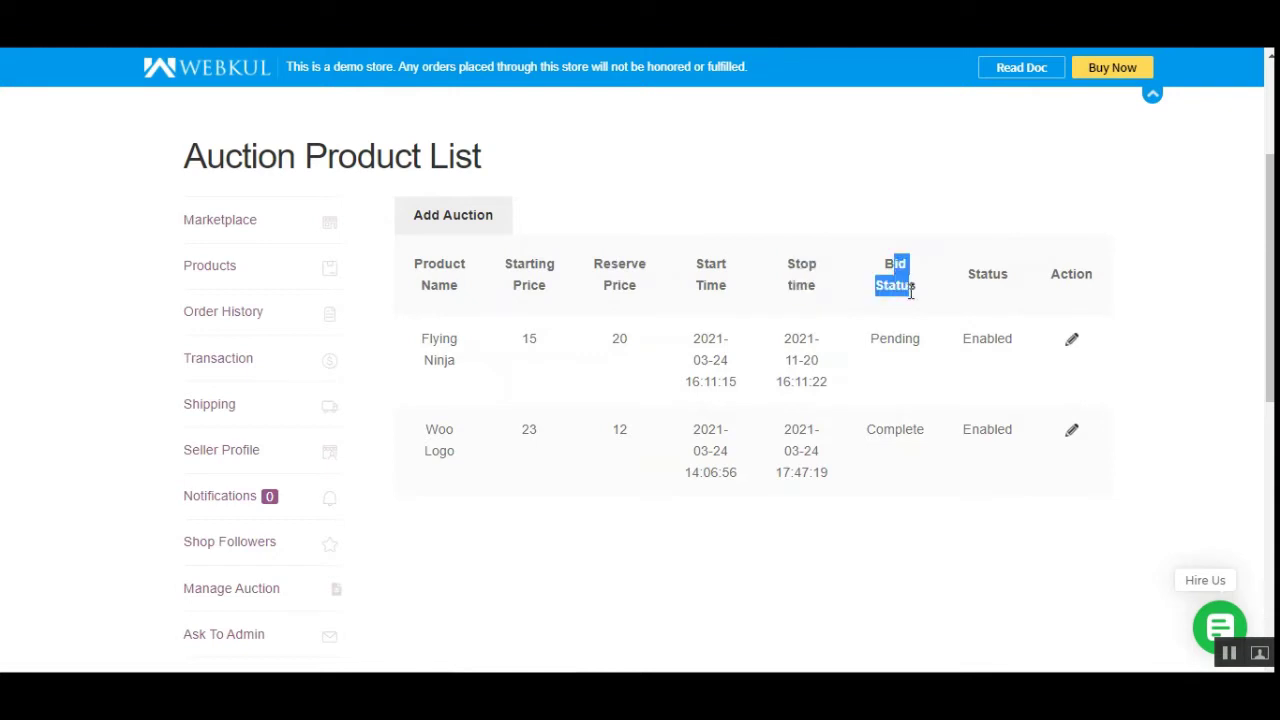
{"action": "left_click", "coordinate": [986, 279]}
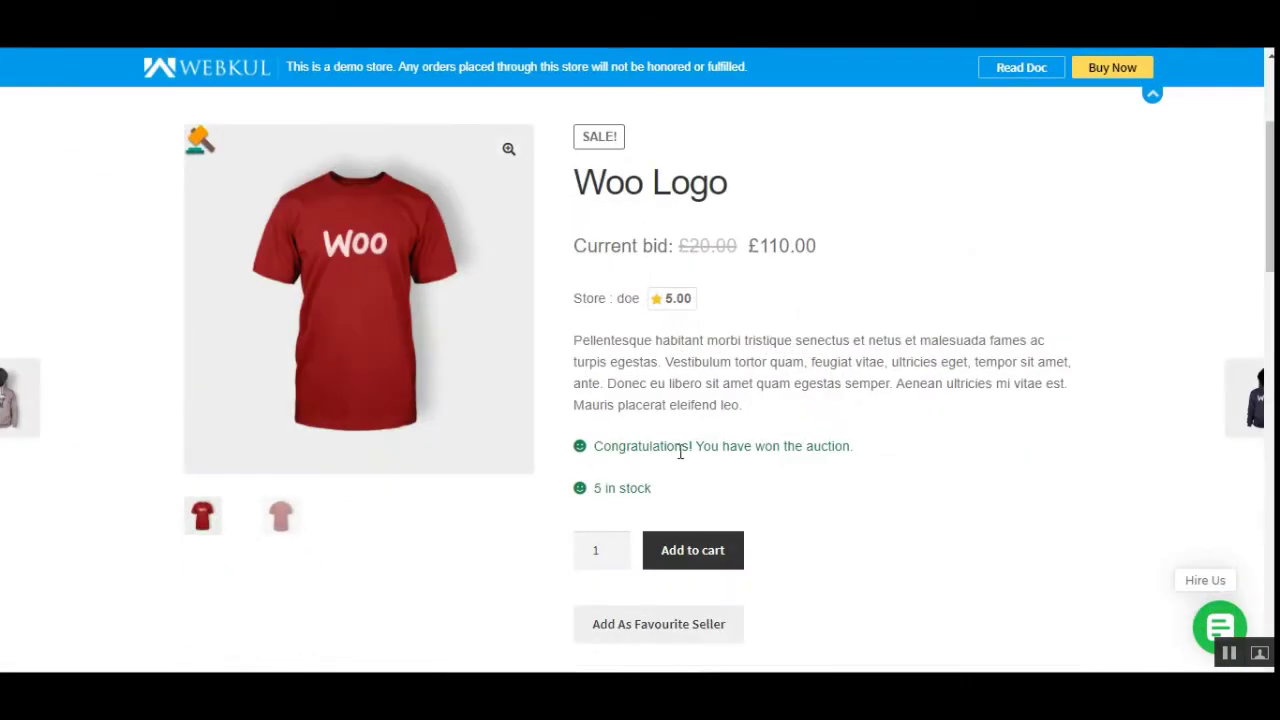
Review the winning message and purchase option on the customer's Woo Logo product page
{"action": "left_click_drag", "start_coordinate": [704, 452], "coordinate": [866, 456]}
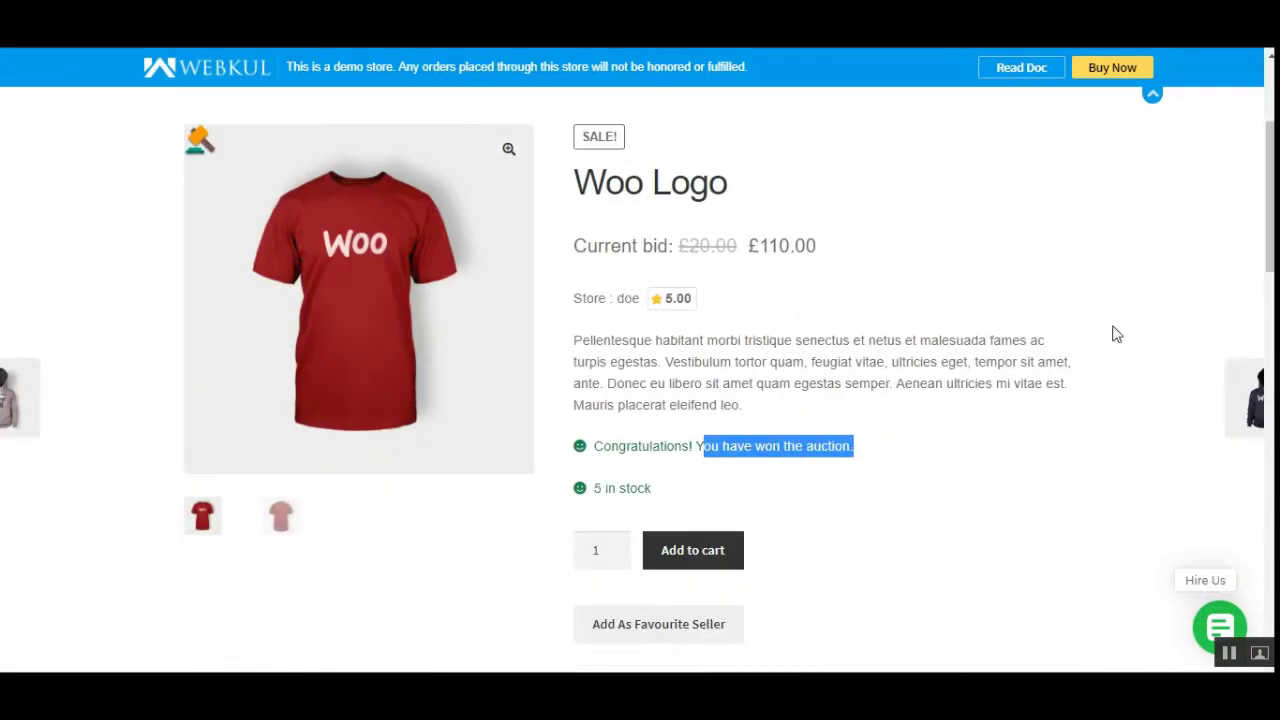
{"action": "scroll", "coordinate": [1117, 334], "scroll_direction": "up", "scroll_amount": 3}
{"action": "scroll", "coordinate": [1117, 334], "scroll_direction": "down", "scroll_amount": 3}
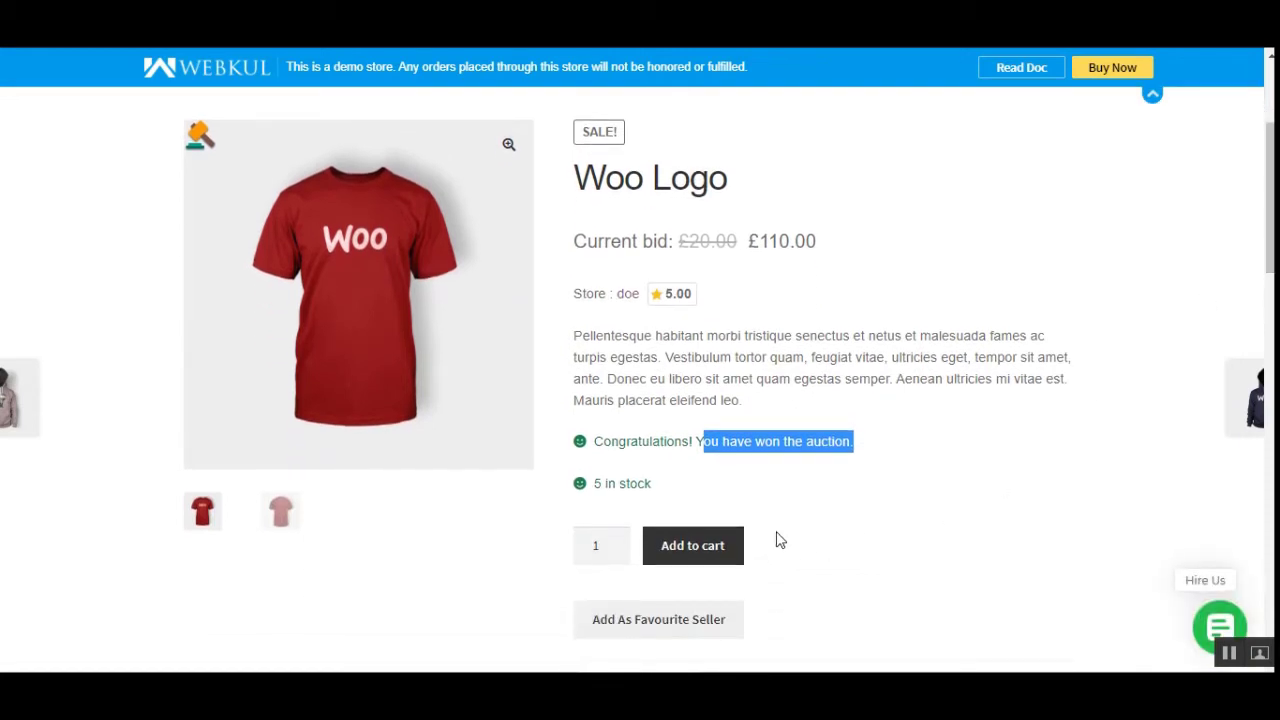
{"action": "left_click", "coordinate": [812, 410]}
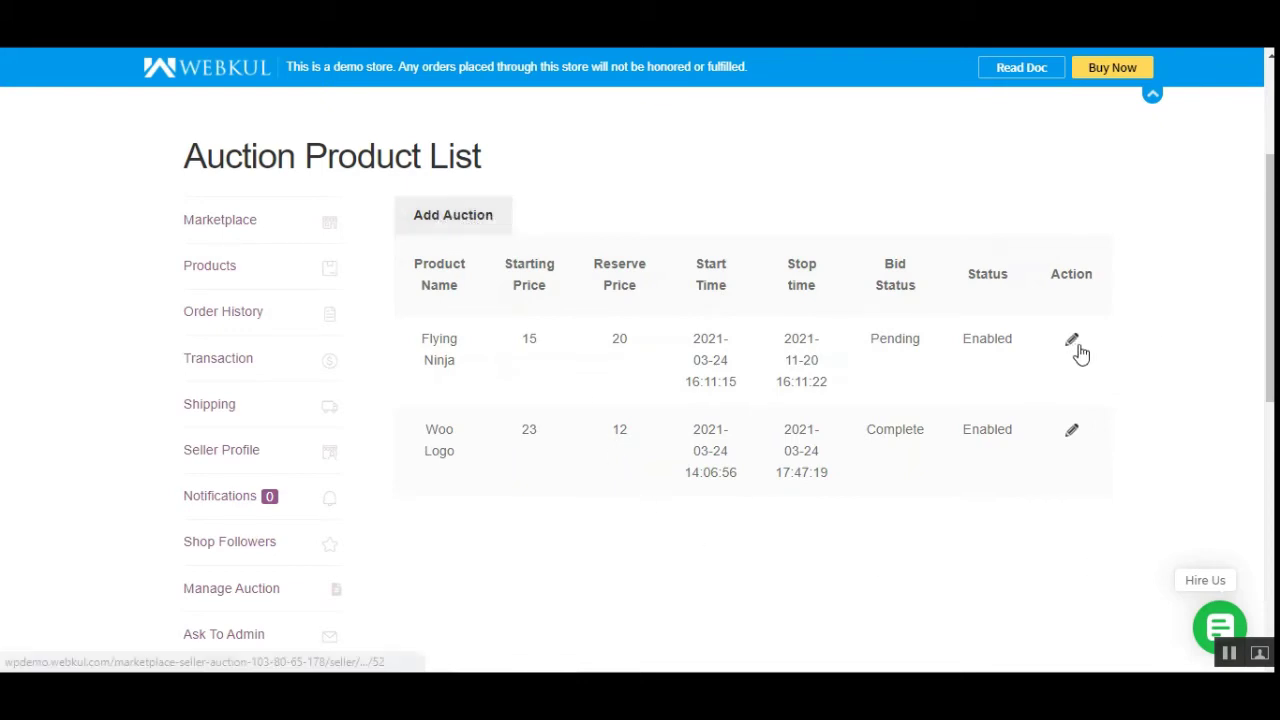
Open the Woo Logo auction for editing from the seller's list and review its settings
{"action": "left_click", "coordinate": [1072, 432]}
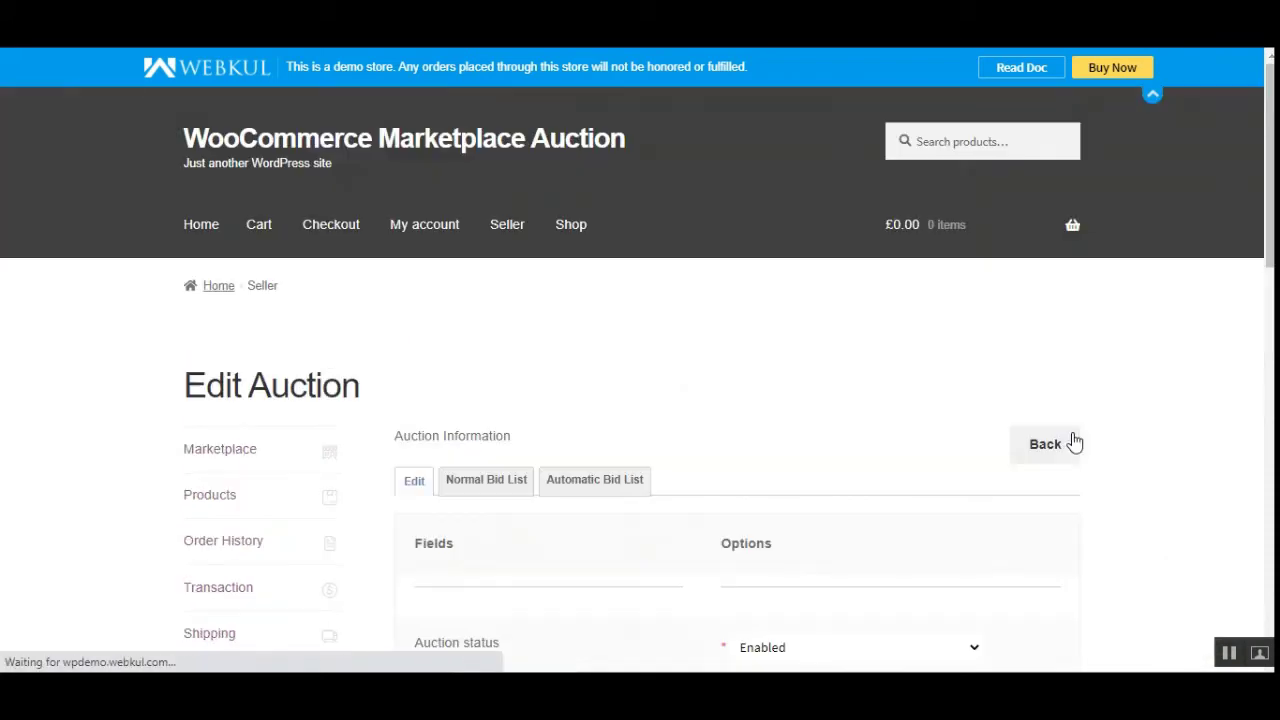
{"action": "scroll", "coordinate": [1197, 314], "scroll_direction": "down", "scroll_amount": 3}
{"action": "scroll", "coordinate": [729, 375], "scroll_direction": "down", "scroll_amount": 2}
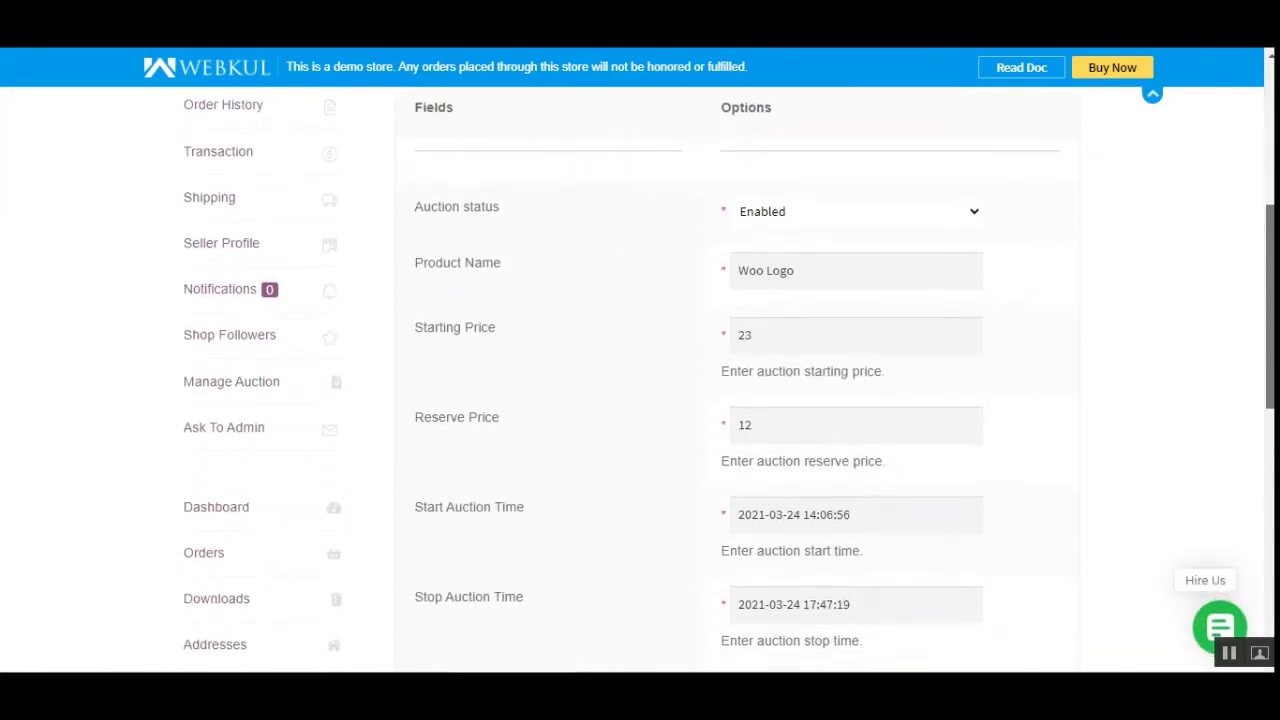
{"action": "scroll", "coordinate": [729, 375], "scroll_direction": "down", "scroll_amount": 1}
{"action": "scroll", "coordinate": [1268, 460], "scroll_direction": "down", "scroll_amount": 3}
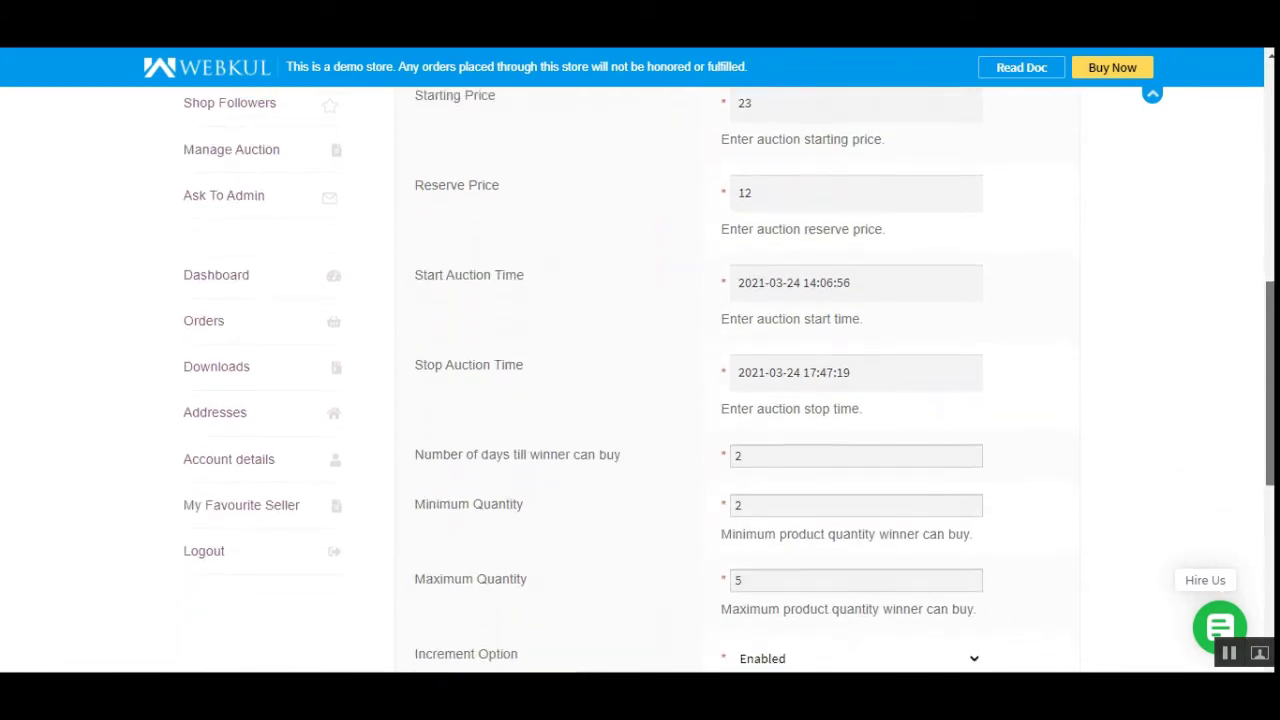
{"action": "scroll", "coordinate": [531, 342], "scroll_direction": "up", "scroll_amount": 9}
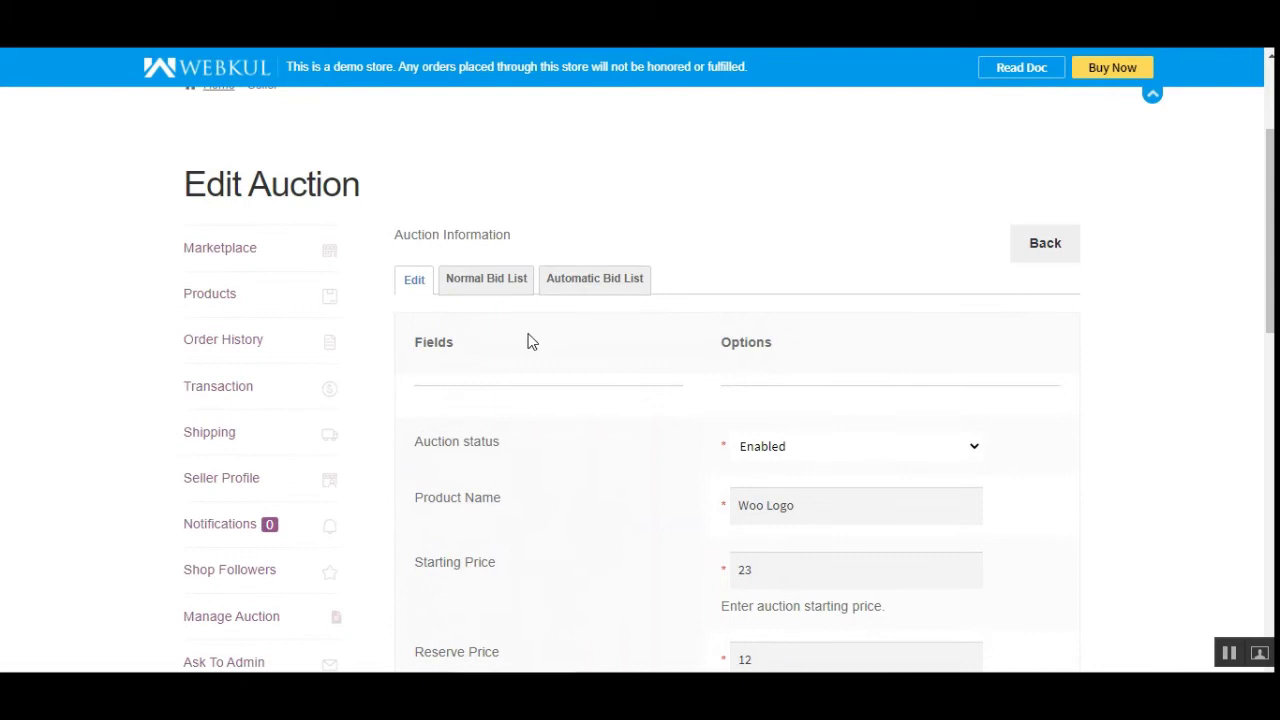
Compare the Woo Logo auction's normal and automatic bid lists, and return to its edit form
{"action": "left_click", "coordinate": [500, 289]}
{"action": "left_click", "coordinate": [588, 290]}
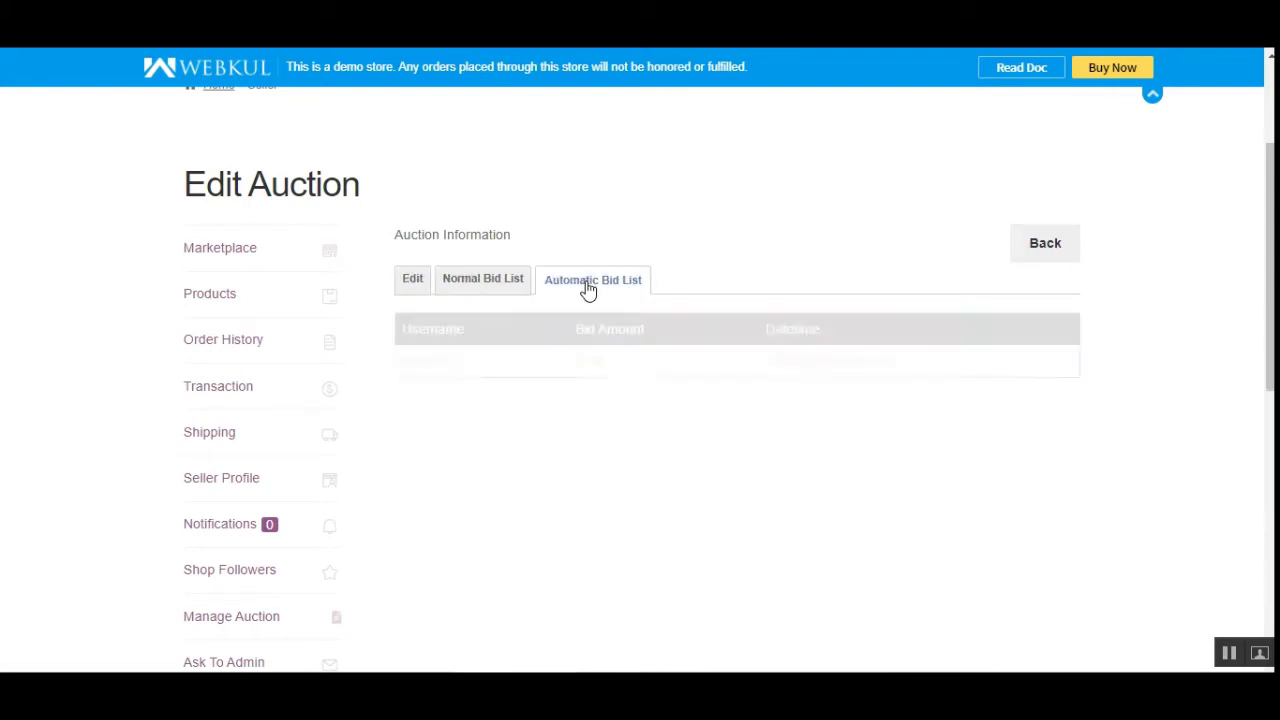
{"action": "left_click", "coordinate": [503, 286]}
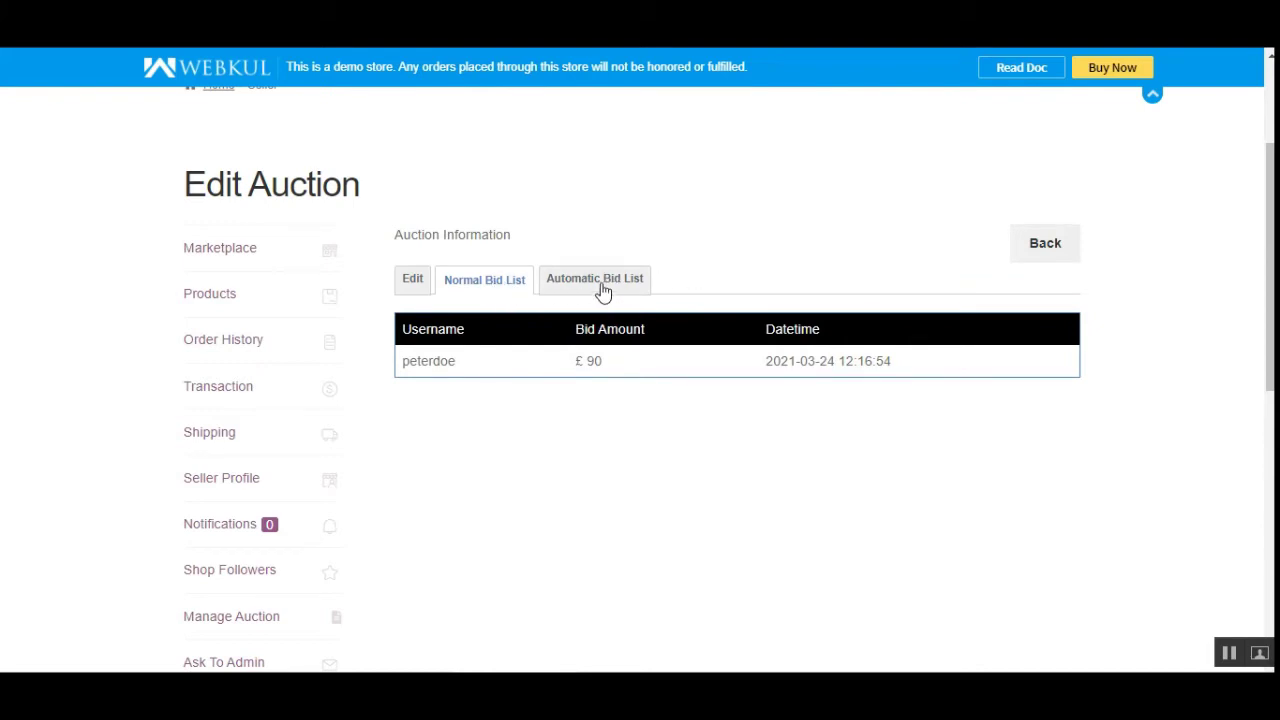
{"action": "left_click", "coordinate": [602, 290]}
{"action": "left_click", "coordinate": [483, 290]}
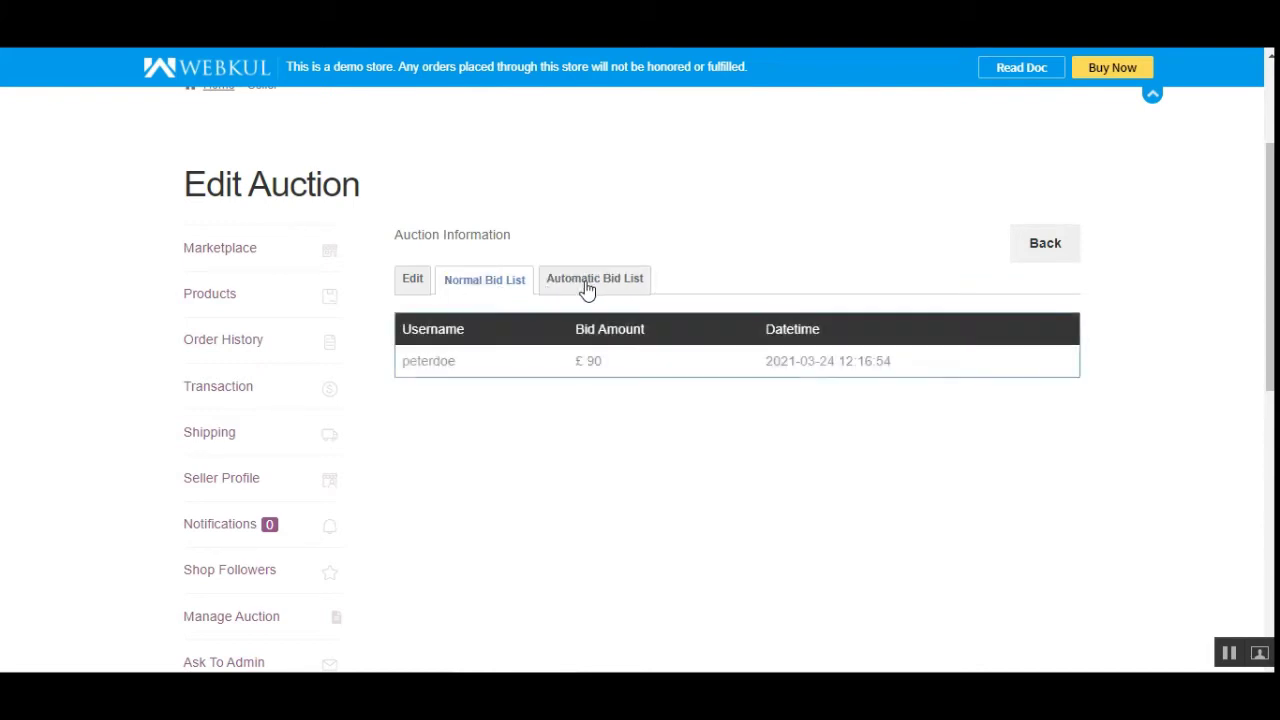
{"action": "left_click", "coordinate": [586, 289]}
{"action": "left_click", "coordinate": [456, 291]}
{"action": "left_click", "coordinate": [409, 290]}
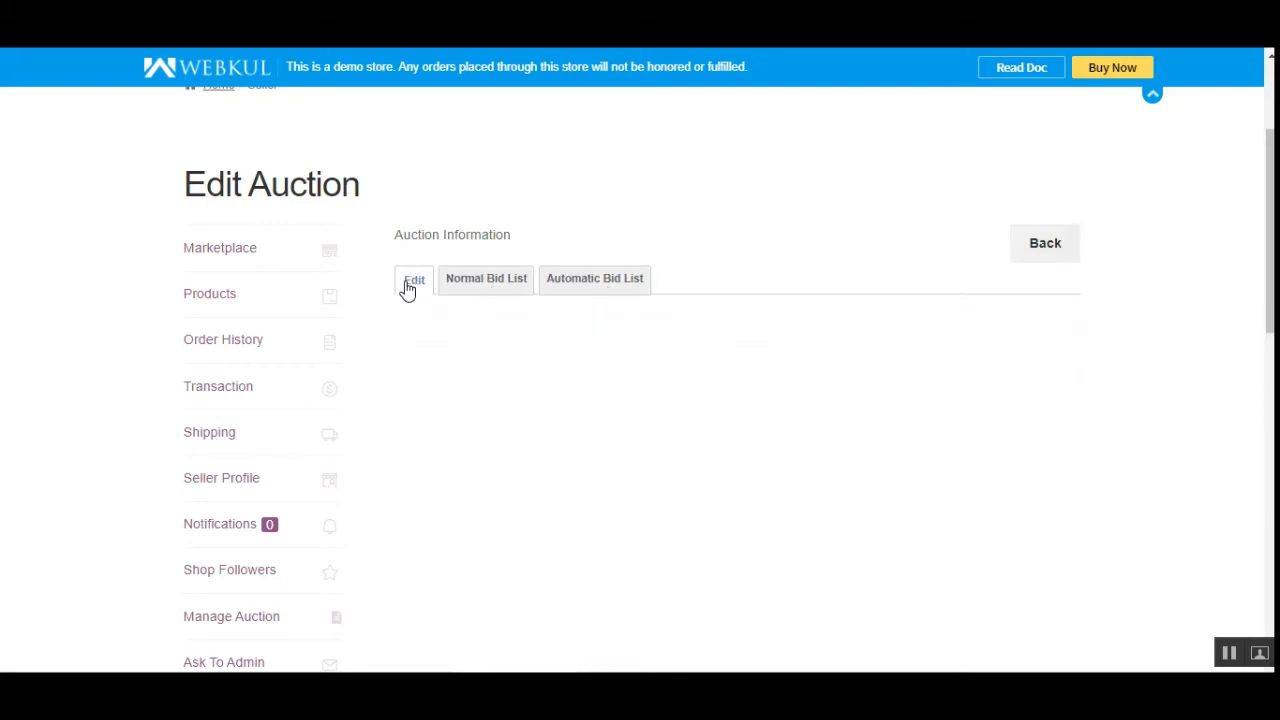
Return to the seller's auction product list and open a blank form for adding a new auction
{"action": "left_click", "coordinate": [1050, 245]}
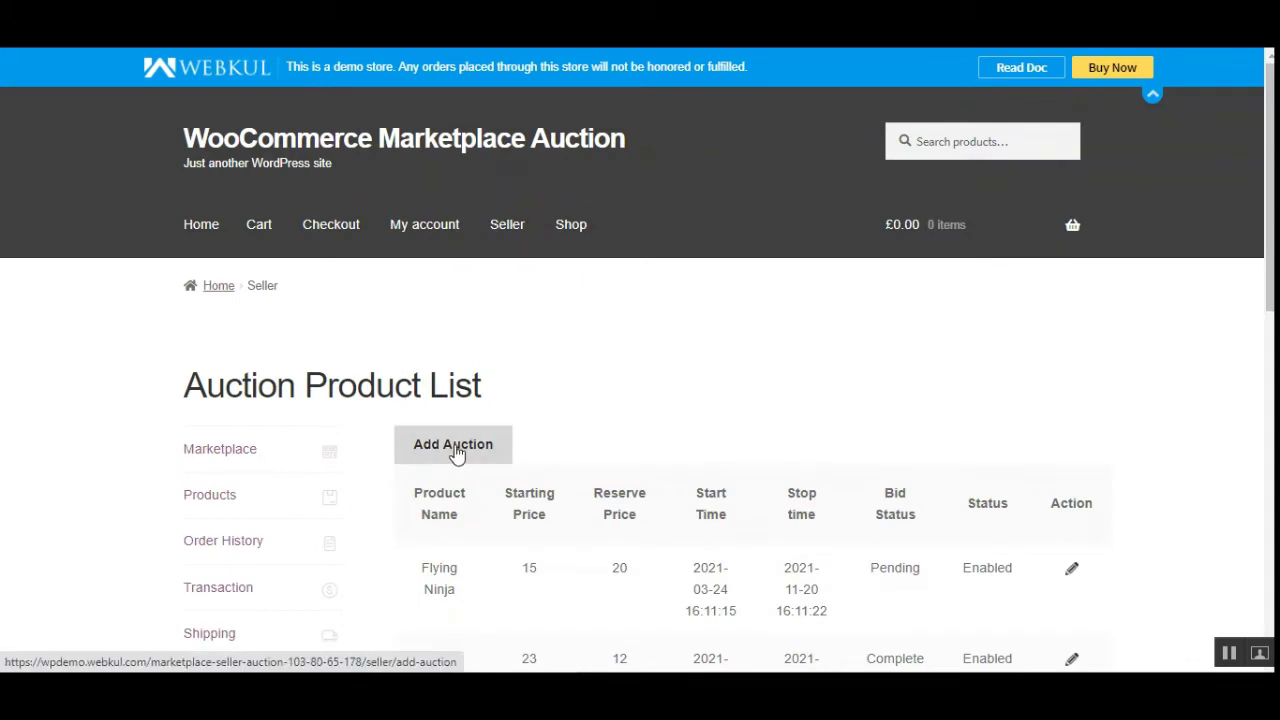
{"action": "left_click", "coordinate": [457, 449]}
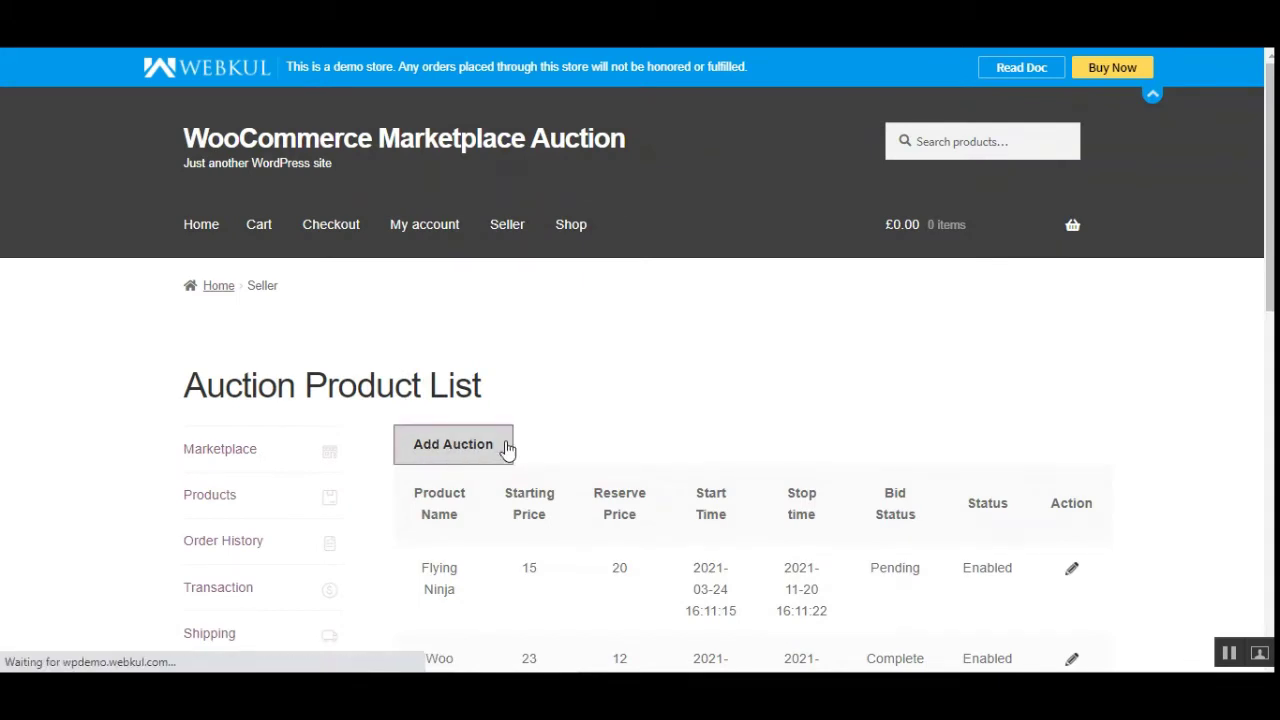
{"action": "scroll", "coordinate": [1074, 357], "scroll_direction": "down", "scroll_amount": 3}
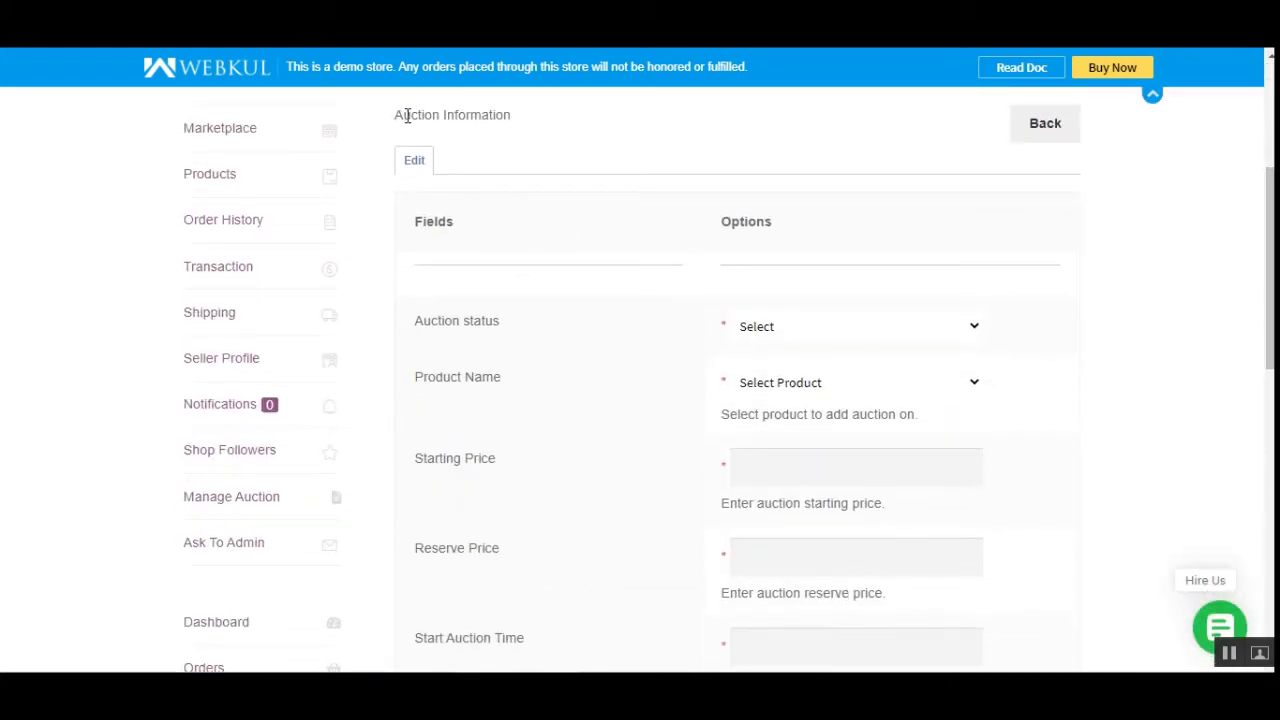
{"action": "left_click_drag", "start_coordinate": [407, 115], "coordinate": [506, 117]}
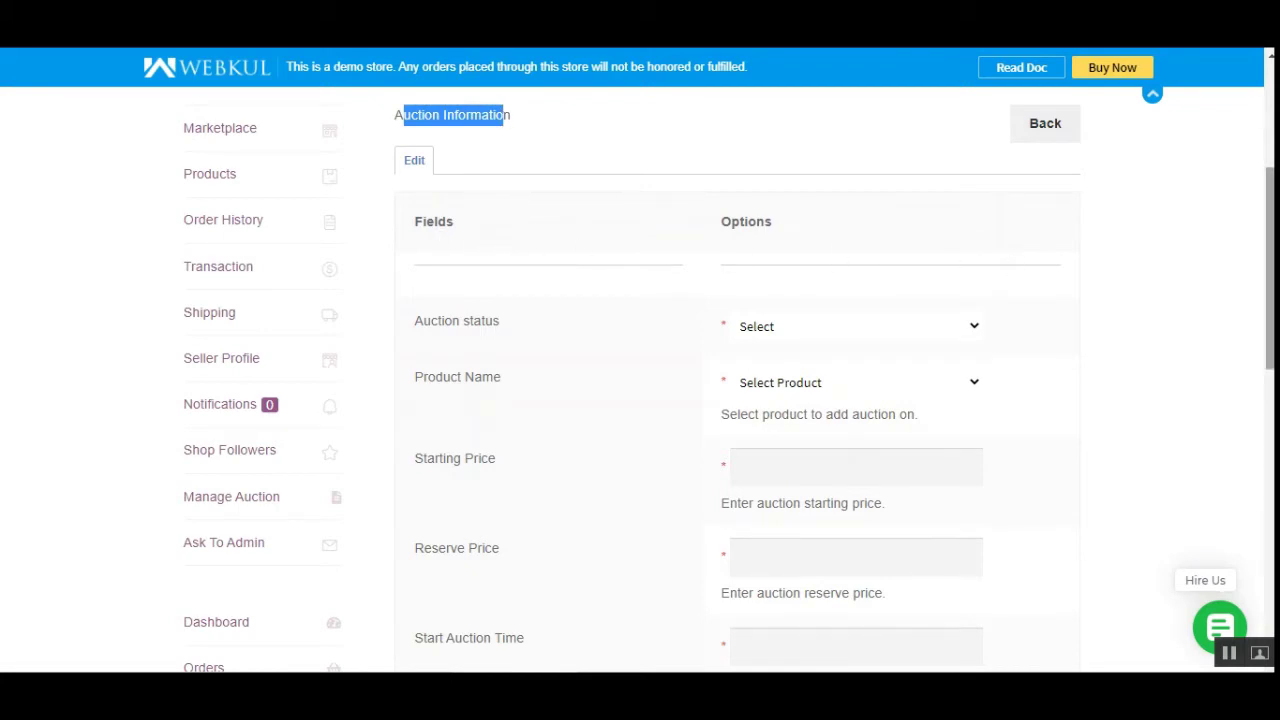
{"action": "scroll", "coordinate": [814, 186], "scroll_direction": "down", "scroll_amount": 1}
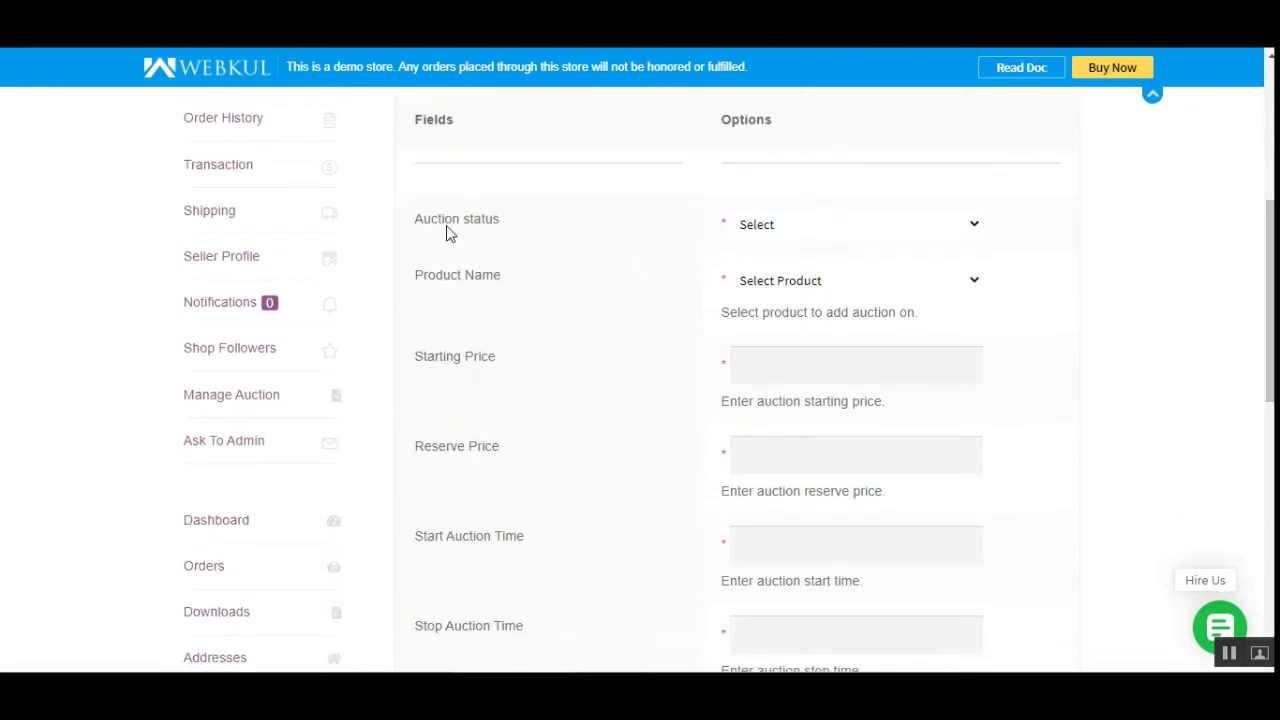
Set the new auction's status to Enabled and choose Premium Quality as its product
{"action": "left_click", "coordinate": [789, 224]}
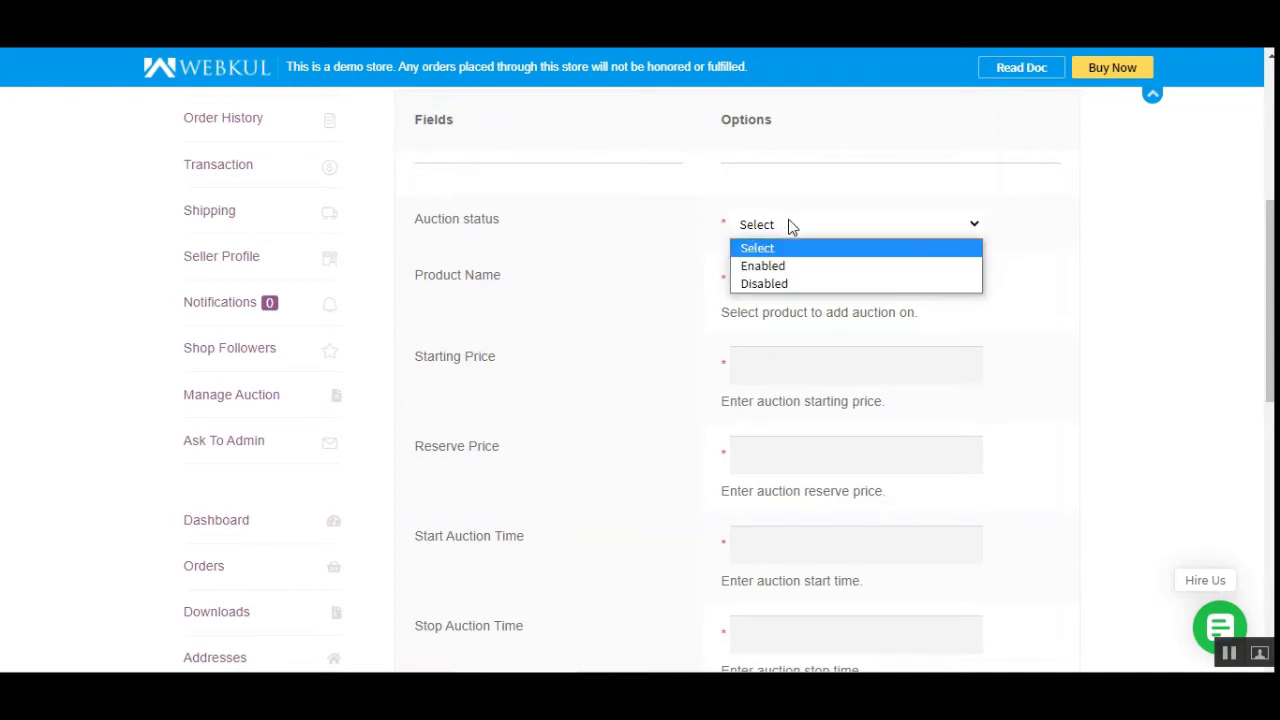
{"action": "left_click", "coordinate": [780, 266]}
{"action": "left_click_drag", "start_coordinate": [424, 287], "coordinate": [517, 283]}
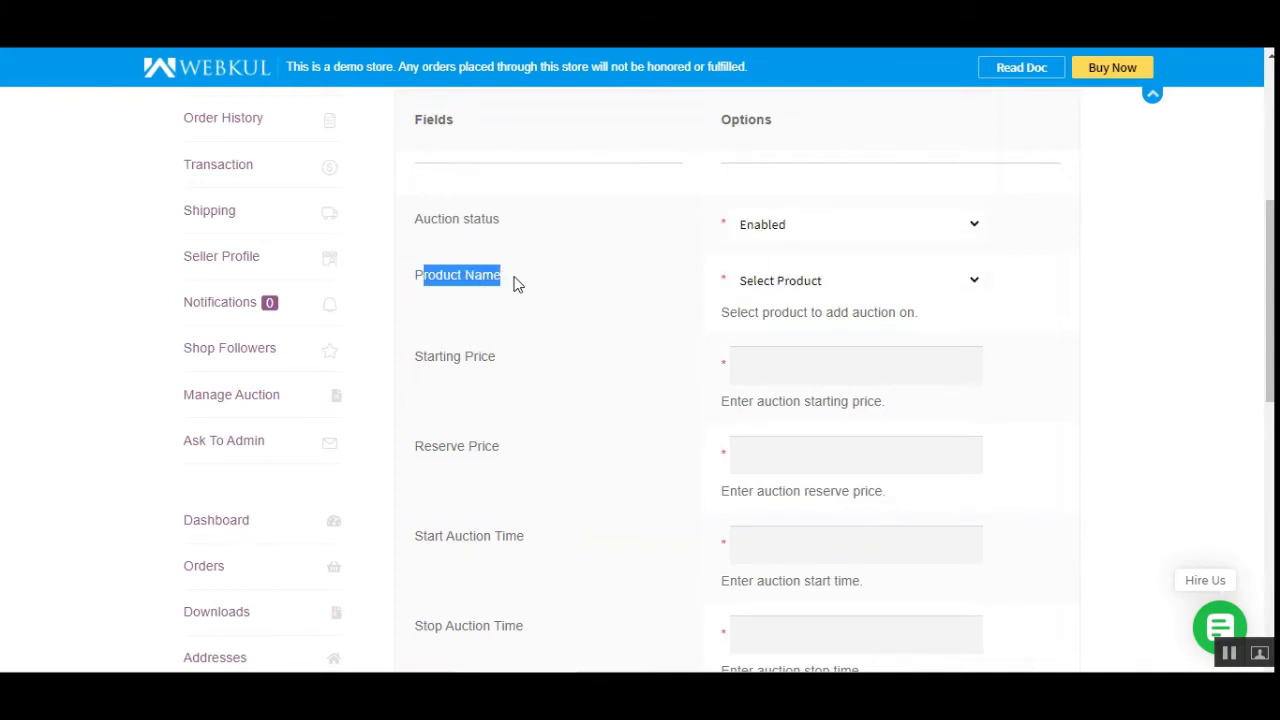
{"action": "left_click", "coordinate": [867, 284]}
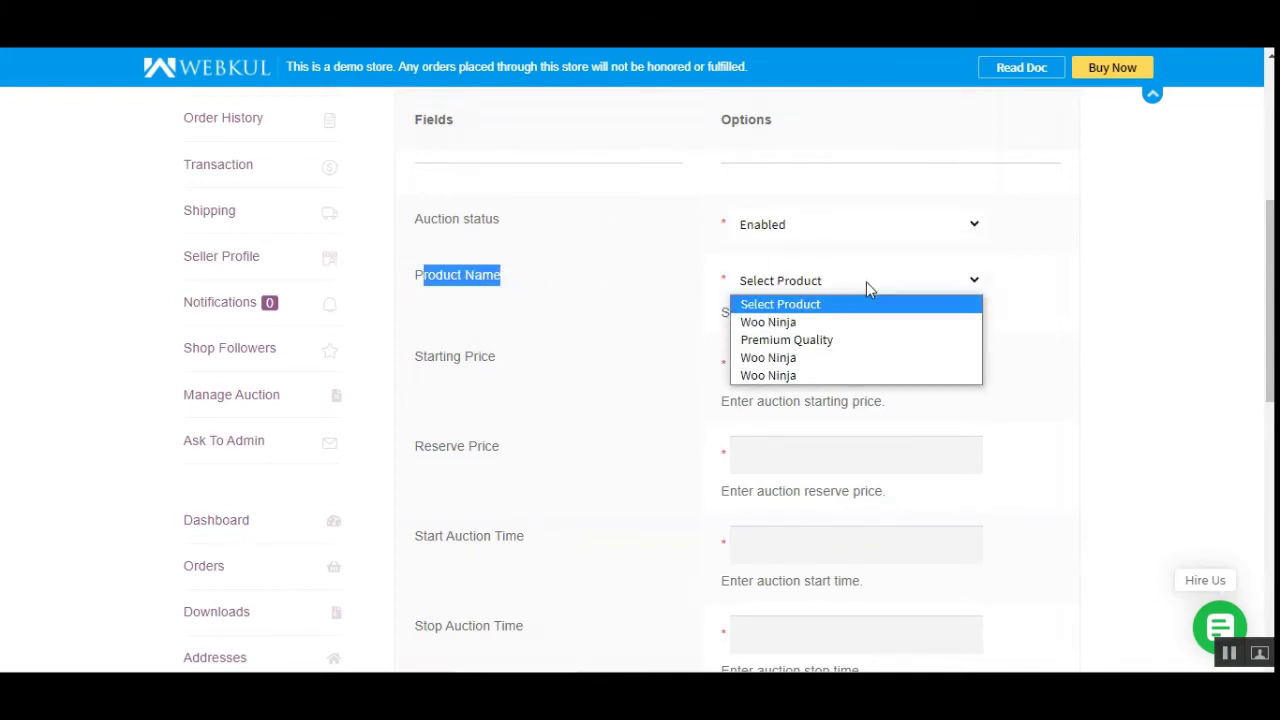
{"action": "left_click", "coordinate": [847, 340]}
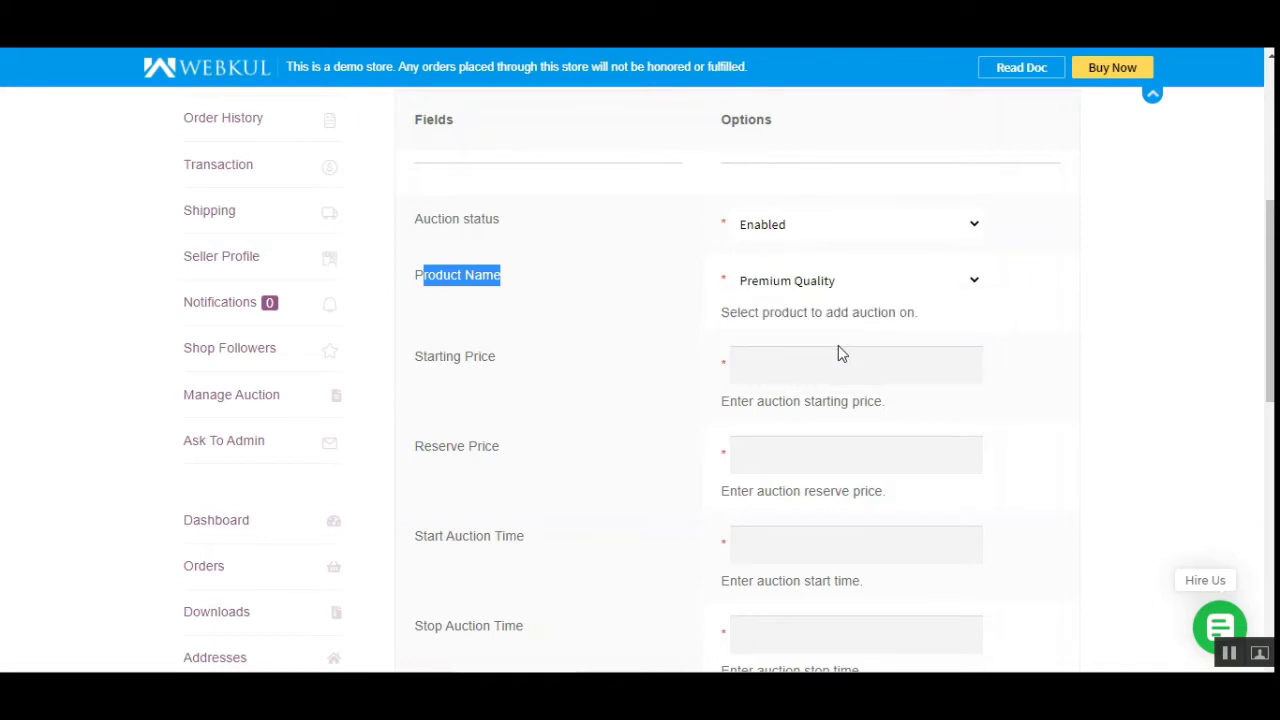
{"action": "left_click", "coordinate": [700, 318]}
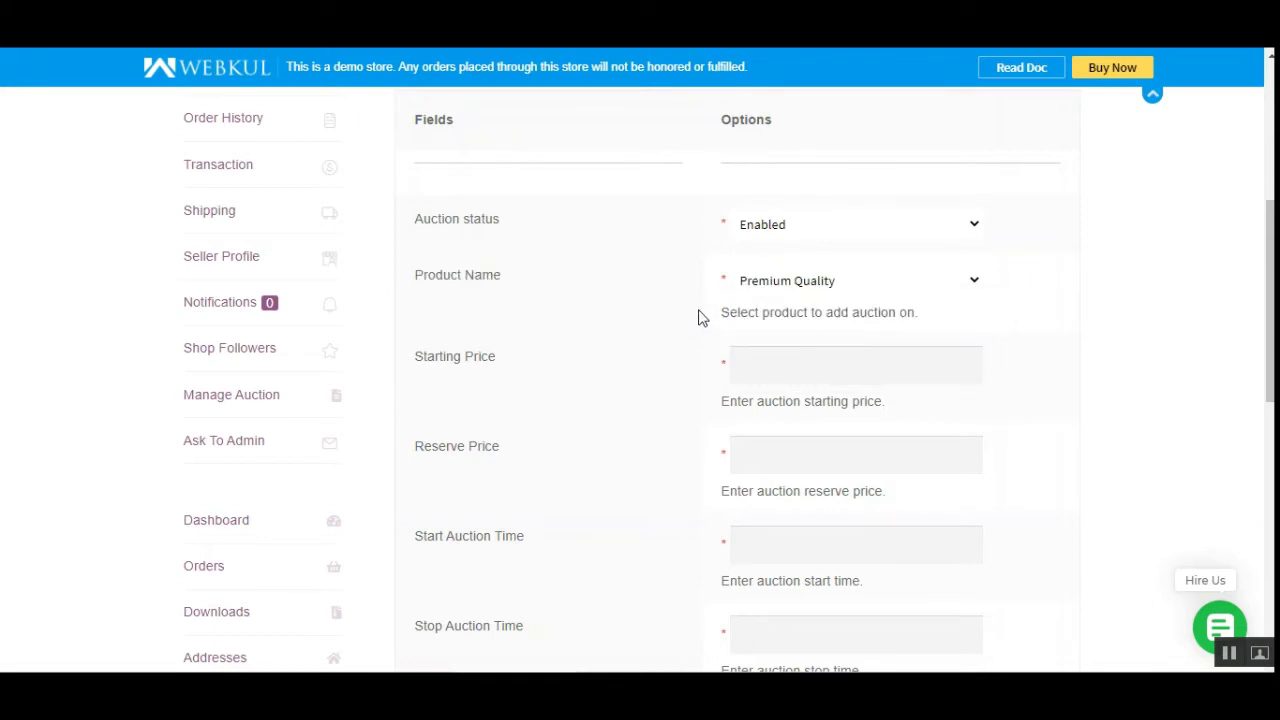
Set the auction's starting price to 23 and its reserve price to 100
{"action": "scroll", "coordinate": [1251, 309], "scroll_direction": "down", "scroll_amount": 2}
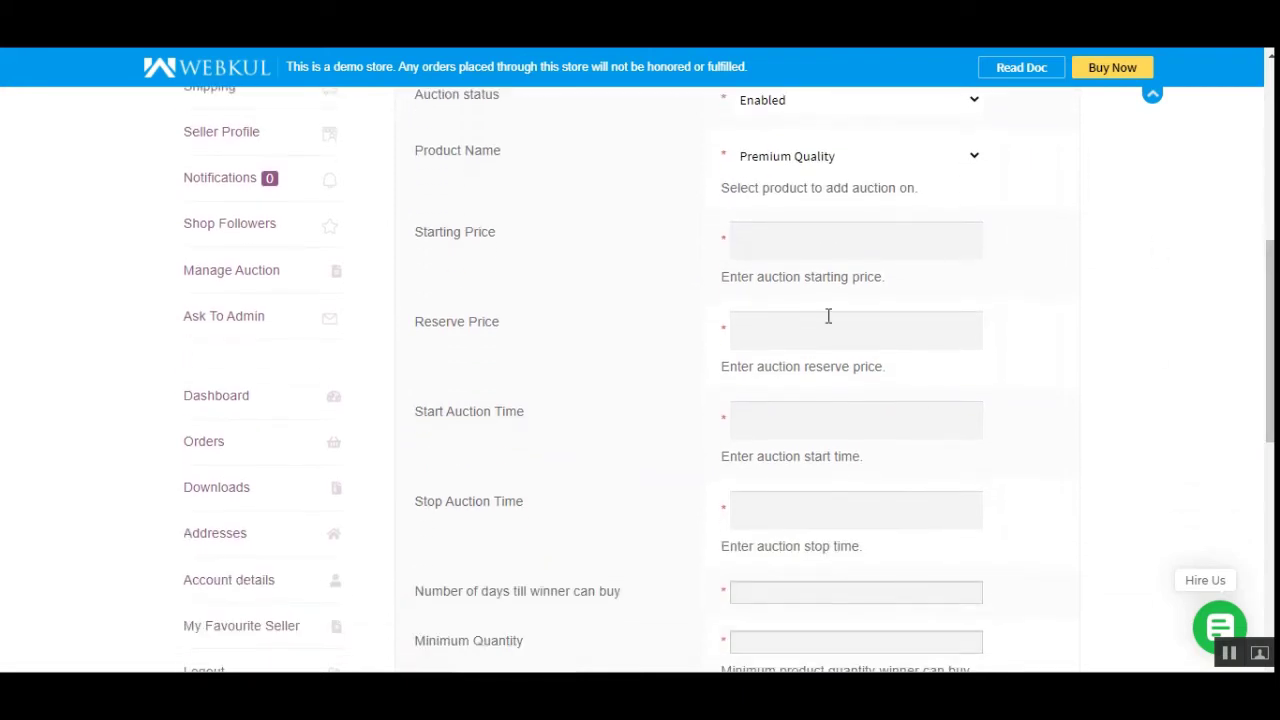
{"action": "left_click", "coordinate": [799, 234]}
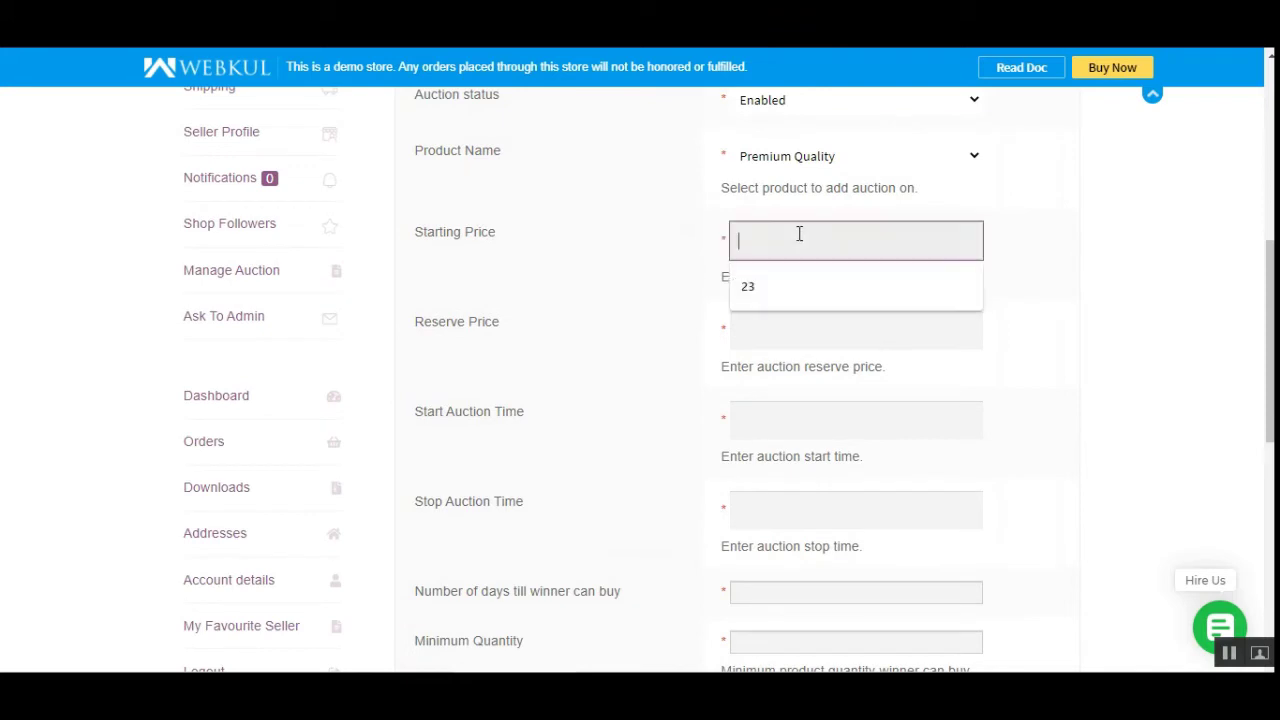
{"action": "left_click", "coordinate": [786, 290]}
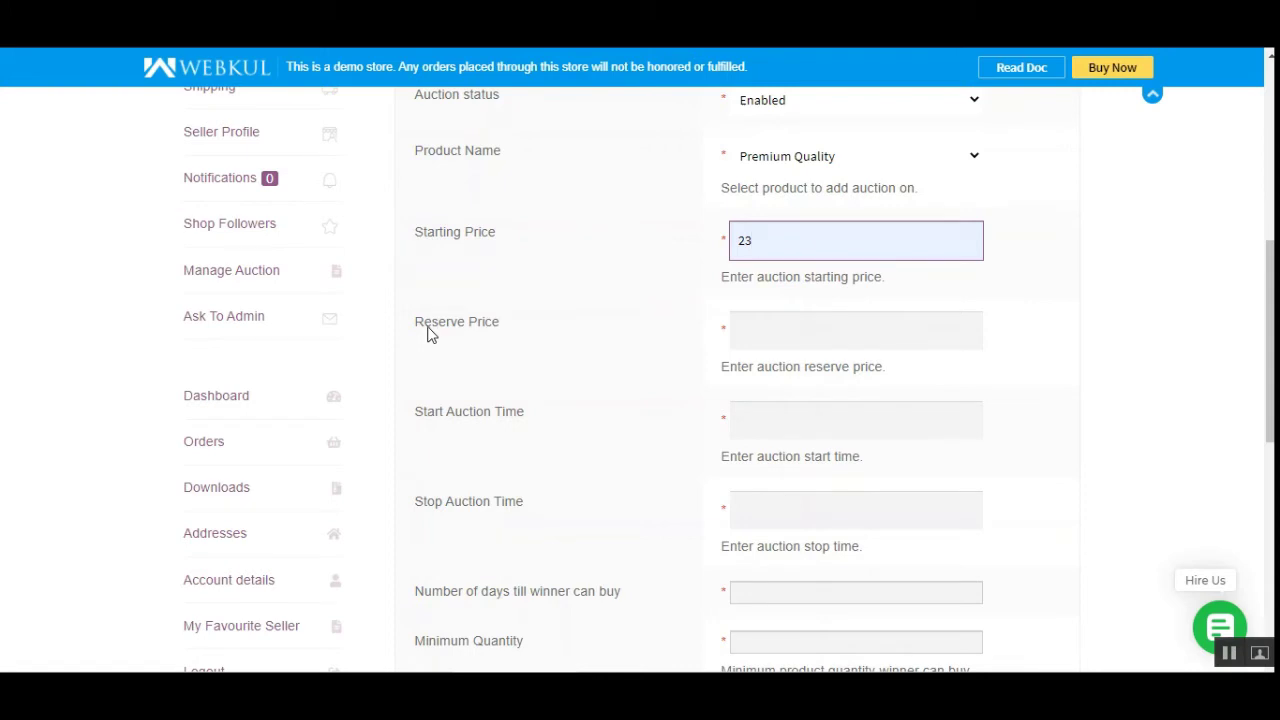
{"action": "left_click_drag", "start_coordinate": [428, 334], "coordinate": [512, 330]}
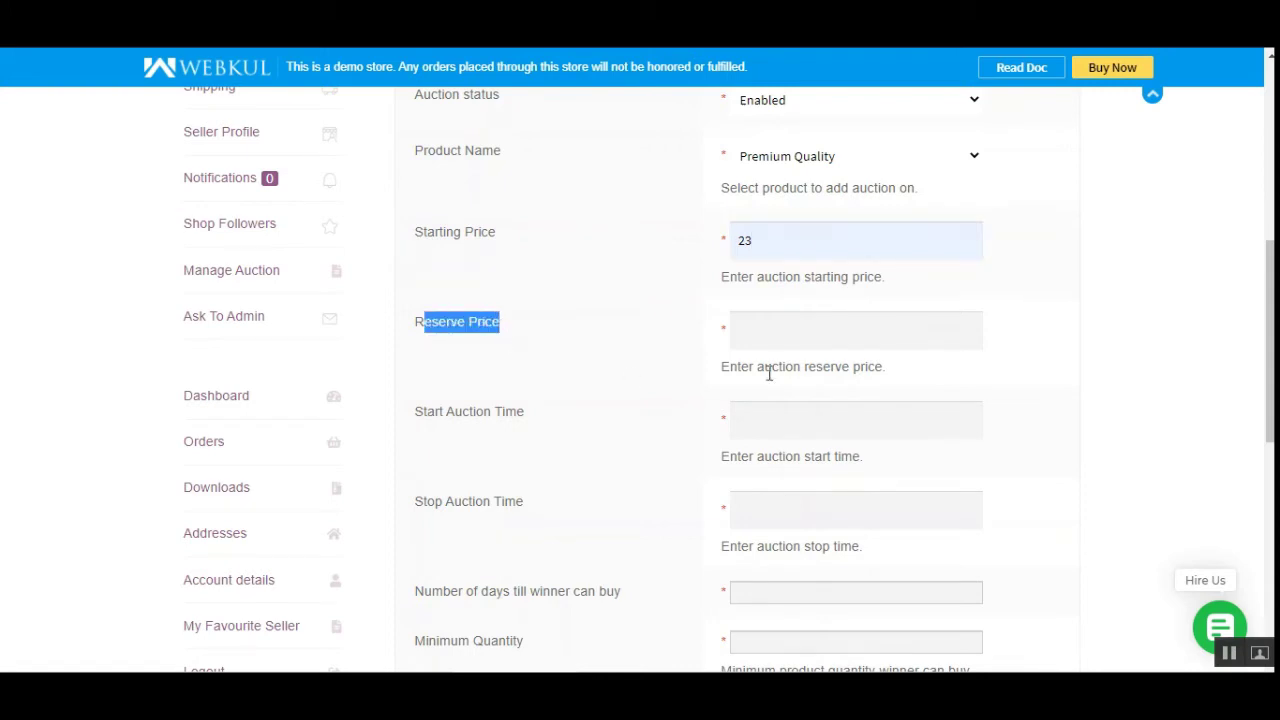
{"action": "left_click", "coordinate": [807, 333]}
{"action": "type", "text": "100"}
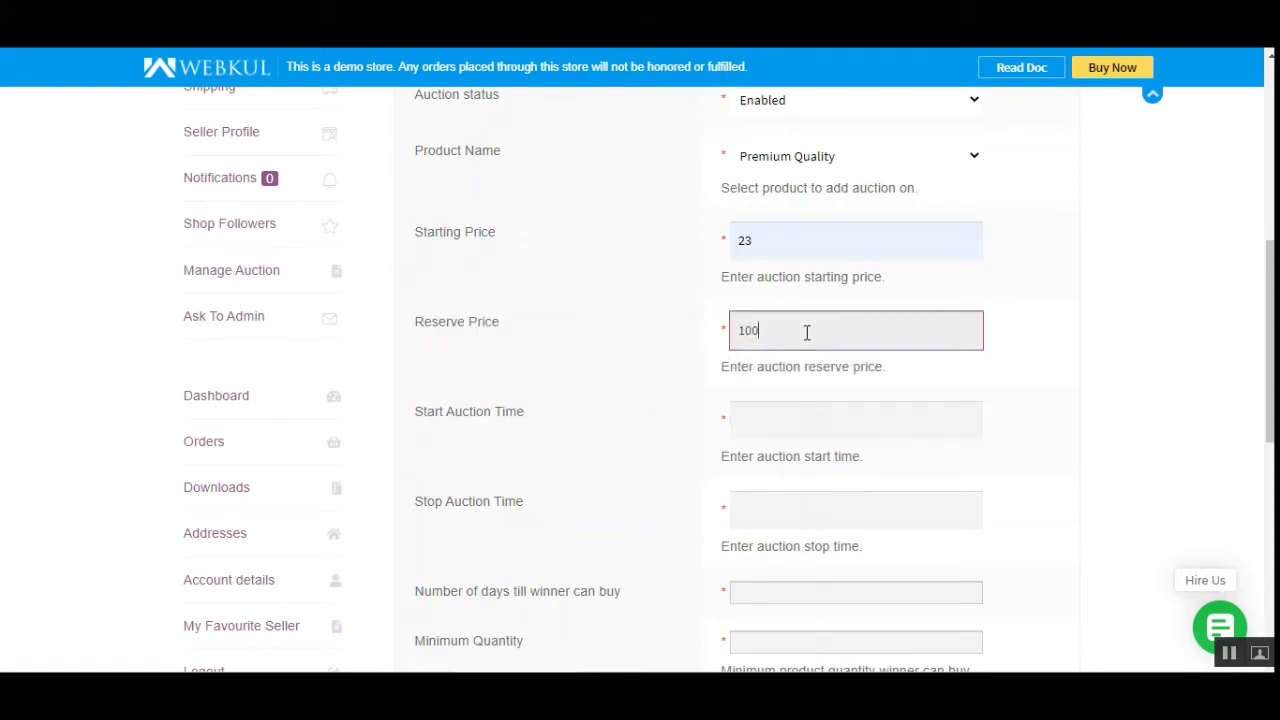
Schedule the auction to start on 2021-03-24 and stop on 2021-03-26
{"action": "left_click", "coordinate": [798, 430]}
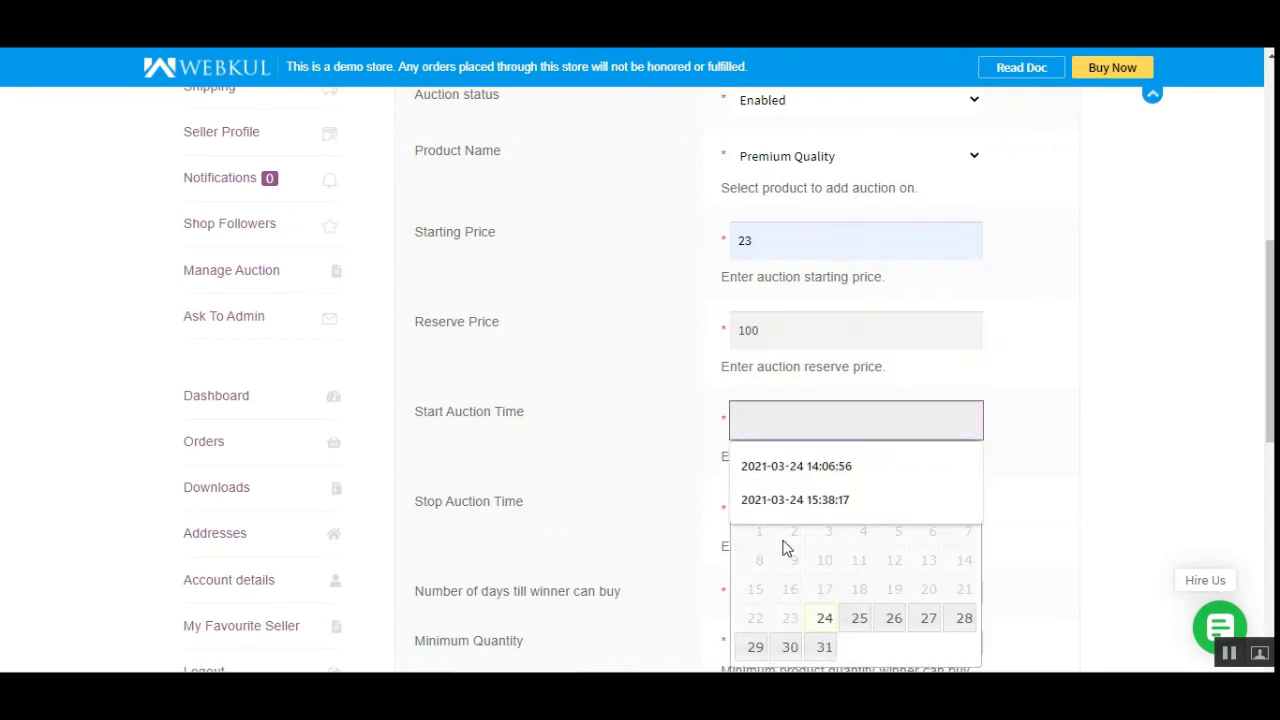
{"action": "left_click", "coordinate": [826, 619]}
{"action": "scroll", "coordinate": [833, 360], "scroll_direction": "down", "scroll_amount": 2}
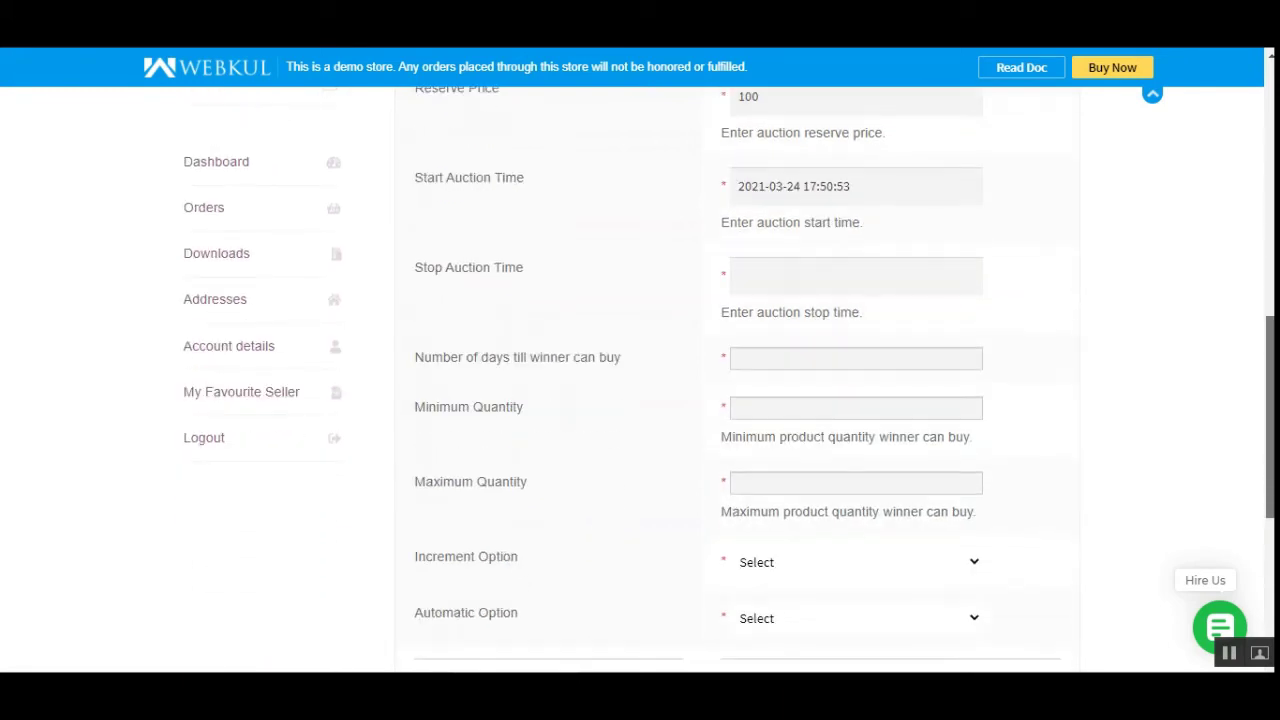
{"action": "left_click", "coordinate": [782, 272]}
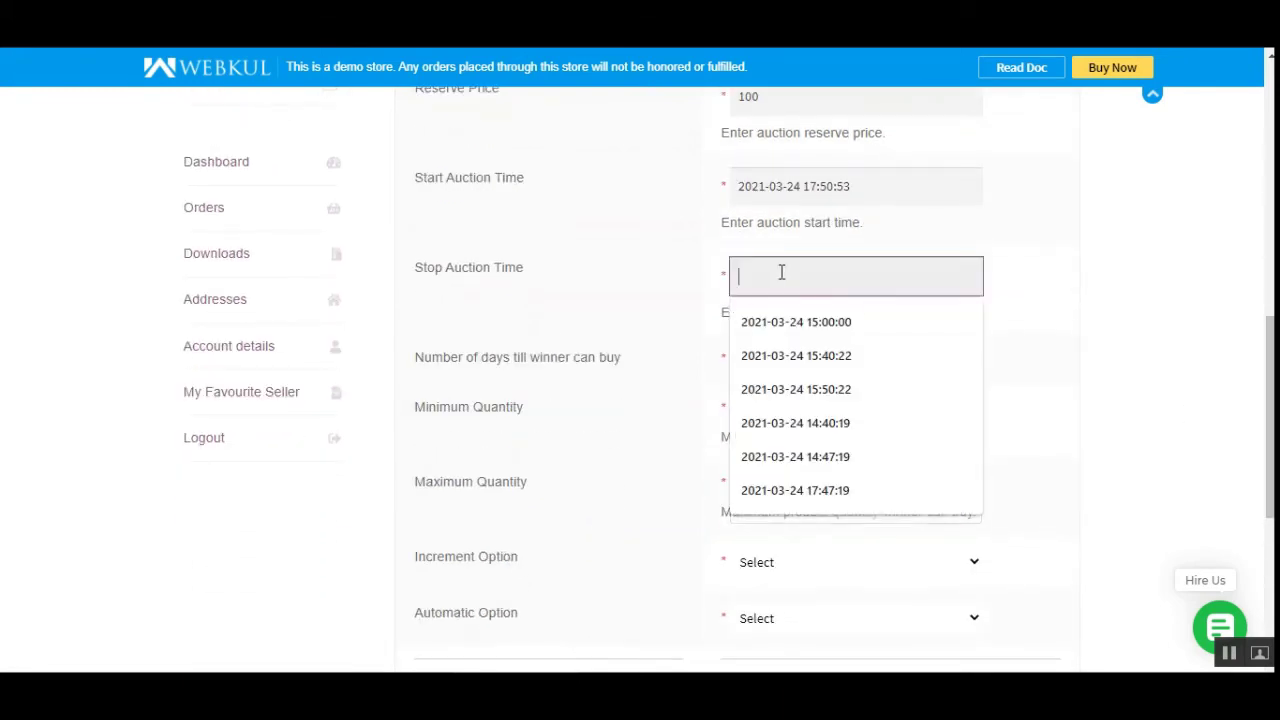
{"action": "left_click", "coordinate": [646, 346]}
{"action": "left_click", "coordinate": [838, 273]}
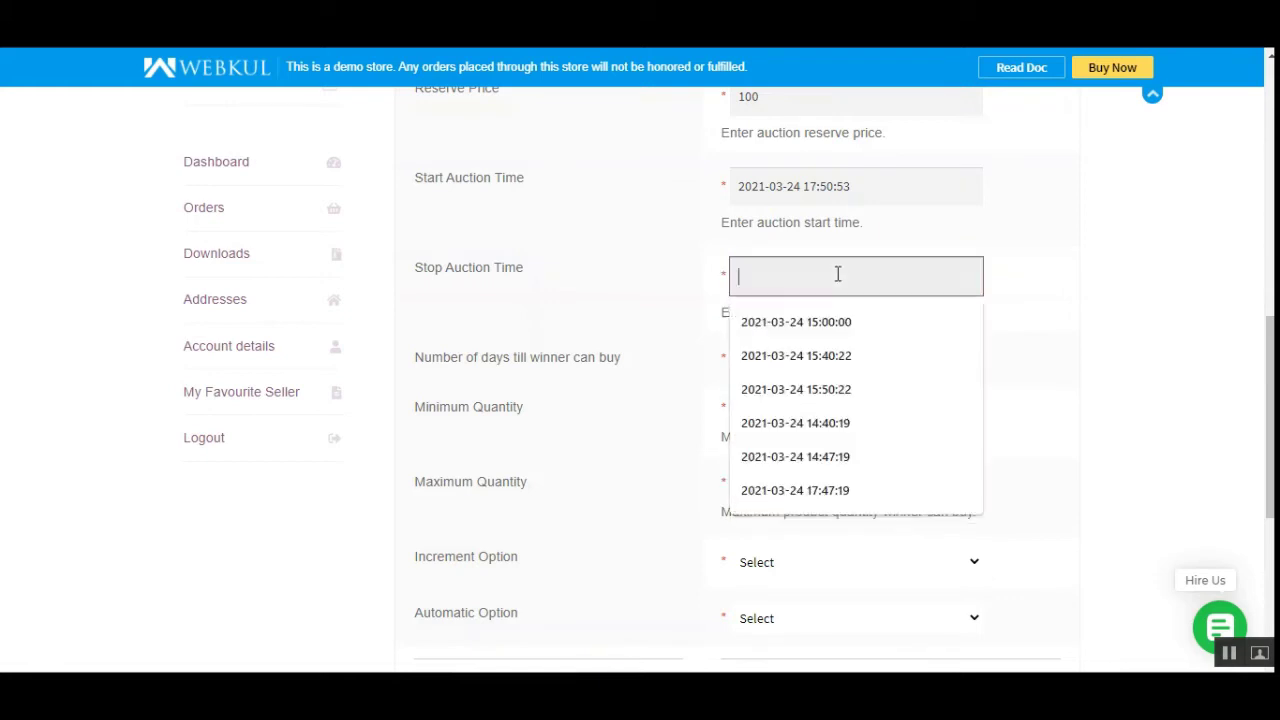
{"action": "left_click", "coordinate": [1020, 375]}
{"action": "left_click", "coordinate": [942, 280]}
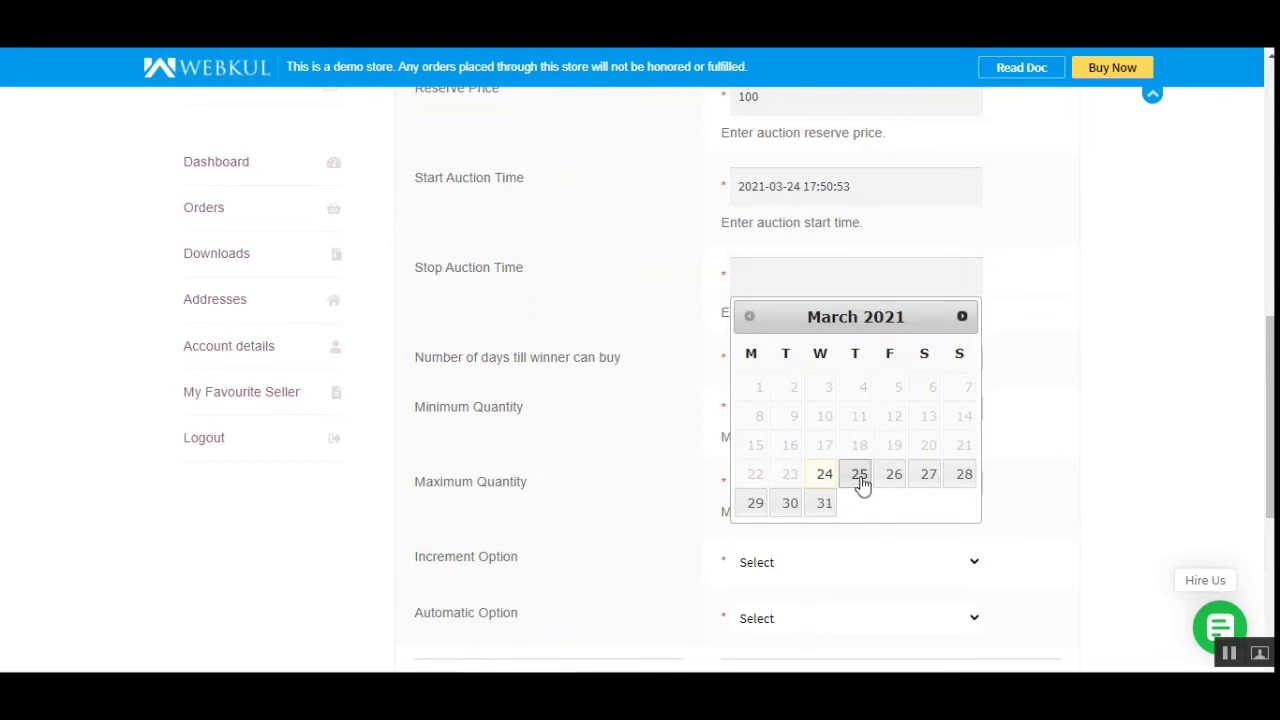
{"action": "left_click", "coordinate": [904, 476]}
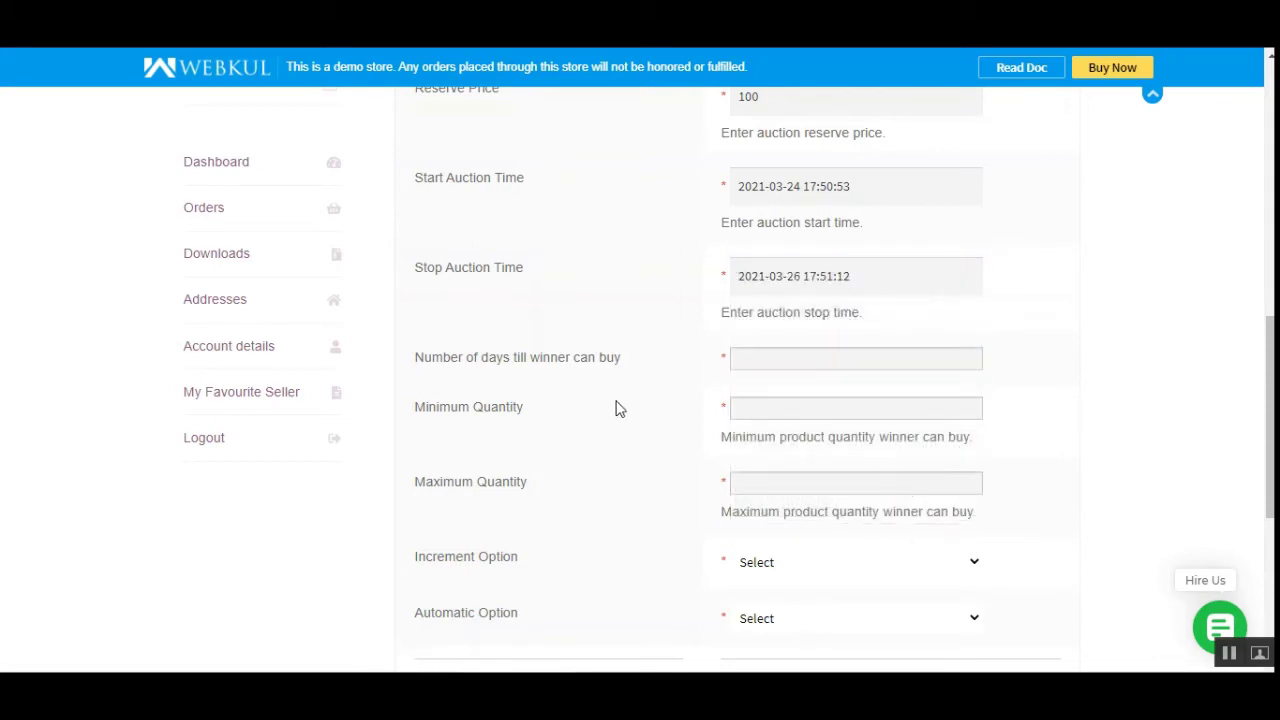
Give the winner 7 days to buy, with a minimum quantity of 2 and a maximum quantity of 6
{"action": "left_click", "coordinate": [820, 360]}
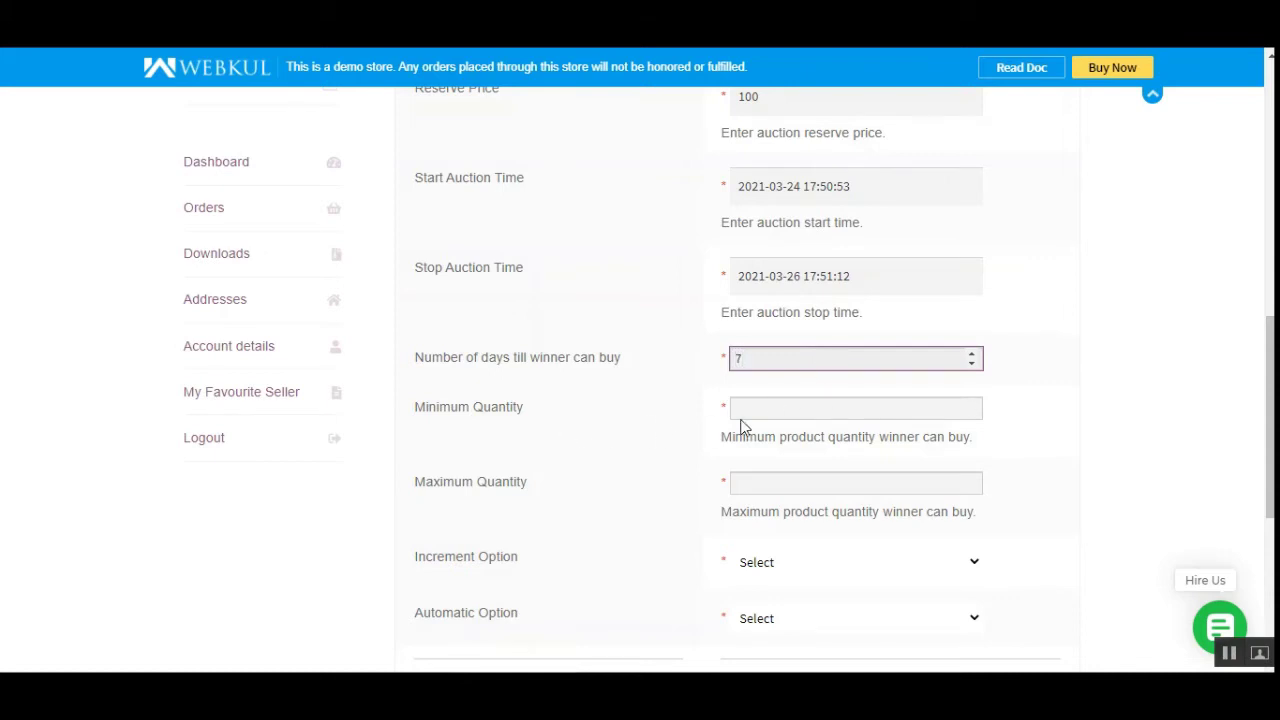
{"action": "left_click", "coordinate": [771, 411]}
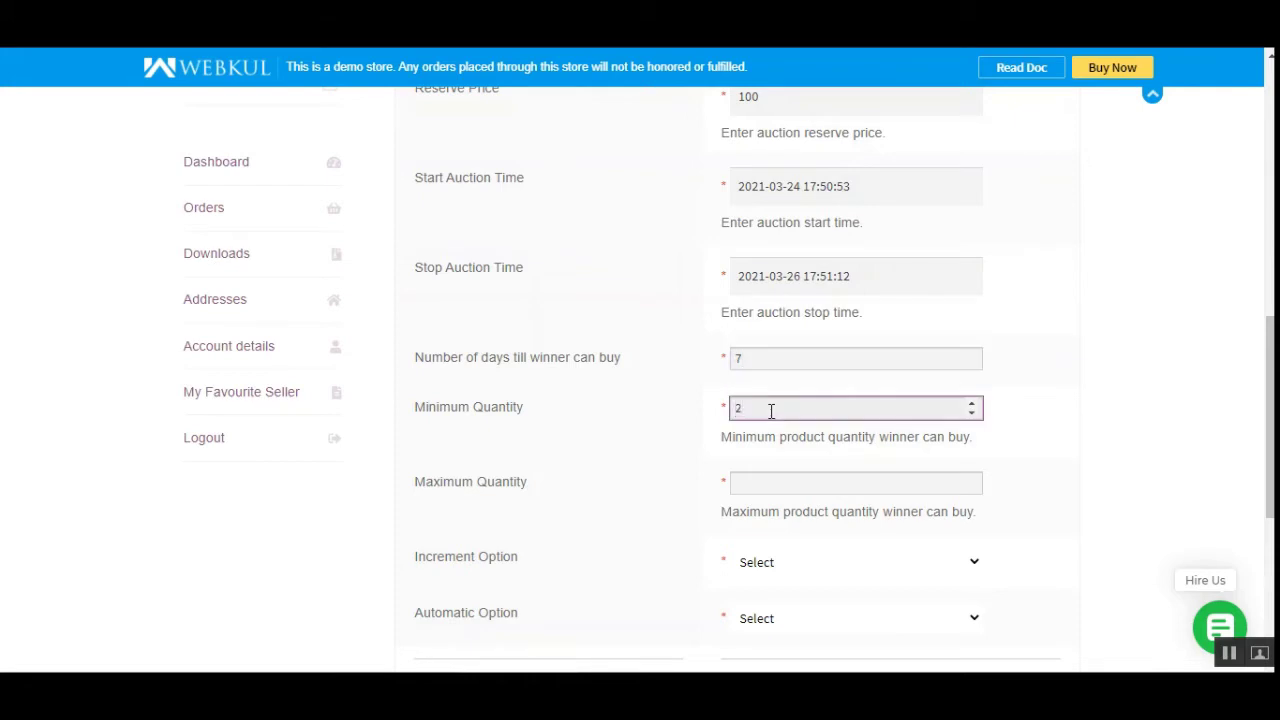
{"action": "left_click", "coordinate": [781, 482]}
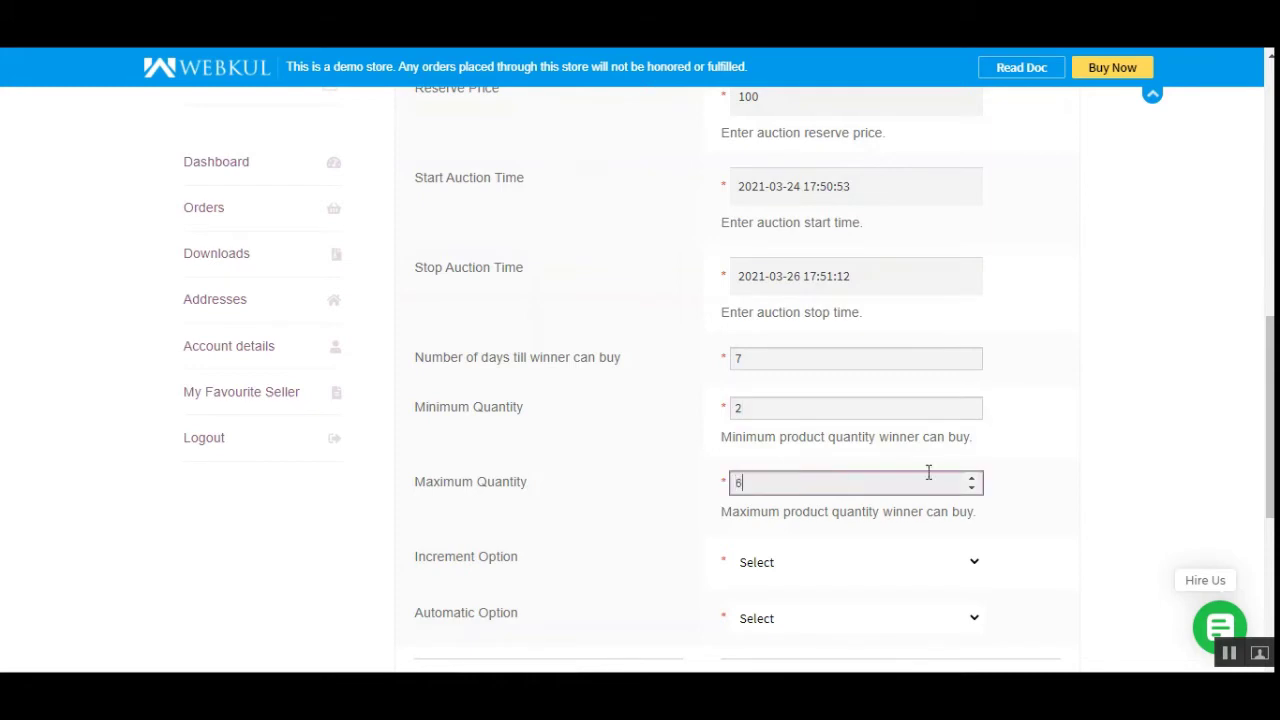
Set both the increment option and the automatic option of the auction to Enabled
{"action": "scroll", "coordinate": [928, 472], "scroll_direction": "down", "scroll_amount": 3}
{"action": "left_click", "coordinate": [869, 294]}
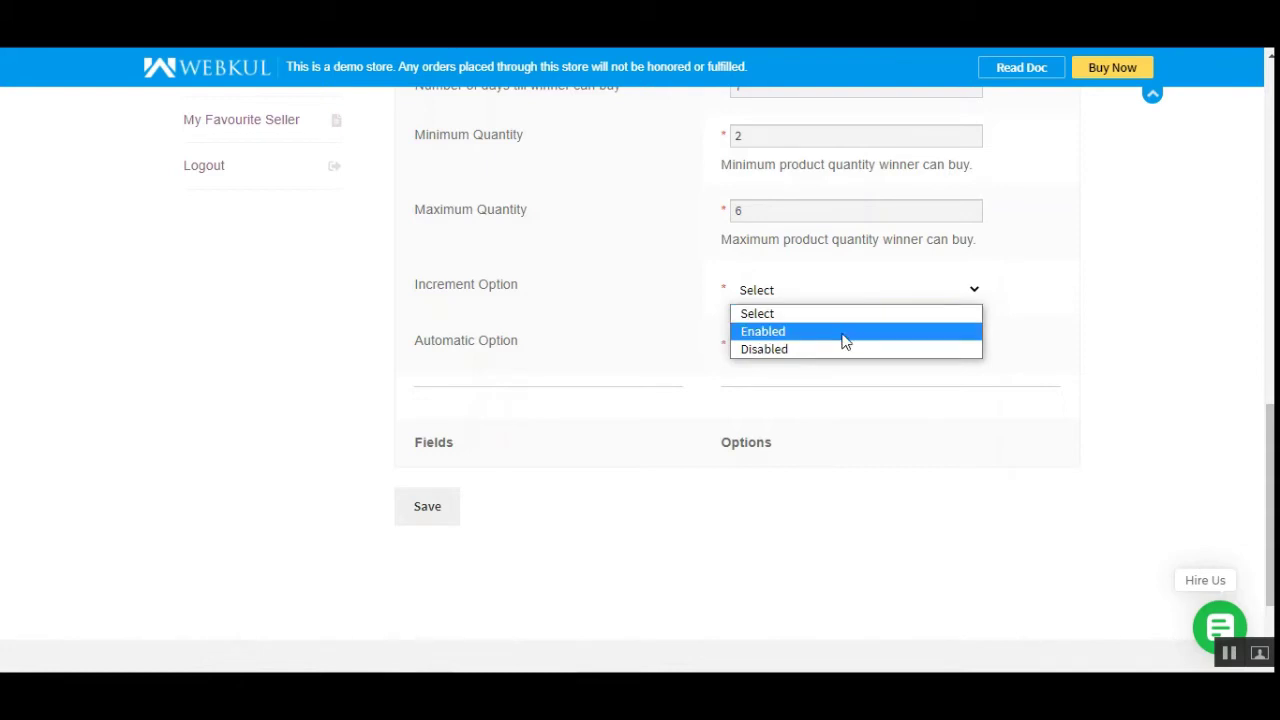
{"action": "left_click", "coordinate": [844, 333]}
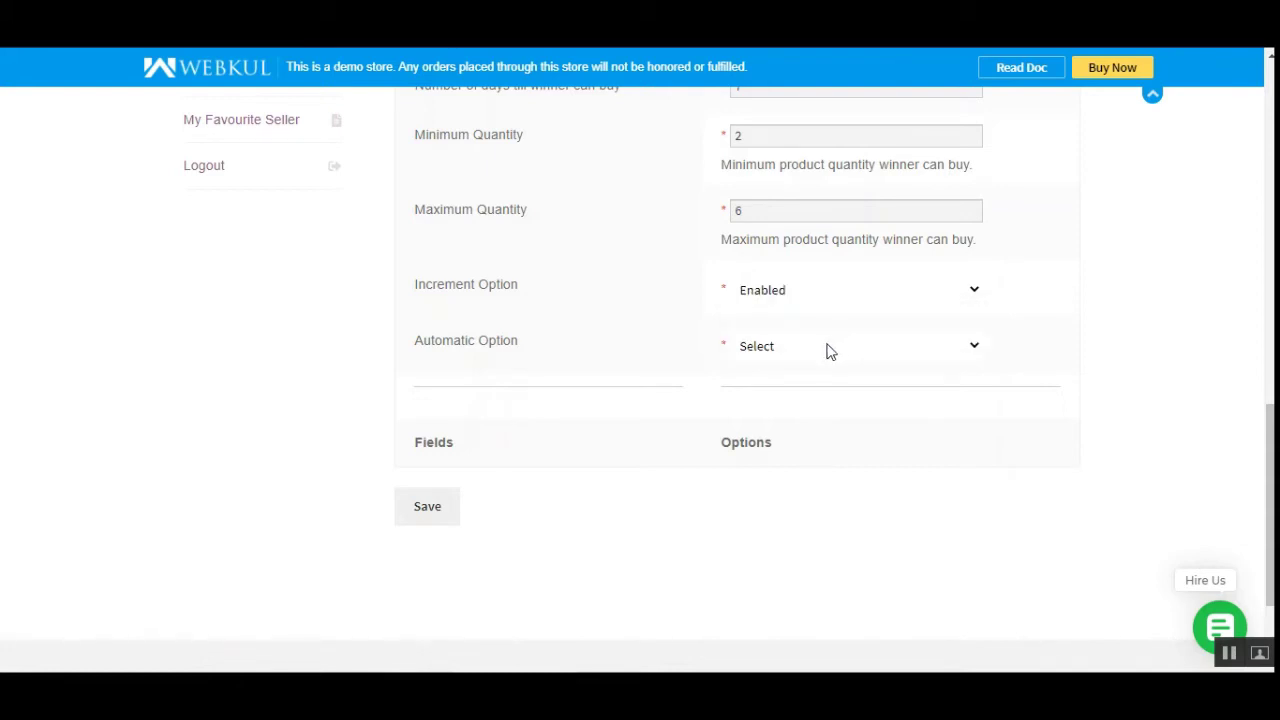
{"action": "left_click_drag", "start_coordinate": [417, 349], "coordinate": [549, 360]}
{"action": "left_click", "coordinate": [833, 347]}
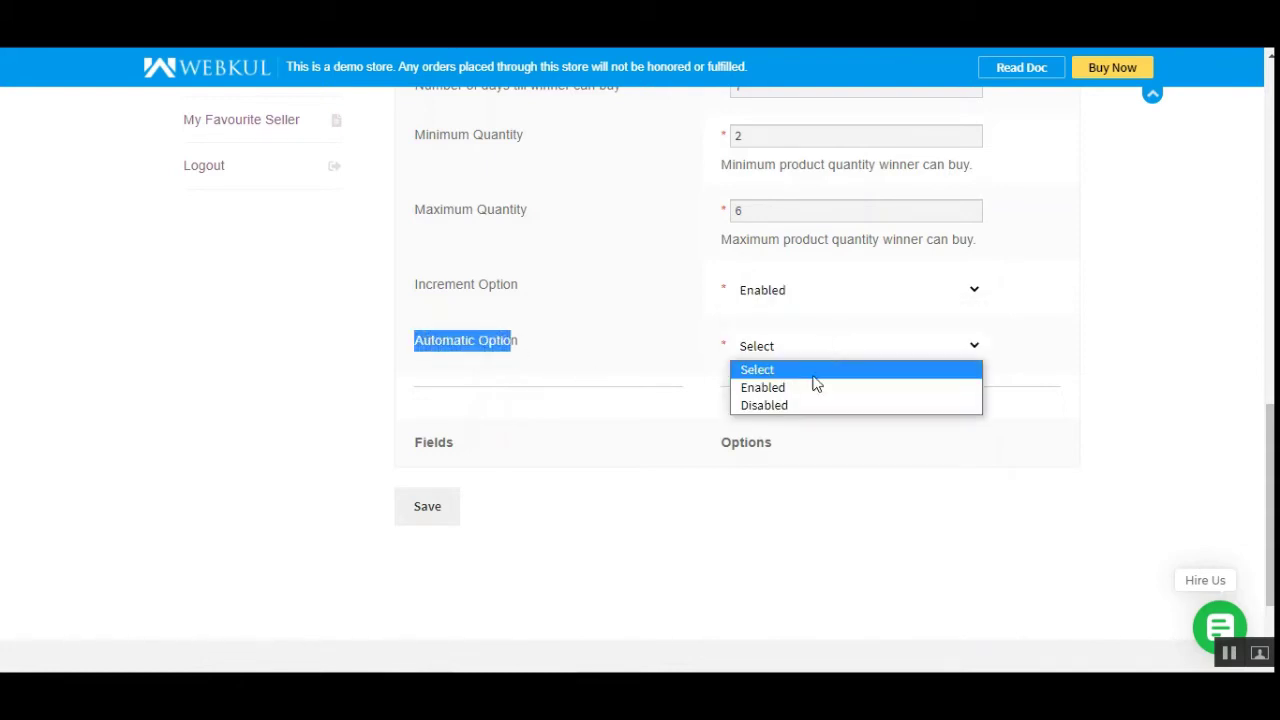
{"action": "left_click", "coordinate": [795, 390]}
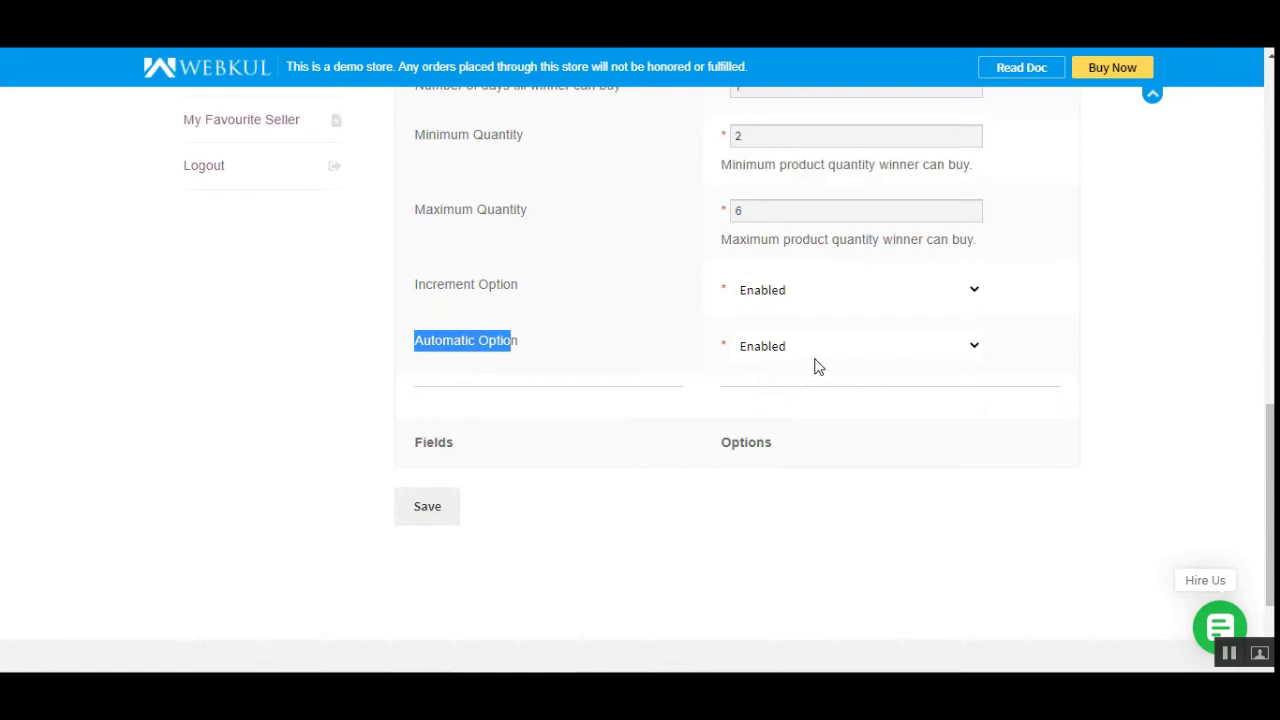
Save the new auction and check the Premium Quality row's bid status in the auction product list
{"action": "mouse_move", "coordinate": [1270, 505]}
{"action": "left_mouse_down"}
{"action": "mouse_move", "coordinate": [1270, 478]}
{"action": "mouse_move", "coordinate": [1270, 493]}
{"action": "left_mouse_up"}
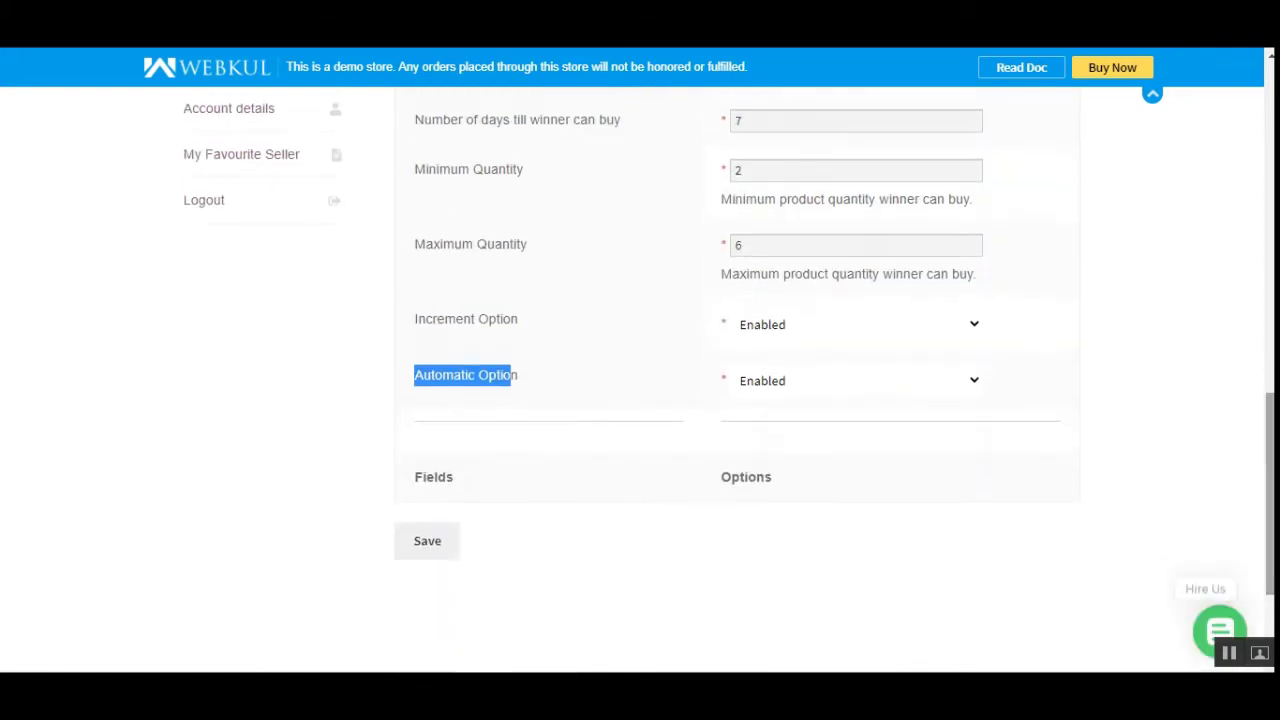
{"action": "left_click", "coordinate": [441, 553]}
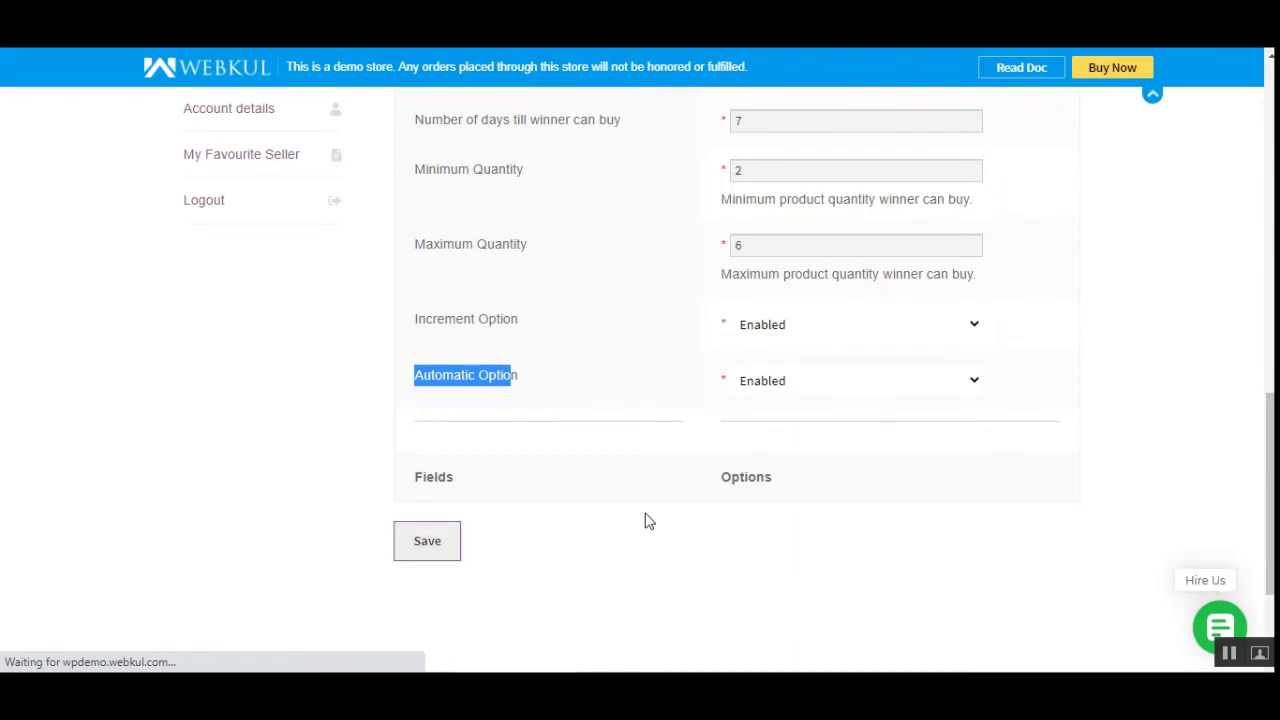
{"action": "scroll", "coordinate": [658, 514], "scroll_direction": "down", "scroll_amount": 3}
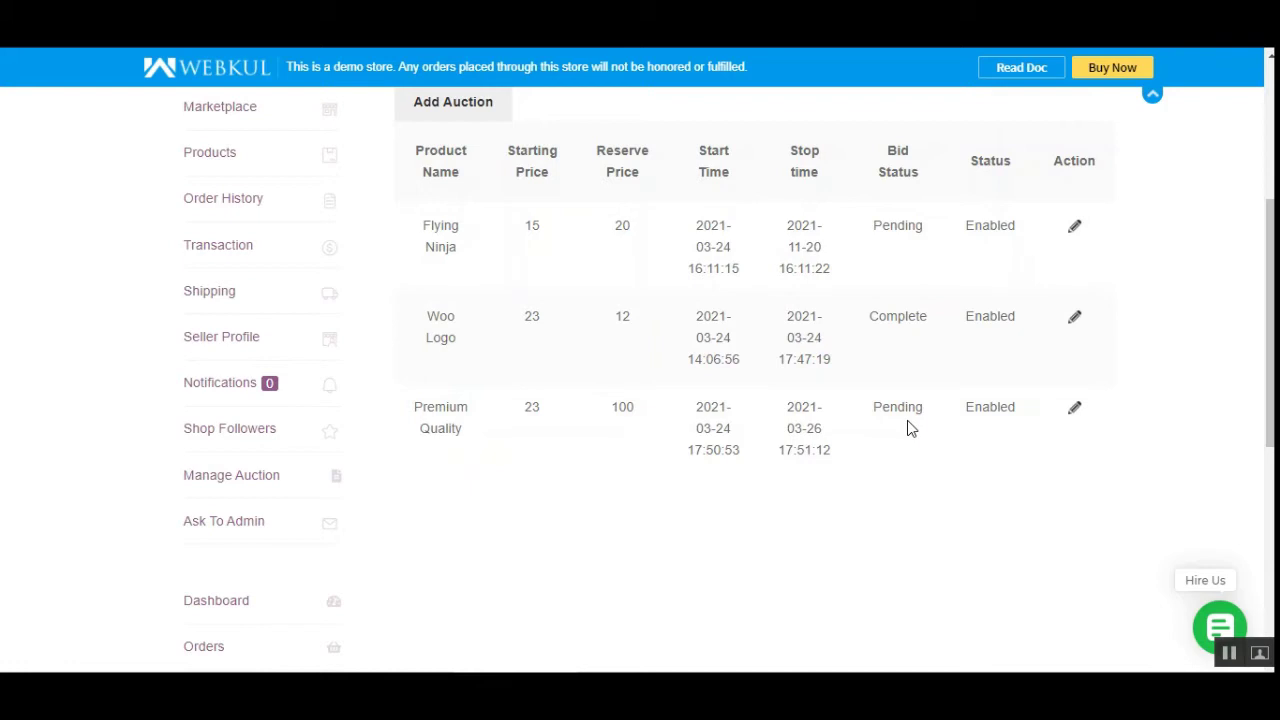
{"action": "left_click_drag", "start_coordinate": [887, 410], "coordinate": [919, 410]}
{"action": "left_click", "coordinate": [920, 414]}
Copy the product name Premium Quality from the auction list and search for it in the customer's storefront
{"action": "left_click_drag", "start_coordinate": [427, 413], "coordinate": [466, 437]}
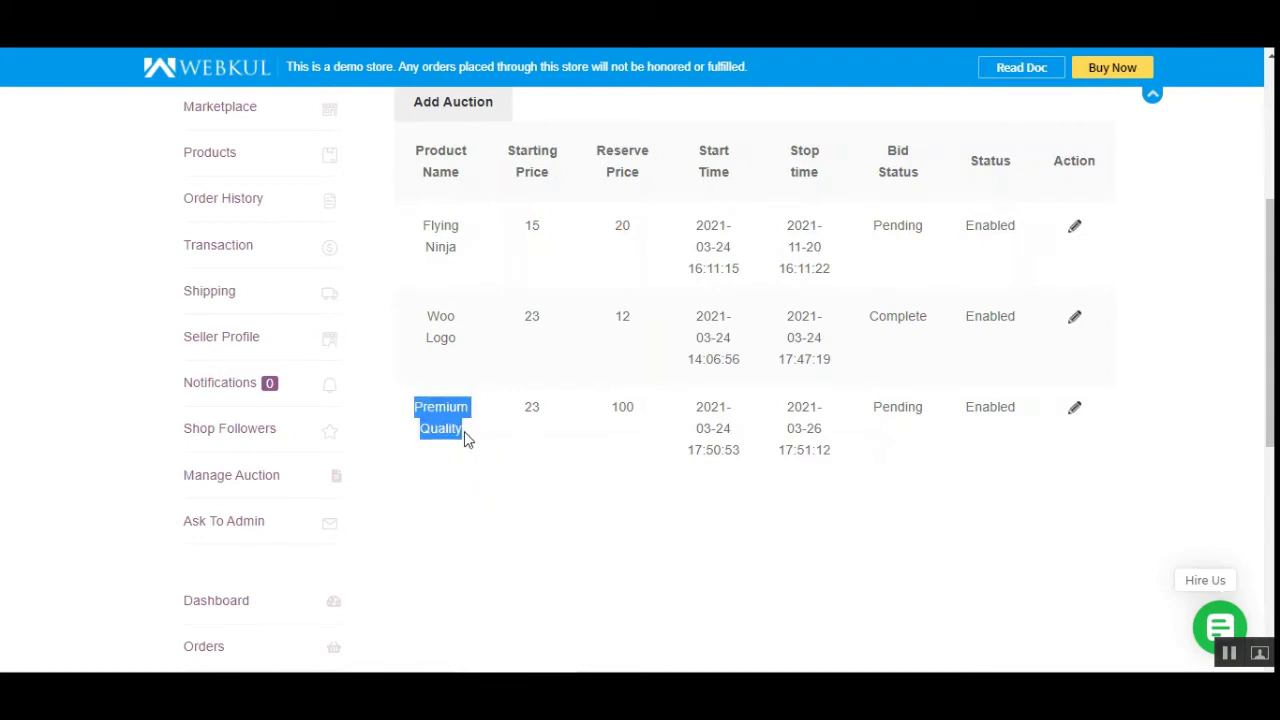
{"action": "right_click", "coordinate": [459, 431]}
{"action": "left_click", "coordinate": [480, 445]}
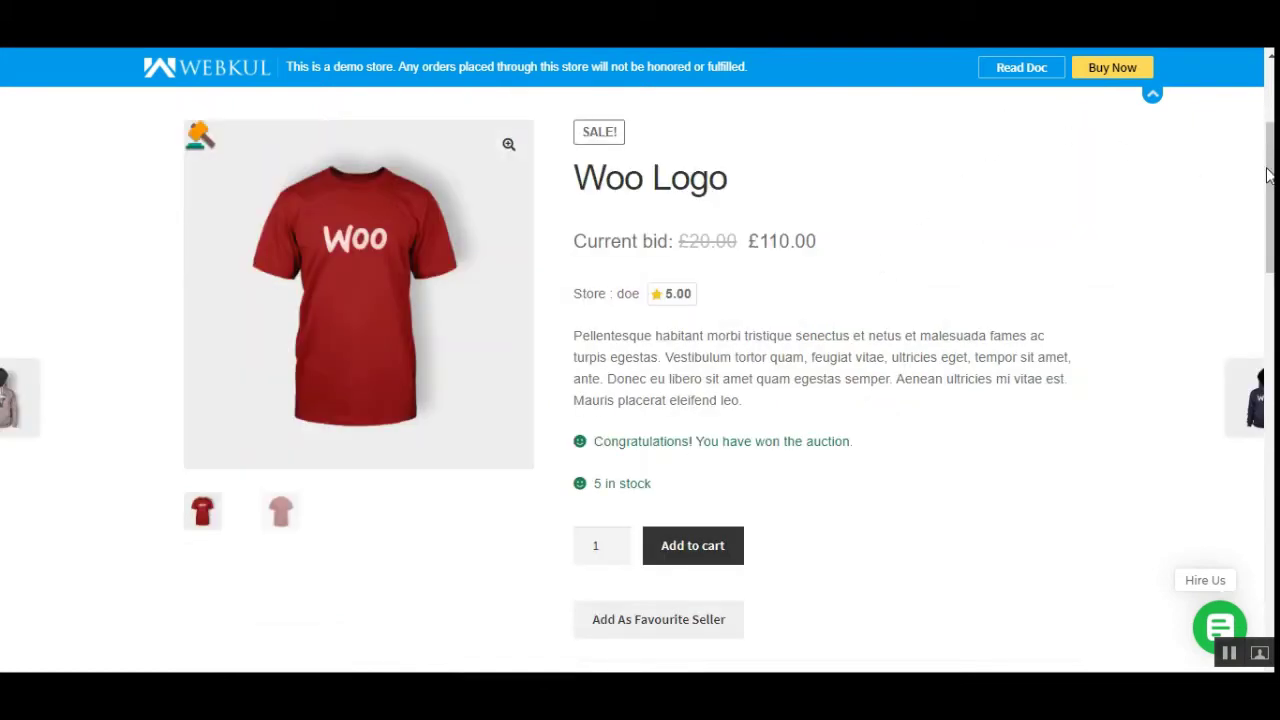
{"action": "left_click_drag", "start_coordinate": [1267, 175], "coordinate": [1267, 112]}
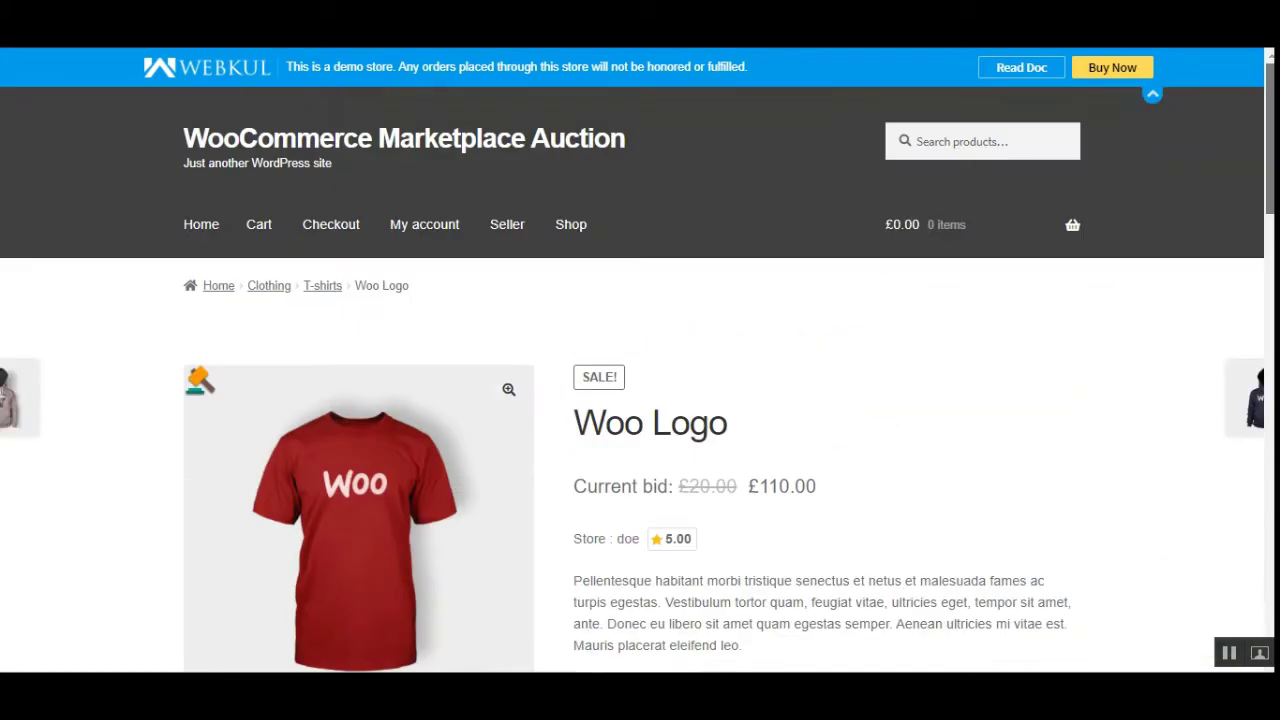
{"action": "left_click", "coordinate": [969, 145]}
{"action": "key", "text": "ctrl+v"}
{"action": "key", "text": "Return"}
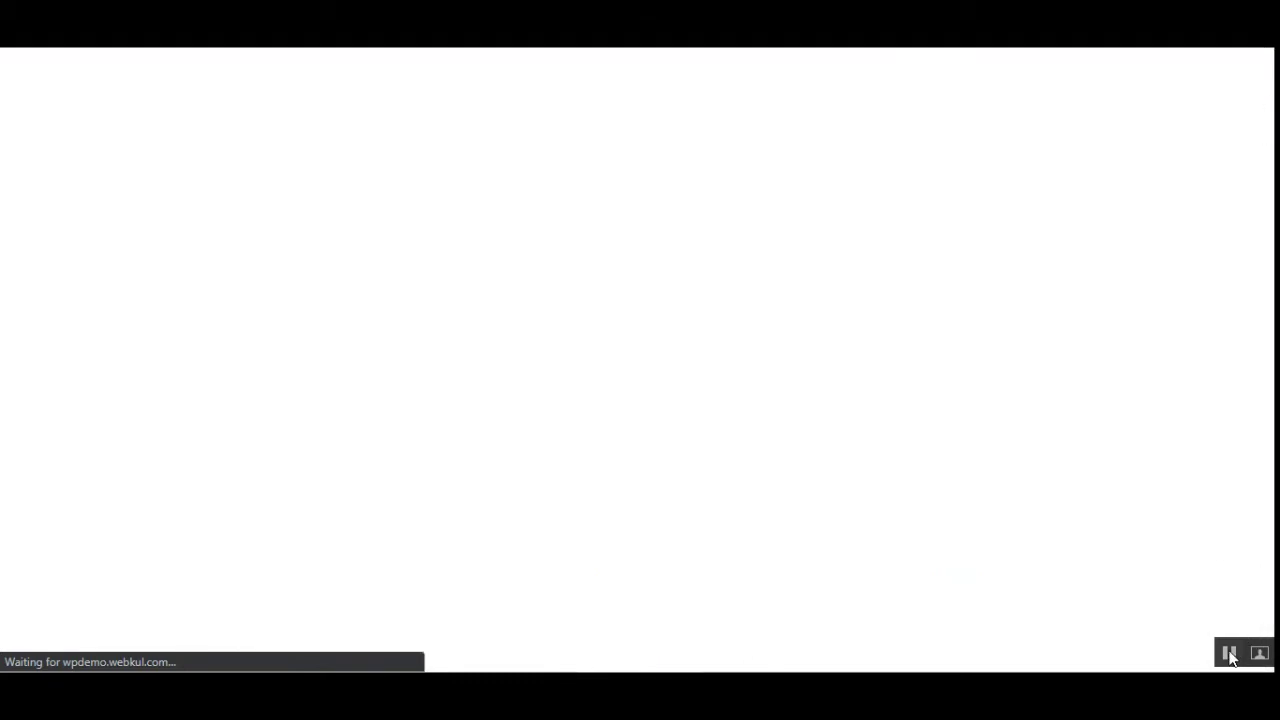
Open the Premium Quality T-shirt auction, the one with a current bid of £23.00, from the storefront search results
{"action": "scroll", "coordinate": [1238, 235], "scroll_direction": "down", "scroll_amount": 1}
{"action": "scroll", "coordinate": [1046, 426], "scroll_direction": "down", "scroll_amount": 3}
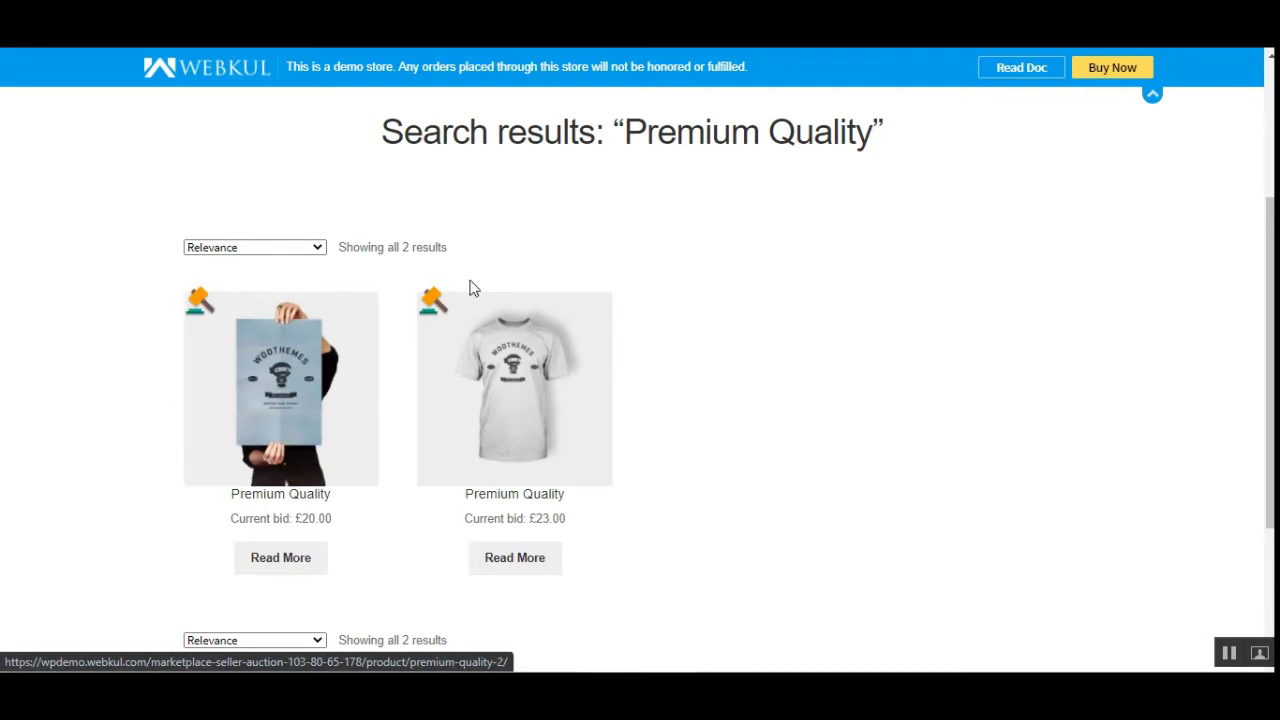
{"action": "left_click", "coordinate": [516, 378]}
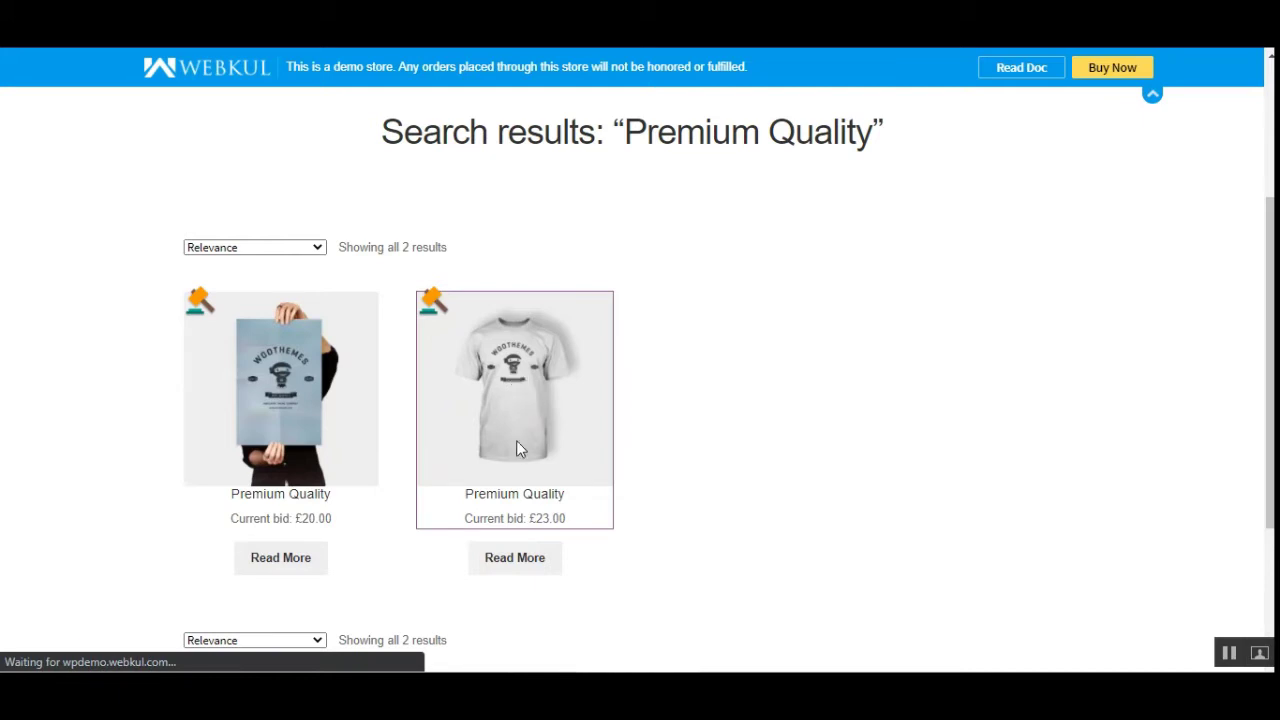
{"action": "scroll", "coordinate": [737, 457], "scroll_direction": "down", "scroll_amount": 3}
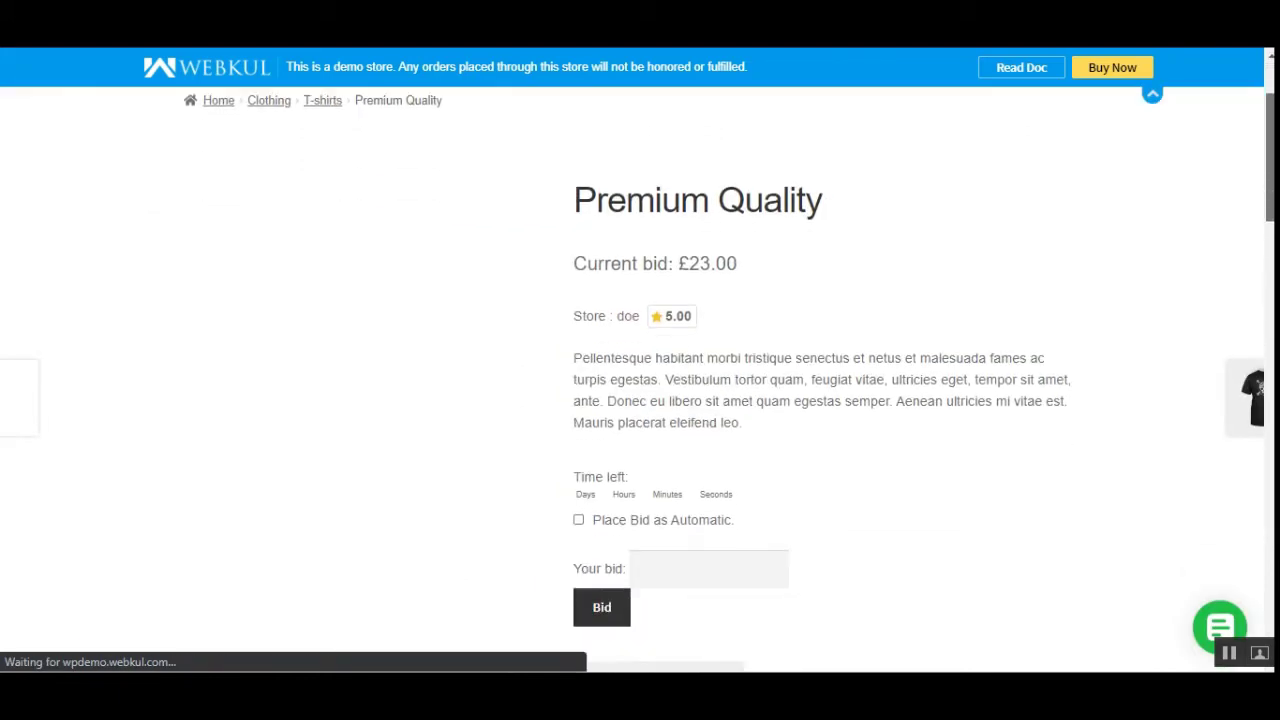
{"action": "scroll", "coordinate": [737, 457], "scroll_direction": "up", "scroll_amount": 1}
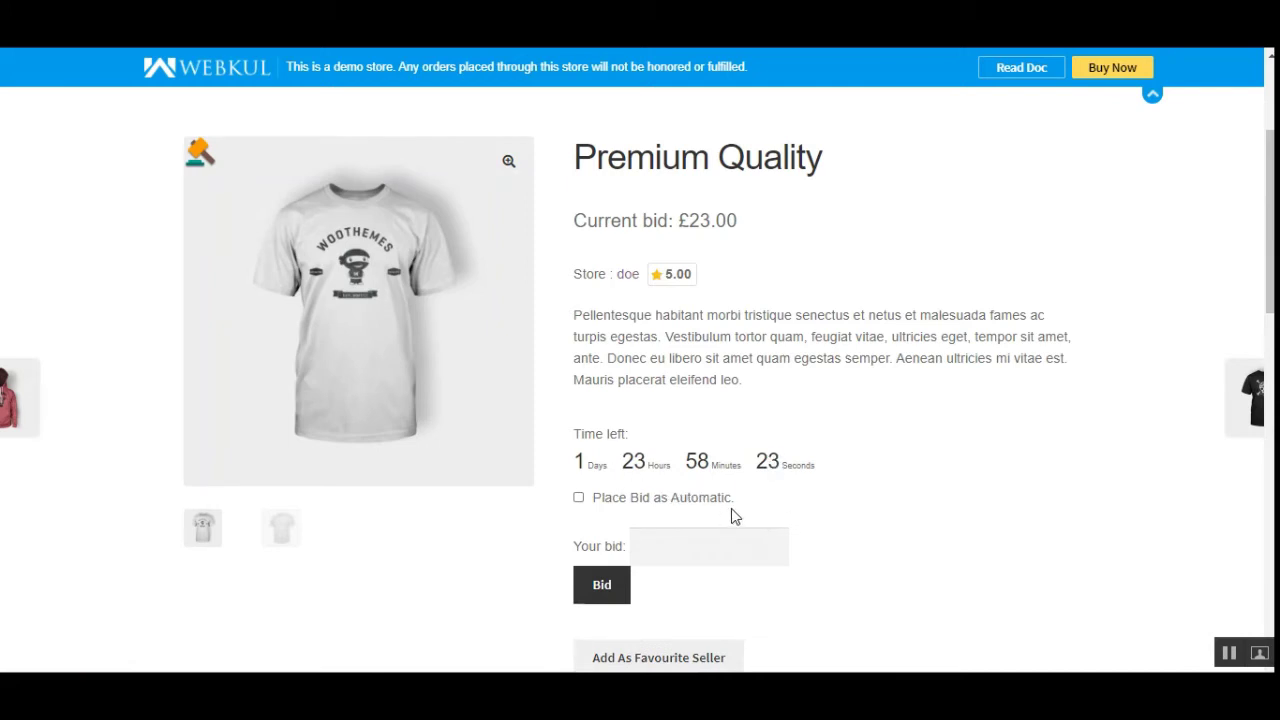
Review the automatic bid option, the bid field and the auction details on the Premium Quality product page
{"action": "scroll", "coordinate": [731, 508], "scroll_direction": "down", "scroll_amount": 2}
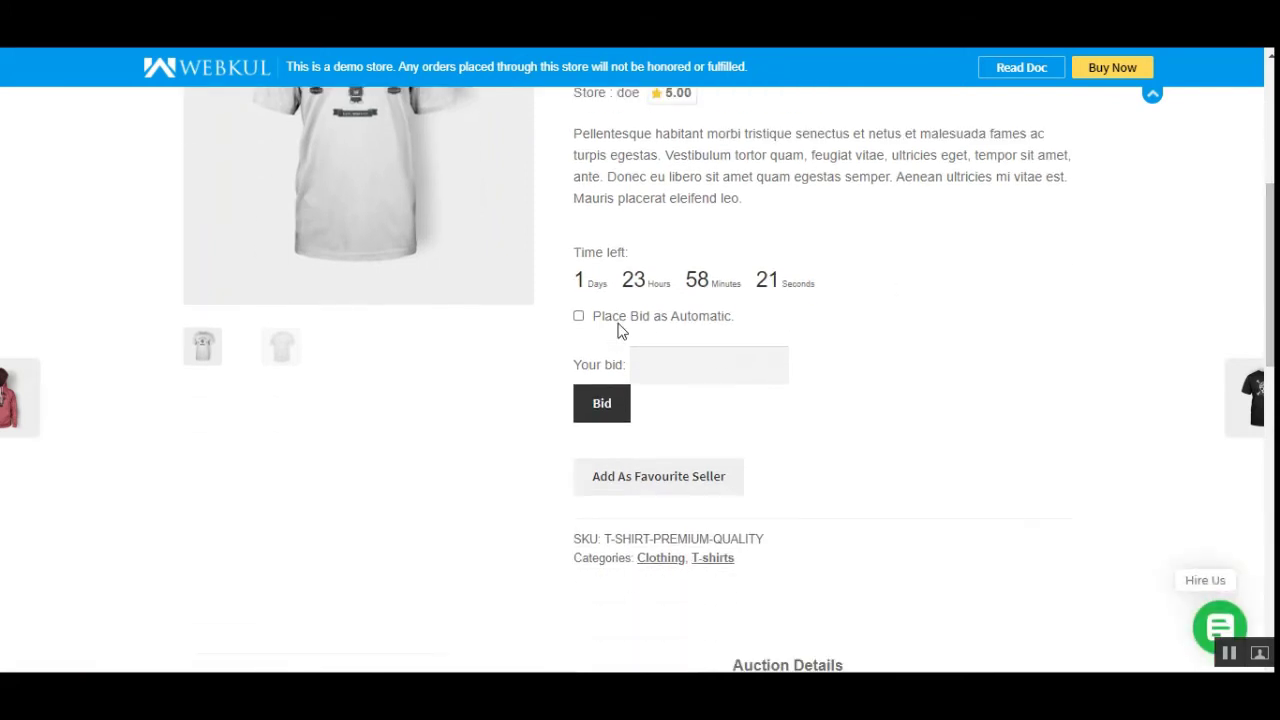
{"action": "left_click_drag", "start_coordinate": [618, 324], "coordinate": [797, 320]}
{"action": "left_click", "coordinate": [800, 322]}
{"action": "left_click", "coordinate": [693, 373]}
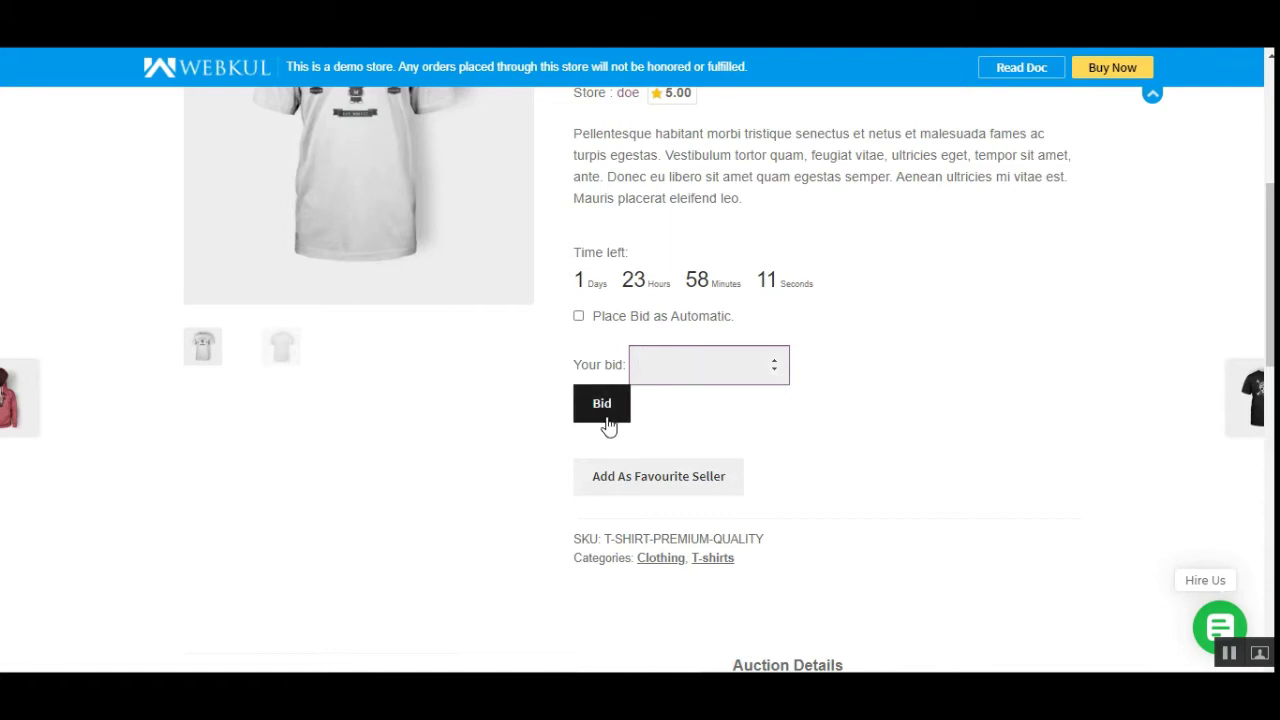
{"action": "left_click", "coordinate": [839, 410]}
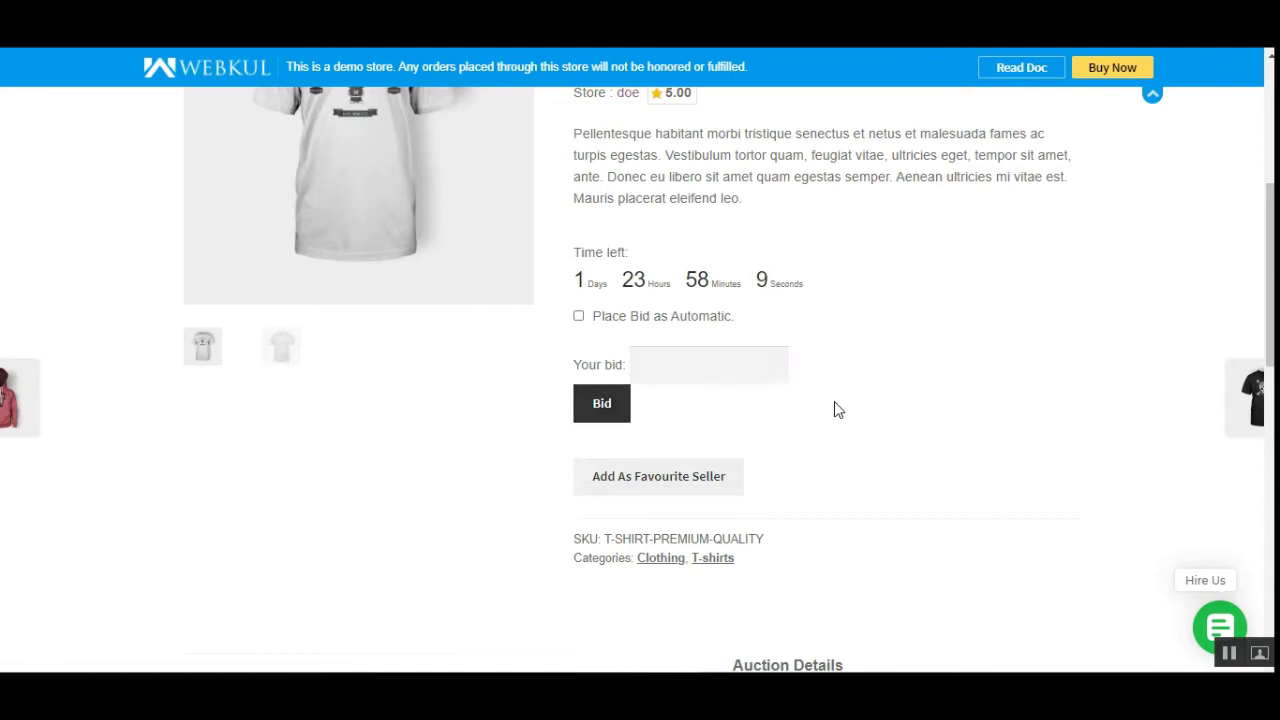
{"action": "left_click_drag", "start_coordinate": [1265, 317], "coordinate": [1265, 425]}
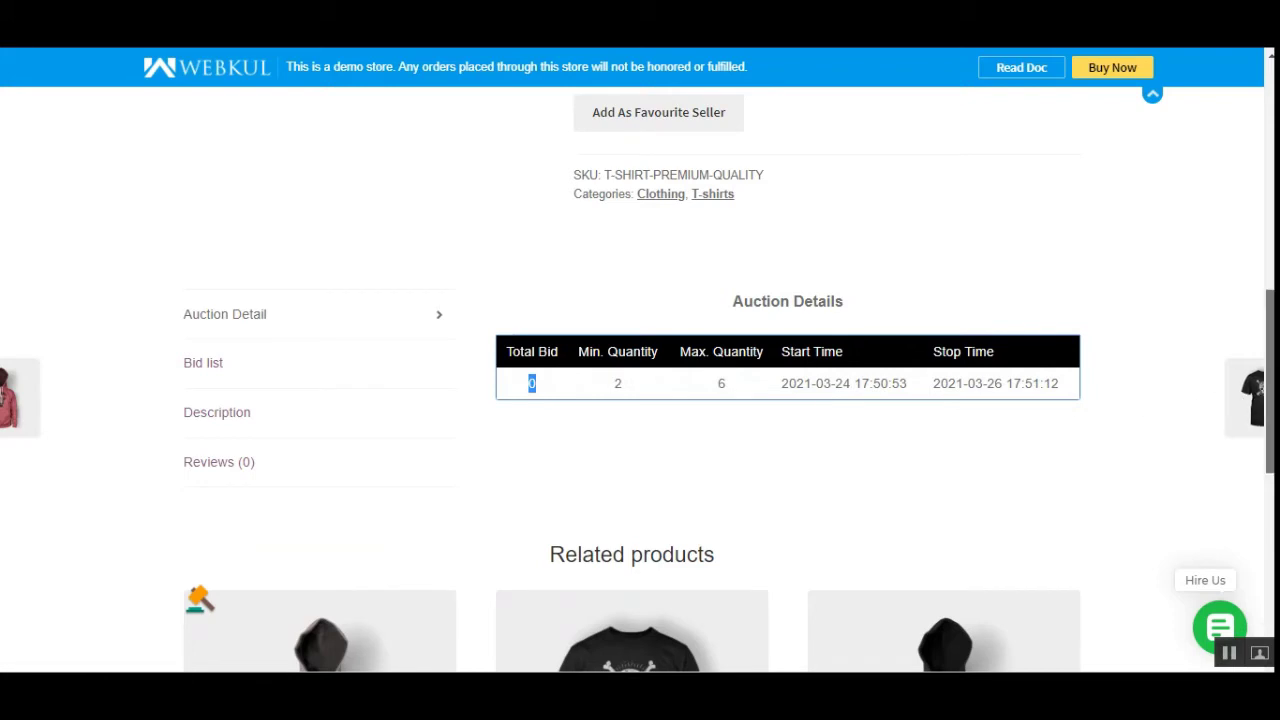
{"action": "left_click_drag", "start_coordinate": [1270, 400], "coordinate": [1270, 280]}
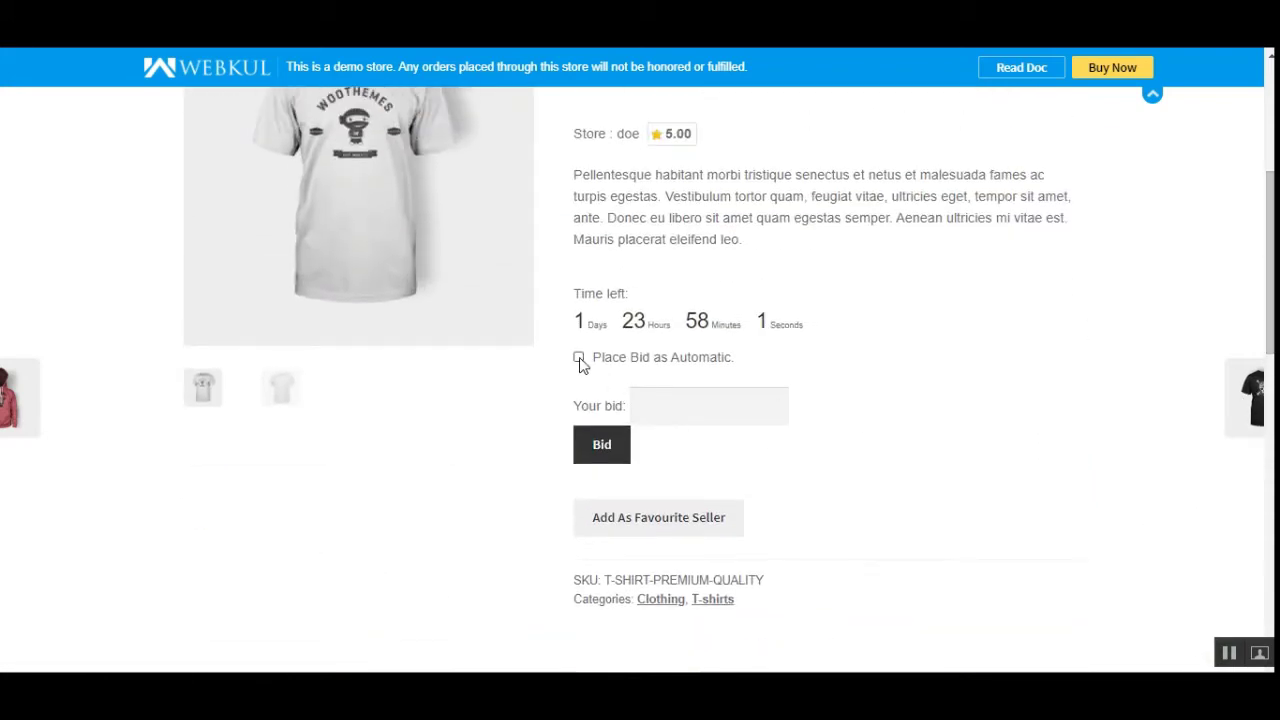
Place a normal, non-automatic bid of 60 on the Premium Quality auction
{"action": "left_click", "coordinate": [660, 400]}
{"action": "type", "text": "60"}
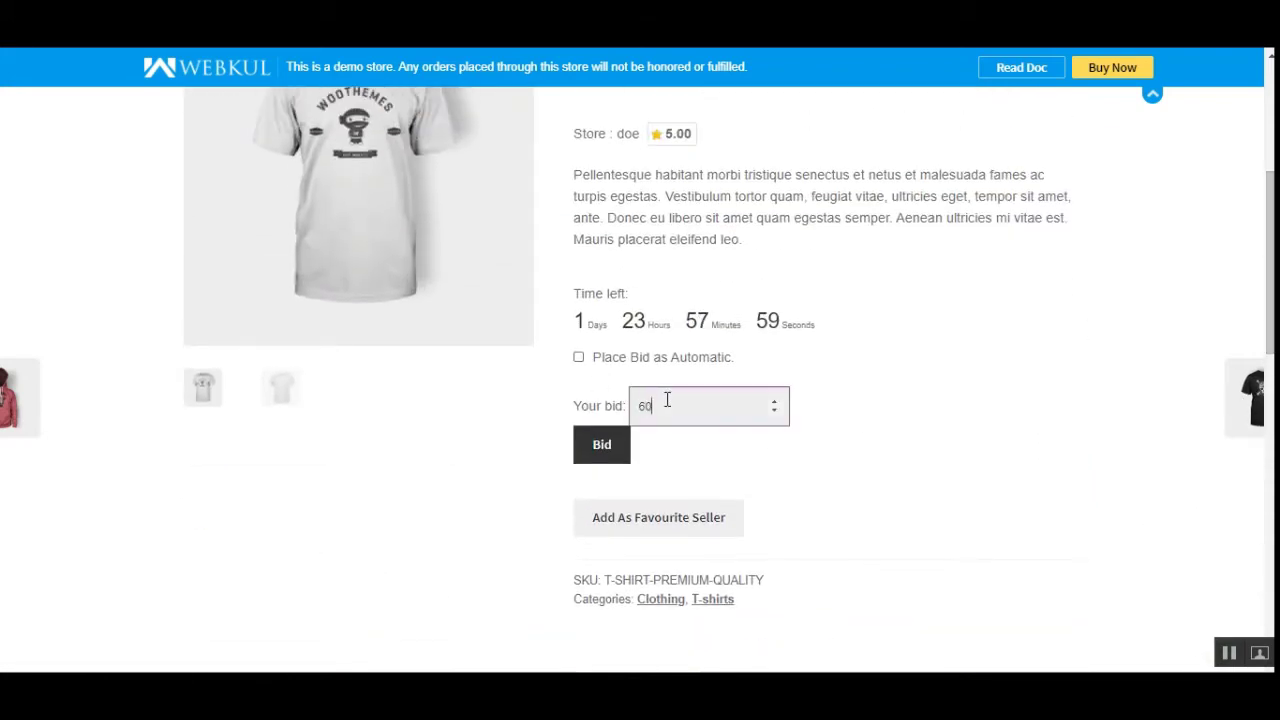
{"action": "left_click", "coordinate": [606, 457]}
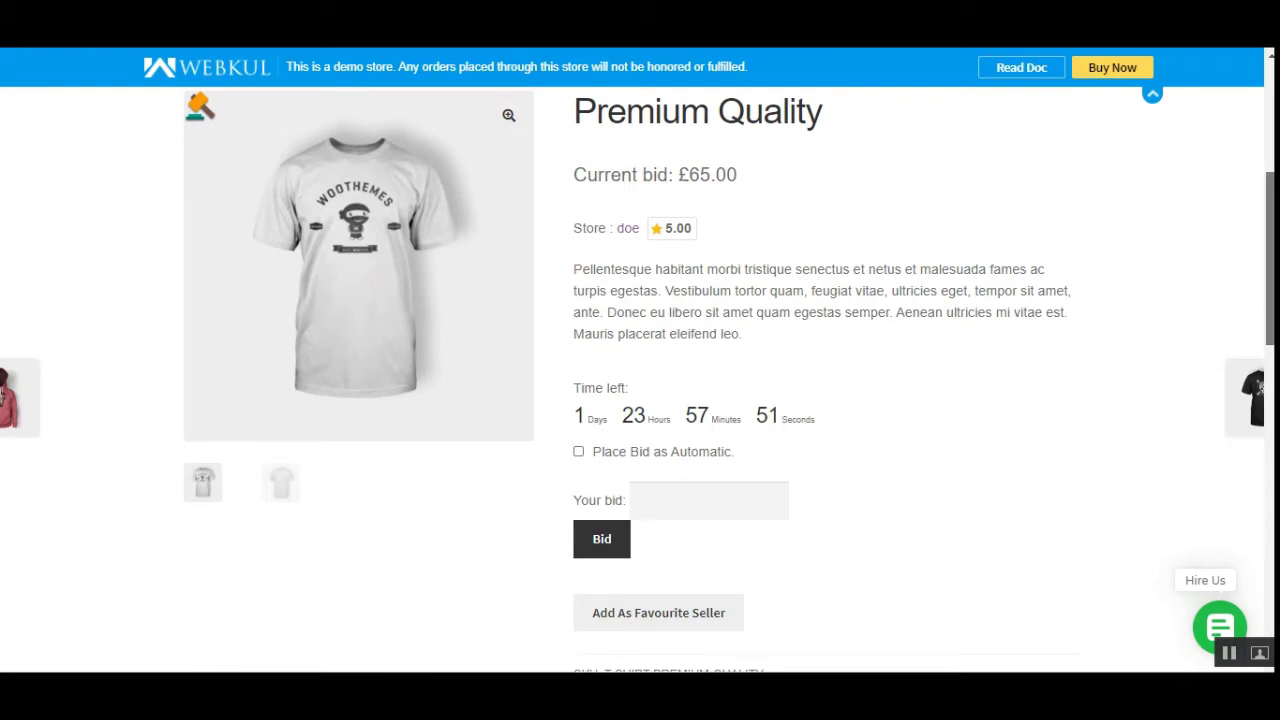
Check the Premium Quality auction's current bid, total bids, minimum and maximum quantity, and stop time, and look through the related products
{"action": "left_click_drag", "start_coordinate": [1271, 318], "coordinate": [1271, 418]}
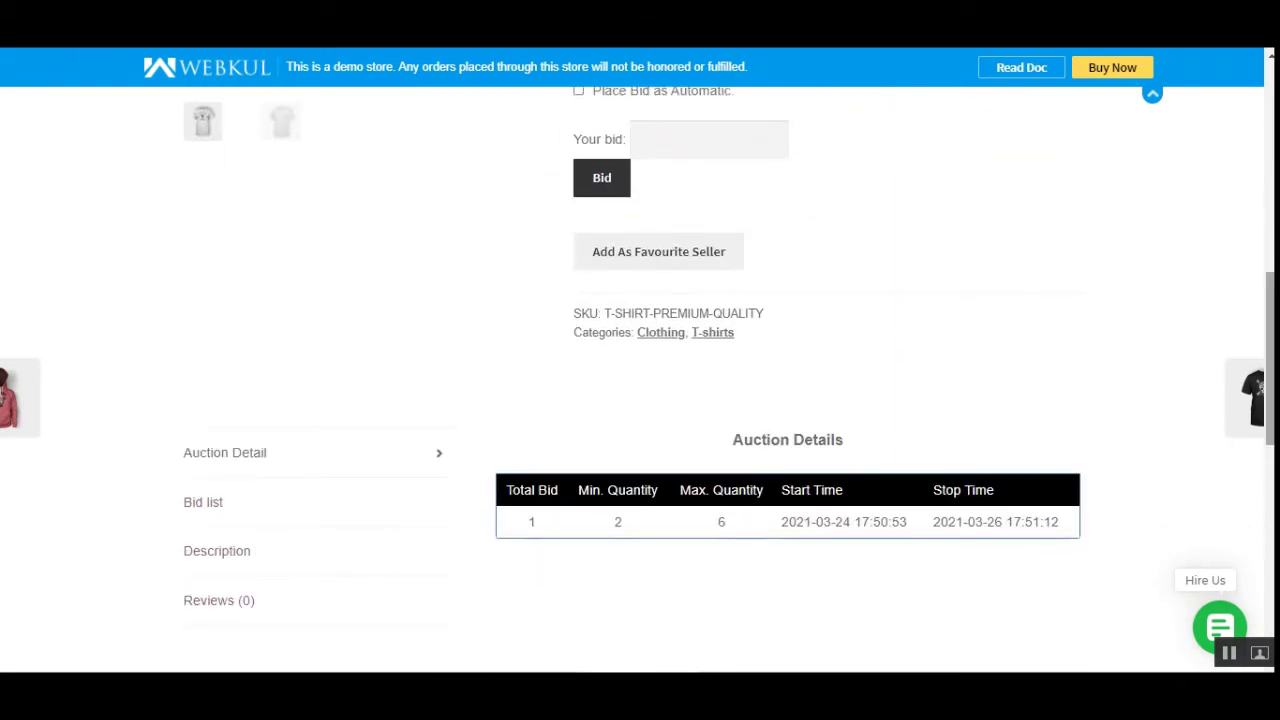
{"action": "scroll", "coordinate": [737, 537], "scroll_direction": "up", "scroll_amount": 4}
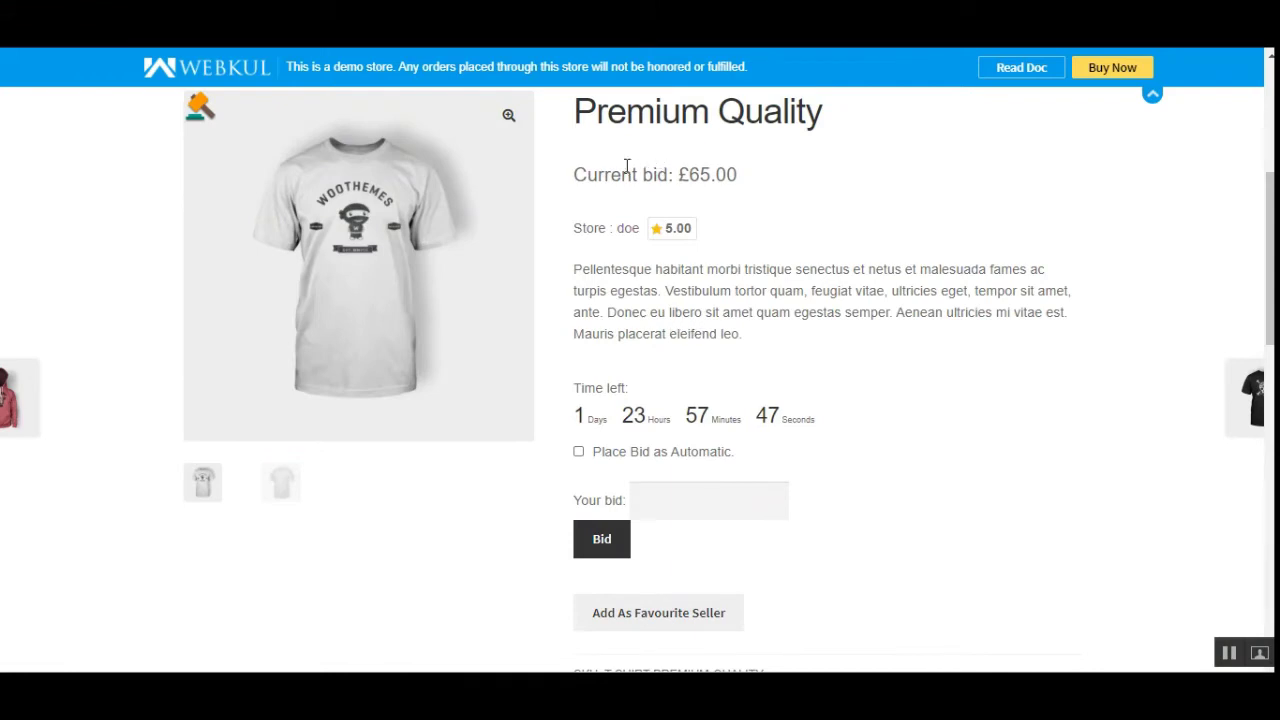
{"action": "left_click_drag", "start_coordinate": [588, 176], "coordinate": [742, 178]}
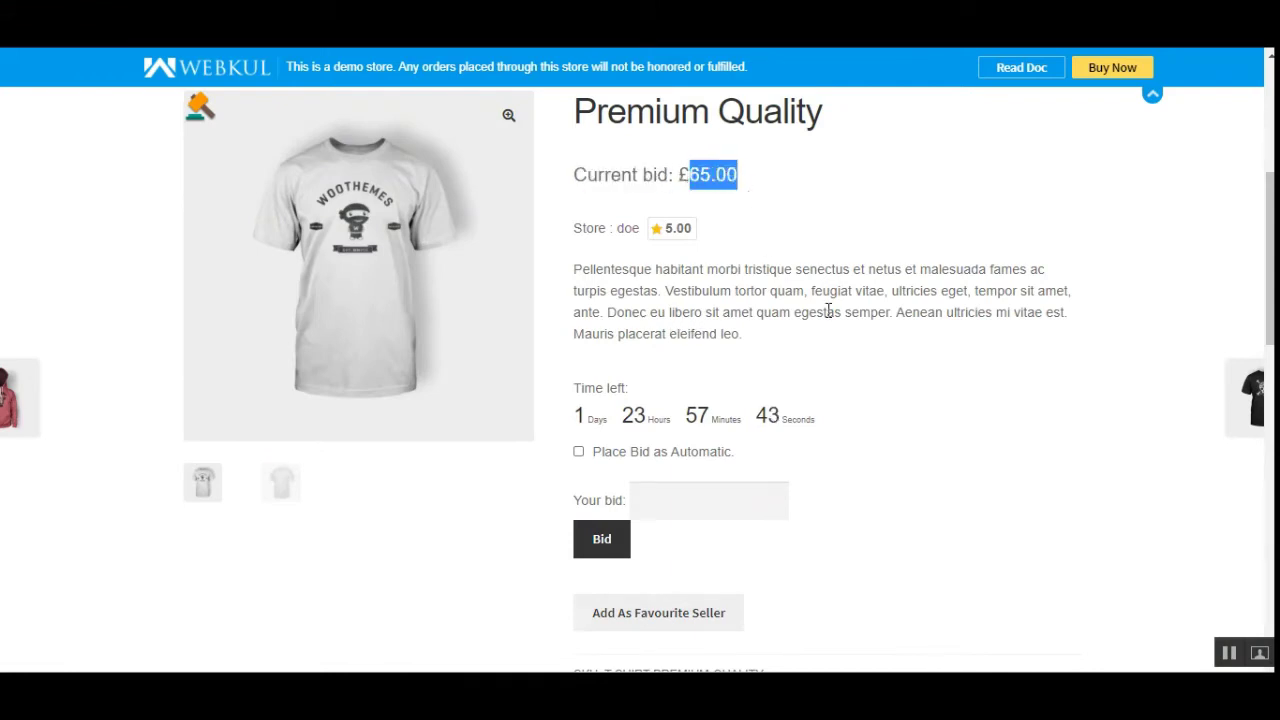
{"action": "scroll", "coordinate": [1268, 280], "scroll_direction": "down", "scroll_amount": 4}
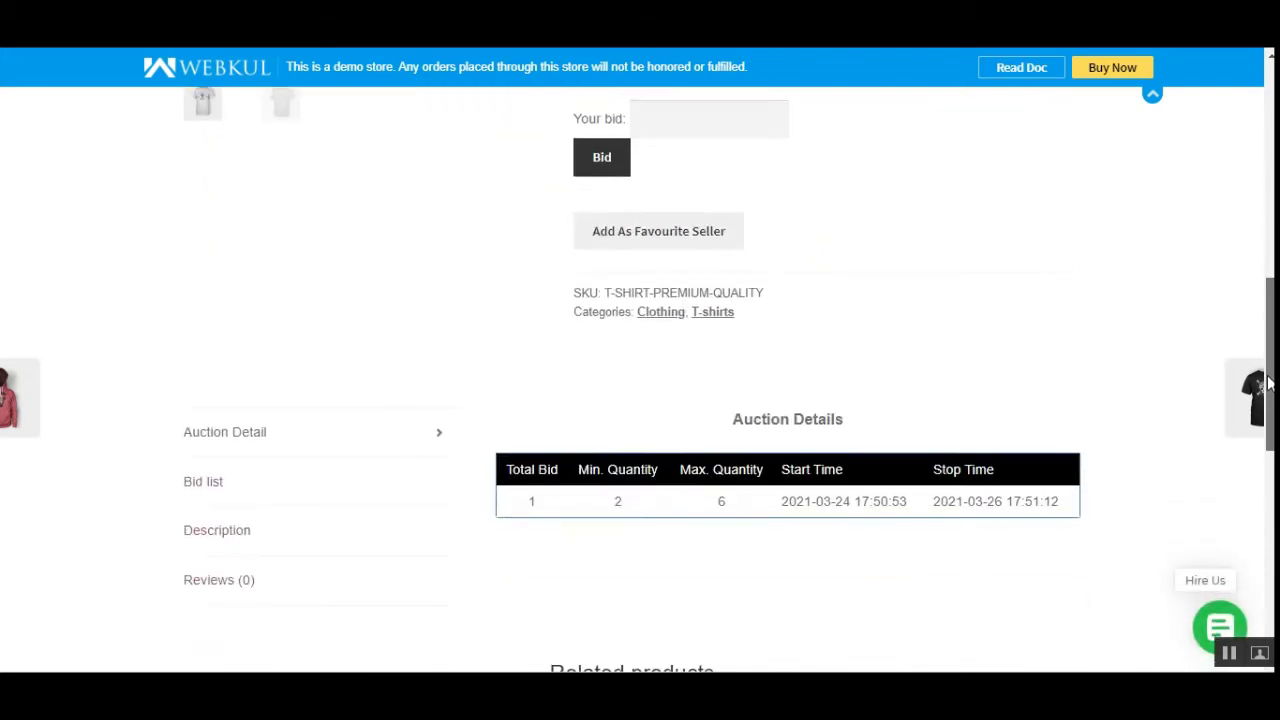
{"action": "left_click_drag", "start_coordinate": [520, 500], "coordinate": [540, 497]}
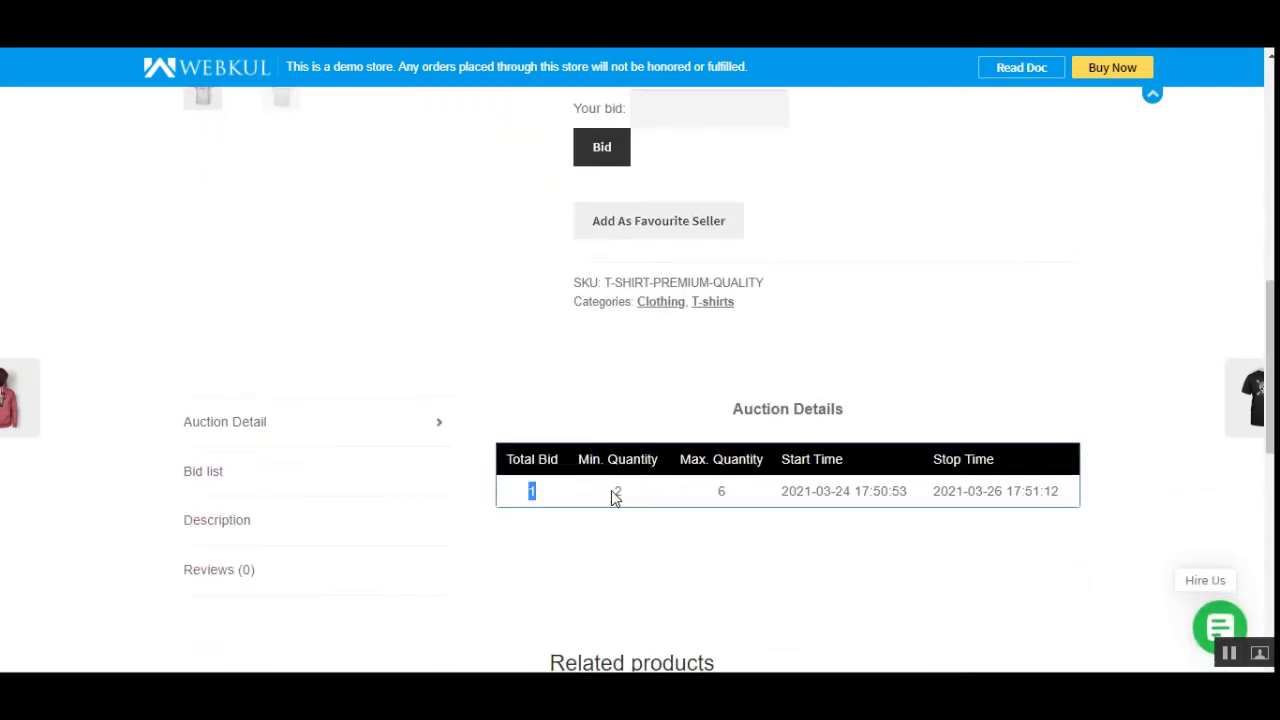
{"action": "left_click_drag", "start_coordinate": [611, 491], "coordinate": [631, 496]}
{"action": "left_click_drag", "start_coordinate": [714, 491], "coordinate": [727, 491]}
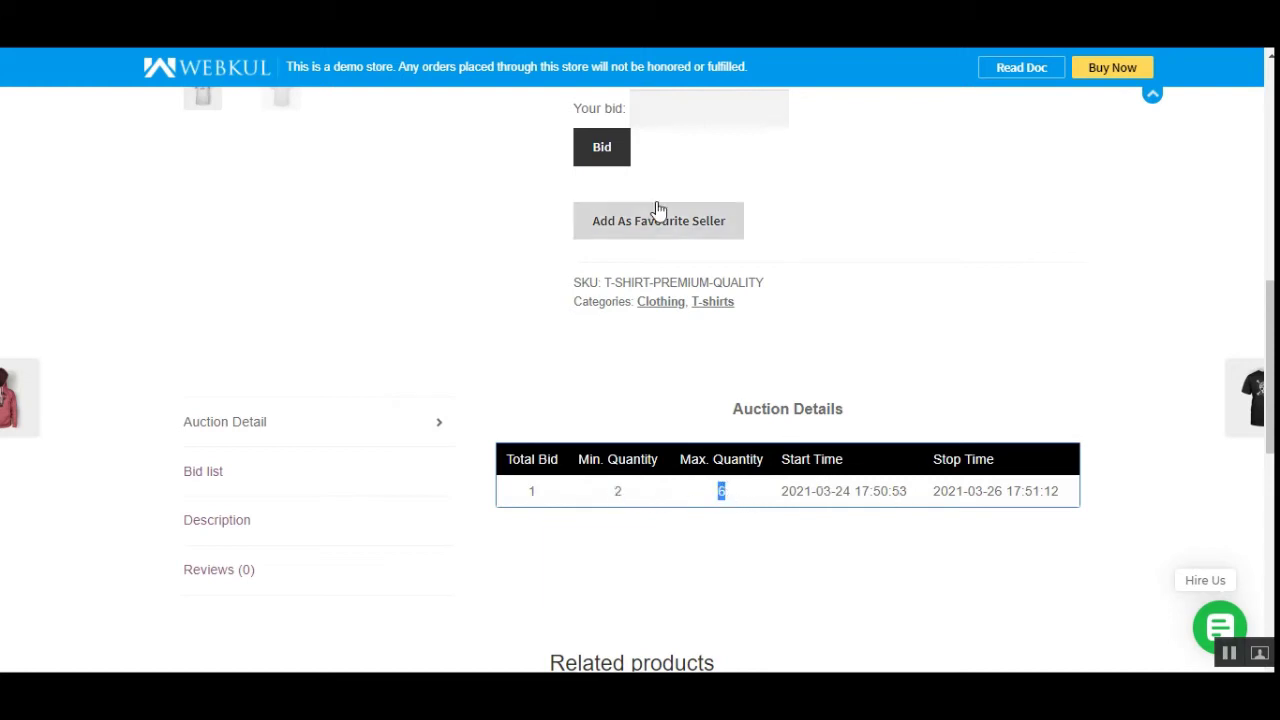
{"action": "left_click", "coordinate": [792, 492]}
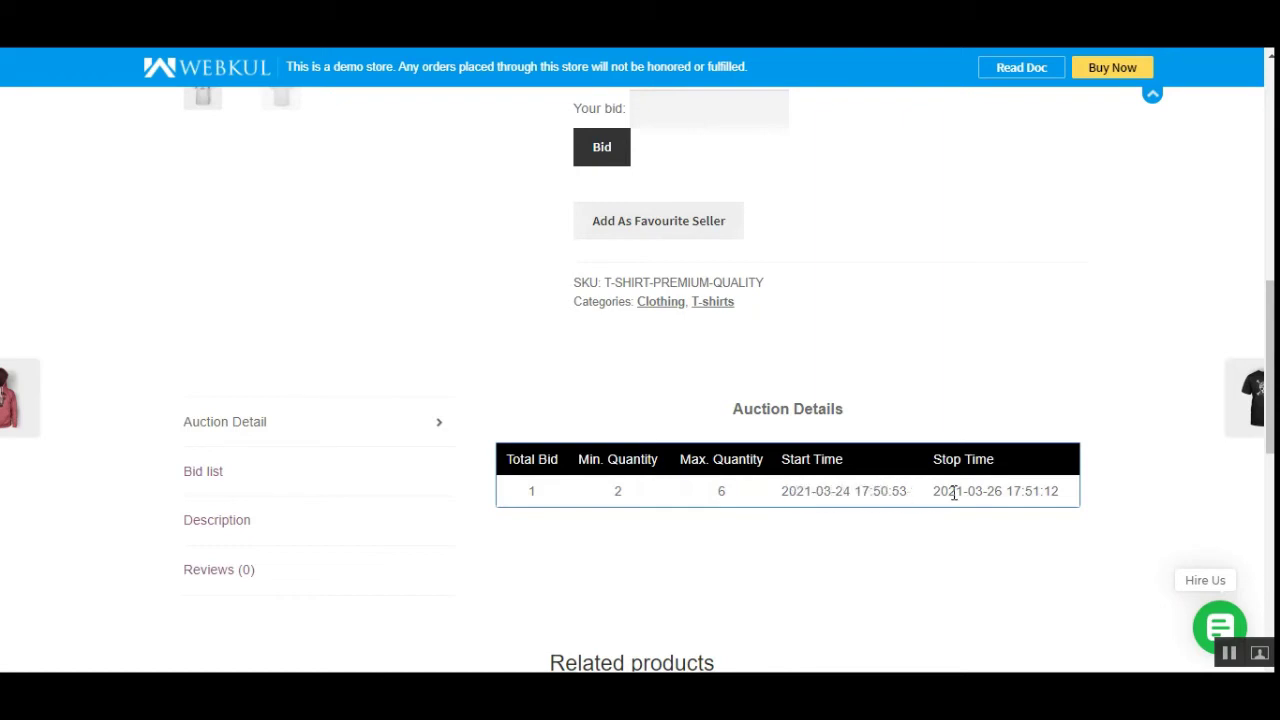
{"action": "left_click_drag", "start_coordinate": [956, 491], "coordinate": [1086, 494]}
{"action": "scroll", "coordinate": [1270, 400], "scroll_direction": "down", "scroll_amount": 2}
{"action": "scroll", "coordinate": [1260, 490], "scroll_direction": "up", "scroll_amount": 3}
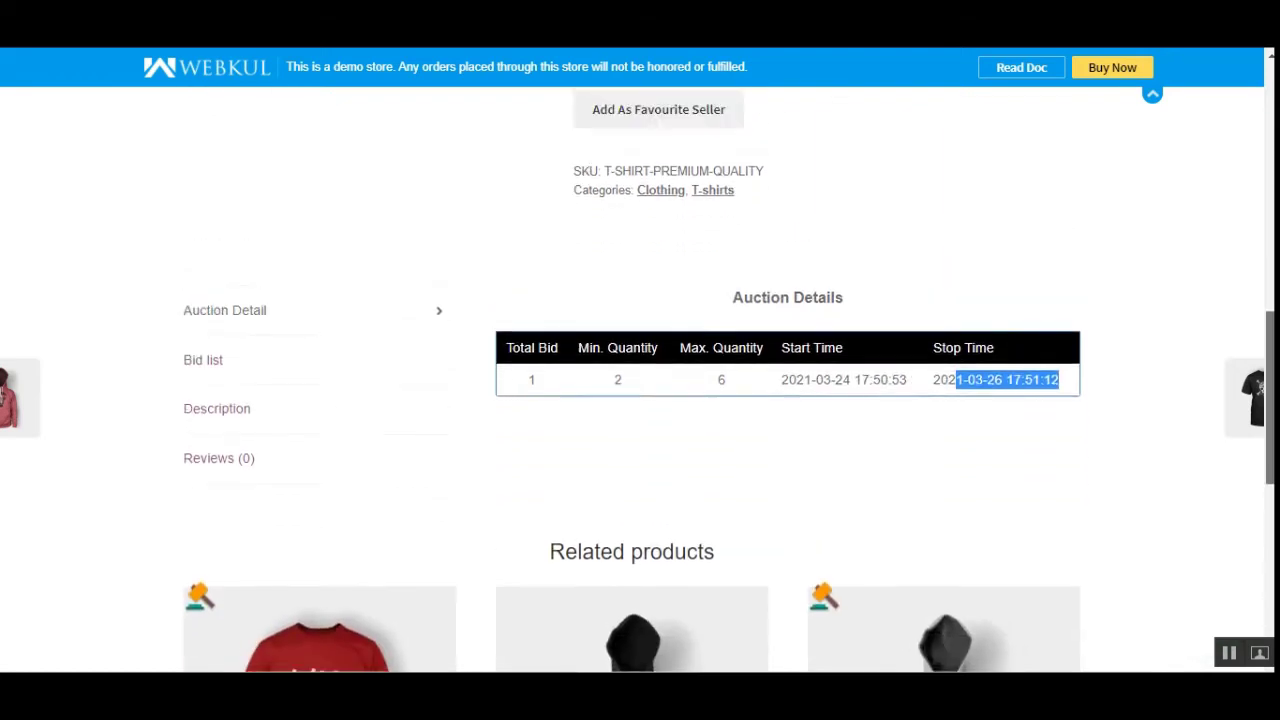
{"action": "scroll", "coordinate": [1260, 490], "scroll_direction": "down", "scroll_amount": 6}
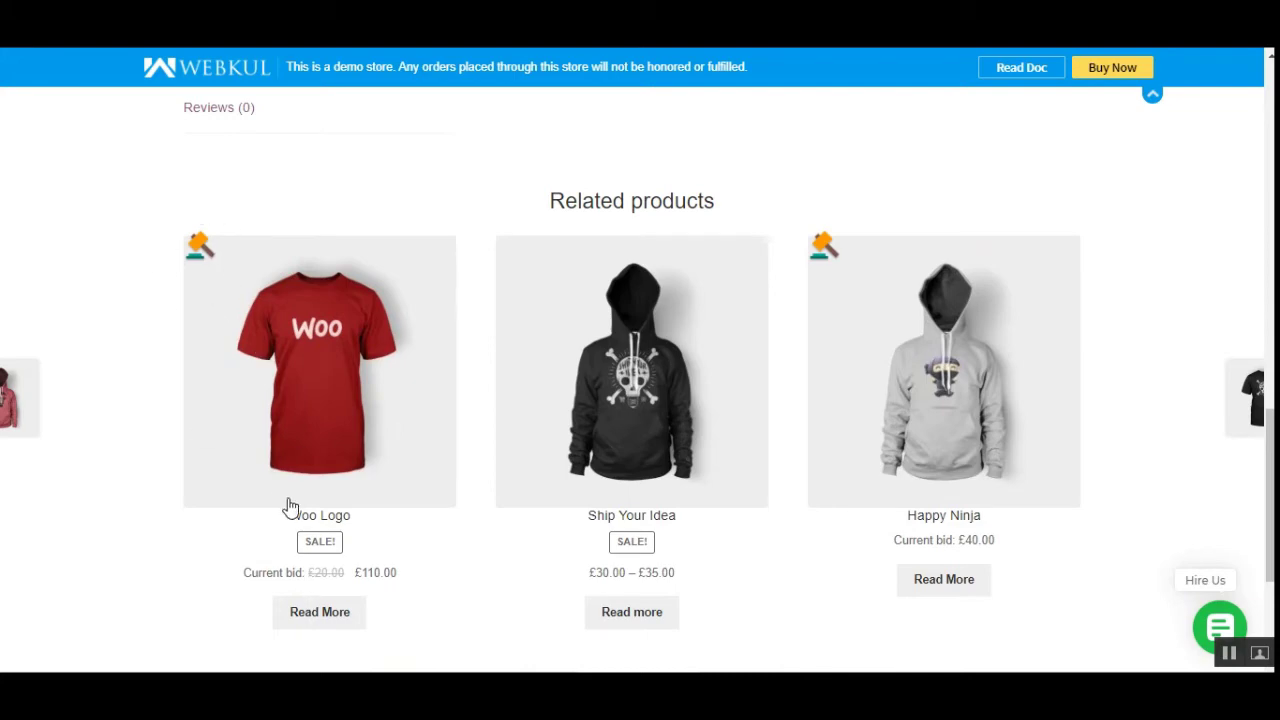
{"action": "left_click_drag", "start_coordinate": [1270, 470], "coordinate": [1138, 165]}
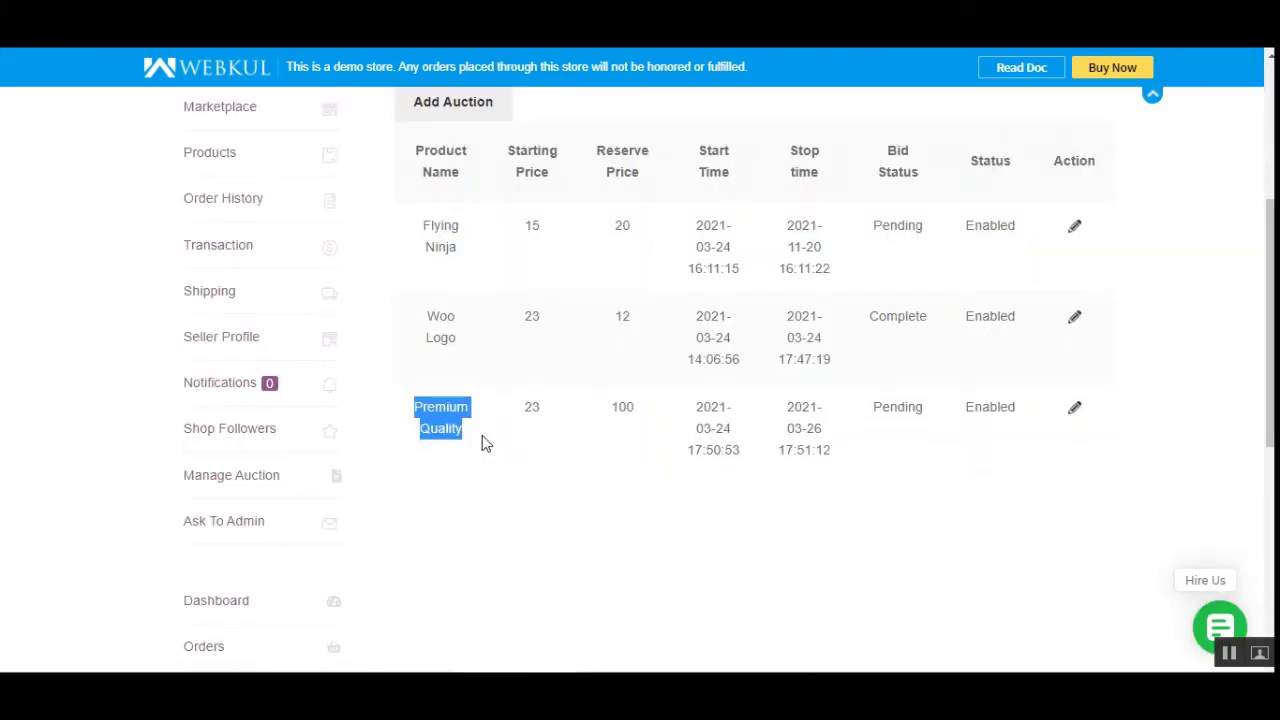
Open the Premium Quality auction from the seller's auction list and check its normal and automatic bid lists
{"action": "left_click", "coordinate": [493, 468]}
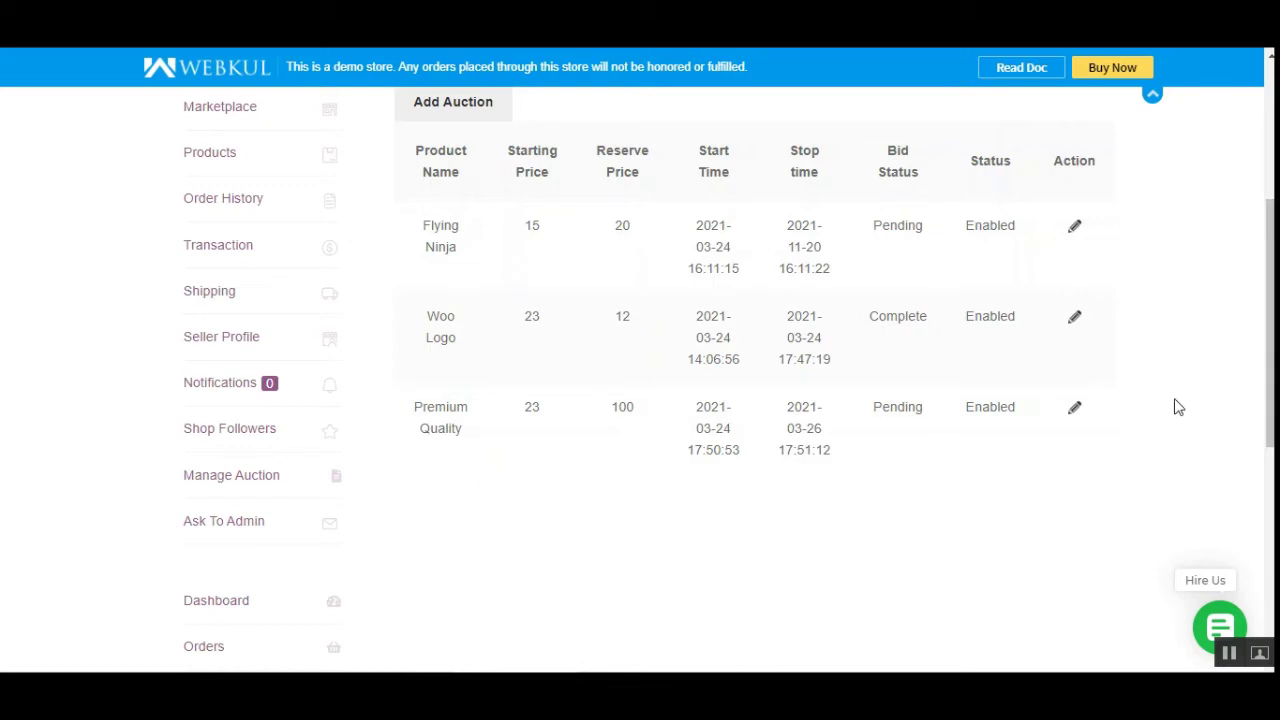
{"action": "left_click", "coordinate": [1075, 410]}
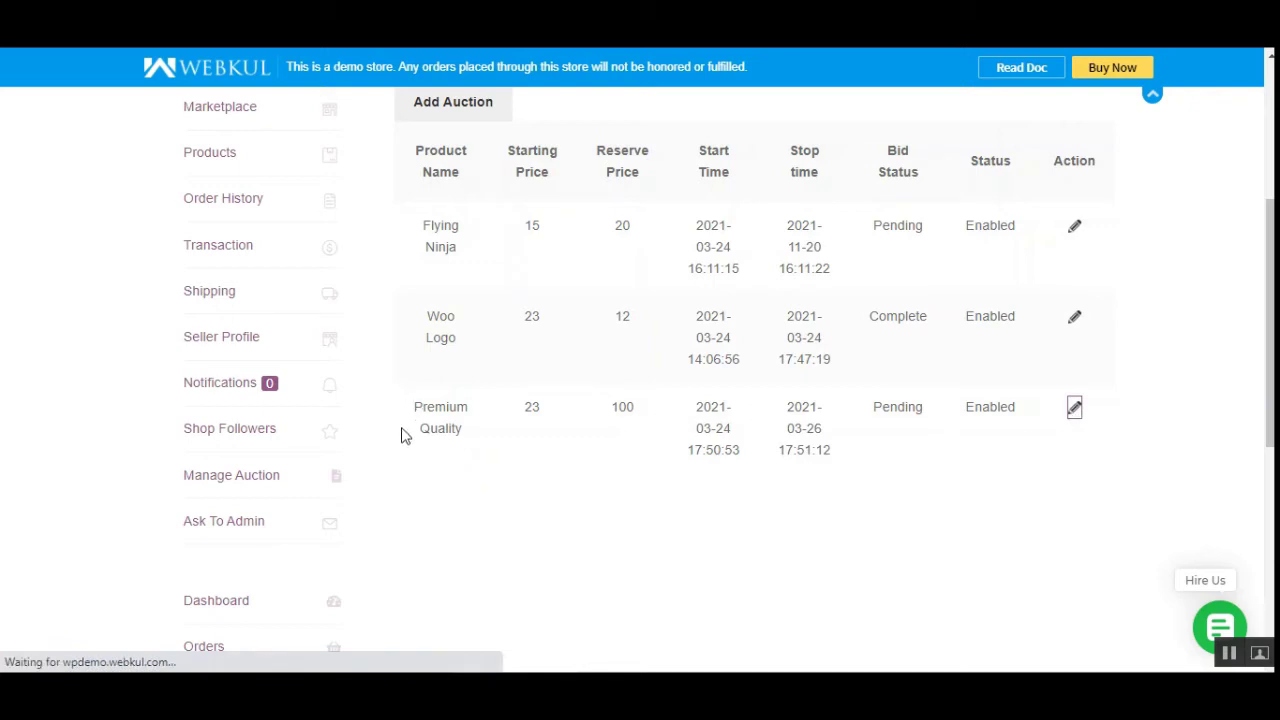
{"action": "scroll", "coordinate": [919, 452], "scroll_direction": "down", "scroll_amount": 4}
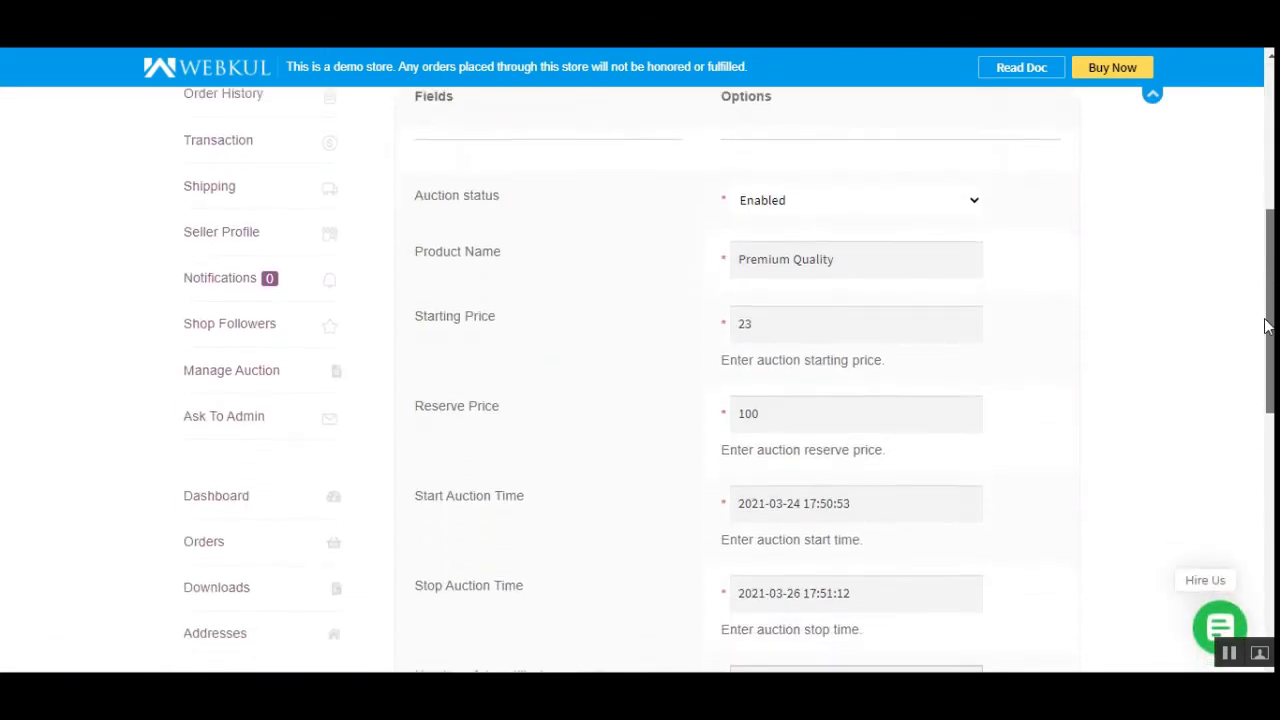
{"action": "scroll", "coordinate": [919, 452], "scroll_direction": "up", "scroll_amount": 1}
{"action": "left_click", "coordinate": [490, 201]}
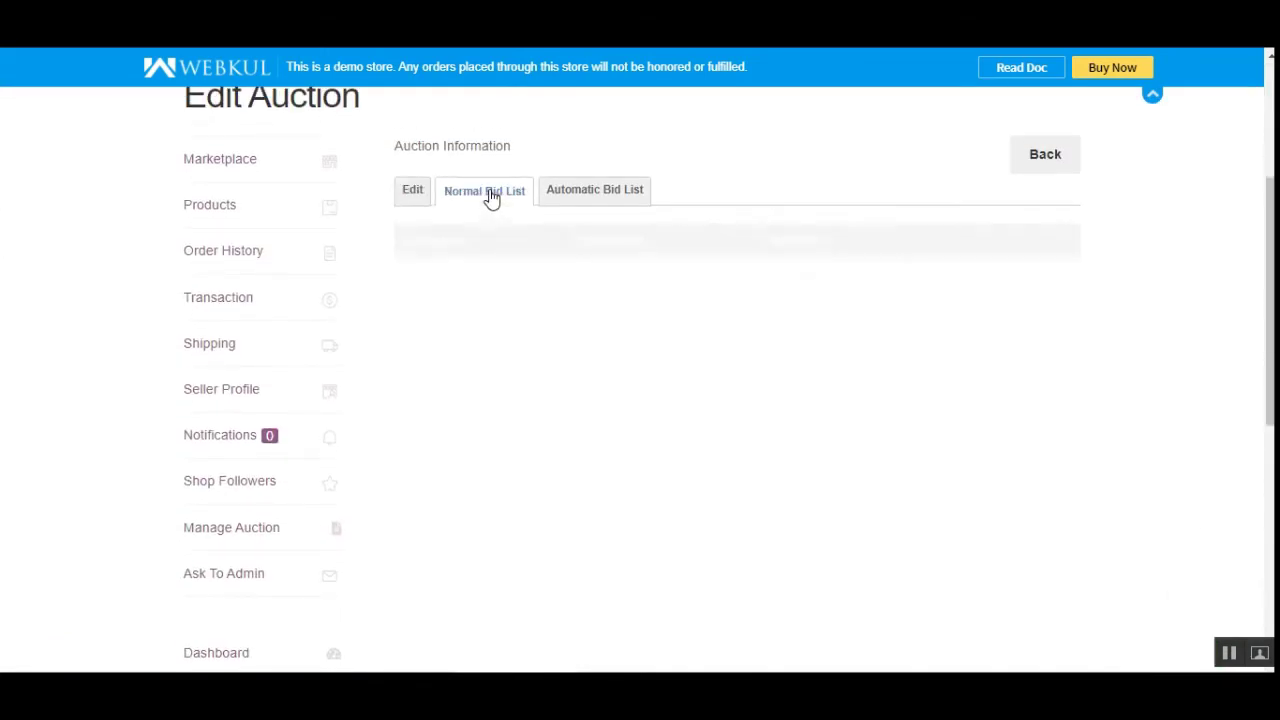
{"action": "left_click", "coordinate": [579, 198]}
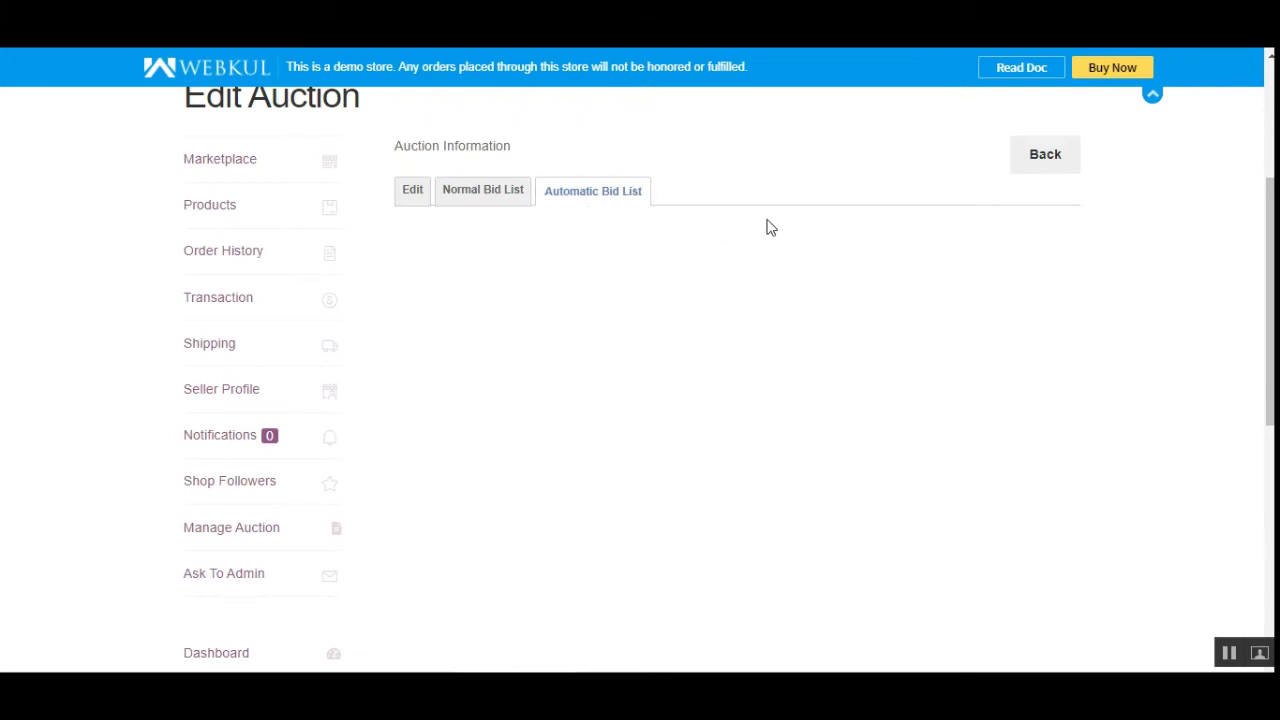
{"action": "left_click", "coordinate": [516, 198]}
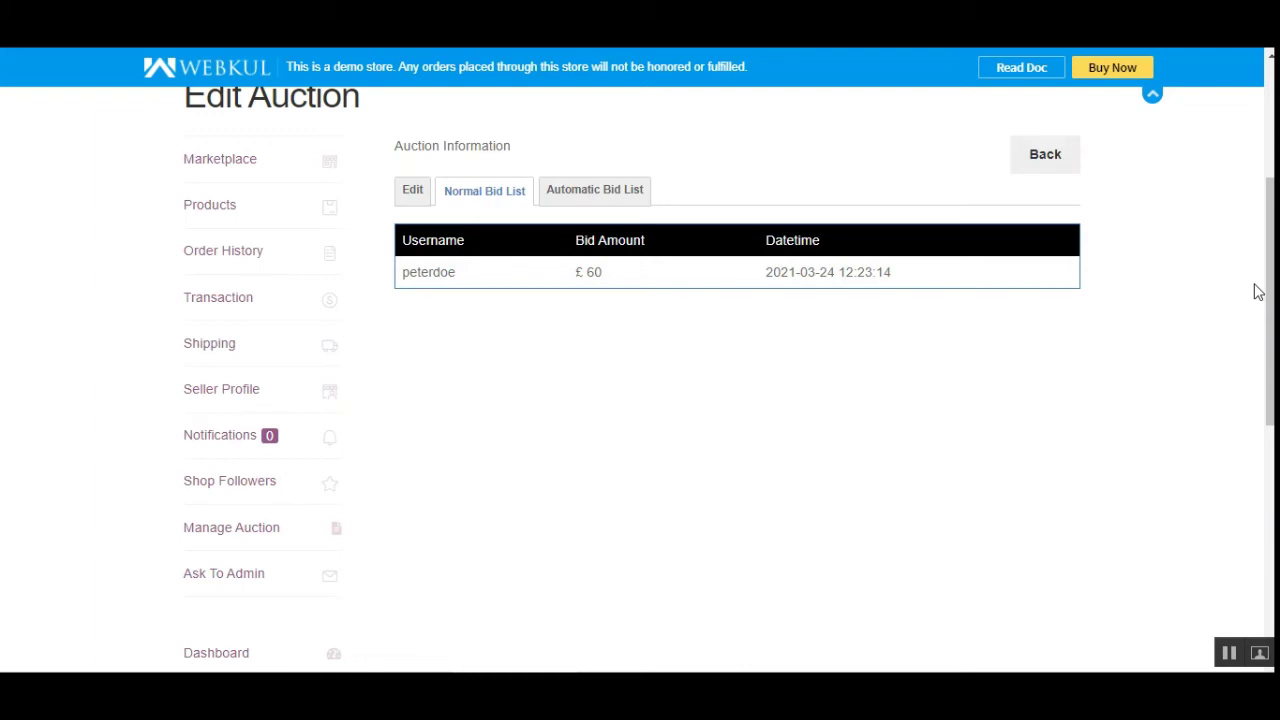
Log out of the seller account
{"action": "scroll", "coordinate": [803, 314], "scroll_direction": "up", "scroll_amount": 3}
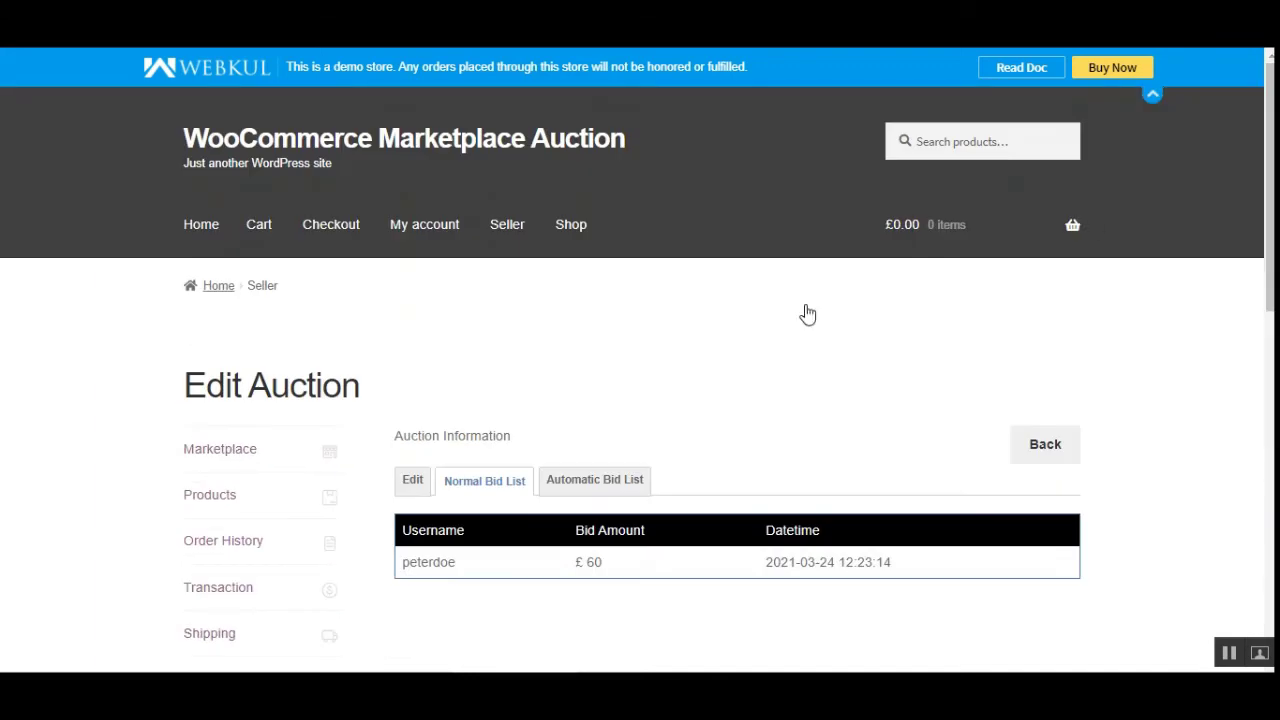
{"action": "scroll", "coordinate": [903, 349], "scroll_direction": "down", "scroll_amount": 6}
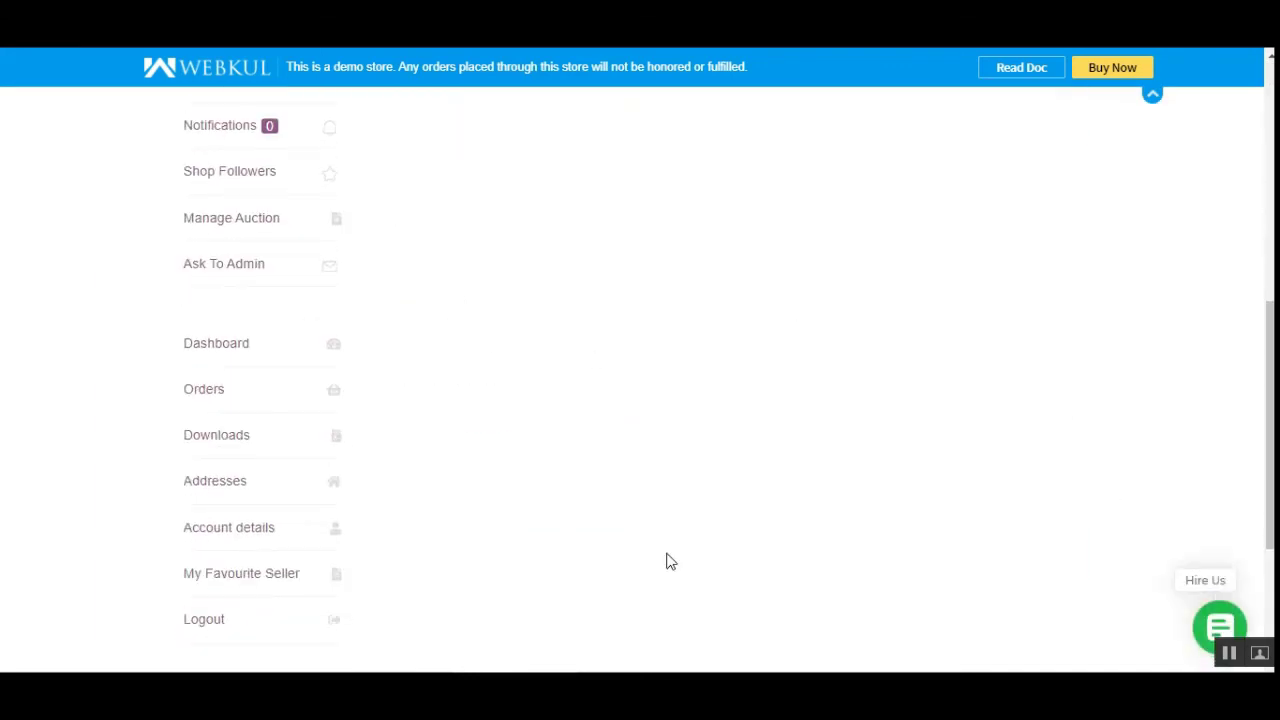
{"action": "left_click", "coordinate": [197, 625]}
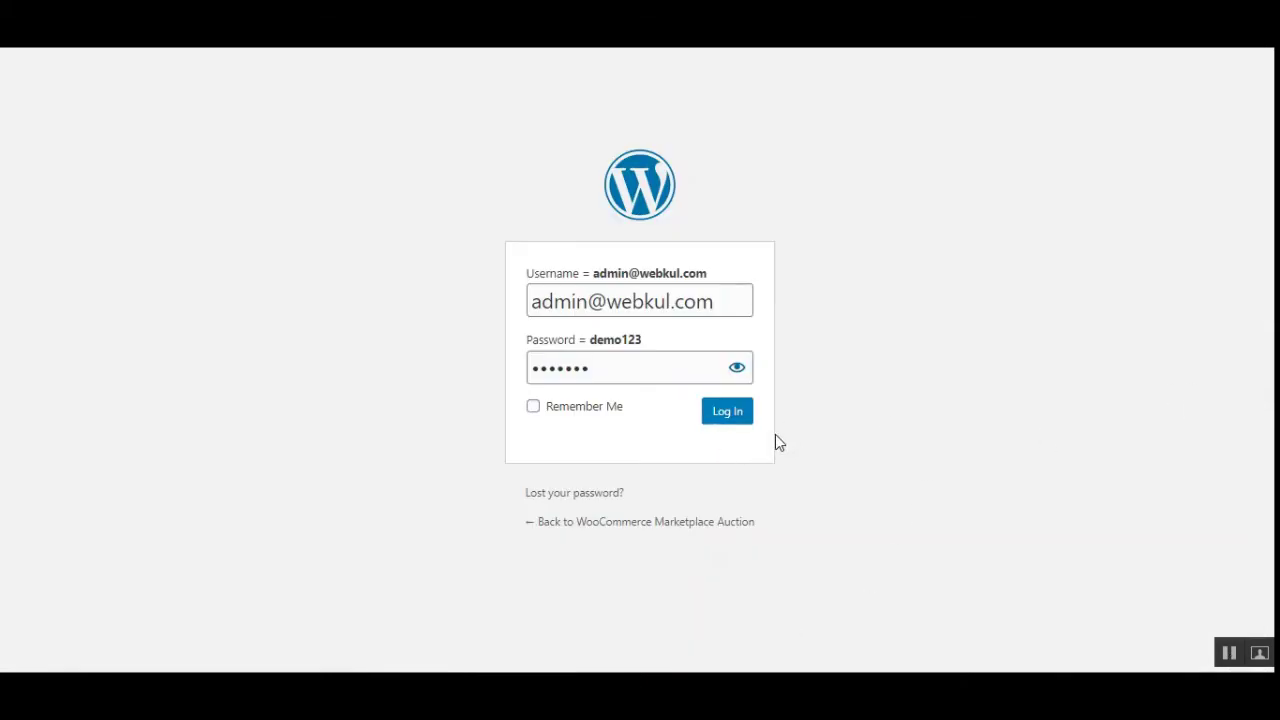
Log in to the WordPress admin with the prefilled credentials and open the Marketplace Auction configuration in a new browser tab
{"action": "left_click", "coordinate": [727, 416]}
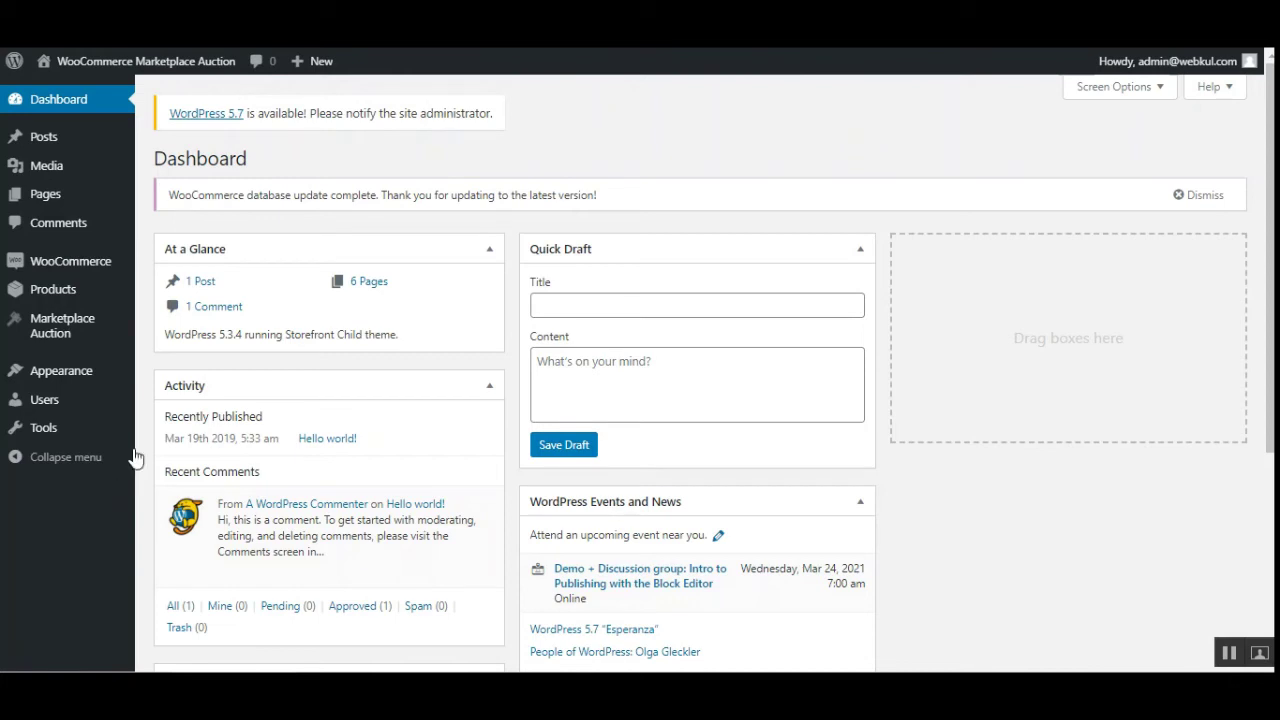
{"action": "mouse_move", "coordinate": [60, 335]}
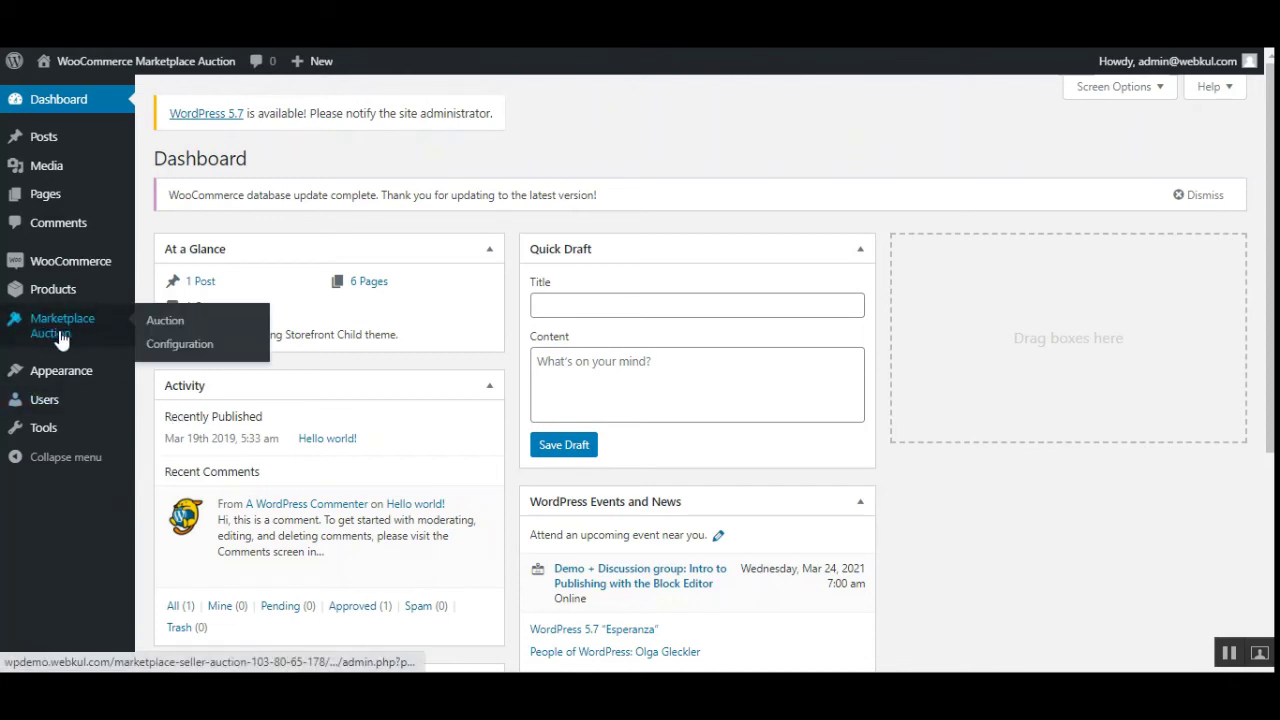
{"action": "right_click", "coordinate": [188, 355]}
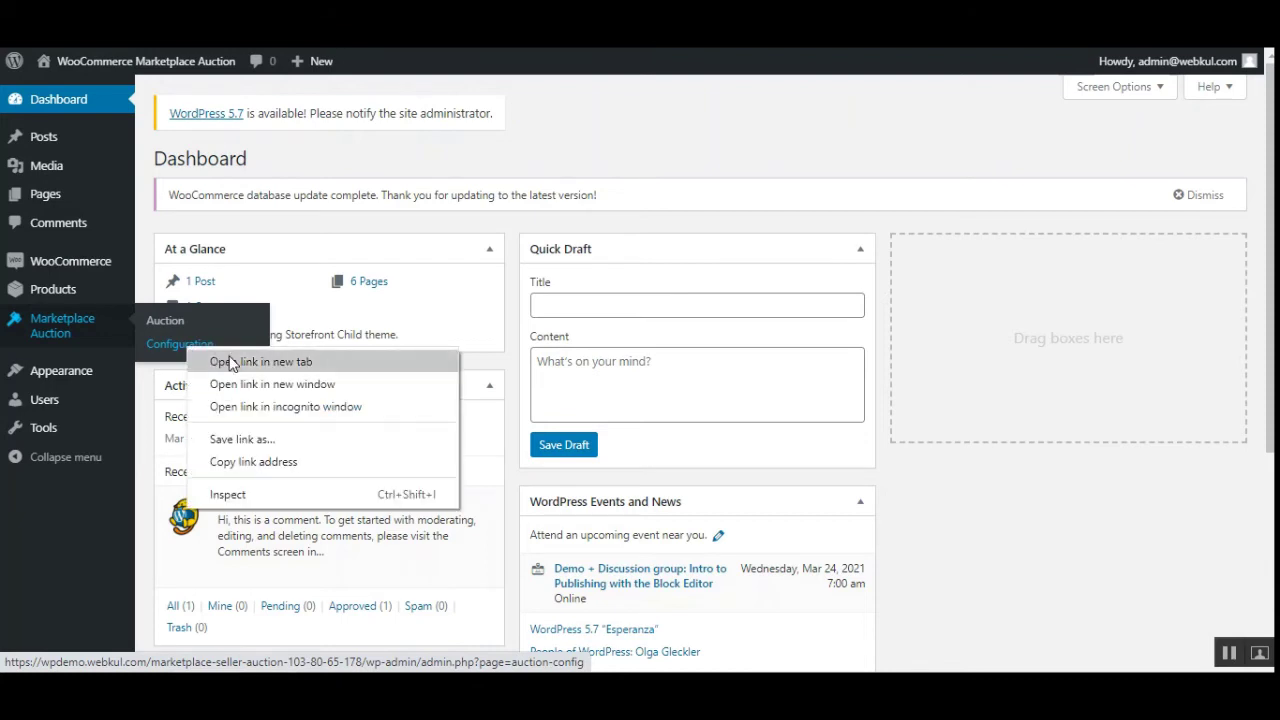
{"action": "left_click", "coordinate": [229, 363]}
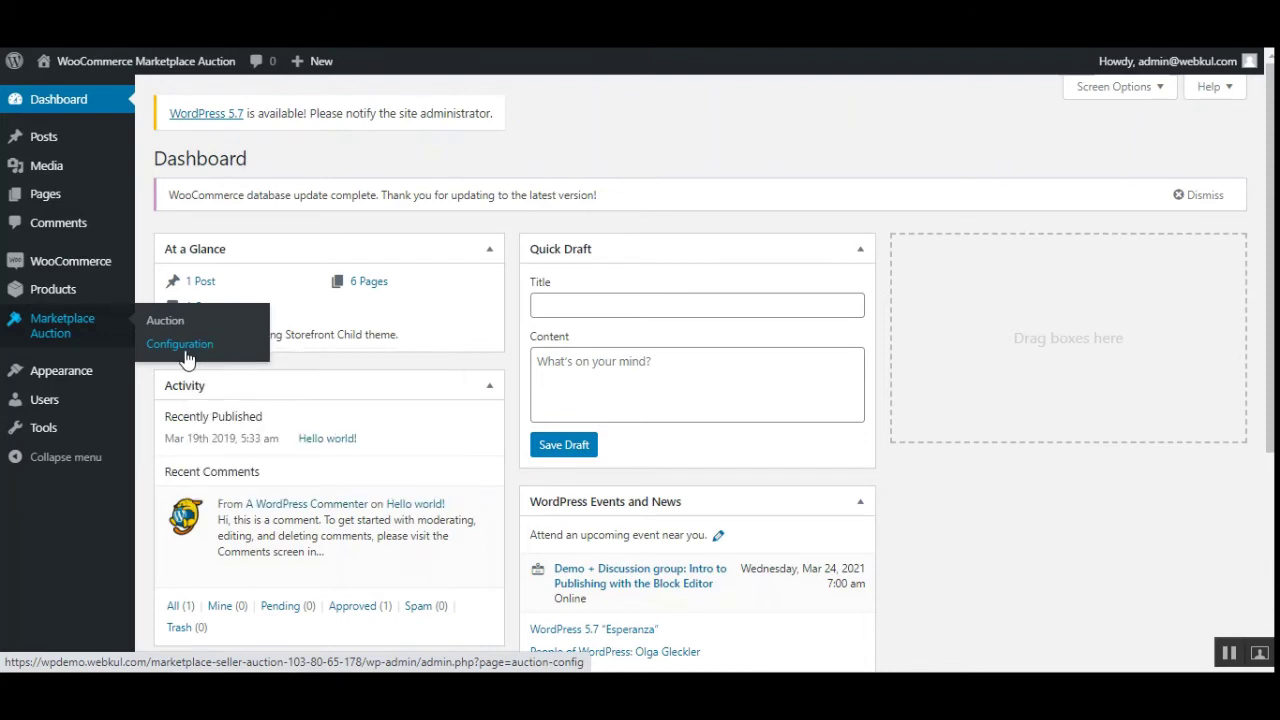
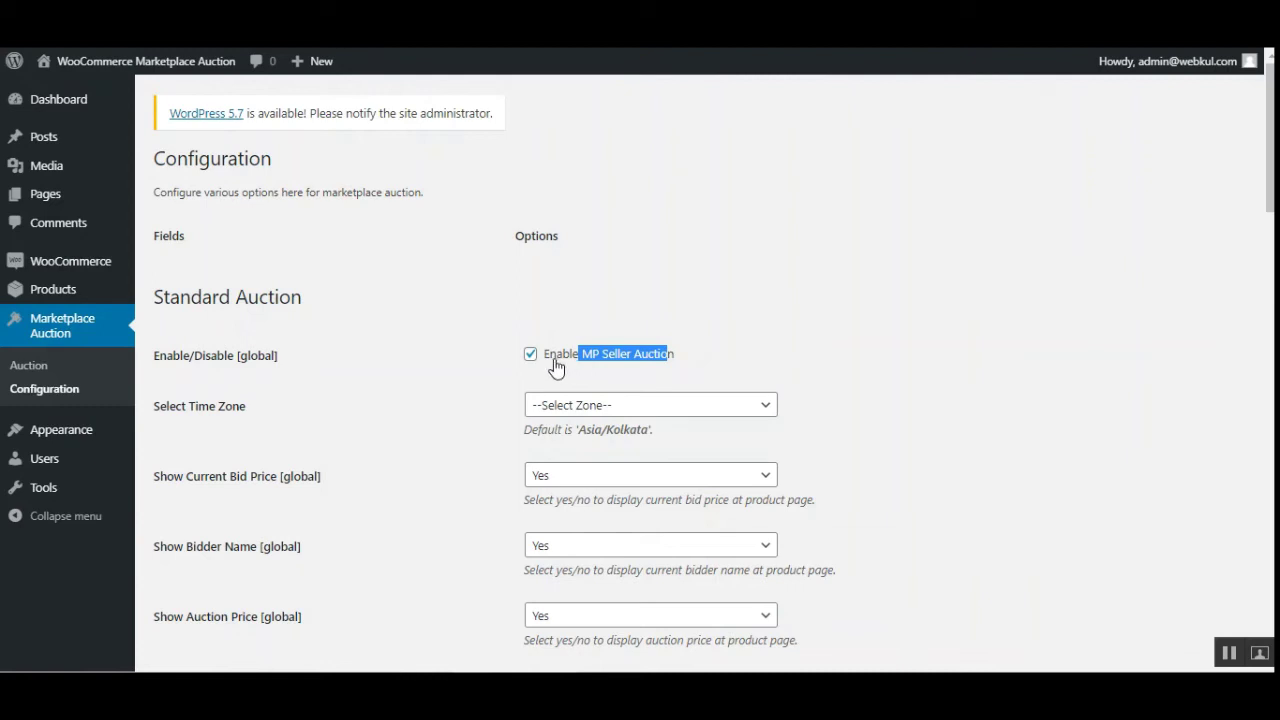
Turn the Enable MP Seller Auction option off and back on
{"action": "left_click", "coordinate": [477, 375]}
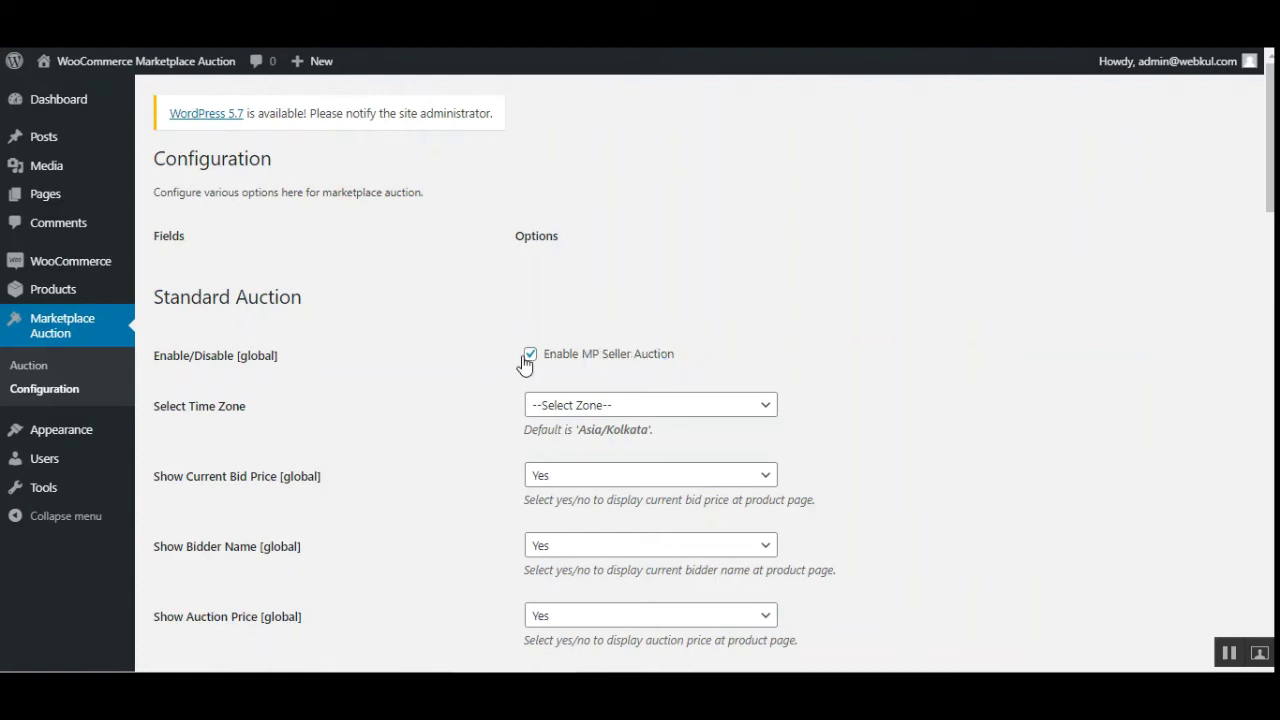
{"action": "left_click", "coordinate": [527, 357]}
{"action": "left_click", "coordinate": [530, 358]}
Look through the Standard, Incremental, Automatic and Reserve Auction sections of the configuration page, ending back at its beginning
{"action": "left_click_drag", "start_coordinate": [164, 296], "coordinate": [292, 296]}
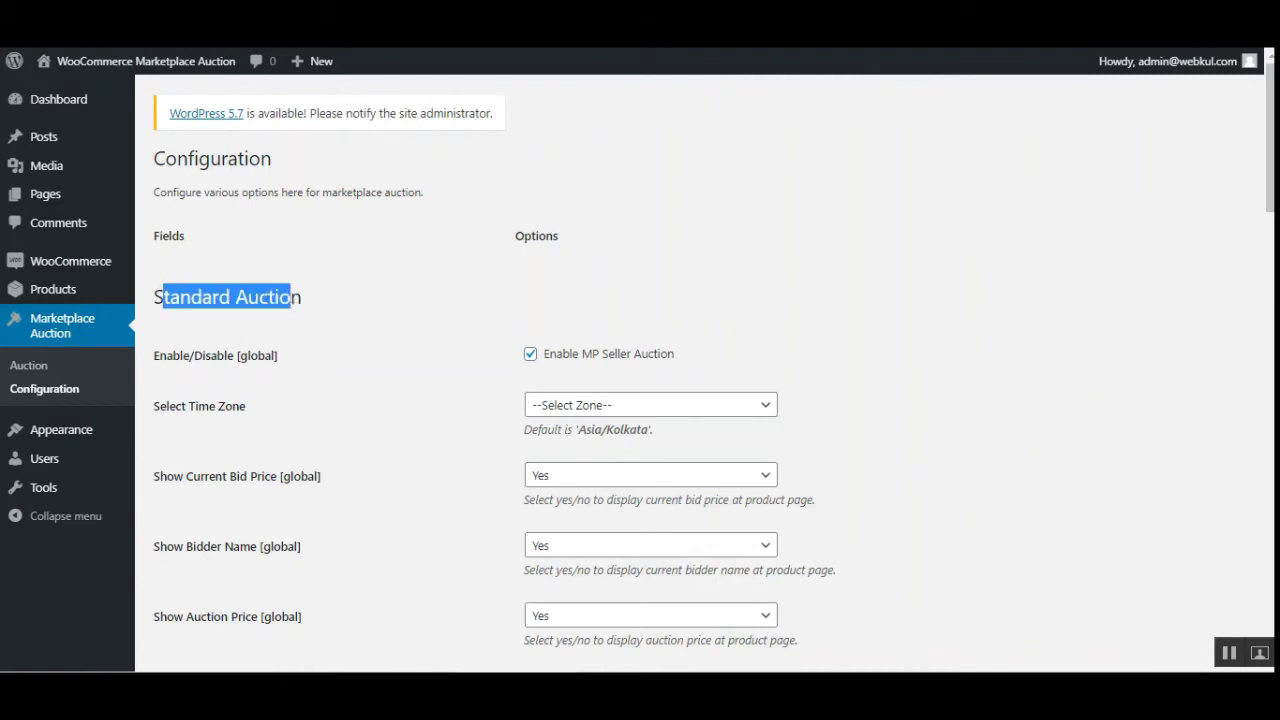
{"action": "scroll", "coordinate": [235, 342], "scroll_direction": "down", "scroll_amount": 5}
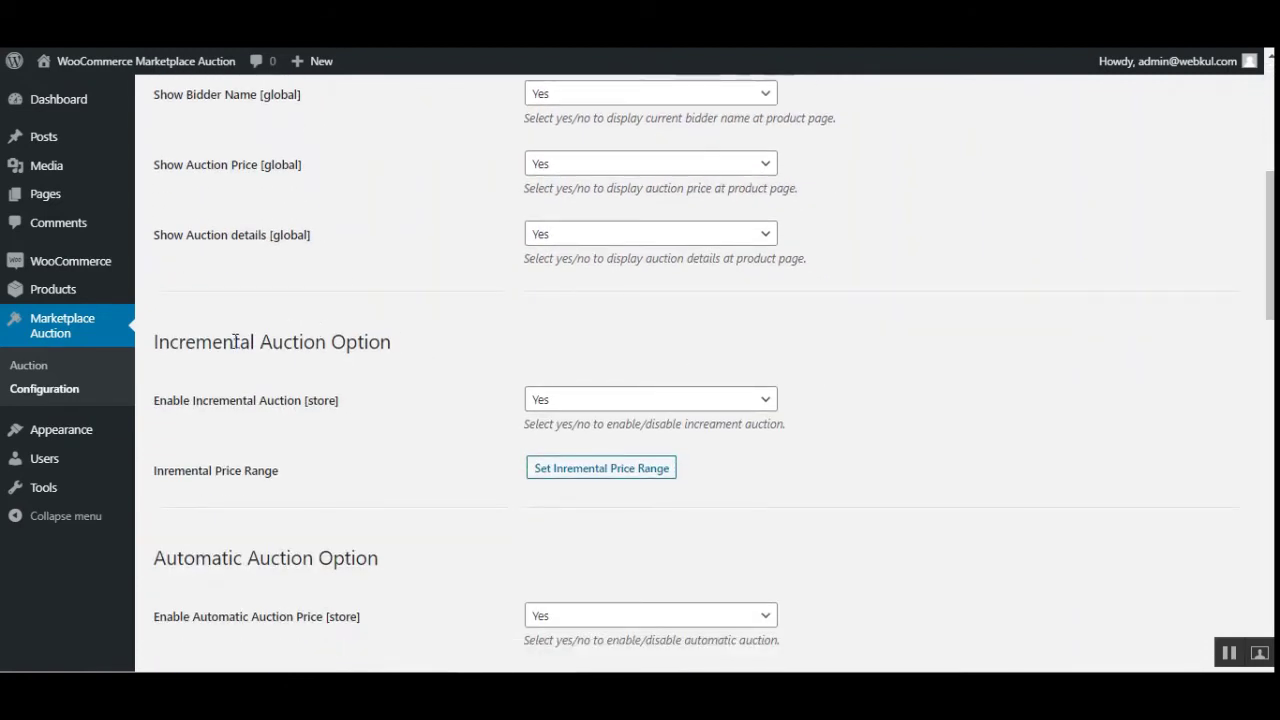
{"action": "left_click_drag", "start_coordinate": [156, 342], "coordinate": [1190, 348]}
{"action": "scroll", "coordinate": [882, 365], "scroll_direction": "down", "scroll_amount": 3}
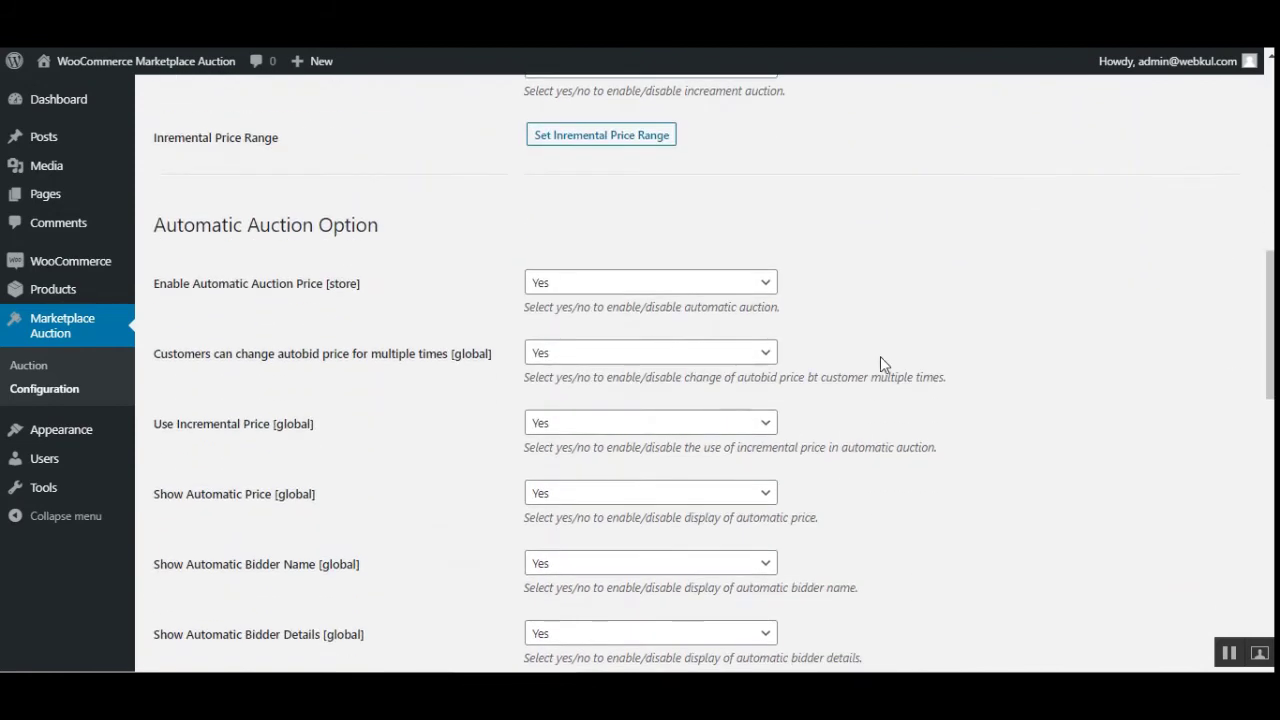
{"action": "left_click_drag", "start_coordinate": [184, 226], "coordinate": [333, 226]}
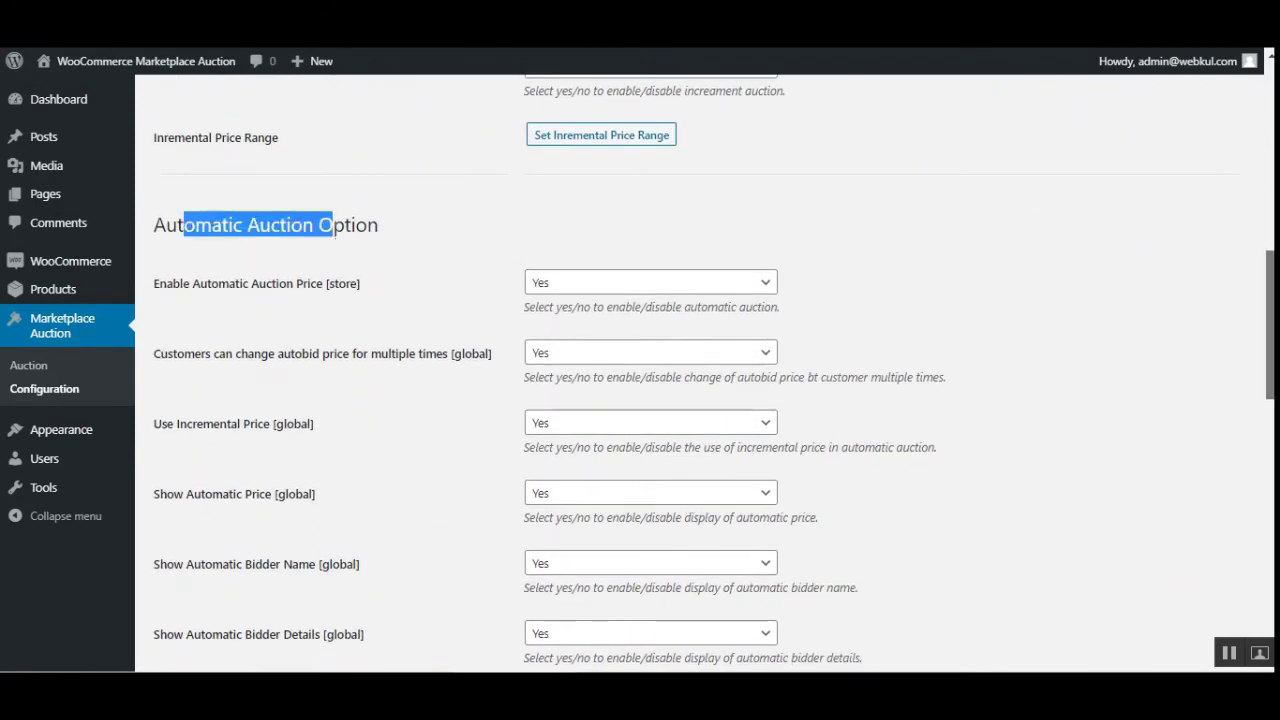
{"action": "scroll", "coordinate": [568, 466], "scroll_direction": "down", "scroll_amount": 7}
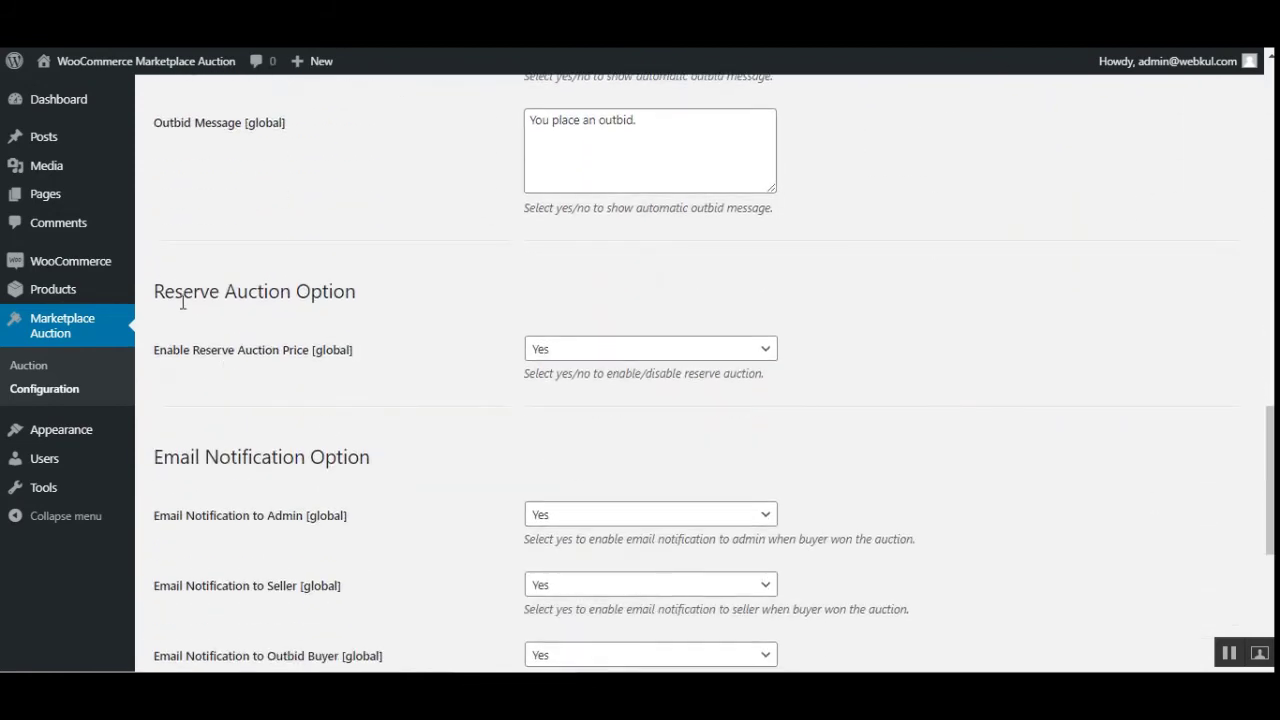
{"action": "left_click_drag", "start_coordinate": [183, 296], "coordinate": [360, 293]}
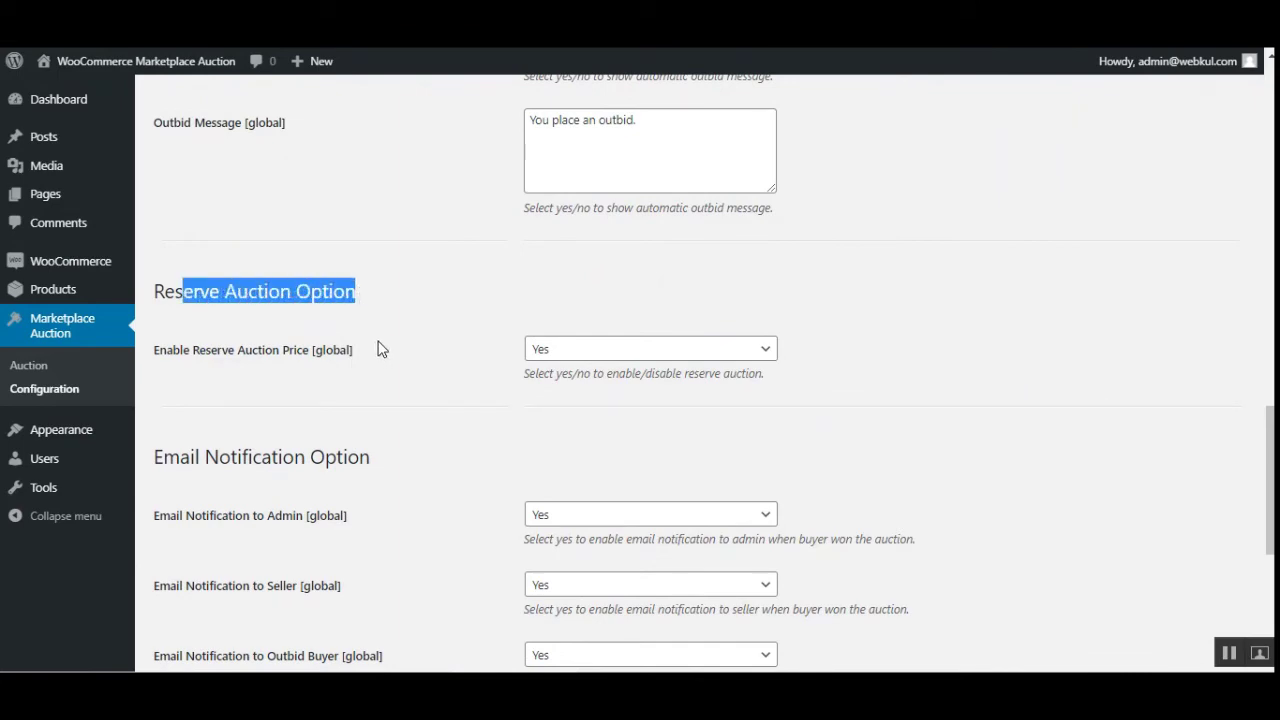
{"action": "left_click_drag", "start_coordinate": [1270, 480], "coordinate": [1270, 145]}
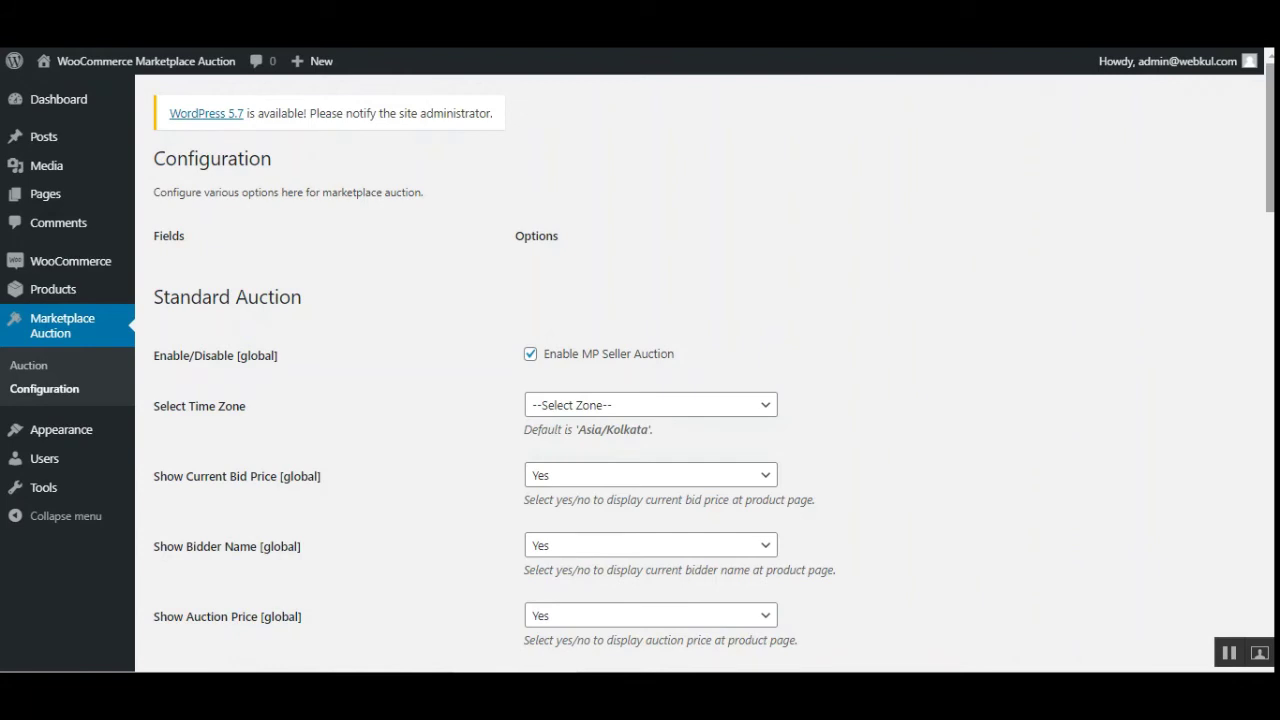
Examine the time zone and Show Current Bid Price choices in the Standard Auction section
{"action": "scroll", "coordinate": [1193, 278], "scroll_direction": "down", "scroll_amount": 3}
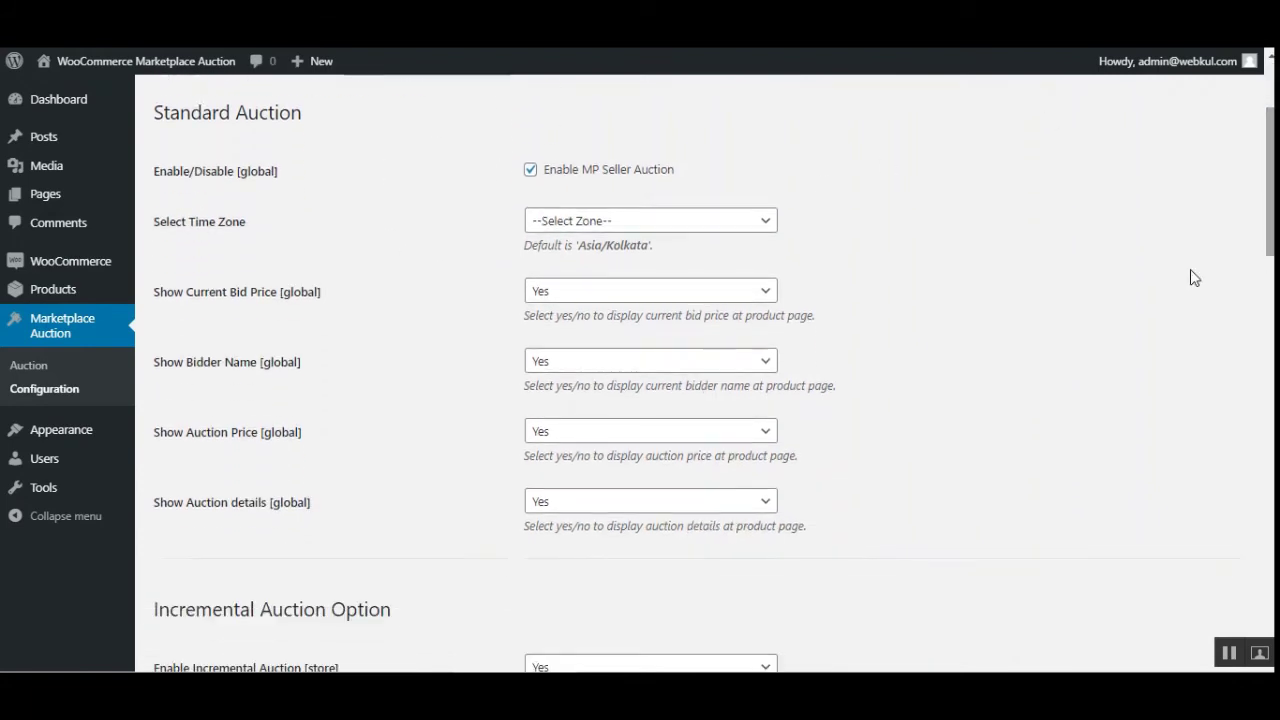
{"action": "left_click", "coordinate": [614, 226]}
{"action": "left_click", "coordinate": [610, 224]}
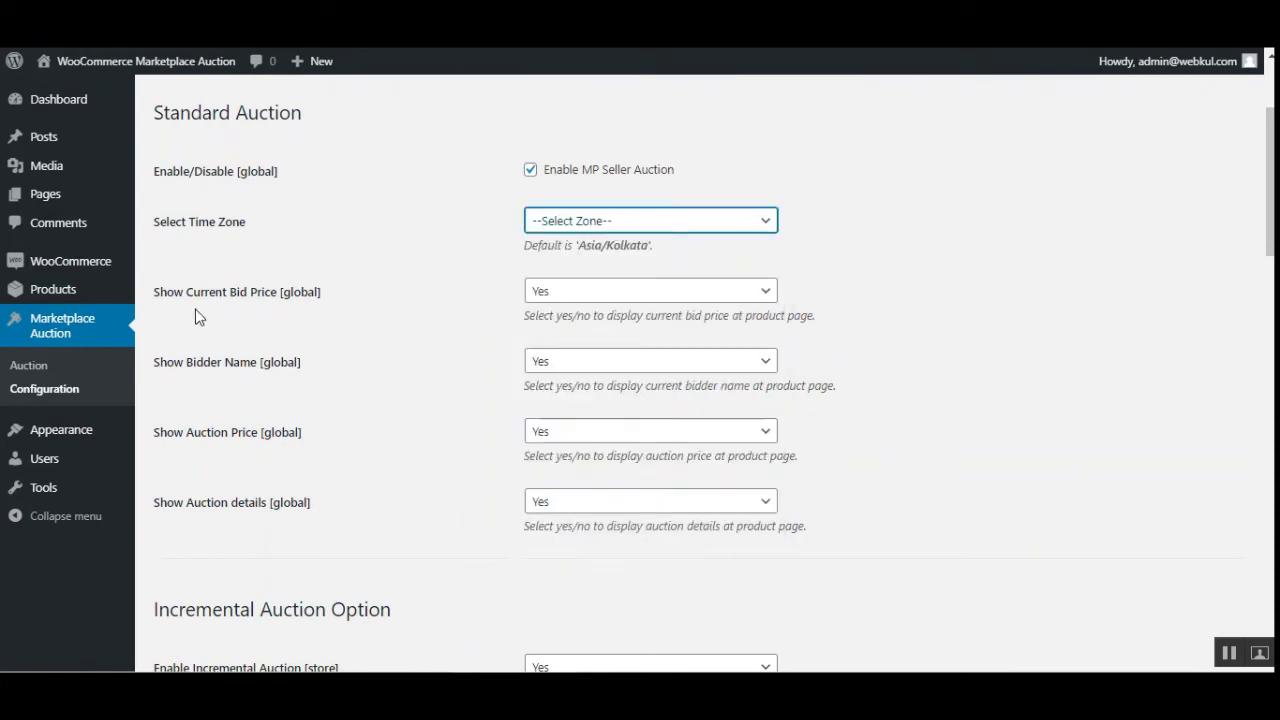
{"action": "left_click_drag", "start_coordinate": [185, 293], "coordinate": [276, 303]}
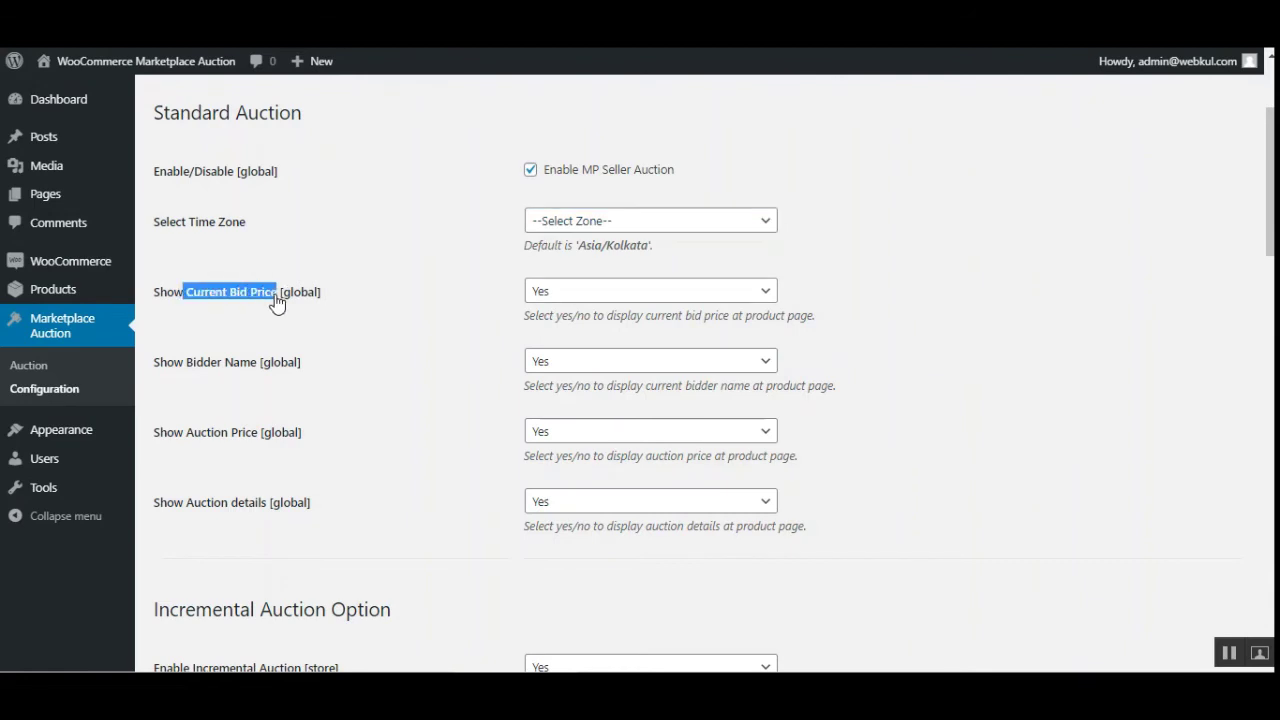
{"action": "left_click", "coordinate": [335, 338]}
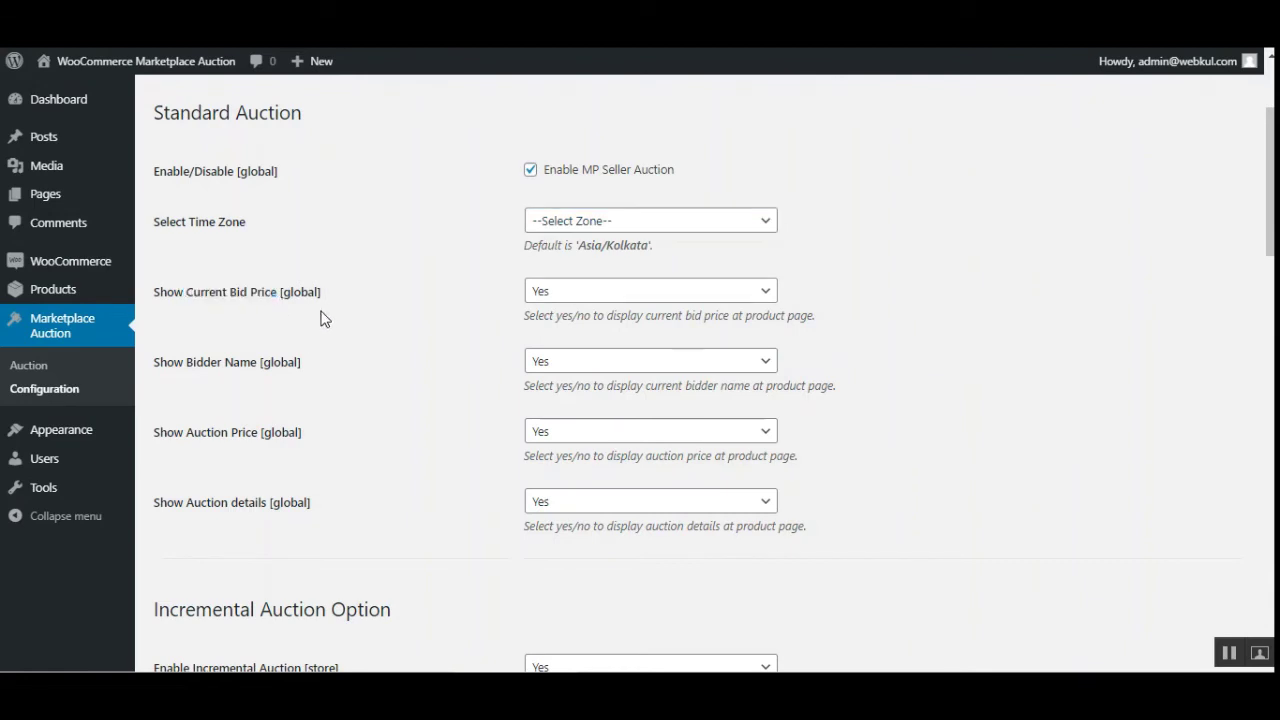
{"action": "left_click", "coordinate": [557, 293]}
{"action": "left_click", "coordinate": [459, 318]}
Check the Show Bidder Name, Show Auction Price and Show Auction details settings
{"action": "scroll", "coordinate": [720, 318], "scroll_direction": "down", "scroll_amount": 1}
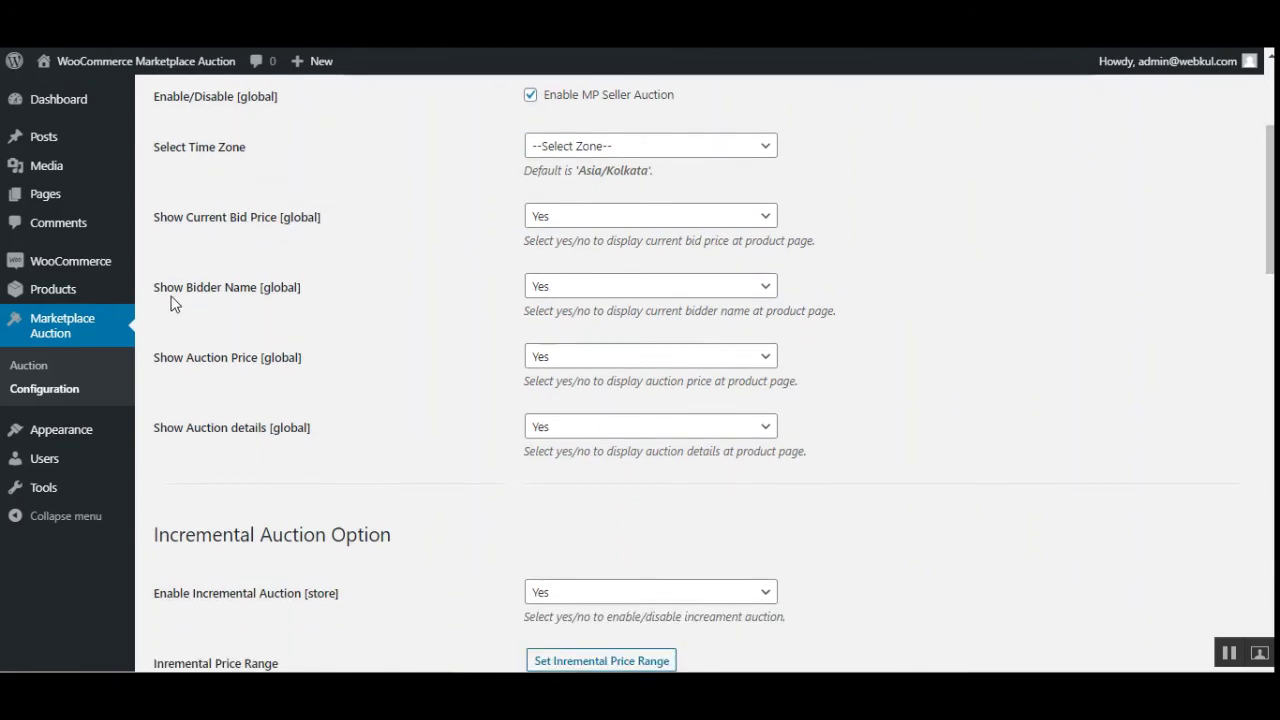
{"action": "left_click_drag", "start_coordinate": [160, 288], "coordinate": [257, 290]}
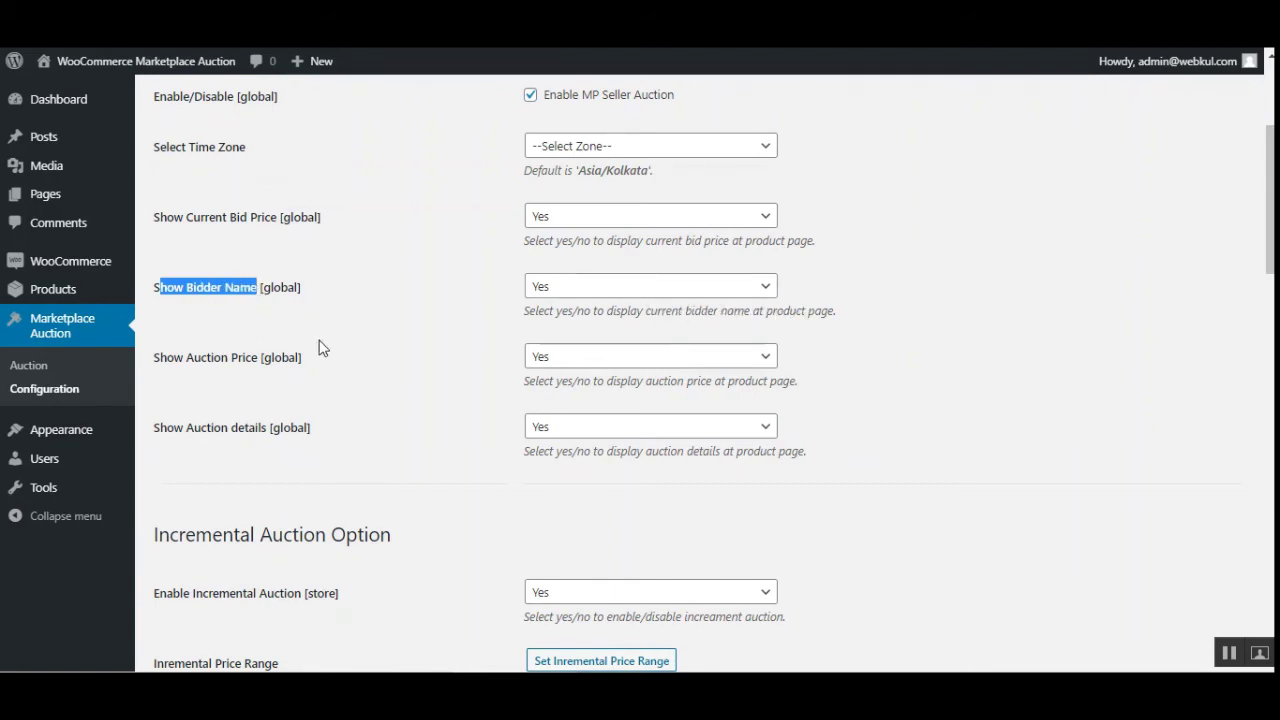
{"action": "left_click_drag", "start_coordinate": [165, 358], "coordinate": [267, 383]}
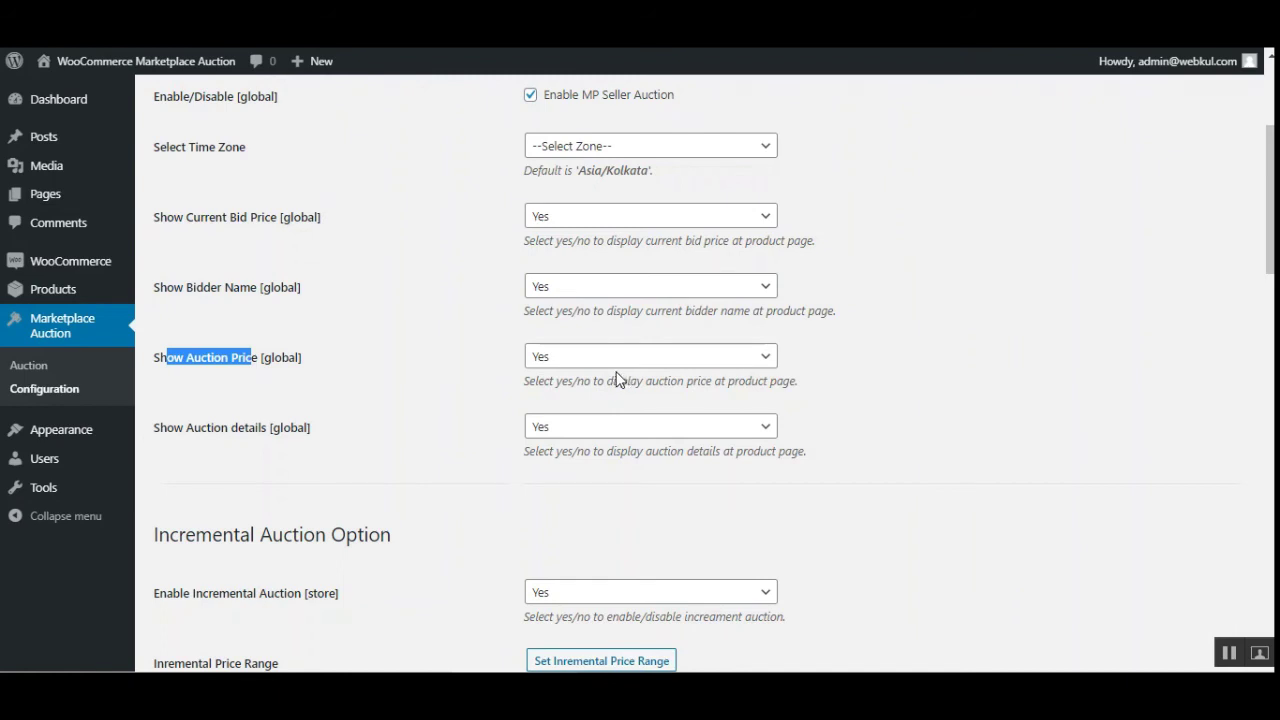
{"action": "left_click_drag", "start_coordinate": [166, 430], "coordinate": [229, 444]}
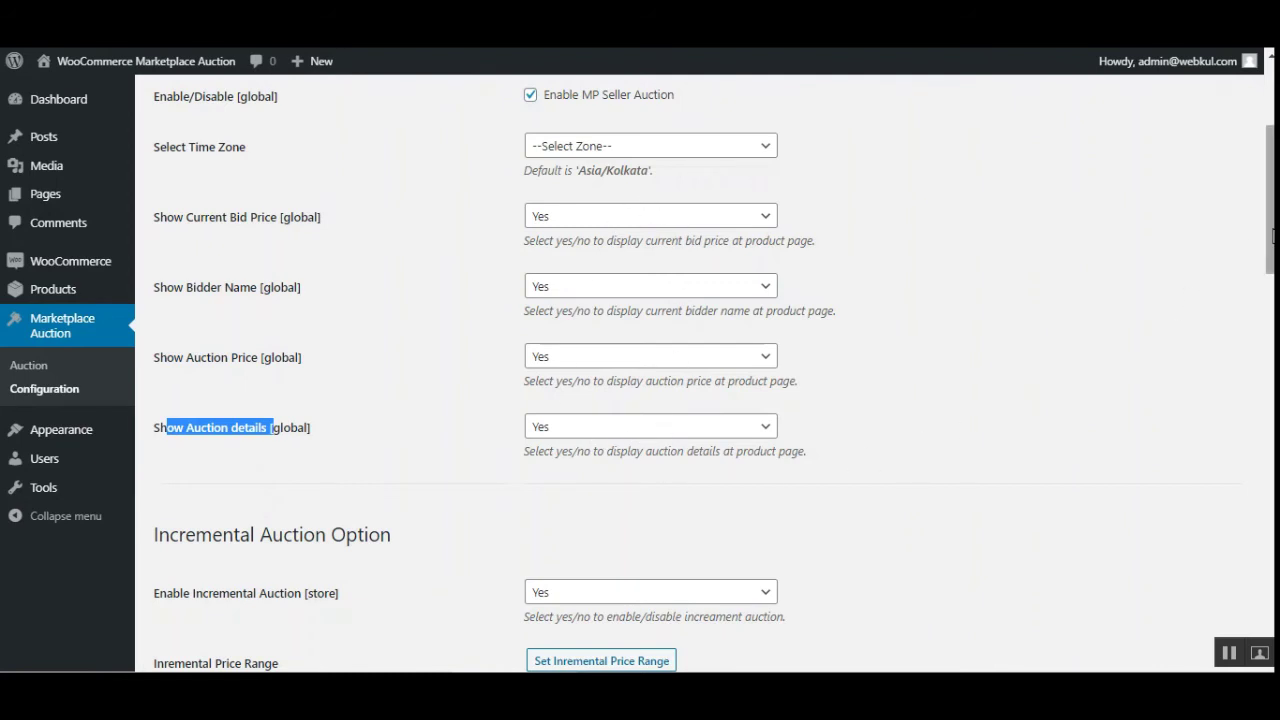
Open the incremental price ranges from the Incremental Auction Option section and review the listed ranges and their increment prices
{"action": "left_click_drag", "start_coordinate": [1268, 231], "coordinate": [1268, 299]}
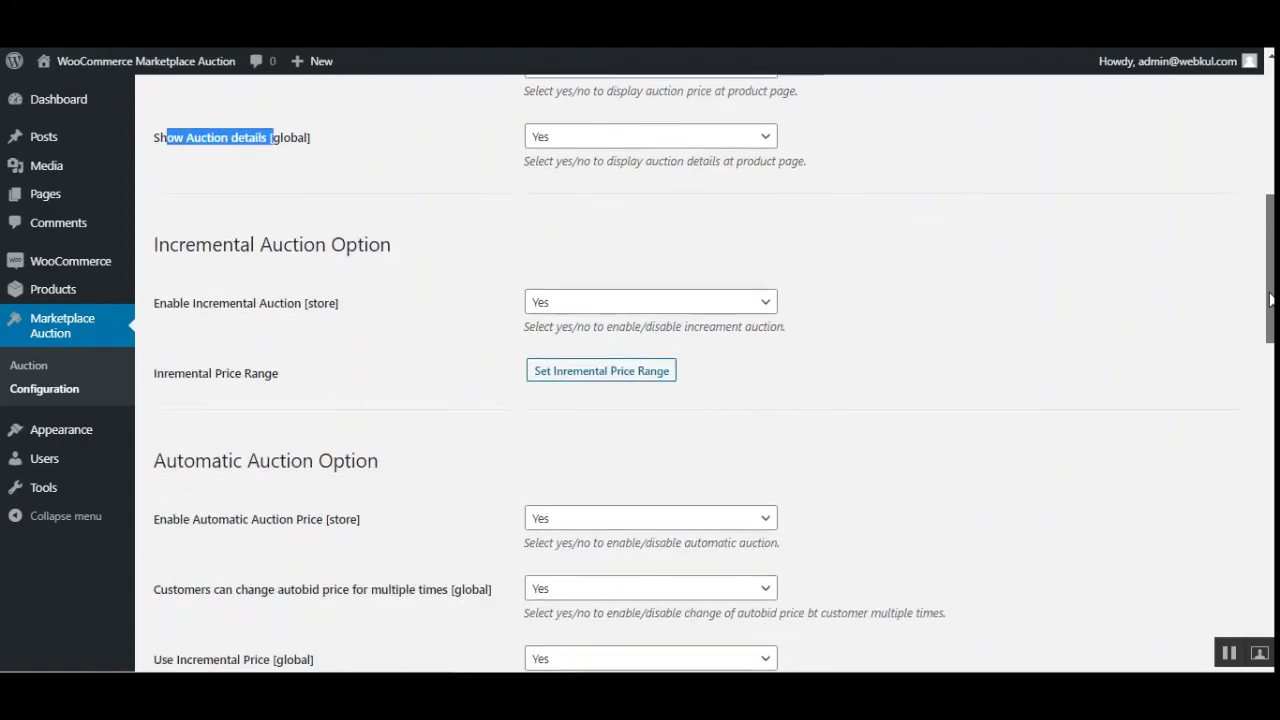
{"action": "left_click", "coordinate": [228, 186]}
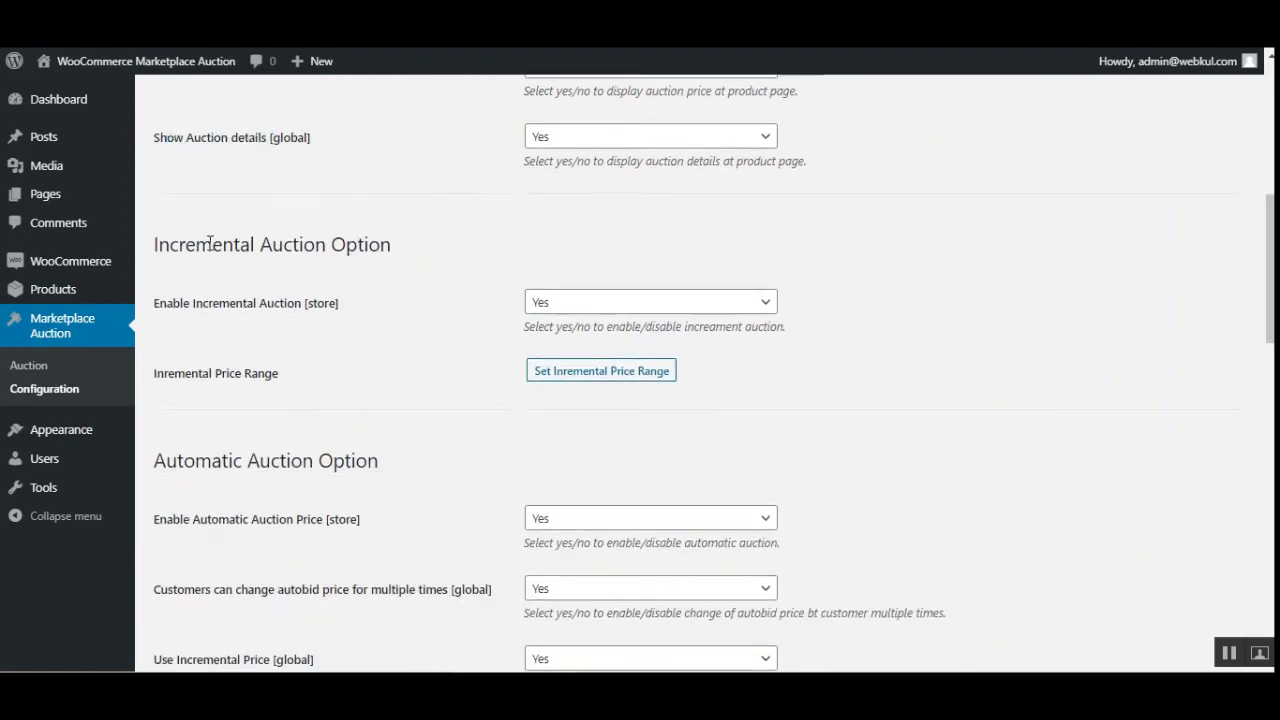
{"action": "left_click_drag", "start_coordinate": [185, 249], "coordinate": [348, 249]}
{"action": "left_click", "coordinate": [384, 252]}
{"action": "left_click", "coordinate": [597, 373]}
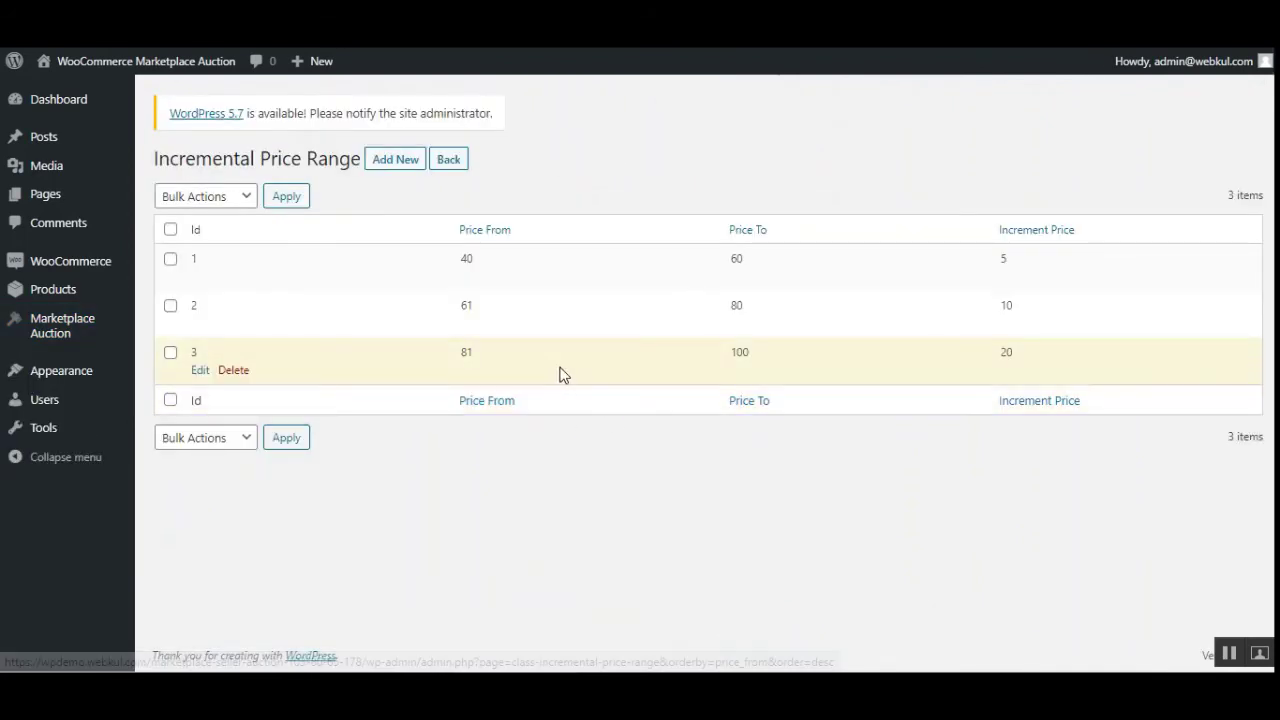
{"action": "left_click_drag", "start_coordinate": [196, 158], "coordinate": [328, 158]}
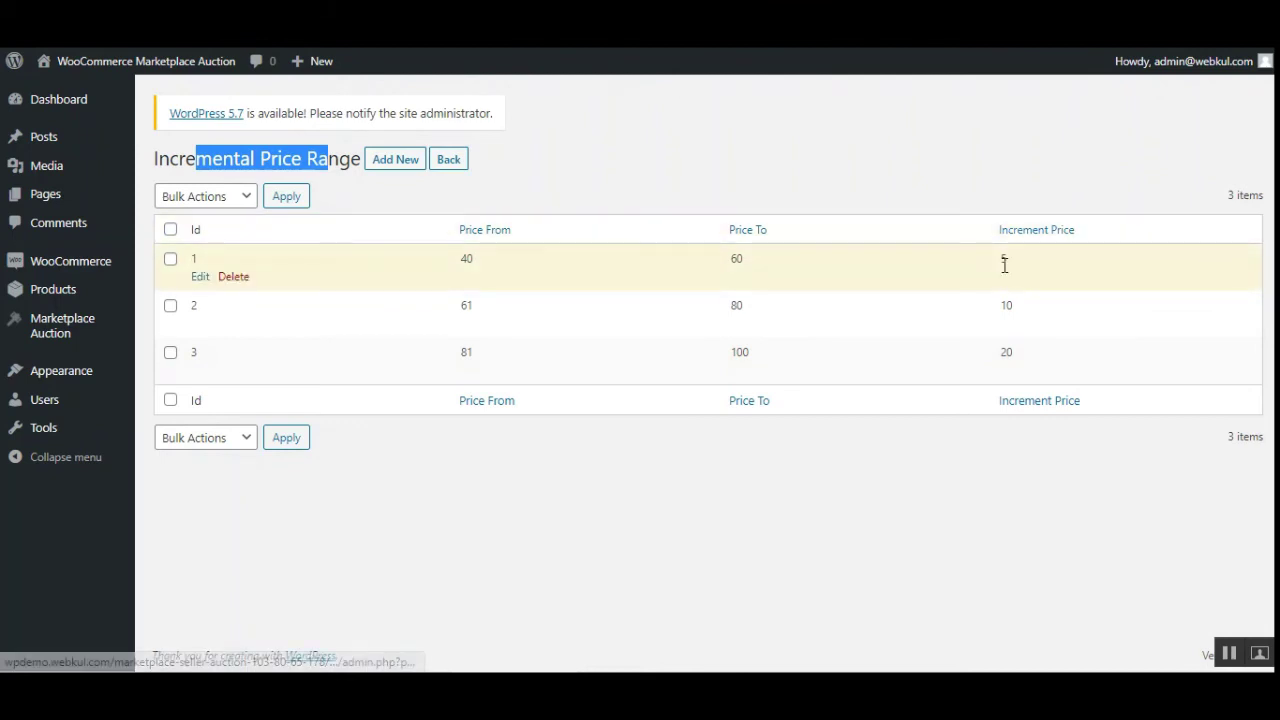
{"action": "left_click", "coordinate": [517, 156]}
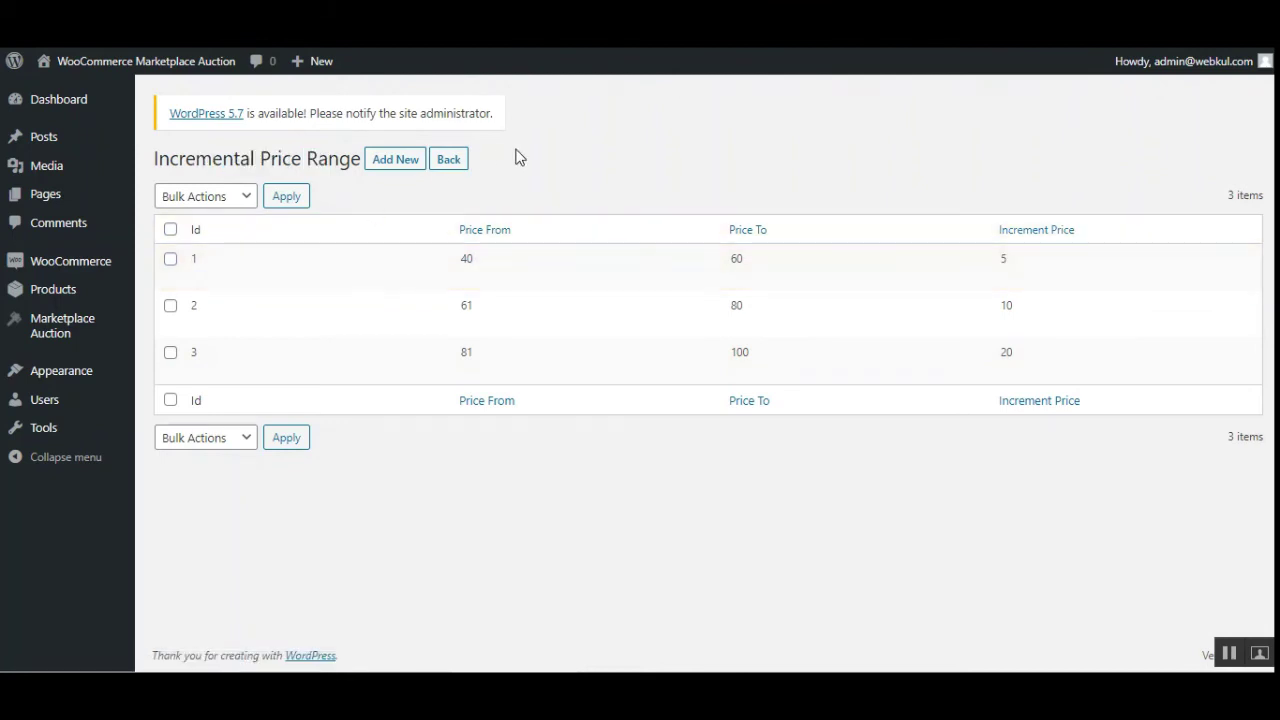
Open the form for a new increment price range, check its Bid Price From, Bid Price To and Increment Price fields, and cancel it
{"action": "left_click", "coordinate": [394, 164]}
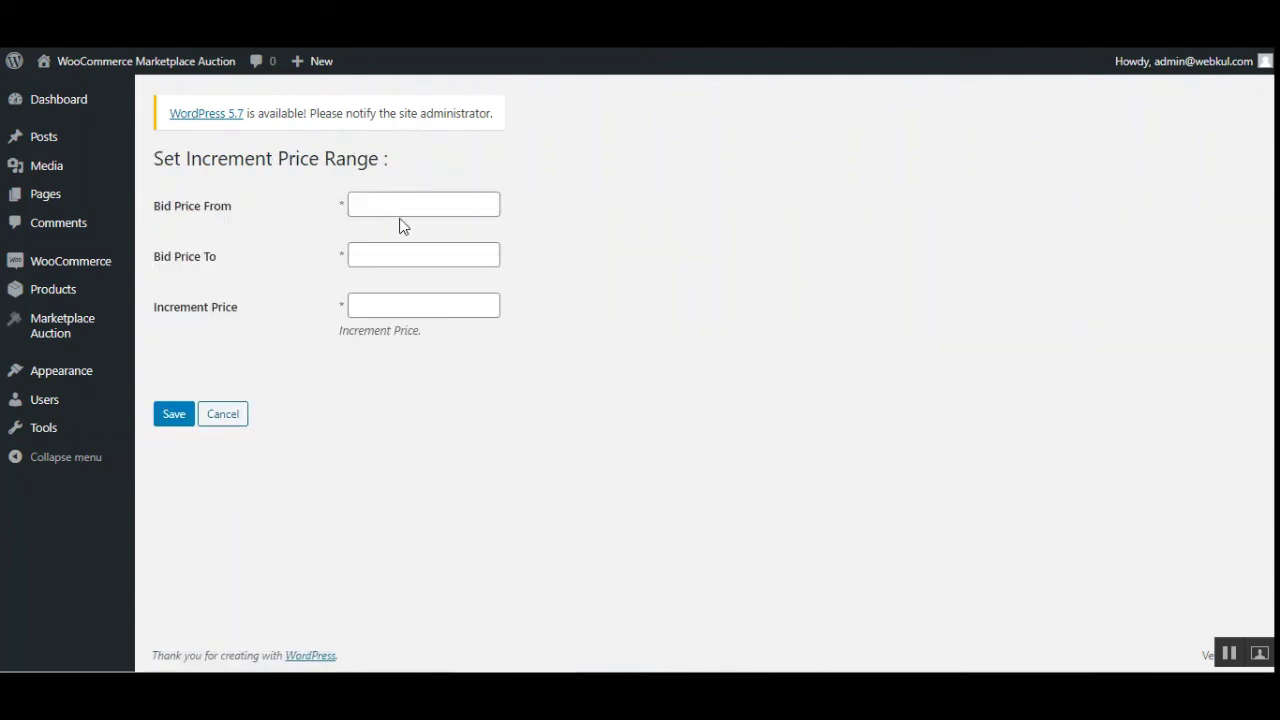
{"action": "left_click", "coordinate": [406, 207]}
{"action": "left_click_drag", "start_coordinate": [184, 220], "coordinate": [238, 218]}
{"action": "left_click_drag", "start_coordinate": [164, 258], "coordinate": [210, 264]}
{"action": "left_click_drag", "start_coordinate": [164, 312], "coordinate": [256, 332]}
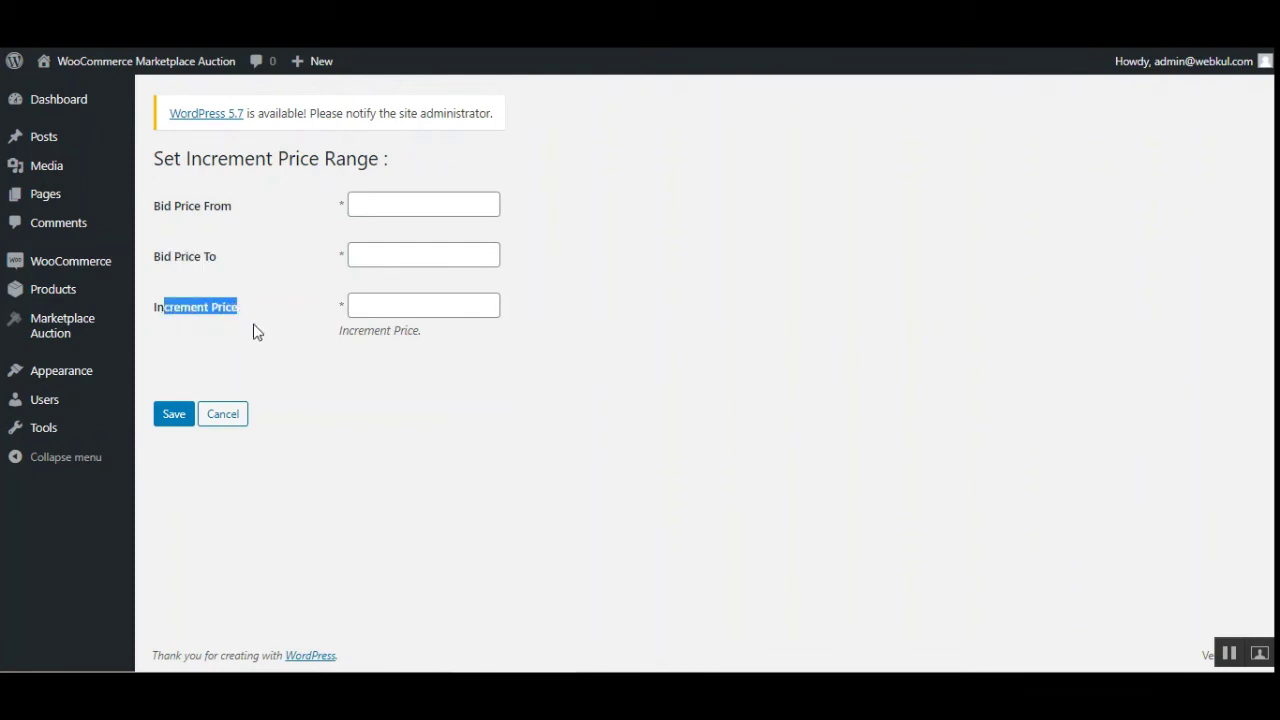
{"action": "left_click", "coordinate": [233, 427]}
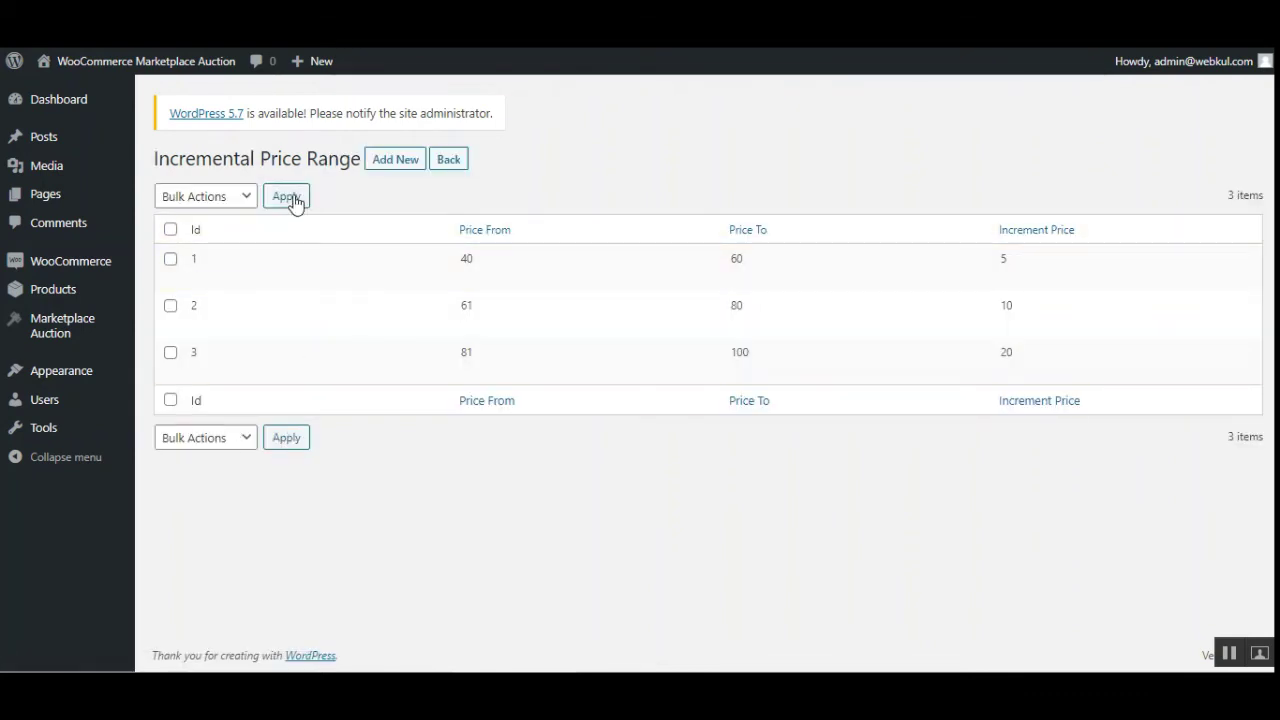
Return to the auction configuration and check the choices offered for Enable Incremental Auction
{"action": "left_click", "coordinate": [448, 162]}
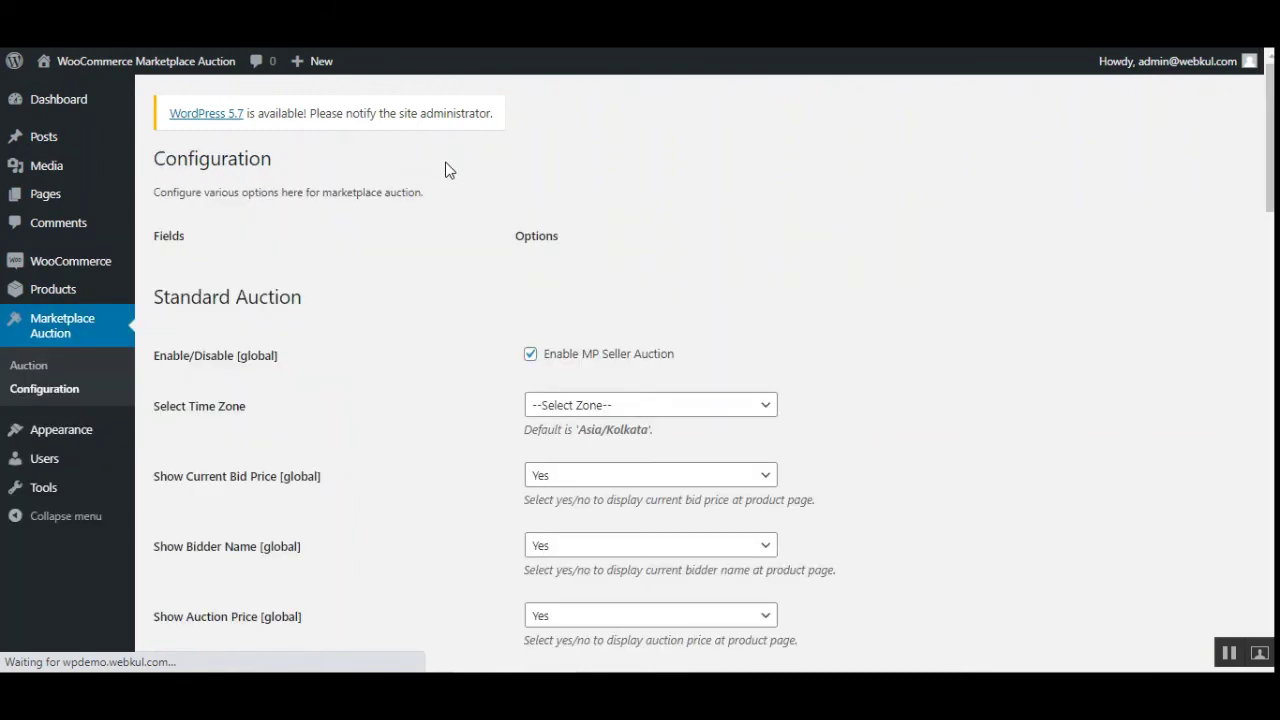
{"action": "scroll", "coordinate": [1249, 163], "scroll_direction": "down", "scroll_amount": 3}
{"action": "scroll", "coordinate": [714, 369], "scroll_direction": "down", "scroll_amount": 3}
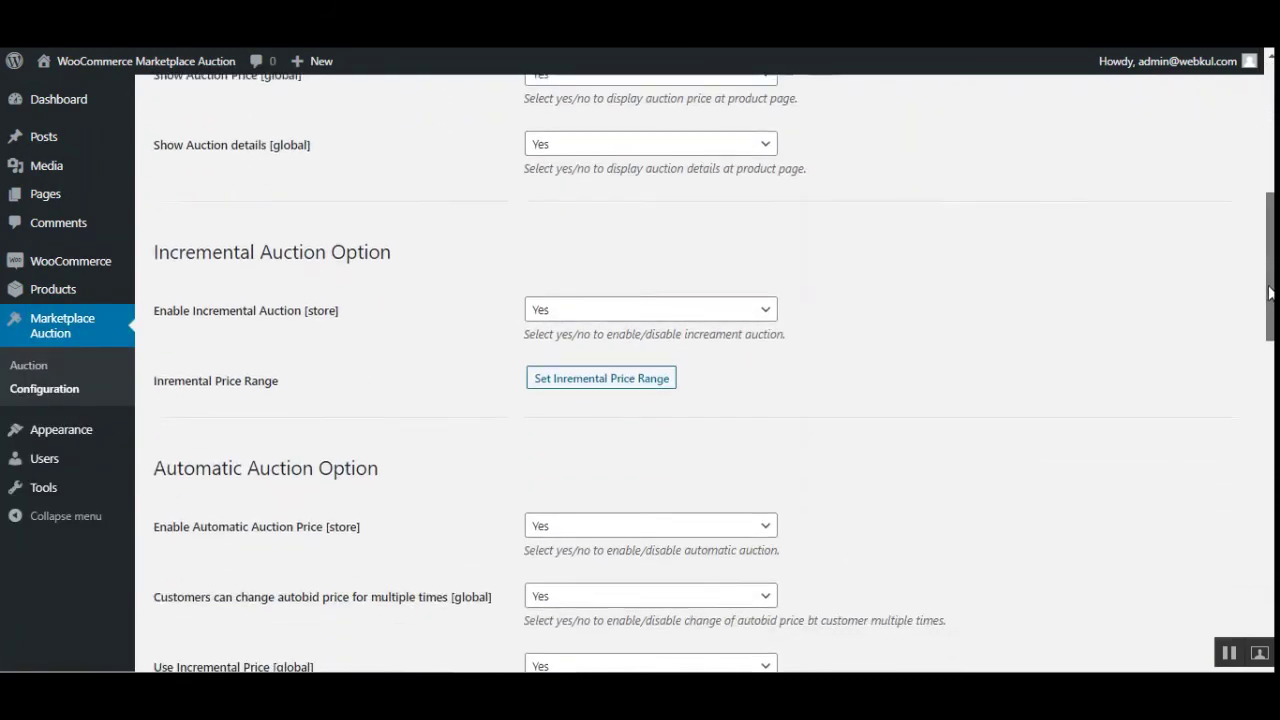
{"action": "left_click", "coordinate": [580, 192]}
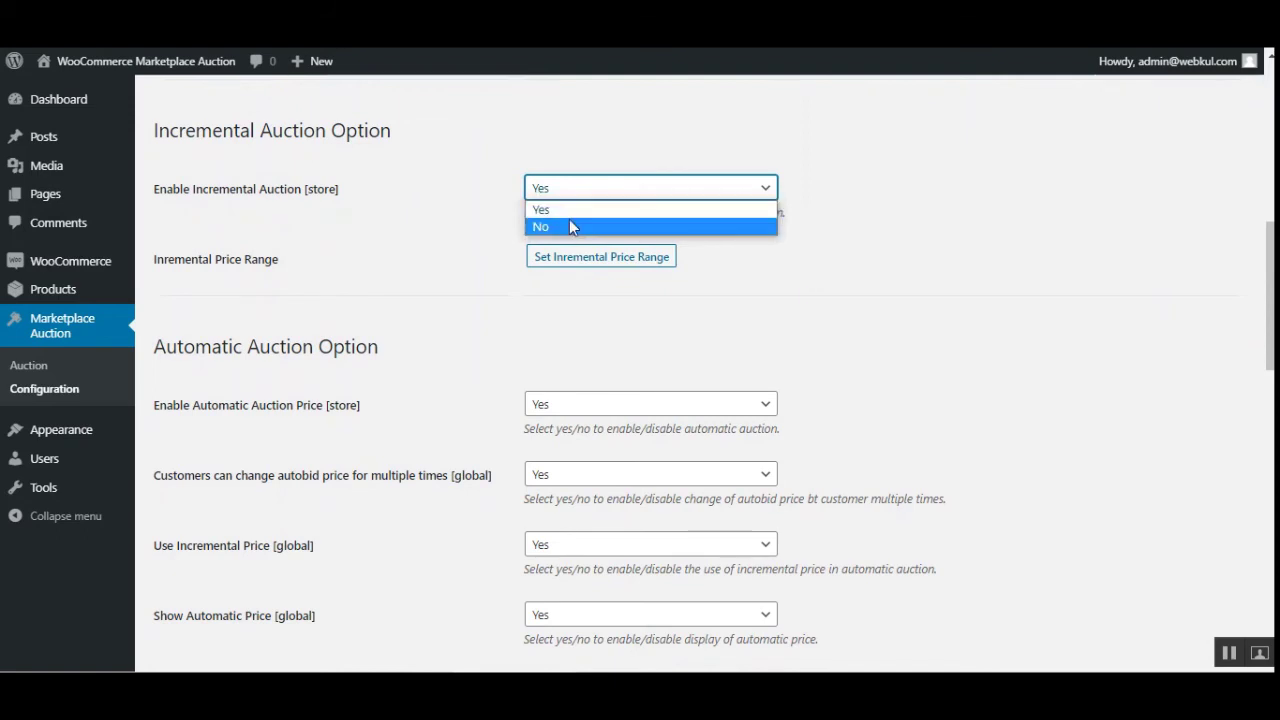
{"action": "left_click", "coordinate": [966, 213]}
Examine the Enable Automatic Auction Price setting and its choices in the Automatic Auction Option section
{"action": "left_click_drag", "start_coordinate": [1270, 258], "coordinate": [1270, 302]}
{"action": "left_click_drag", "start_coordinate": [190, 188], "coordinate": [374, 172]}
{"action": "left_click", "coordinate": [391, 174]}
{"action": "left_click_drag", "start_coordinate": [180, 232], "coordinate": [349, 257]}
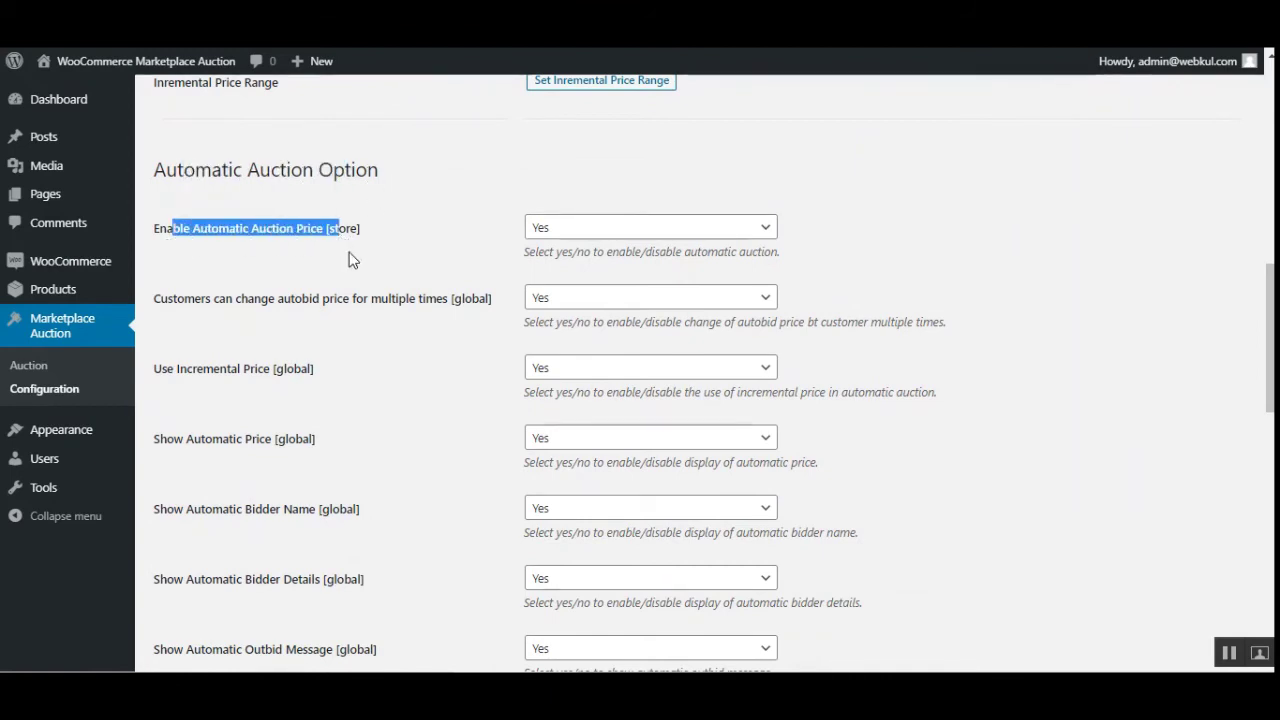
{"action": "left_click", "coordinate": [357, 270]}
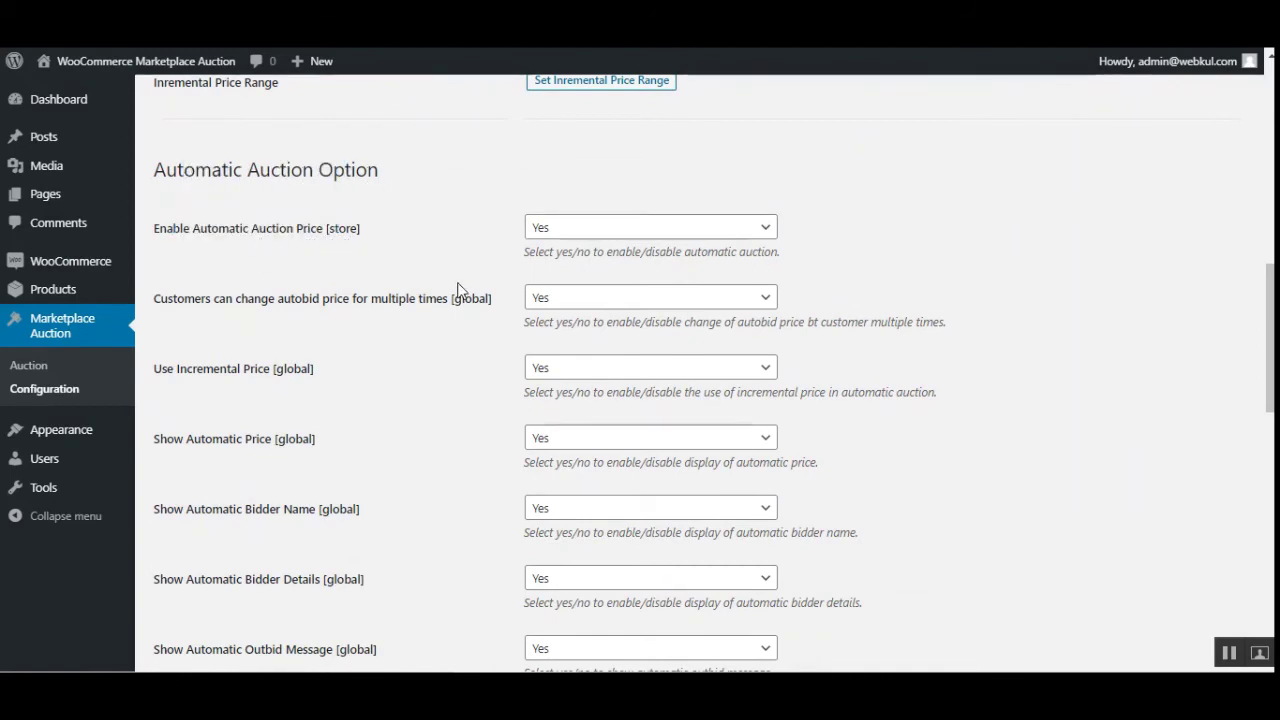
{"action": "left_click", "coordinate": [575, 236]}
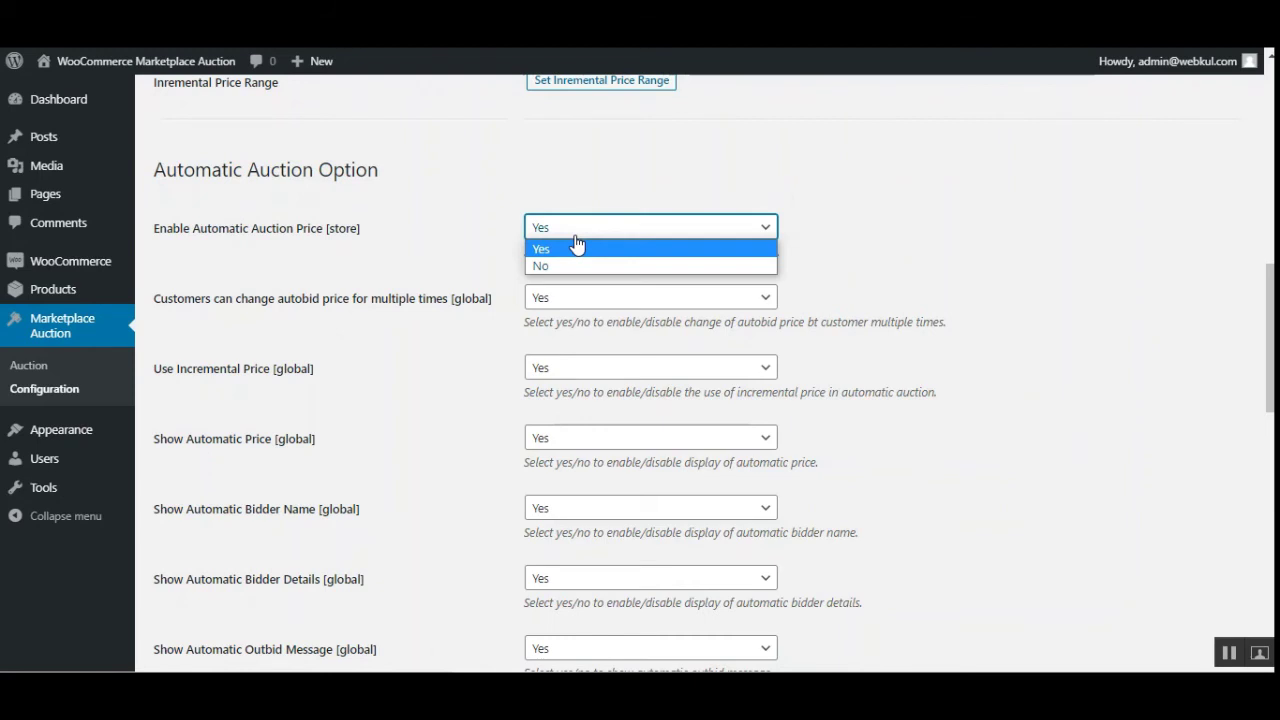
{"action": "left_click", "coordinate": [390, 247]}
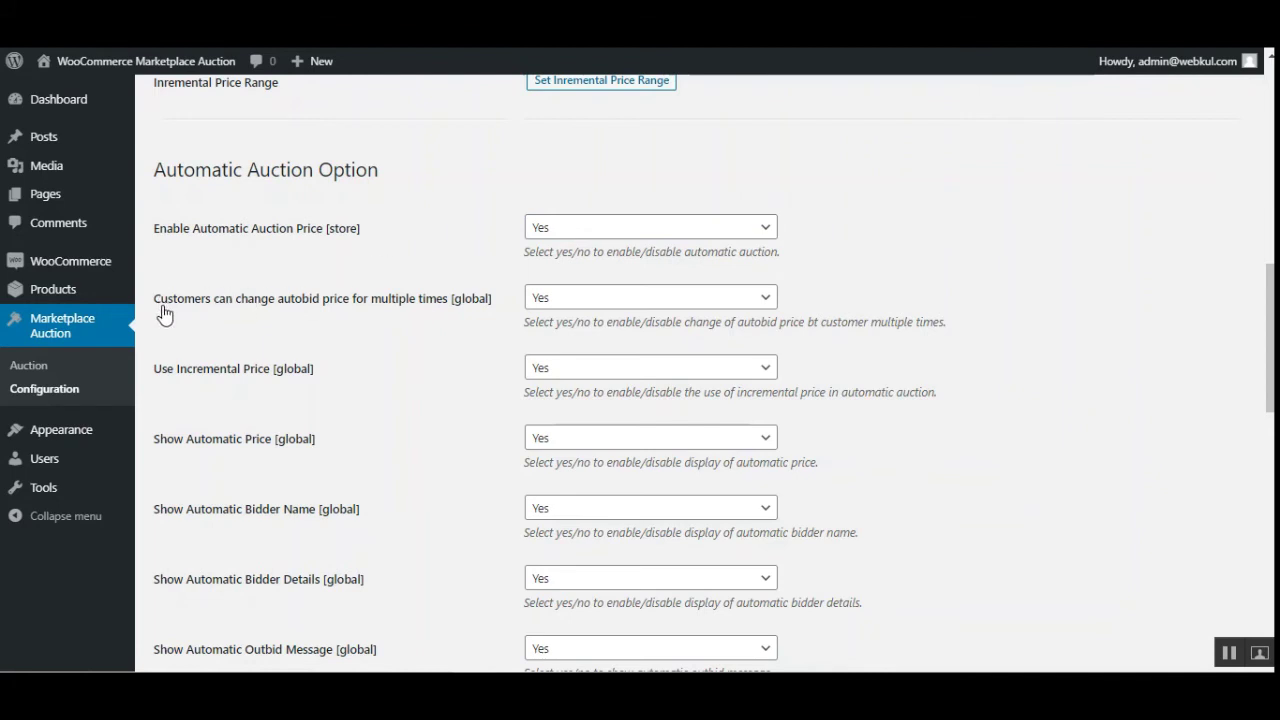
Check the settings for customers changing the autobid price multiple times and for using the incremental price in automatic auctions
{"action": "left_click_drag", "start_coordinate": [168, 308], "coordinate": [452, 308]}
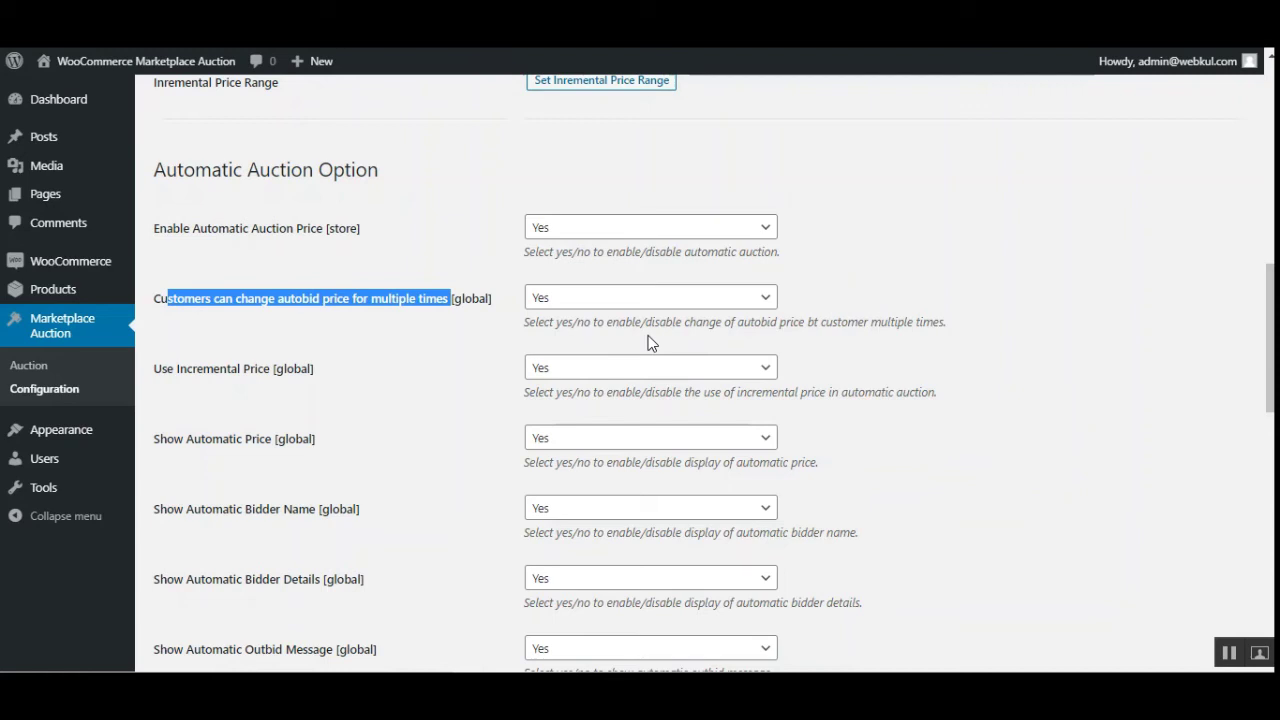
{"action": "left_click", "coordinate": [374, 325]}
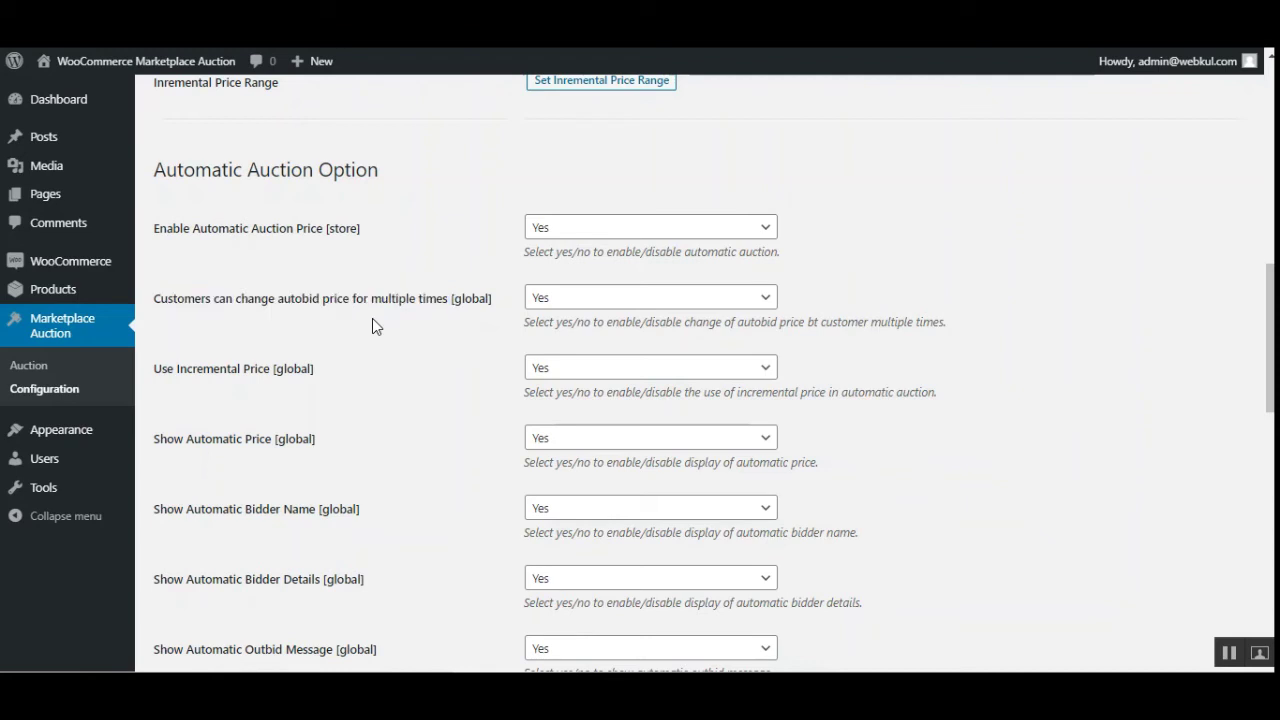
{"action": "scroll", "coordinate": [322, 280], "scroll_direction": "down", "scroll_amount": 2}
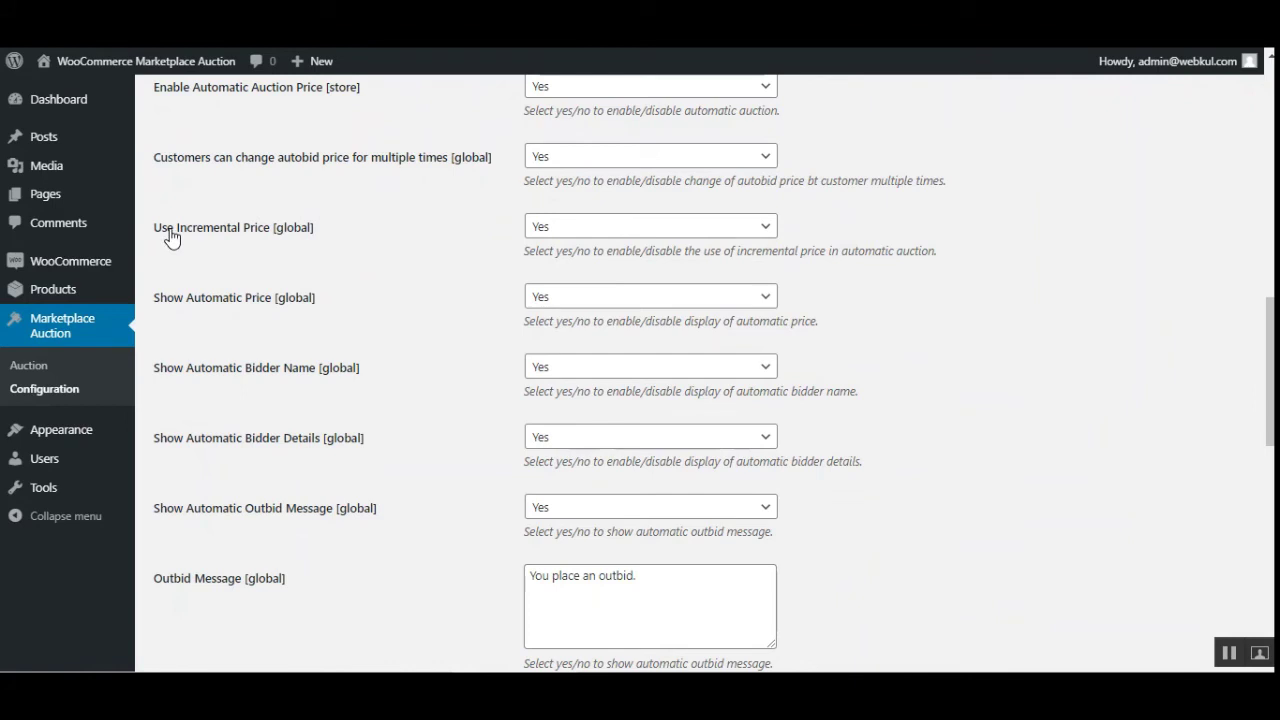
{"action": "left_click_drag", "start_coordinate": [168, 230], "coordinate": [287, 232]}
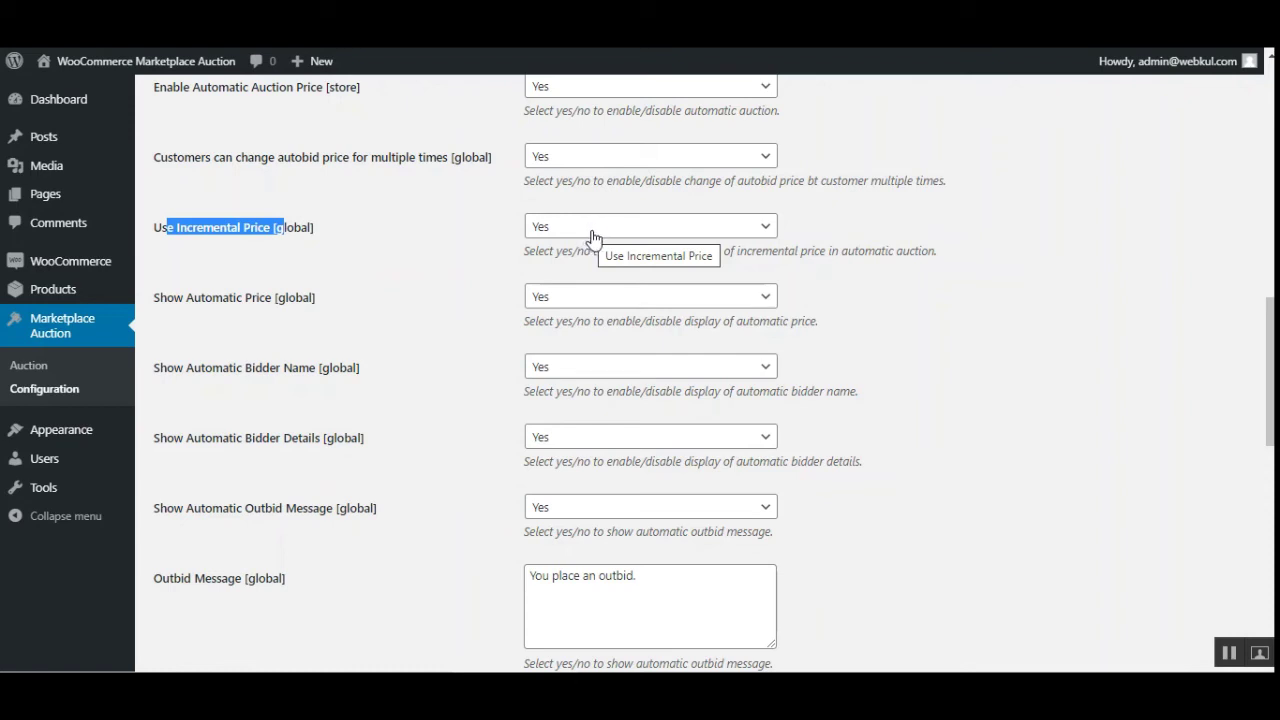
Review the automatic auction settings for showing the automatic price, bidder name, bidder details and outbid message
{"action": "left_click", "coordinate": [1232, 660]}
{"action": "left_click_drag", "start_coordinate": [176, 302], "coordinate": [271, 305]}
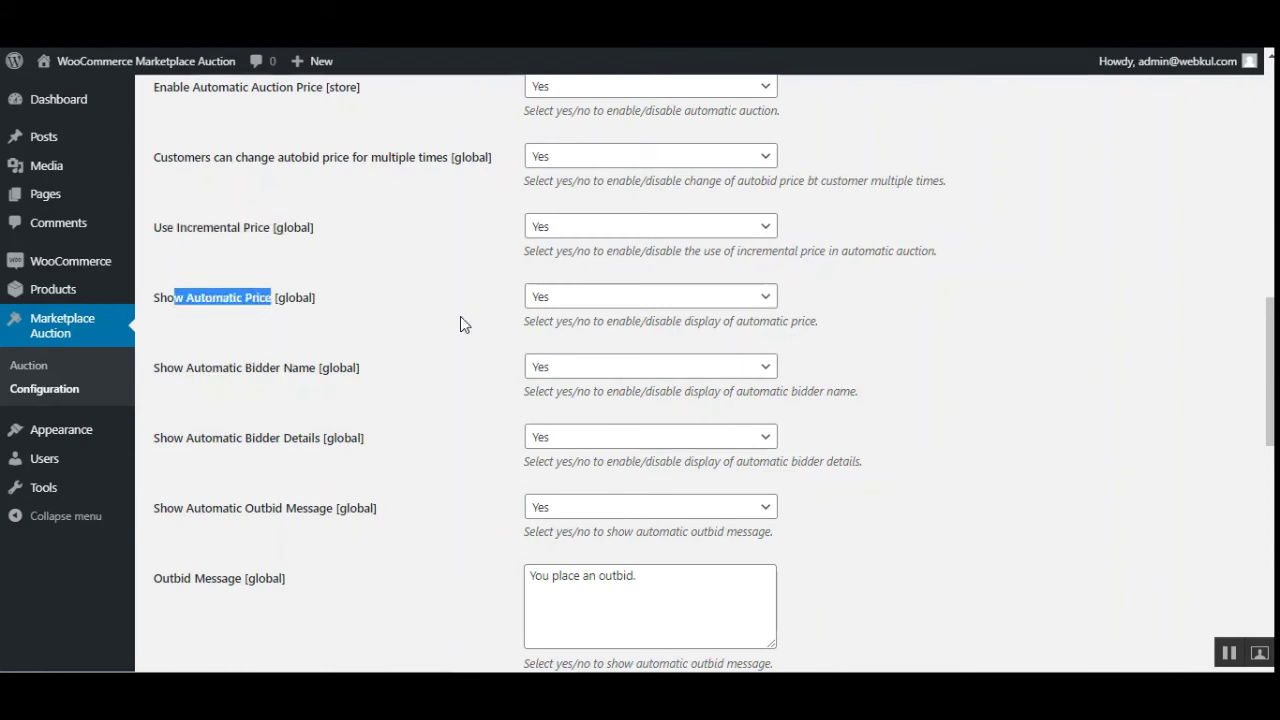
{"action": "left_click_drag", "start_coordinate": [190, 372], "coordinate": [328, 372]}
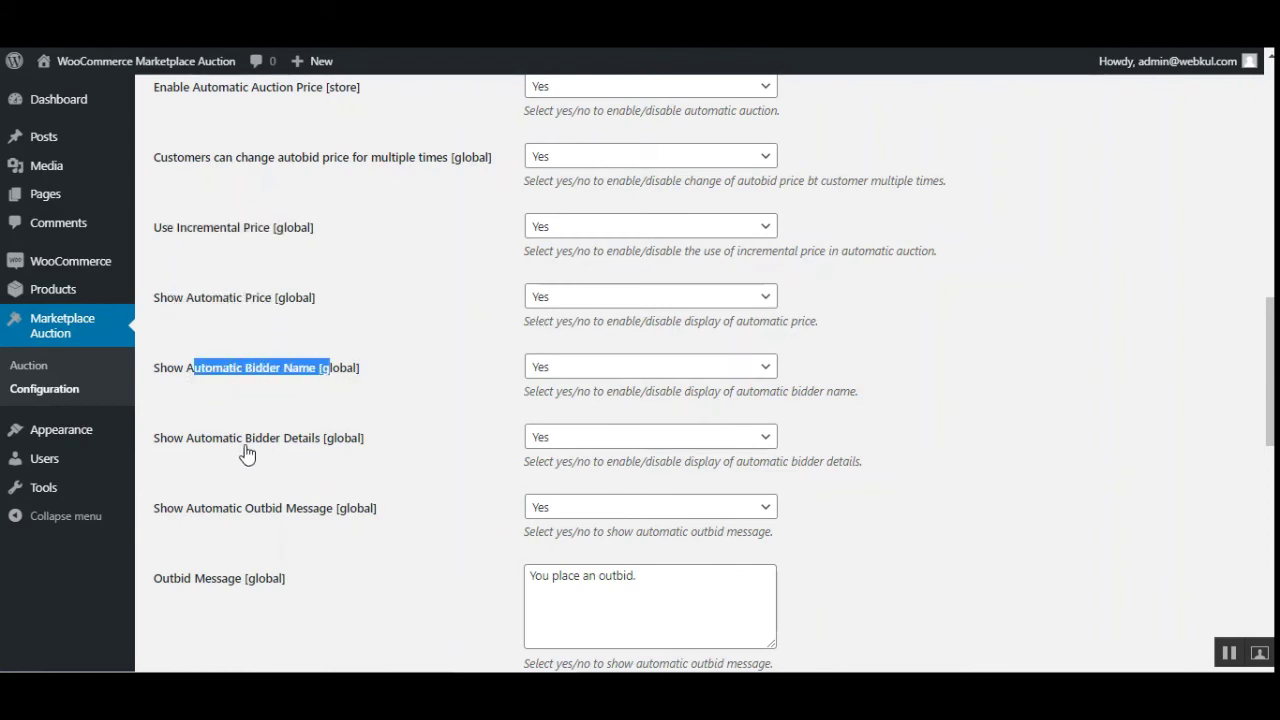
{"action": "left_click_drag", "start_coordinate": [178, 444], "coordinate": [322, 440]}
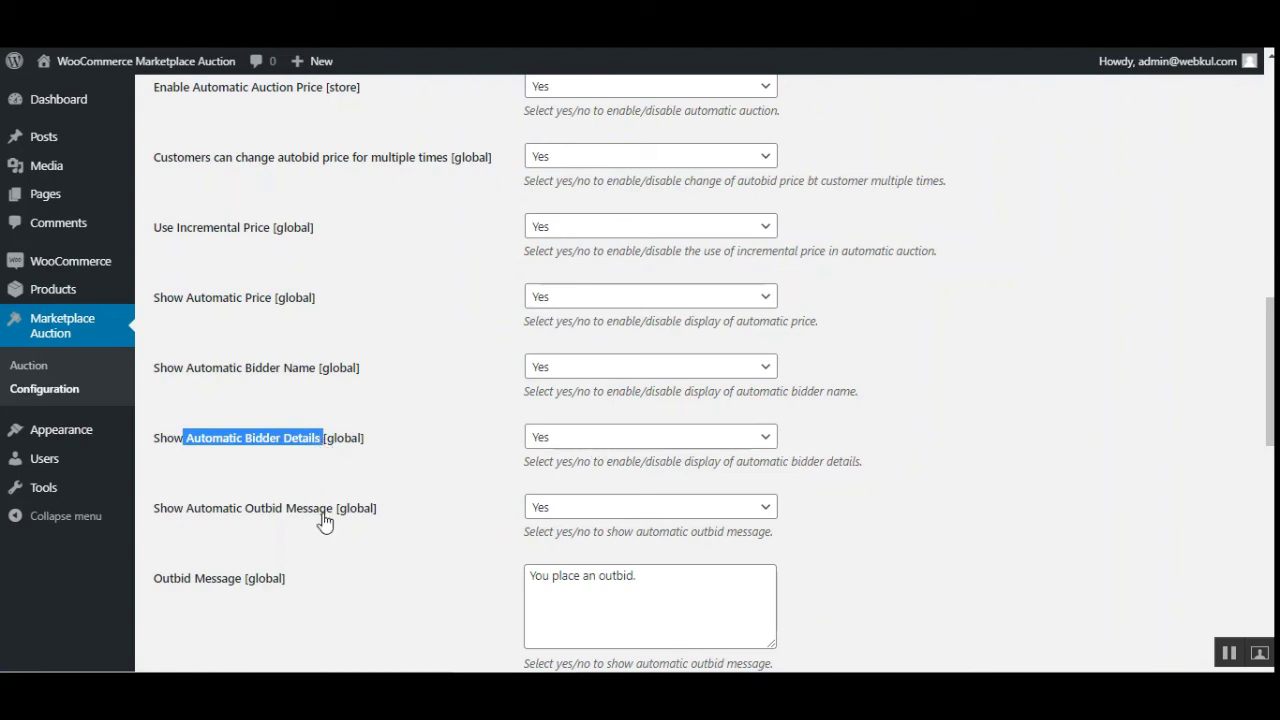
{"action": "left_click_drag", "start_coordinate": [182, 520], "coordinate": [352, 520]}
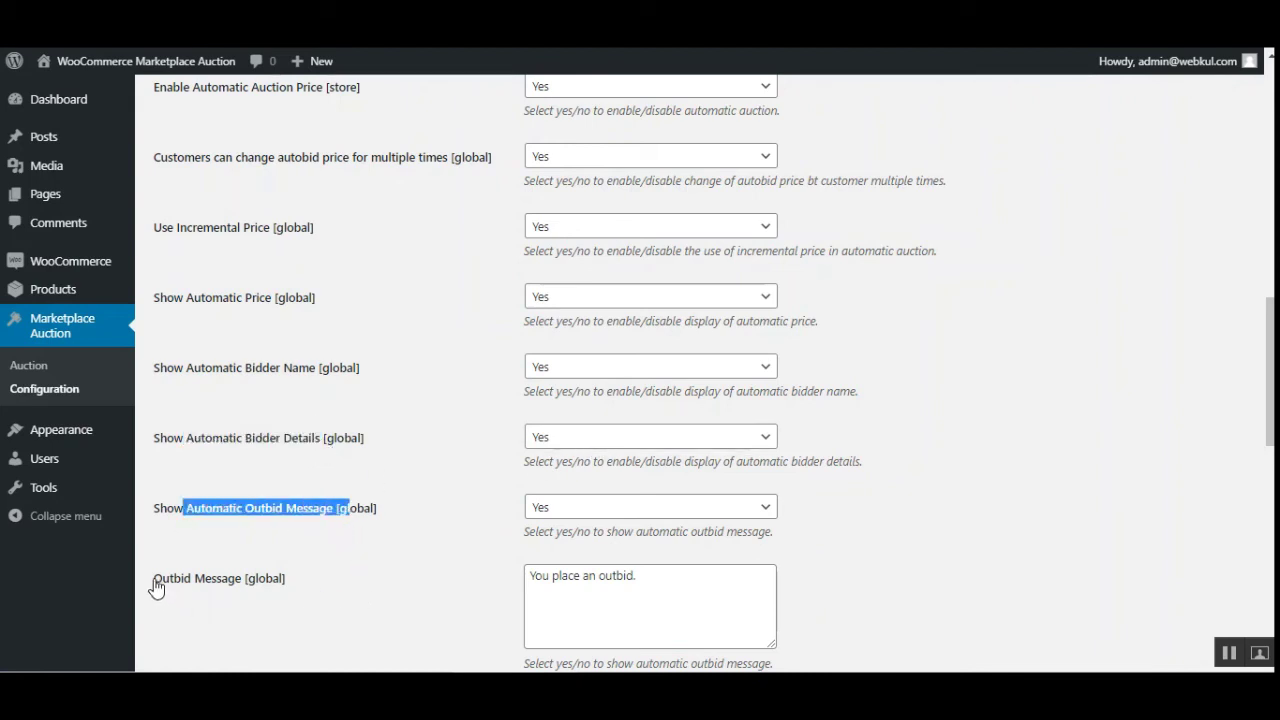
Check the Outbid Message setting and its message text in the automatic auction options
{"action": "scroll", "coordinate": [293, 457], "scroll_direction": "down", "scroll_amount": 2}
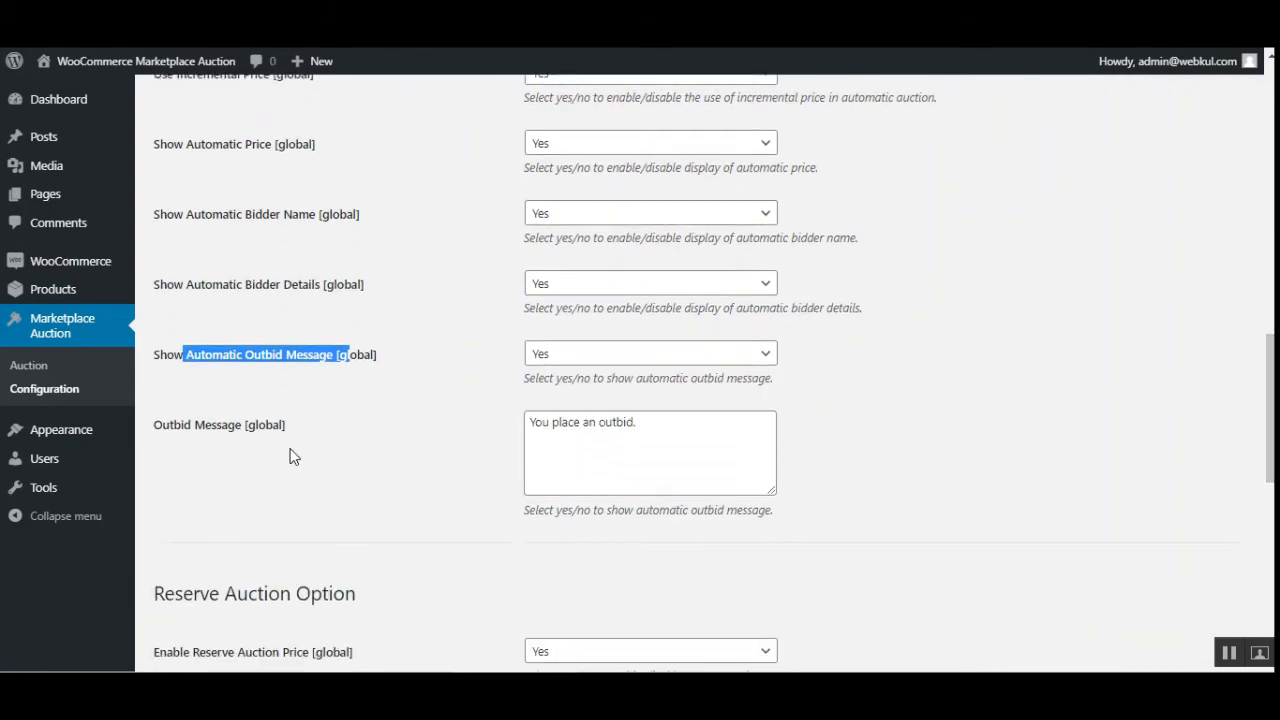
{"action": "left_click", "coordinate": [242, 376]}
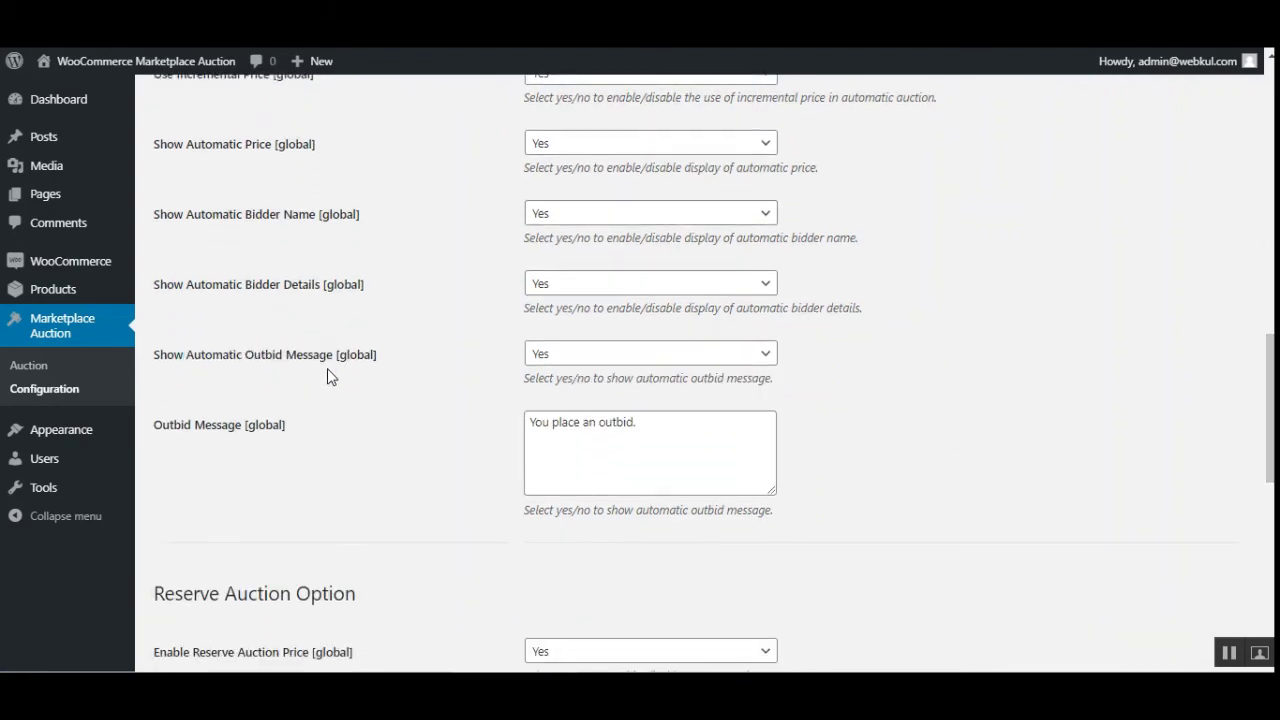
{"action": "left_click_drag", "start_coordinate": [193, 440], "coordinate": [234, 446]}
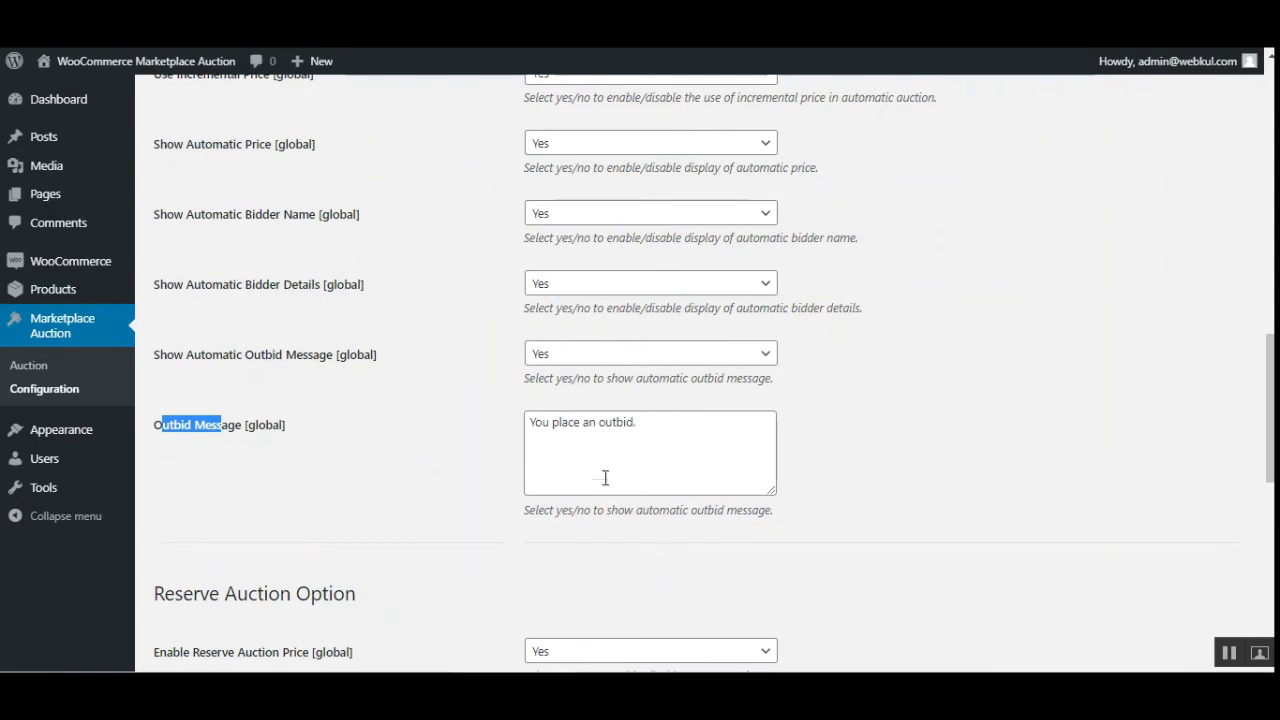
{"action": "left_click_drag", "start_coordinate": [640, 426], "coordinate": [528, 422]}
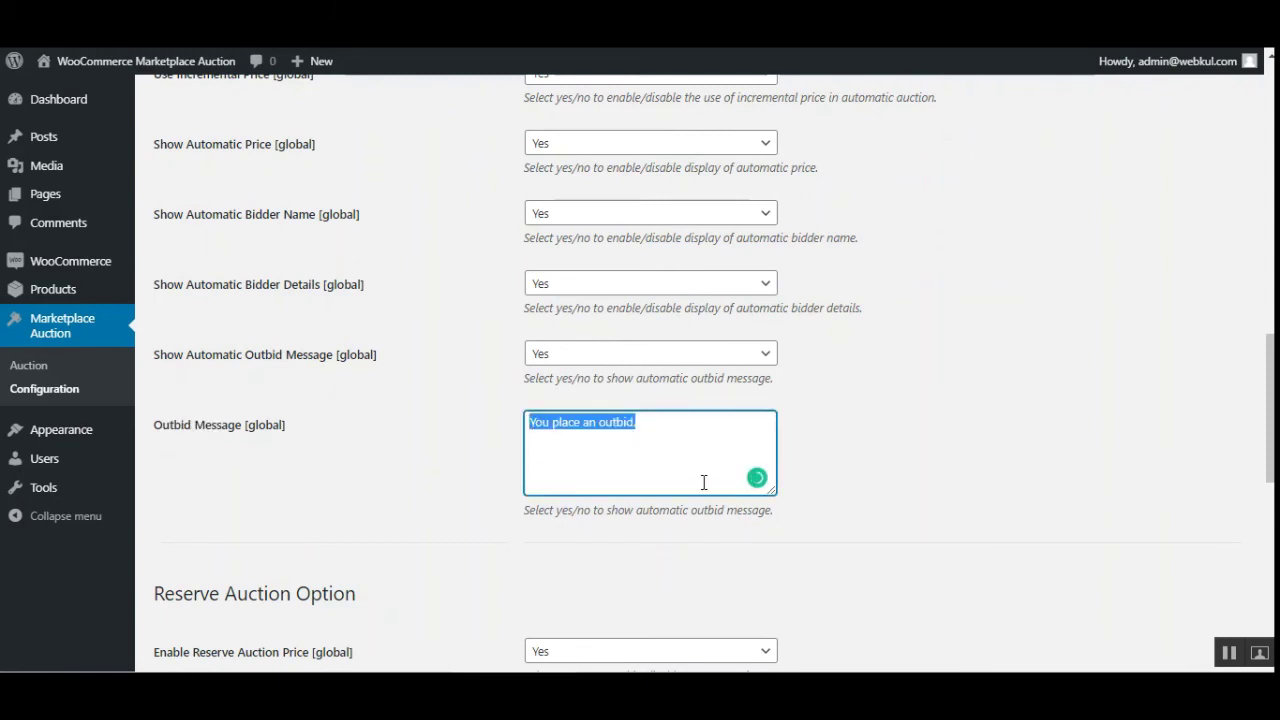
Examine the Enable Reserve Auction Price setting and its Yes and No choices, leaving it on Yes
{"action": "scroll", "coordinate": [958, 488], "scroll_direction": "down", "scroll_amount": 4}
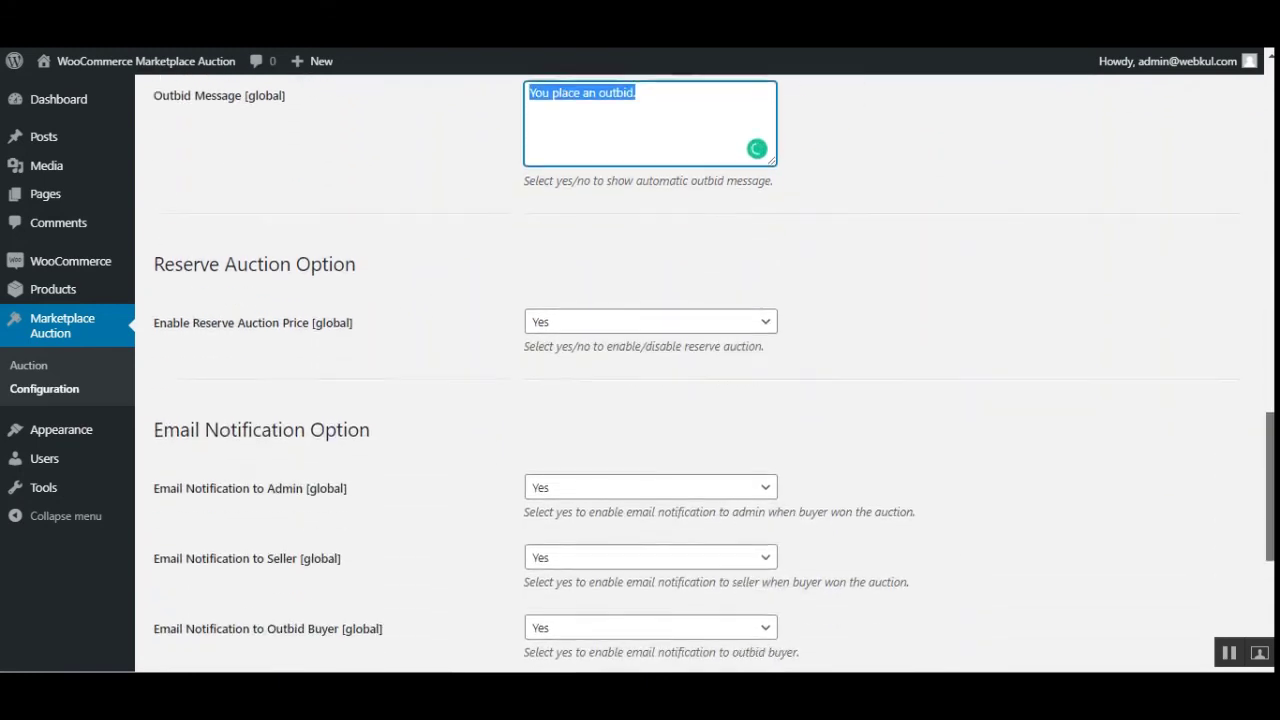
{"action": "left_click_drag", "start_coordinate": [172, 306], "coordinate": [331, 314]}
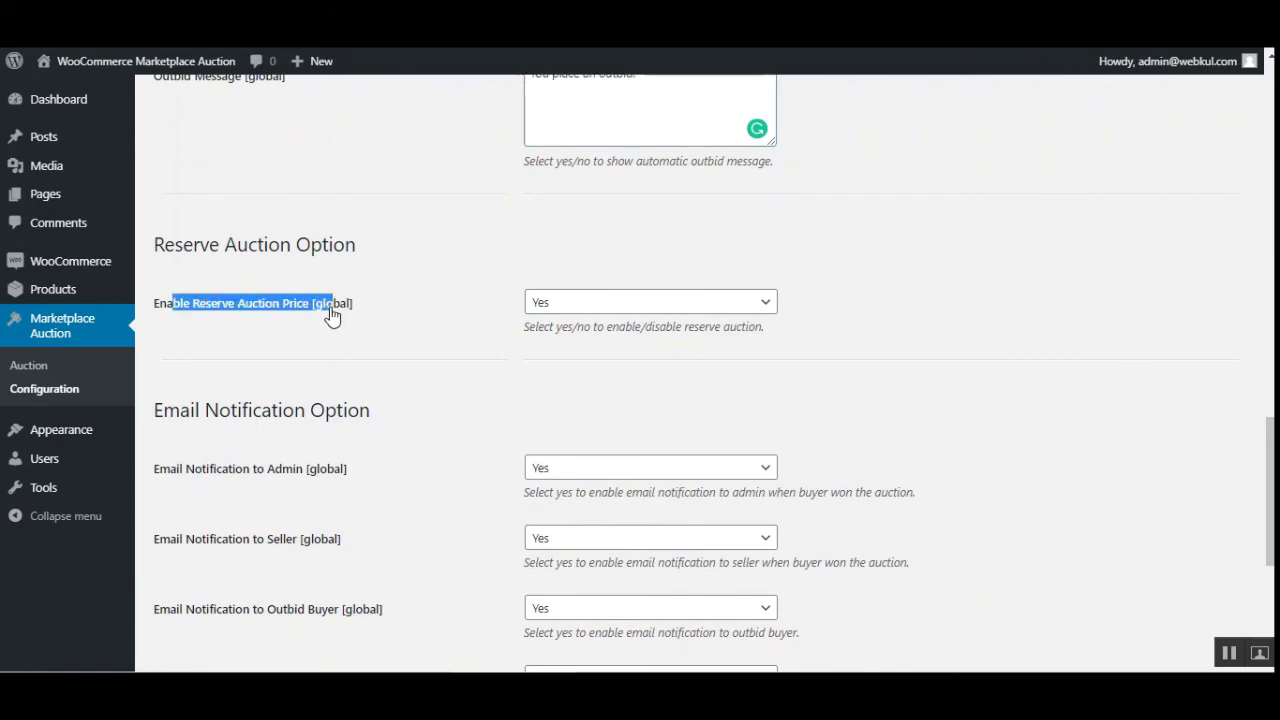
{"action": "left_click", "coordinate": [373, 343]}
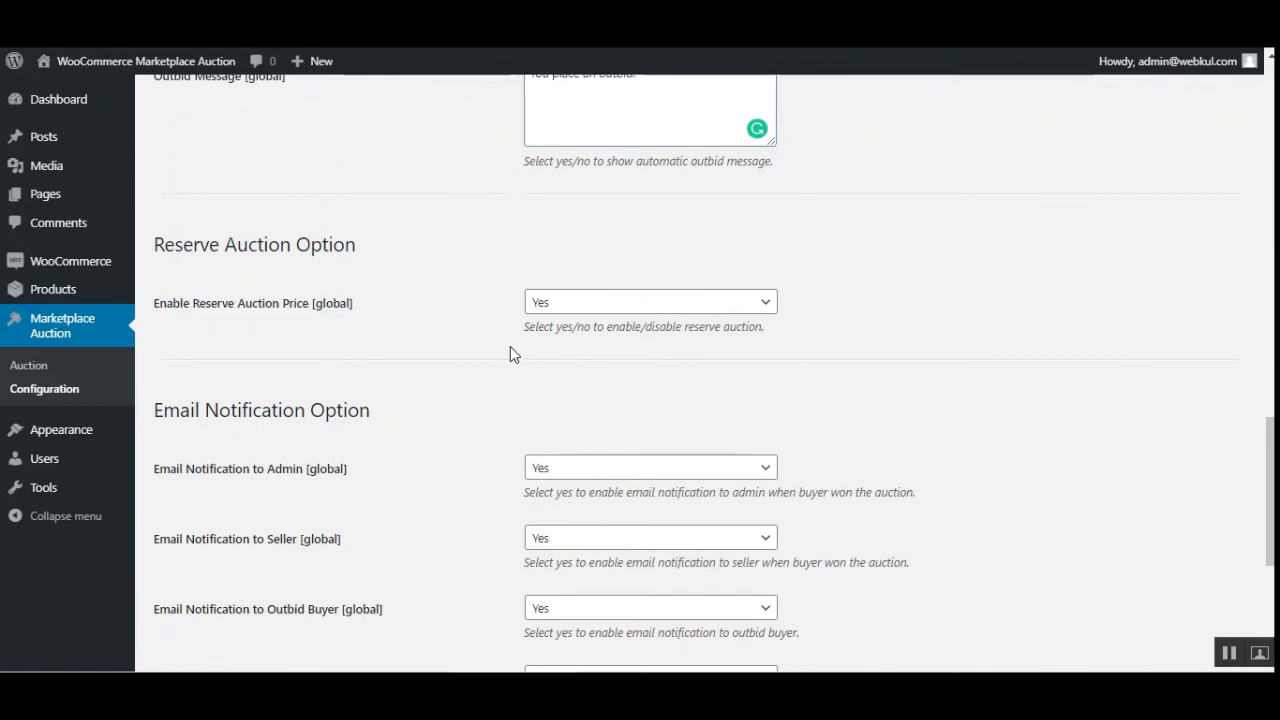
{"action": "left_click", "coordinate": [626, 306]}
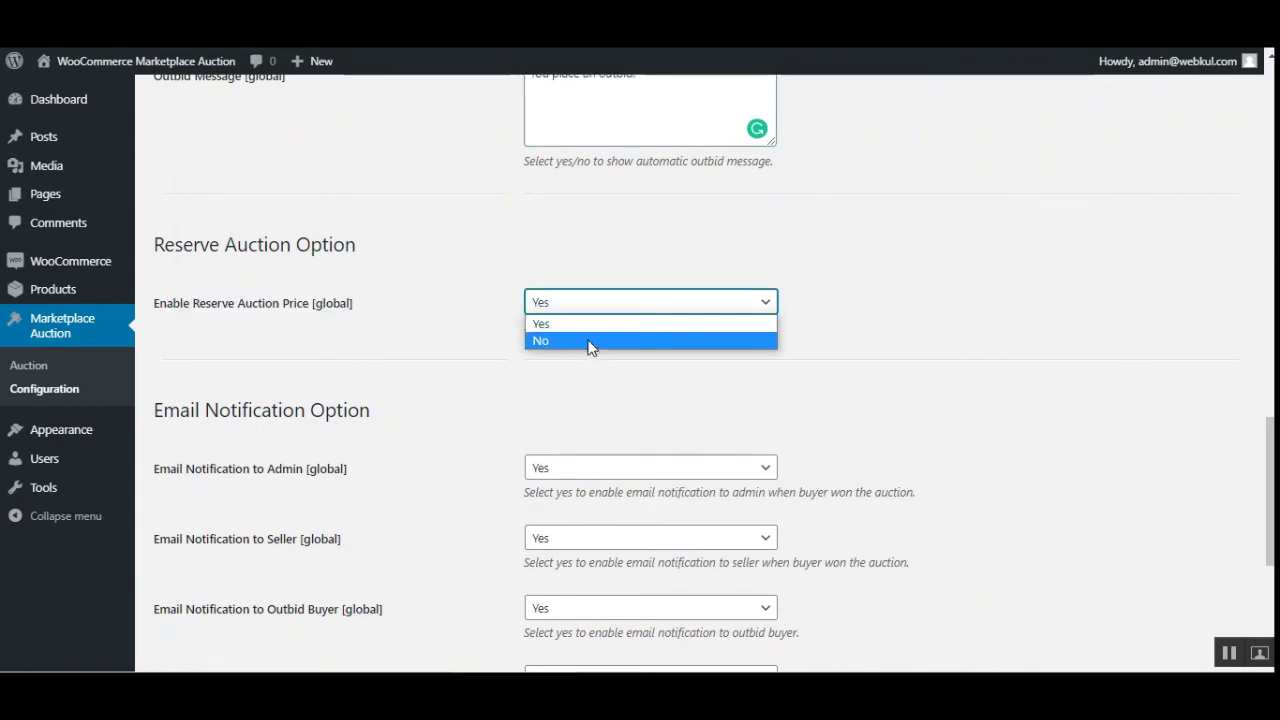
{"action": "left_click", "coordinate": [589, 342]}
{"action": "left_click", "coordinate": [600, 308]}
{"action": "left_click", "coordinate": [589, 325]}
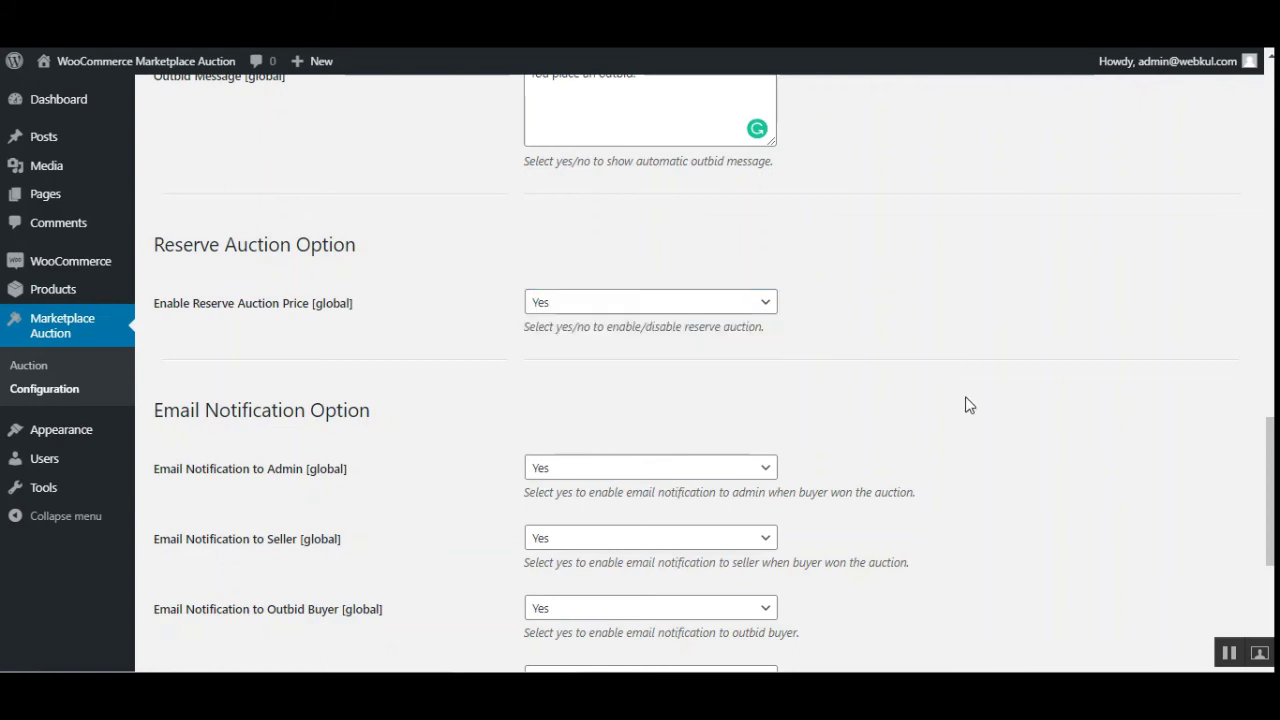
Review the Email Notification Option settings for the admin, seller, outbid buyer and winner
{"action": "scroll", "coordinate": [1270, 490], "scroll_direction": "down", "scroll_amount": 3}
{"action": "scroll", "coordinate": [1243, 509], "scroll_direction": "up", "scroll_amount": 1}
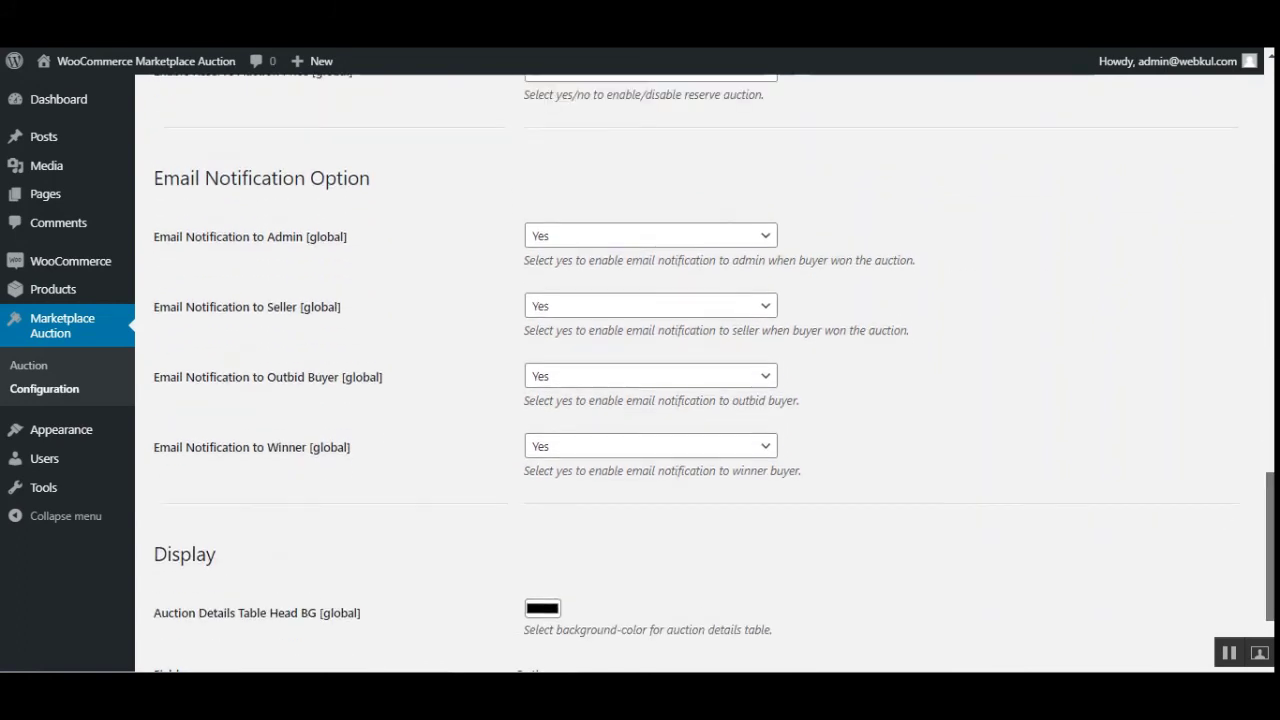
{"action": "left_click_drag", "start_coordinate": [209, 177], "coordinate": [391, 192]}
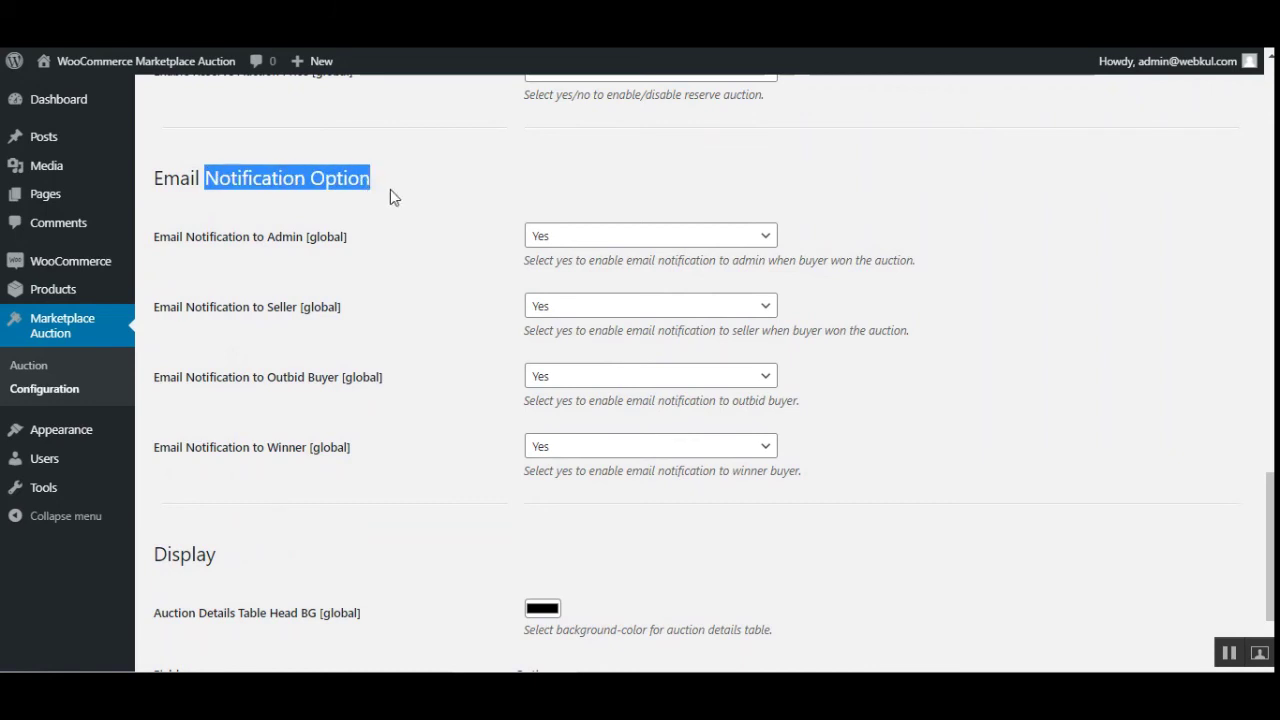
{"action": "left_click_drag", "start_coordinate": [180, 237], "coordinate": [291, 246]}
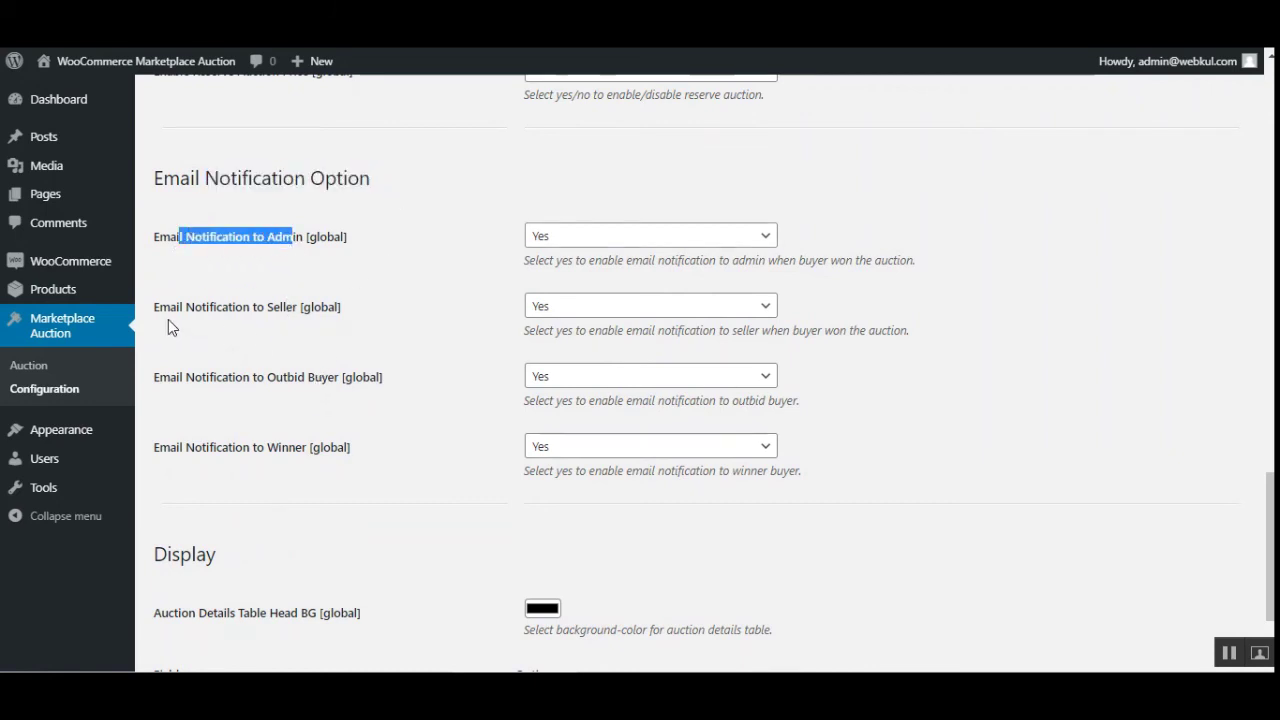
{"action": "left_click_drag", "start_coordinate": [170, 308], "coordinate": [300, 312]}
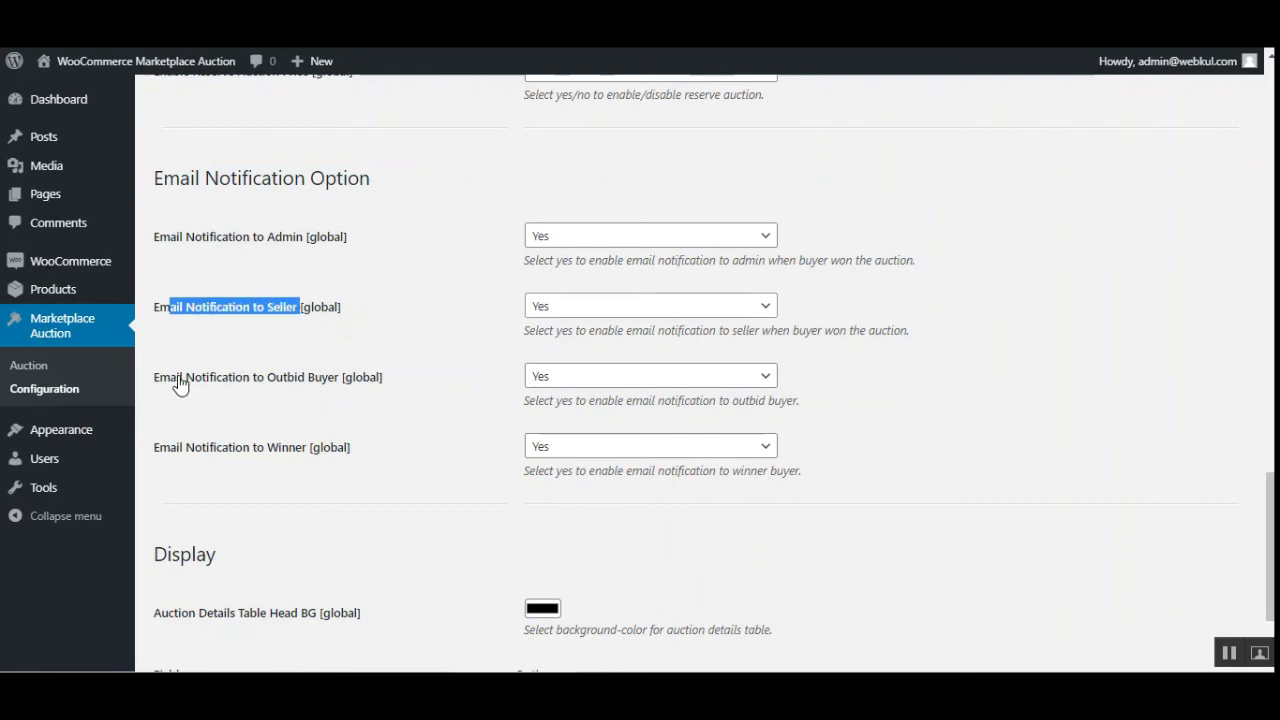
{"action": "left_click_drag", "start_coordinate": [180, 383], "coordinate": [339, 393]}
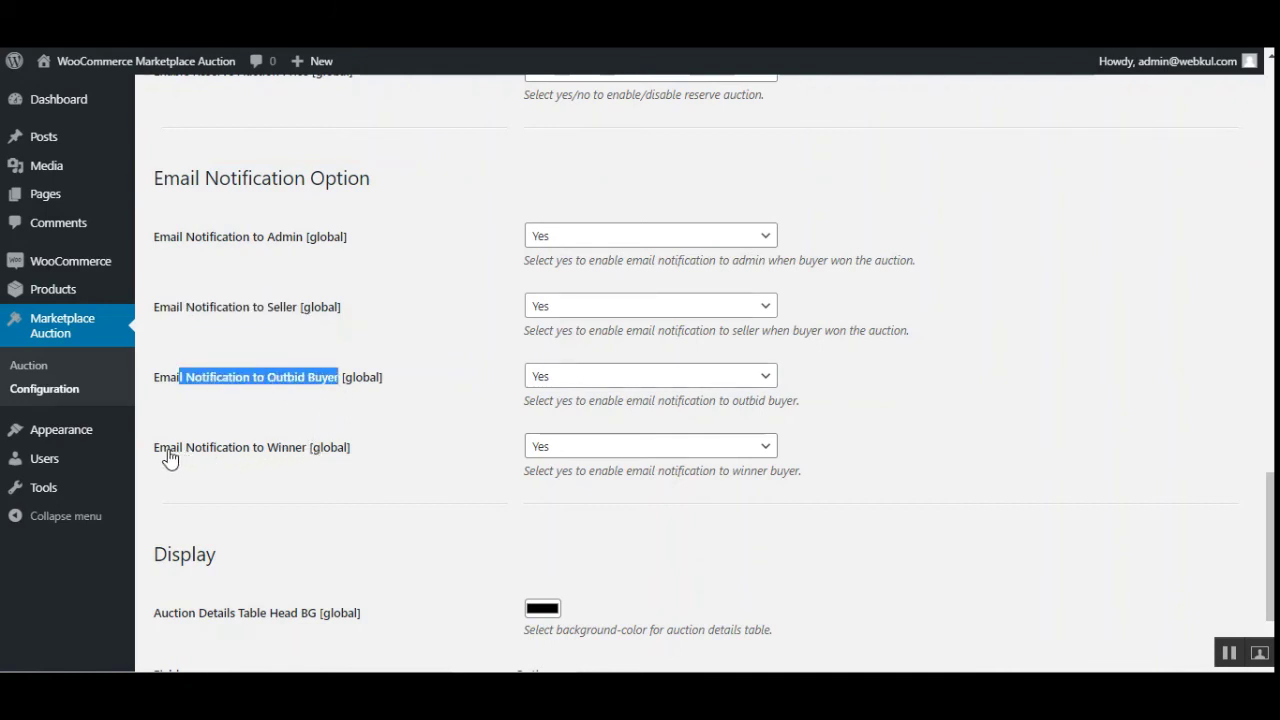
{"action": "left_click_drag", "start_coordinate": [169, 452], "coordinate": [326, 462]}
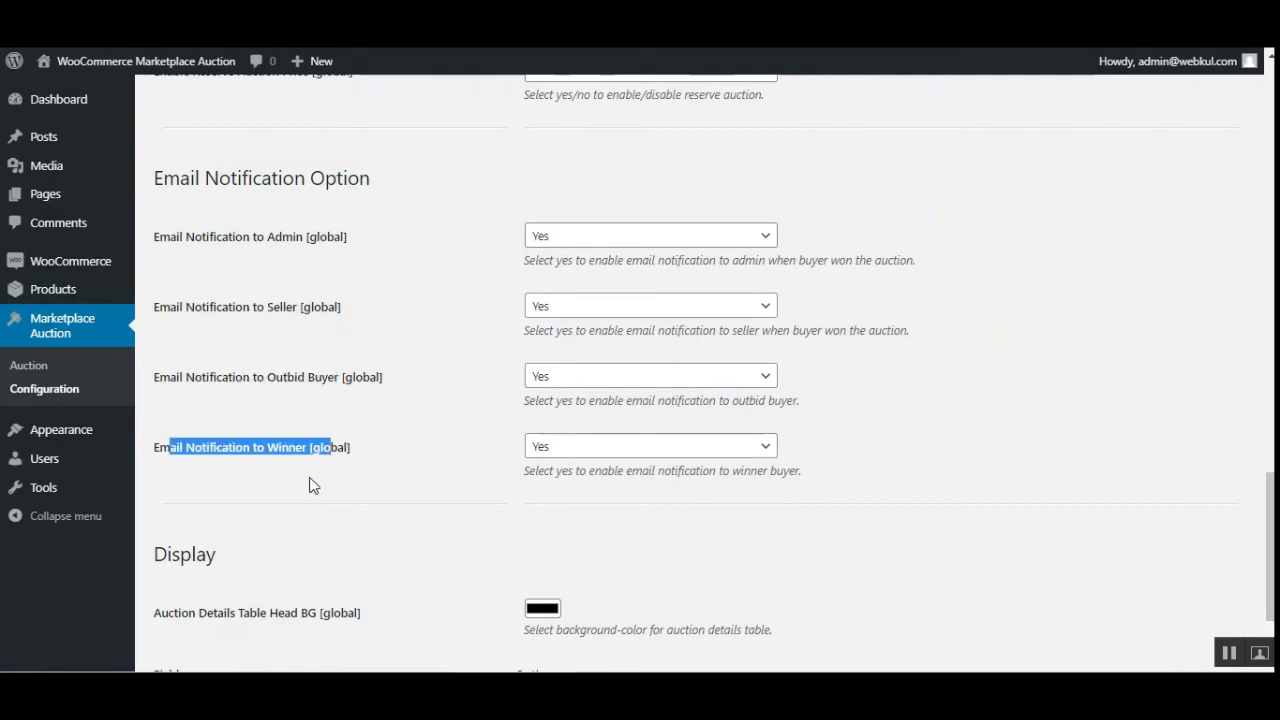
Set the Auction Details Table Head BG colour to dark red (RGB 134, 40, 40) and save the configuration
{"action": "left_click_drag", "start_coordinate": [1266, 542], "coordinate": [1272, 594]}
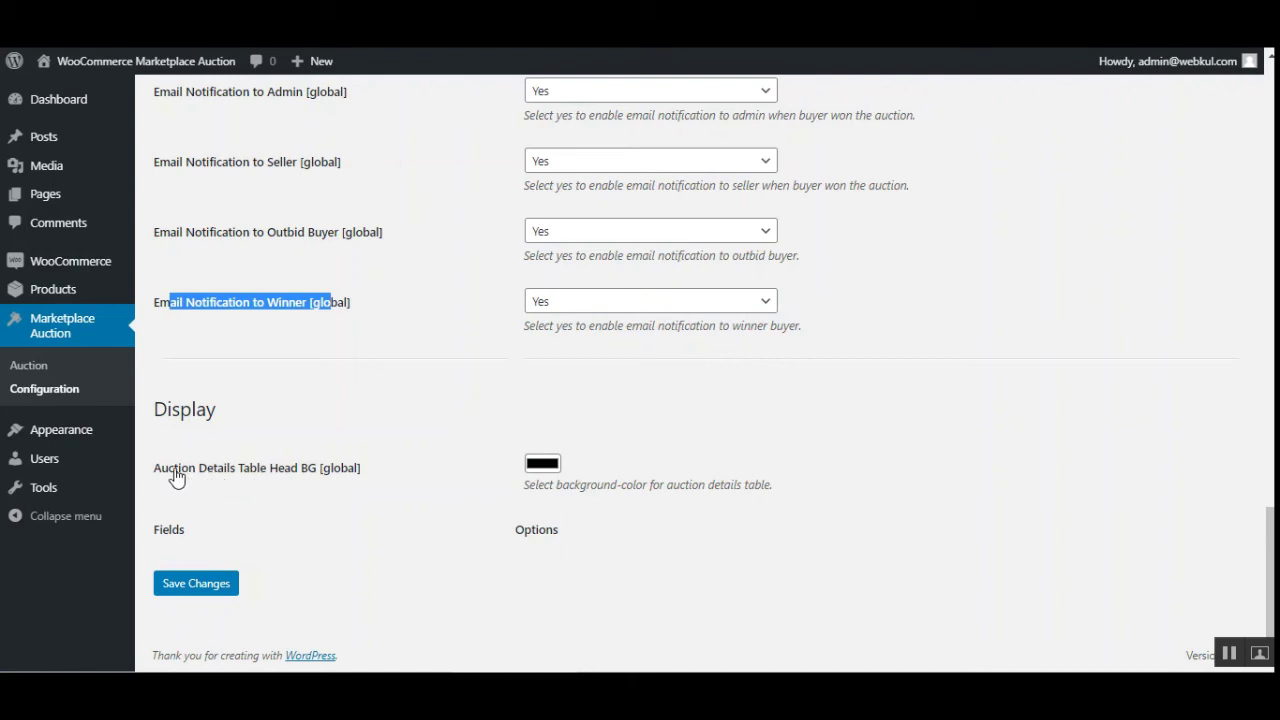
{"action": "left_click_drag", "start_coordinate": [175, 470], "coordinate": [318, 477]}
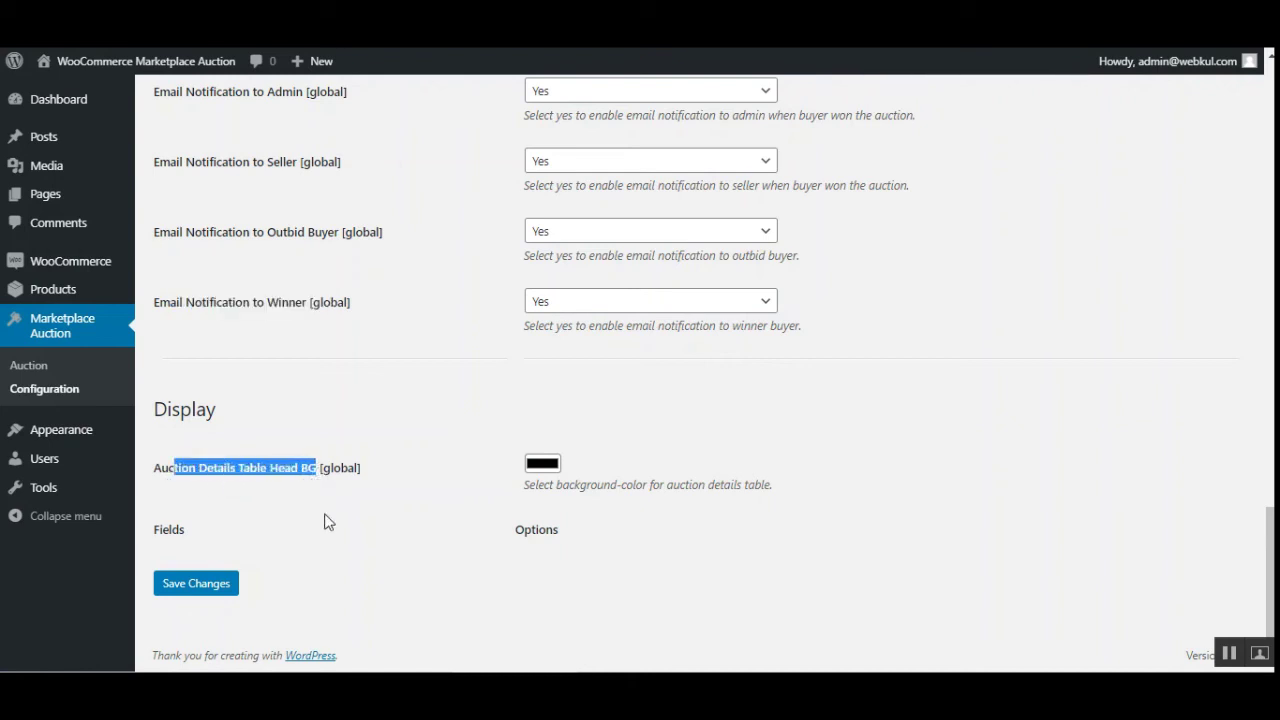
{"action": "left_click", "coordinate": [324, 515]}
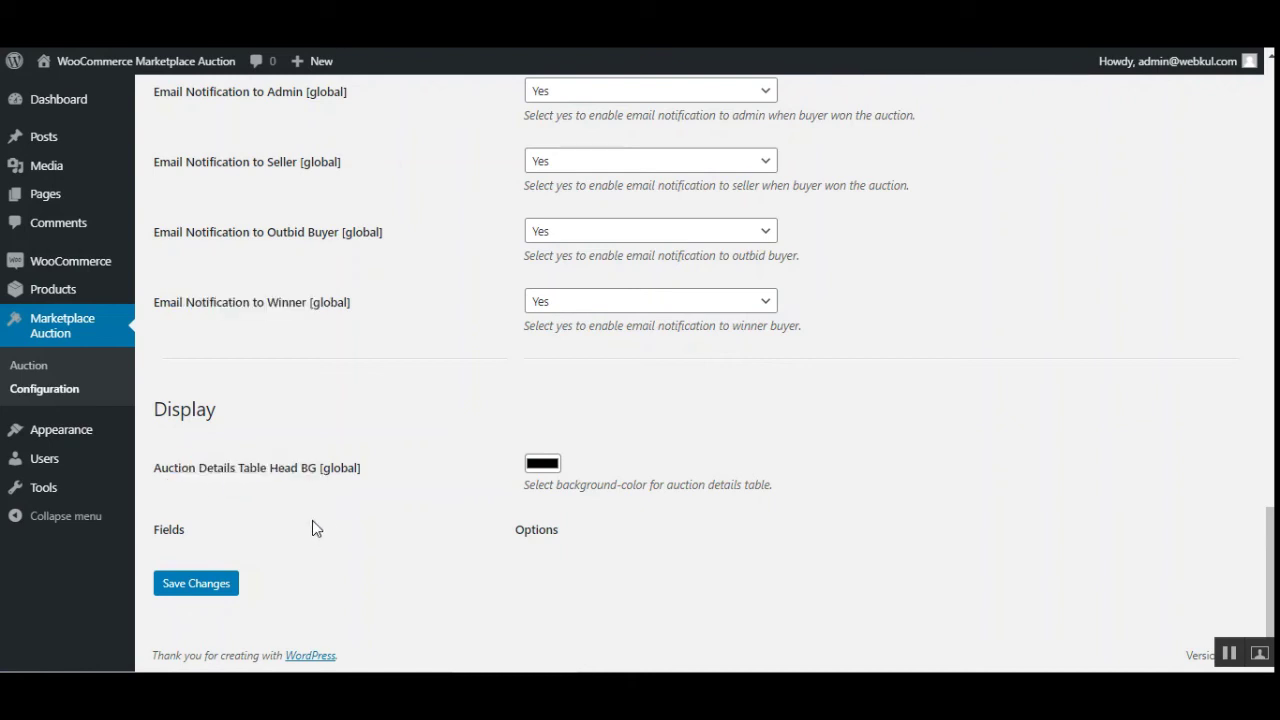
{"action": "left_click", "coordinate": [540, 464]}
{"action": "left_click", "coordinate": [663, 299]}
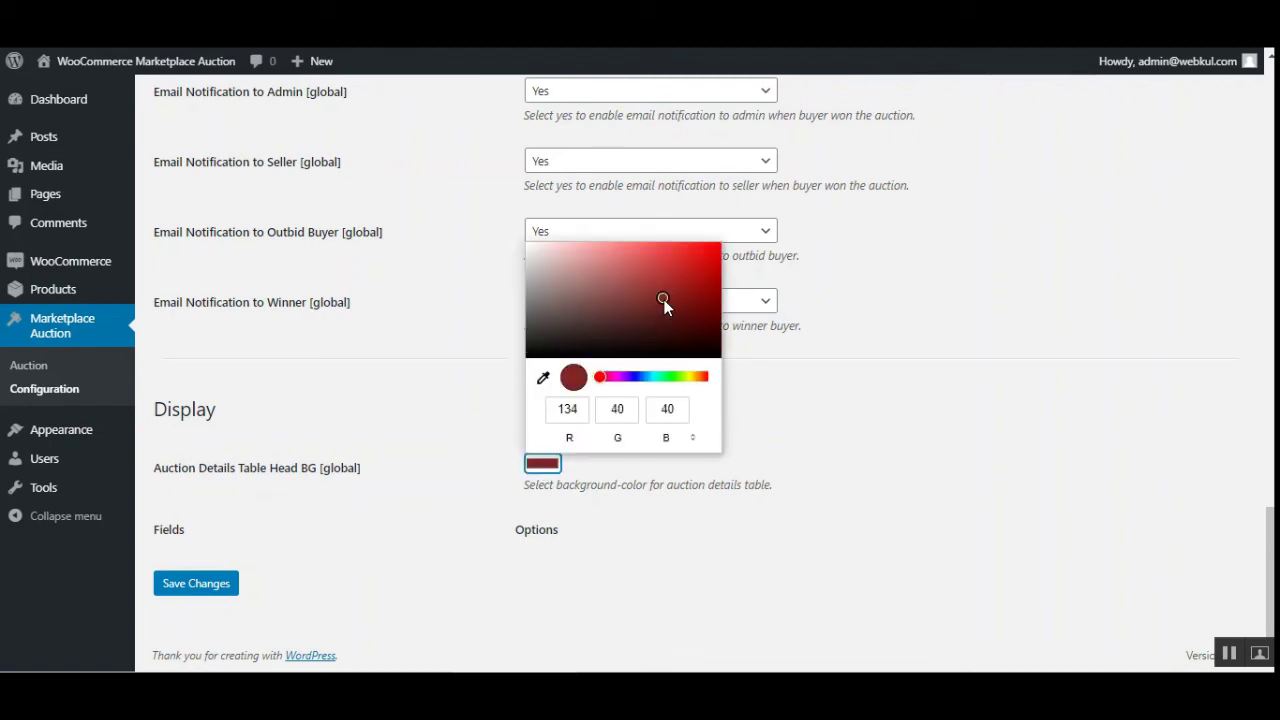
{"action": "left_click", "coordinate": [423, 571]}
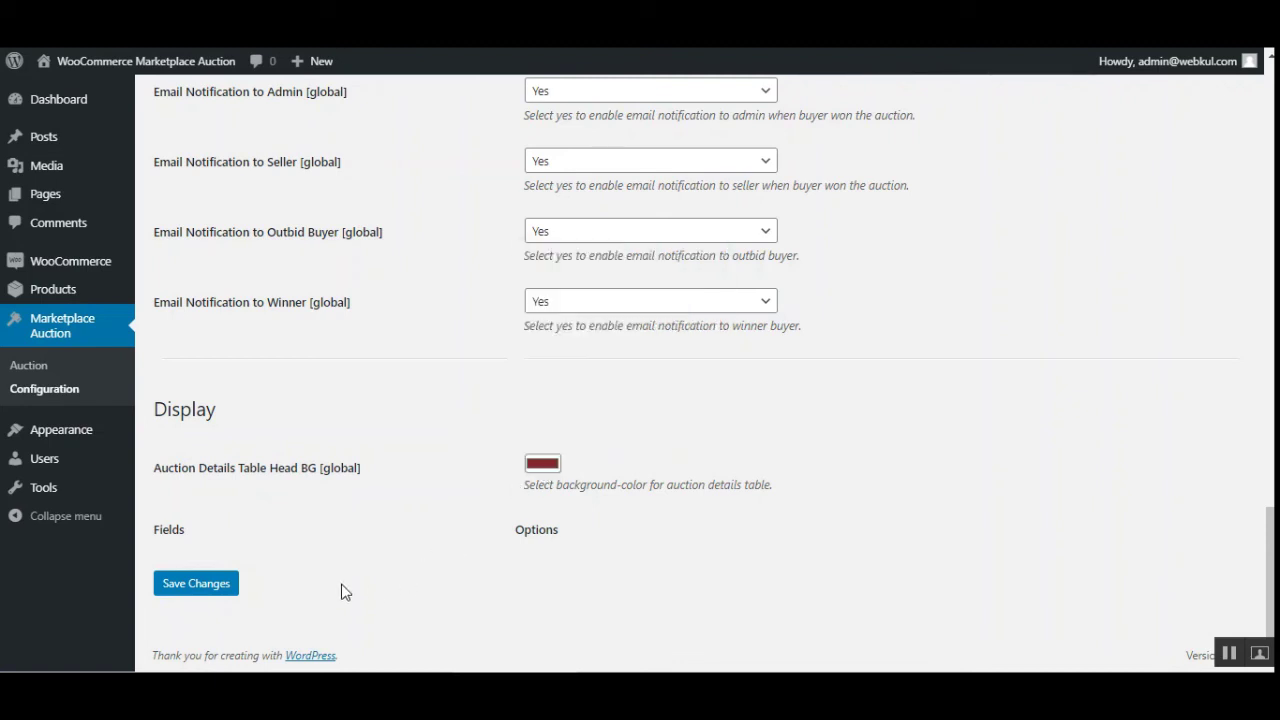
{"action": "left_click", "coordinate": [190, 590]}
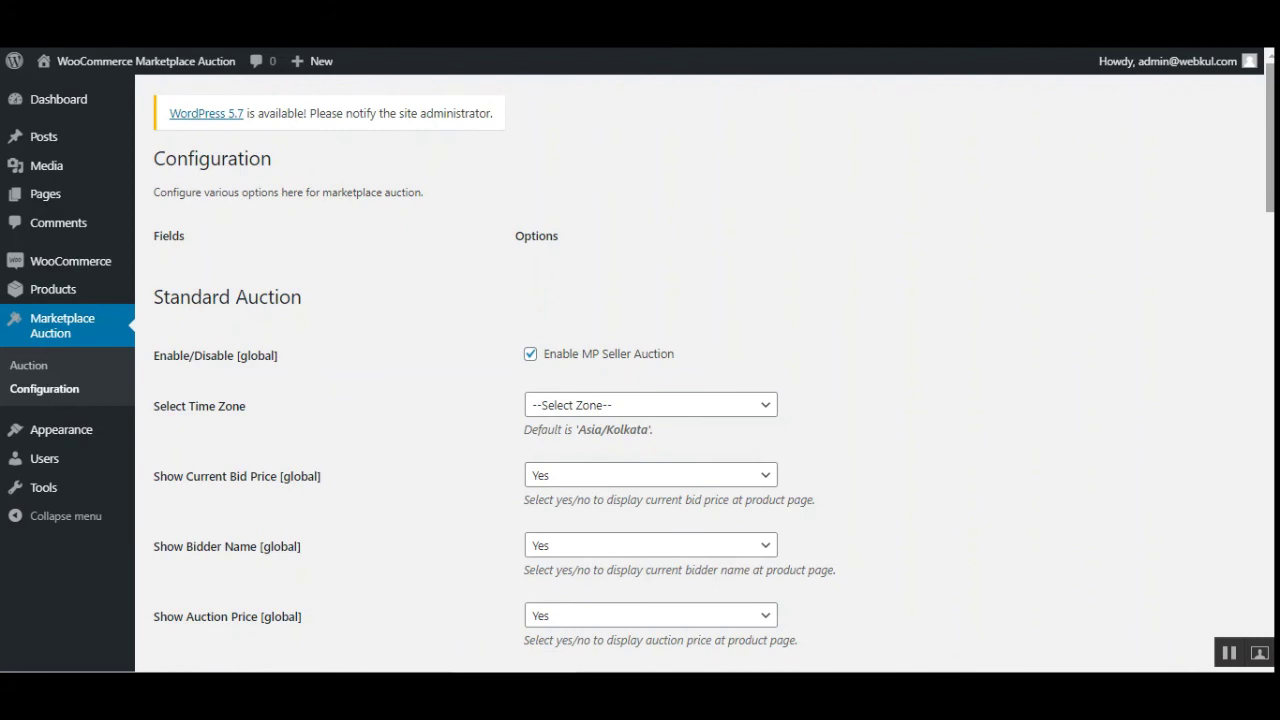
Open the Auction Product List and examine its columns, including Increment Option, Automatic Bidding Option, Auction Status and Product bought by winner
{"action": "left_click", "coordinate": [36, 368]}
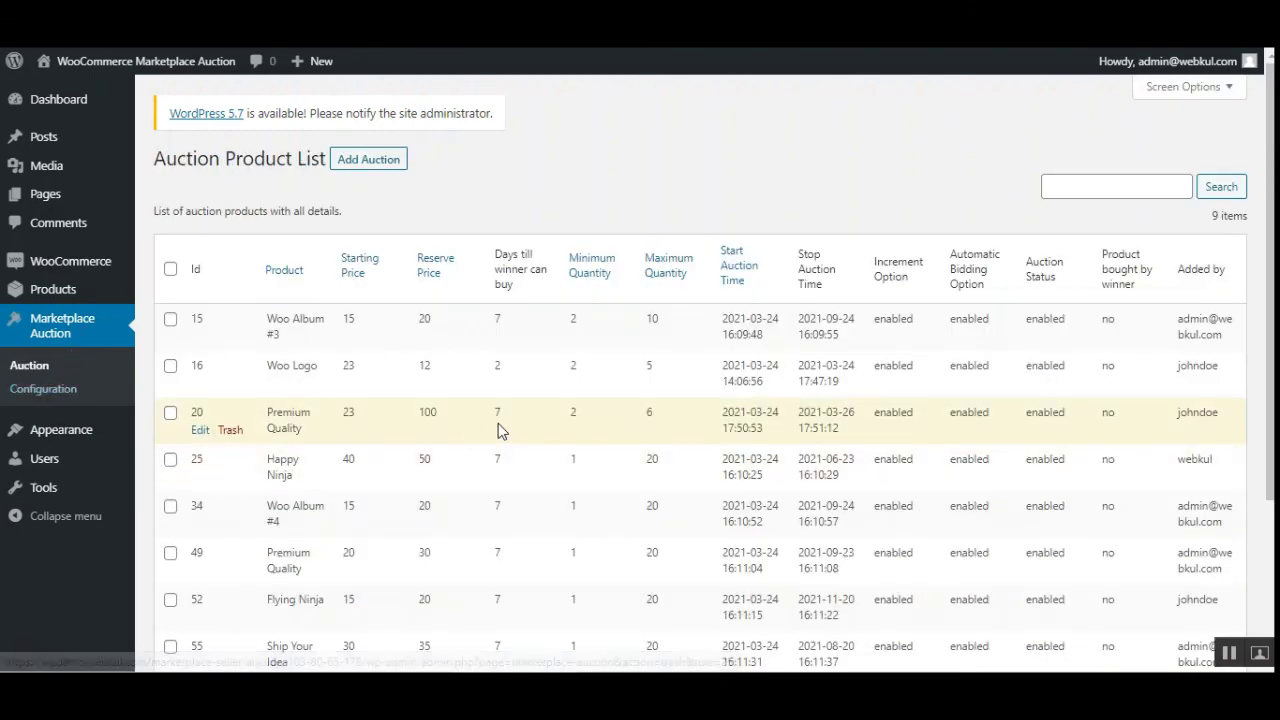
{"action": "scroll", "coordinate": [500, 428], "scroll_direction": "down", "scroll_amount": 3}
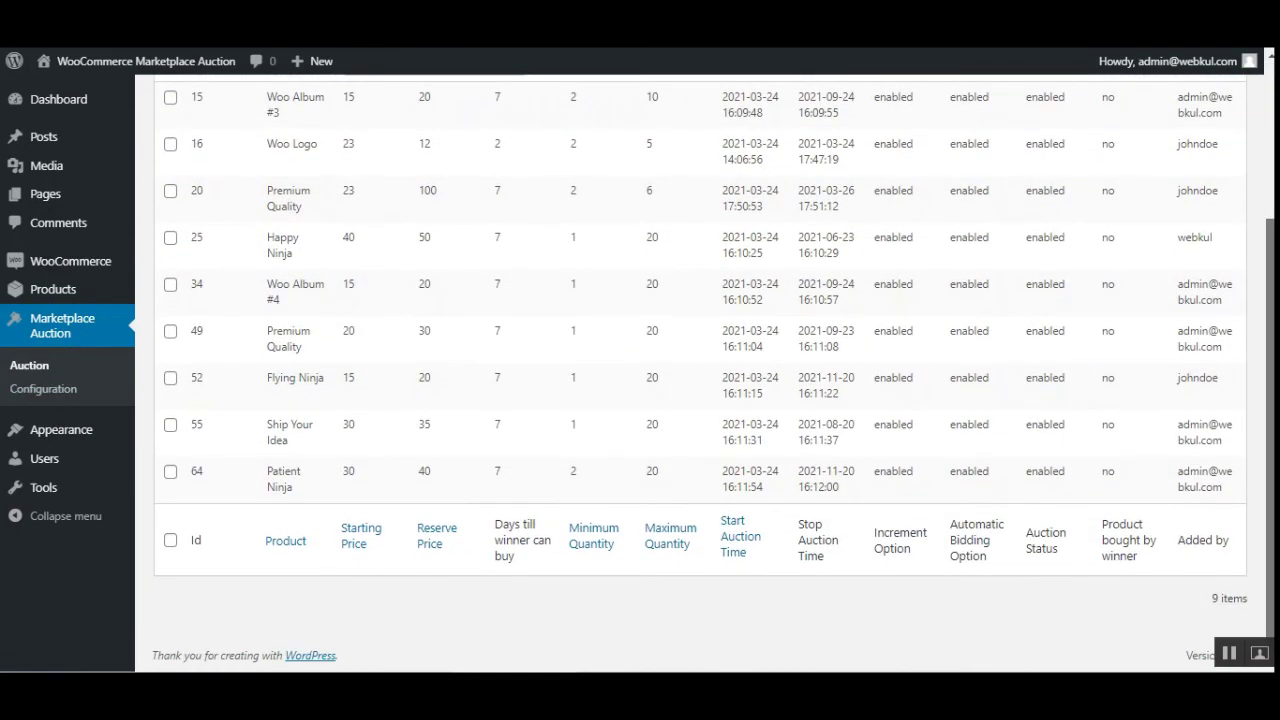
{"action": "scroll", "coordinate": [405, 465], "scroll_direction": "up", "scroll_amount": 3}
{"action": "scroll", "coordinate": [405, 465], "scroll_direction": "down", "scroll_amount": 3}
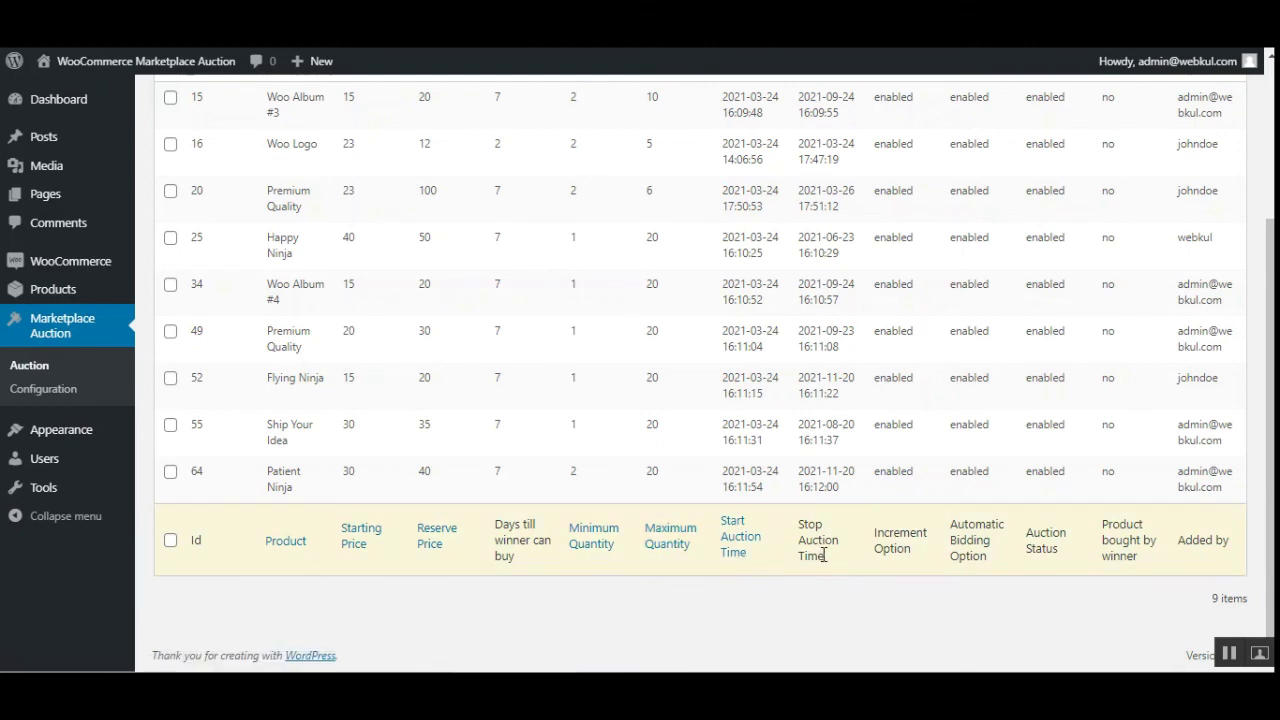
{"action": "triple_click", "coordinate": [880, 532]}
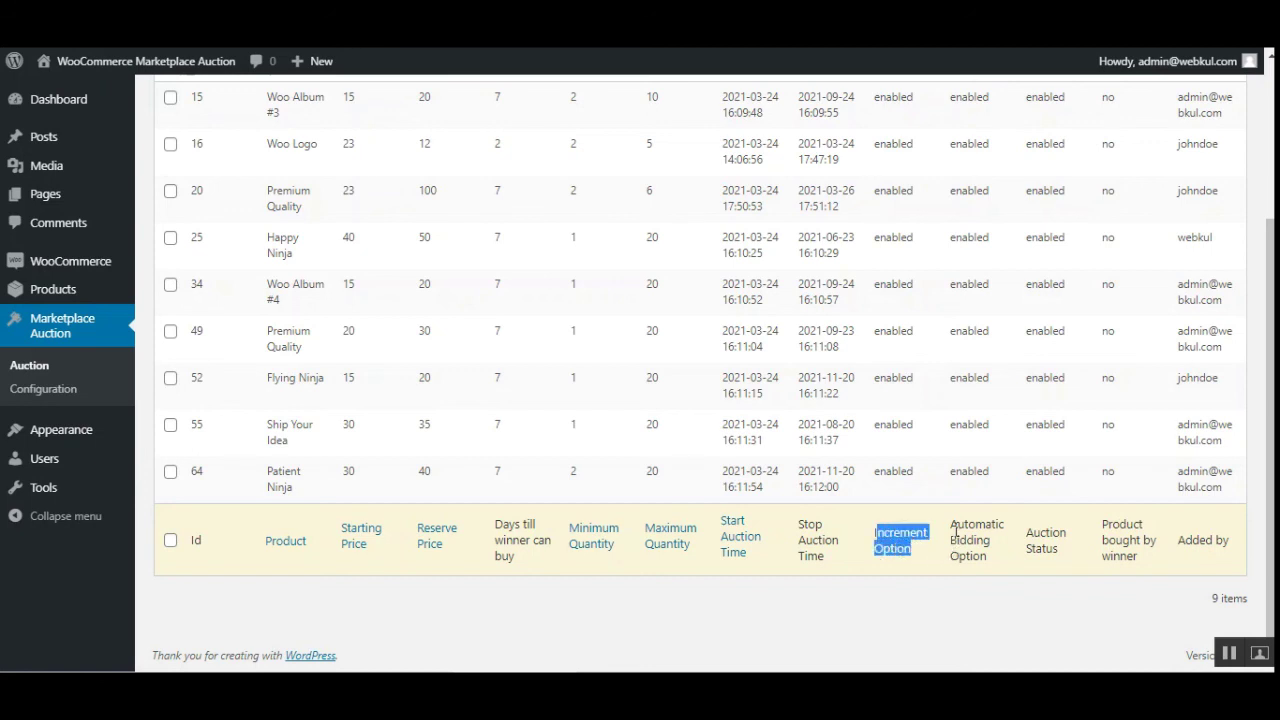
{"action": "left_click_drag", "start_coordinate": [951, 526], "coordinate": [1061, 551]}
{"action": "left_click", "coordinate": [1065, 551]}
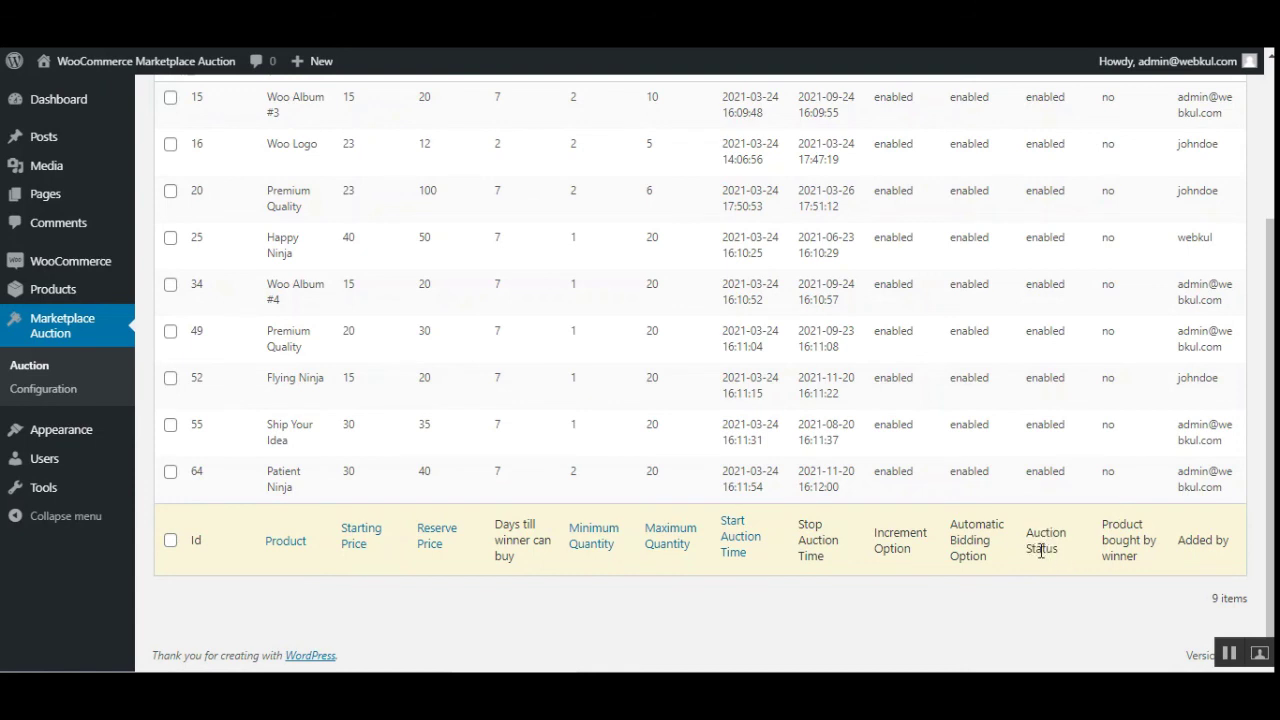
{"action": "left_click_drag", "start_coordinate": [1104, 522], "coordinate": [1145, 563]}
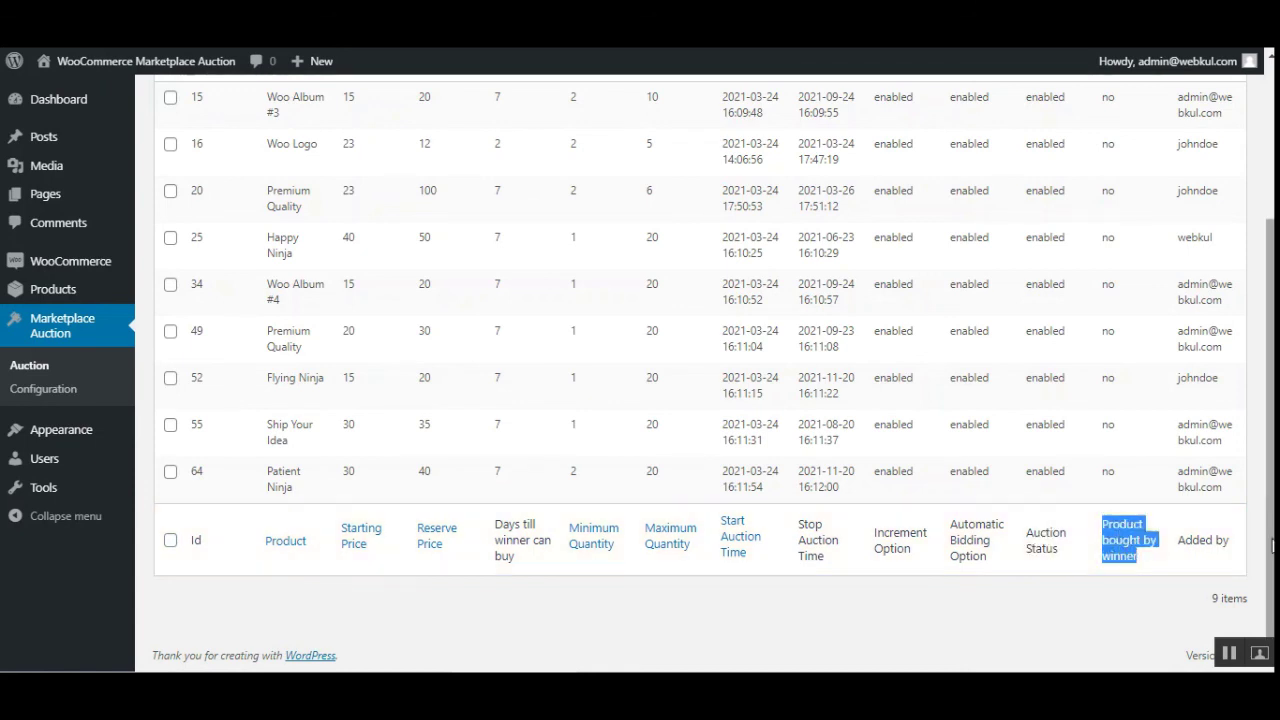
{"action": "scroll", "coordinate": [1271, 420], "scroll_direction": "up", "scroll_amount": 1}
{"action": "scroll", "coordinate": [1174, 200], "scroll_direction": "up", "scroll_amount": 2}
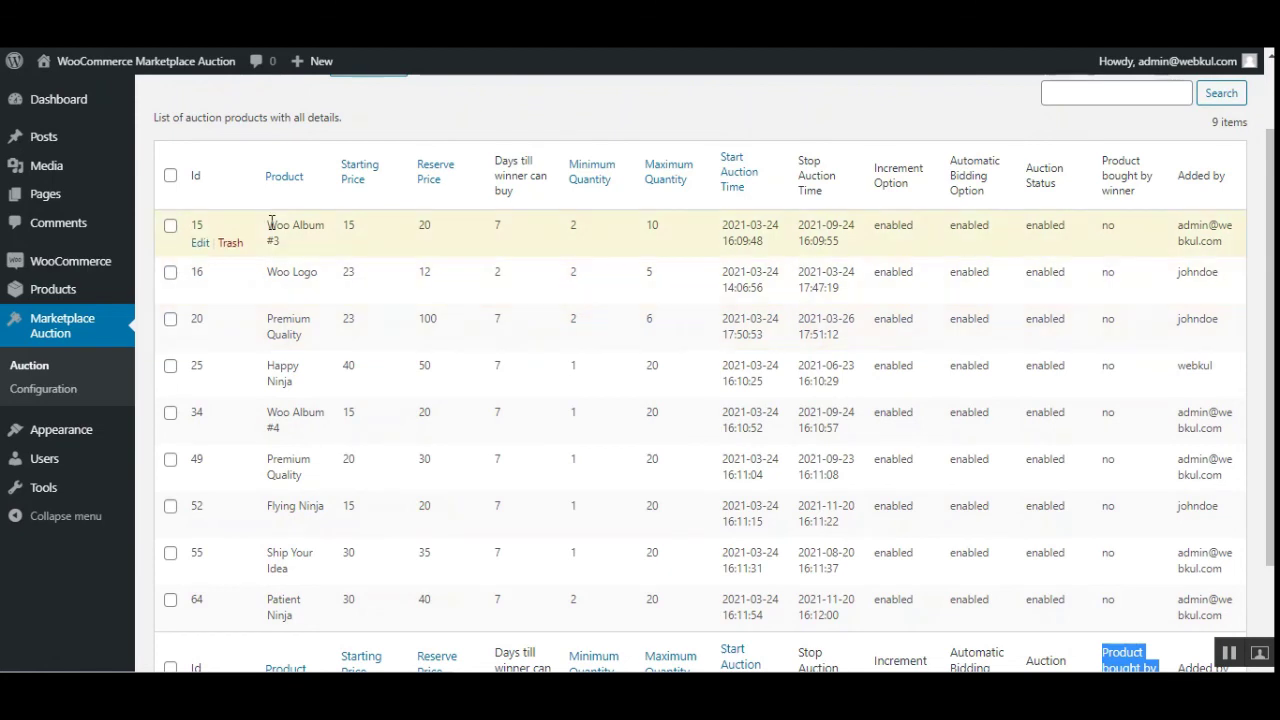
{"action": "scroll", "coordinate": [1271, 350], "scroll_direction": "up", "scroll_amount": 2}
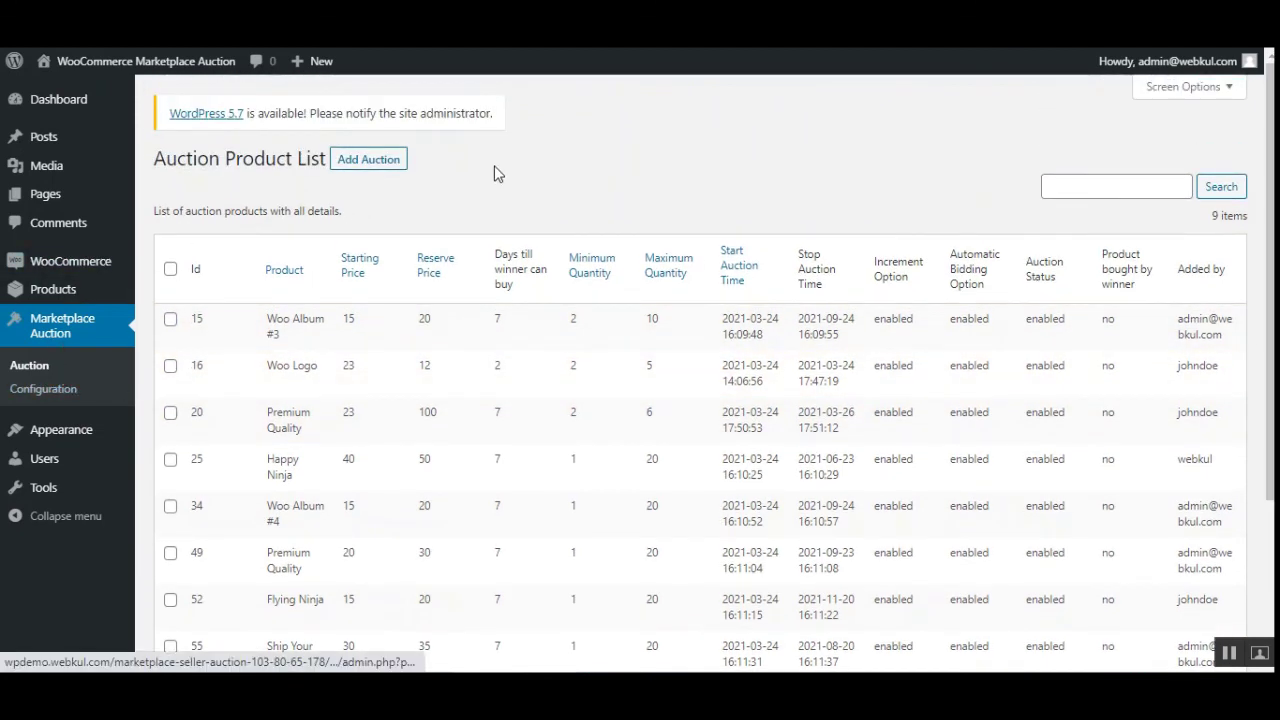
Start a new auction with Auction status set to Enabled and Hoodie as the product
{"action": "left_click", "coordinate": [366, 162]}
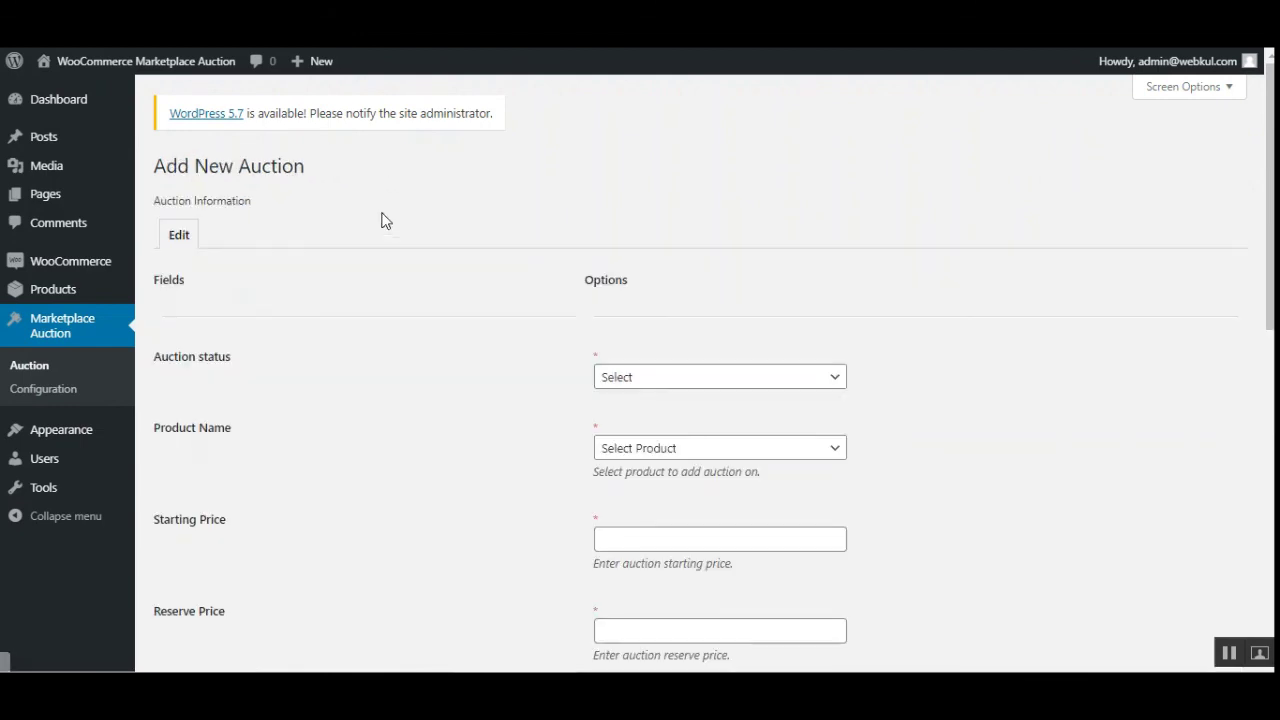
{"action": "scroll", "coordinate": [1268, 250], "scroll_direction": "down", "scroll_amount": 1}
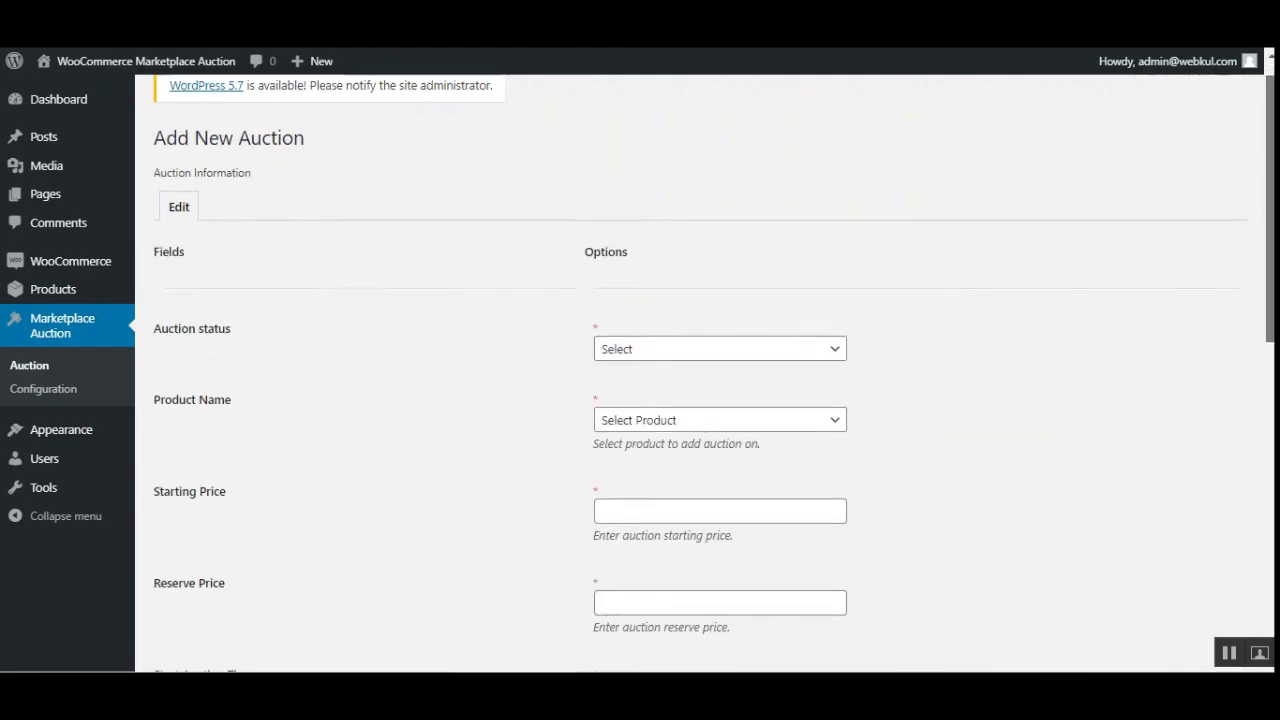
{"action": "scroll", "coordinate": [1268, 250], "scroll_direction": "down", "scroll_amount": 2}
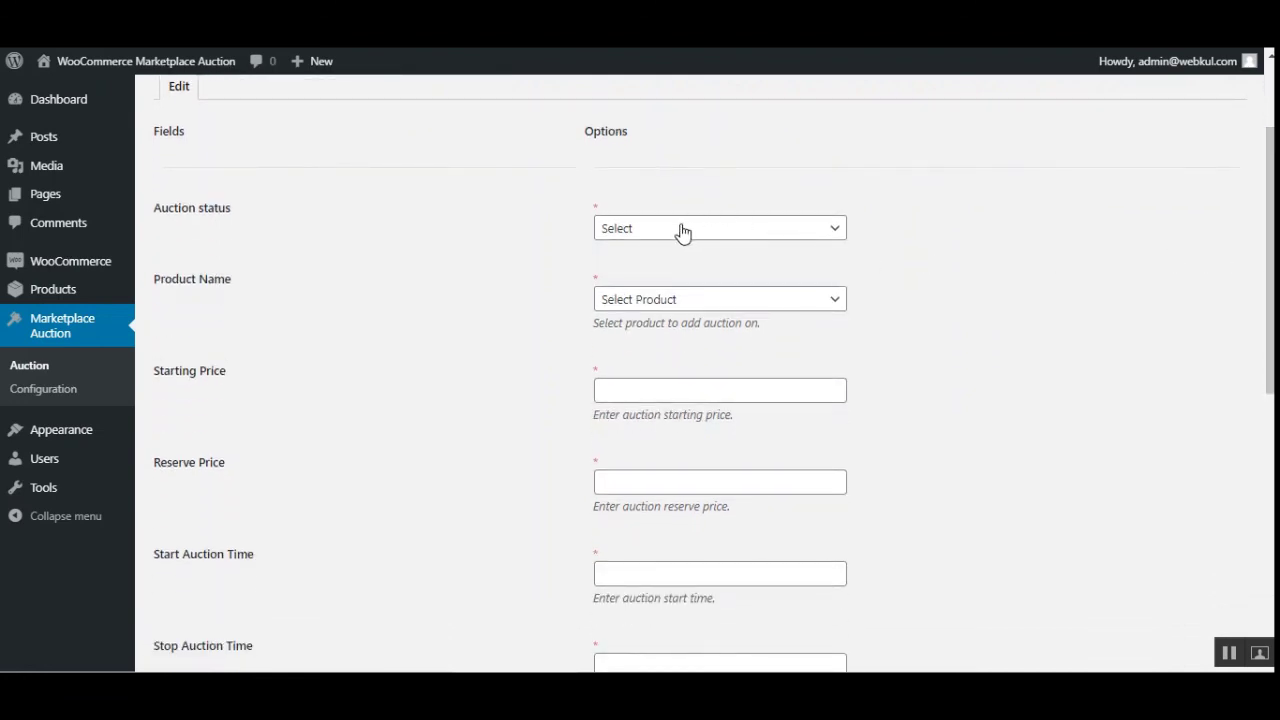
{"action": "left_click", "coordinate": [683, 231]}
{"action": "left_click", "coordinate": [662, 268]}
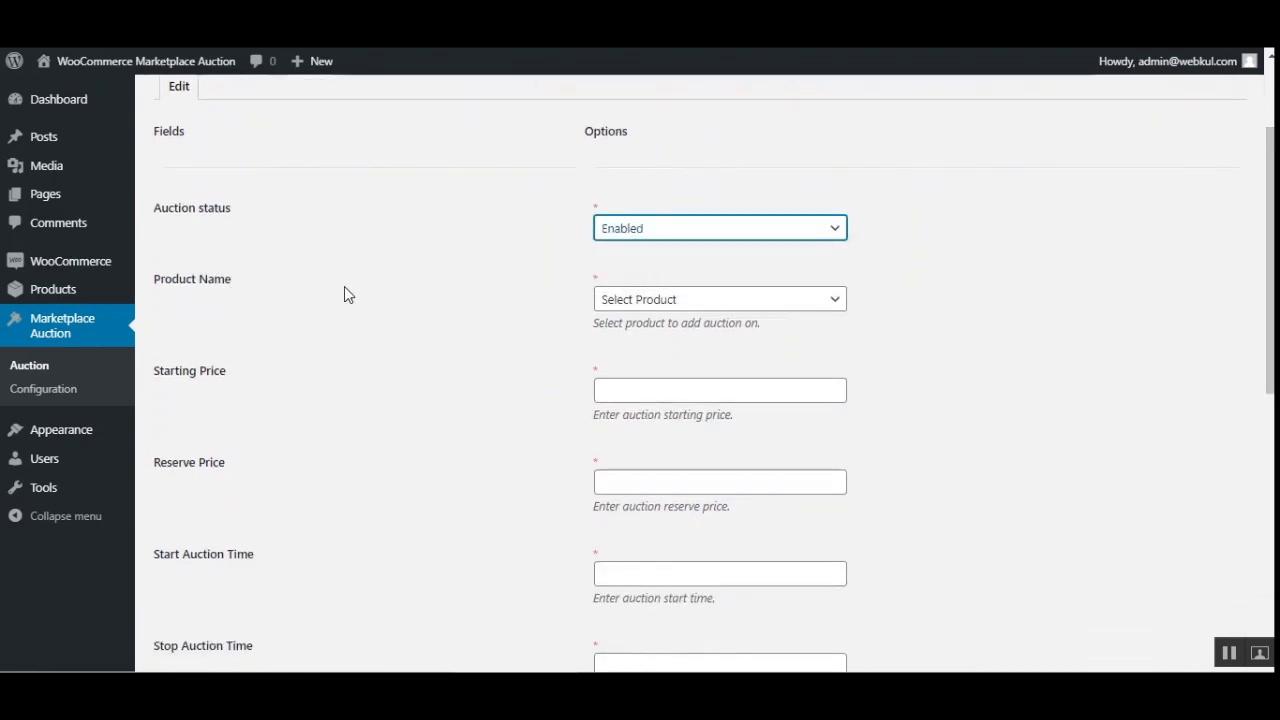
{"action": "left_click", "coordinate": [718, 302]}
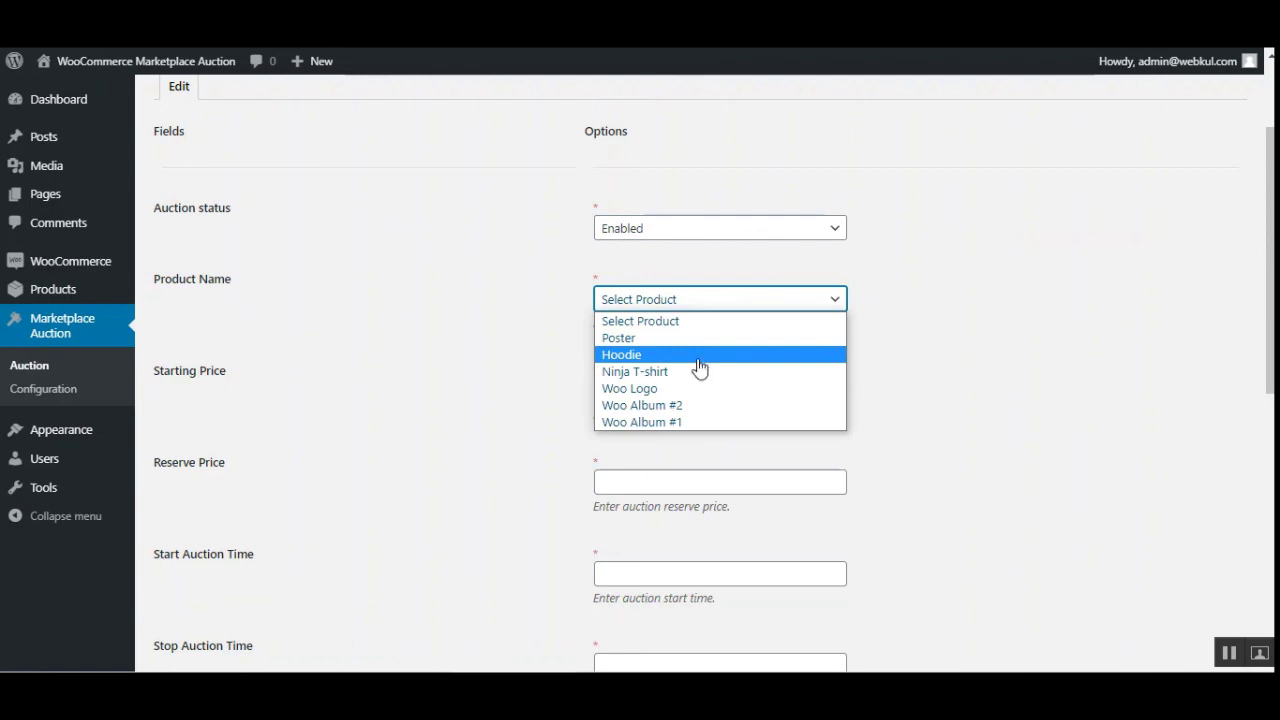
{"action": "left_click", "coordinate": [698, 355]}
Set the auction's Starting Price to 23 and its Reserve Price to 10
{"action": "scroll", "coordinate": [1271, 266], "scroll_direction": "down", "scroll_amount": 3}
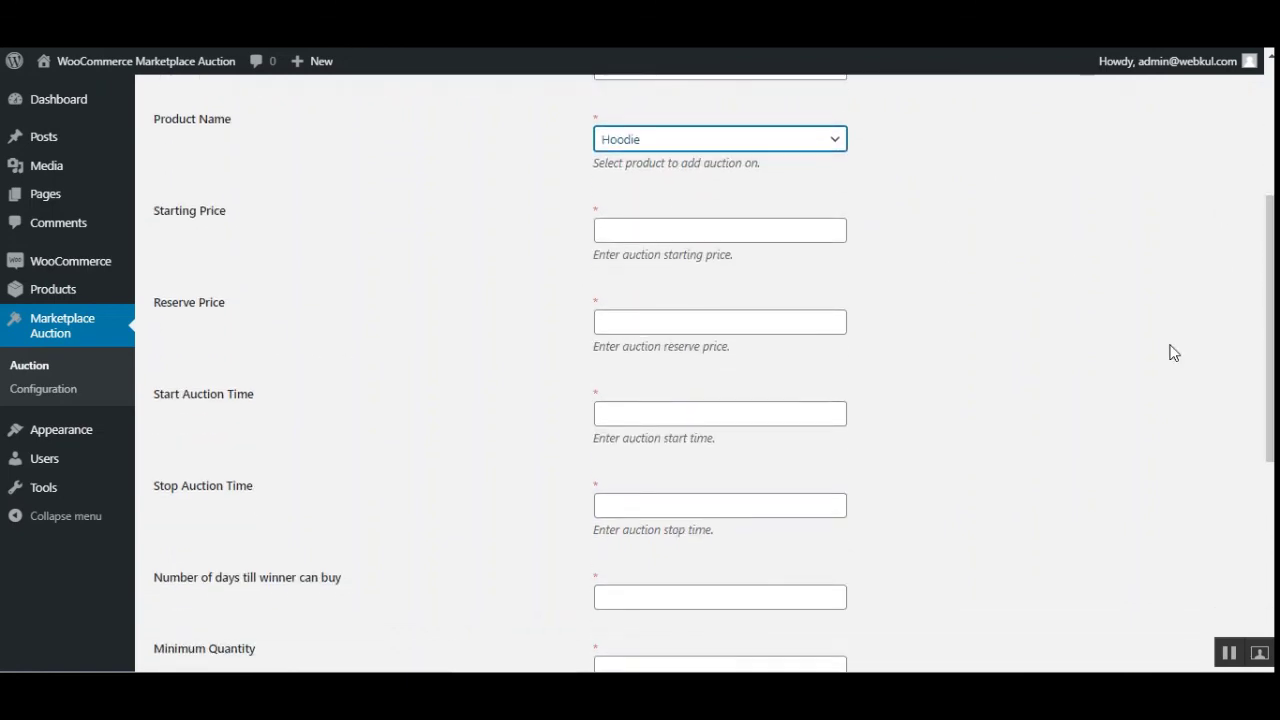
{"action": "left_click", "coordinate": [664, 231]}
{"action": "left_click", "coordinate": [651, 271]}
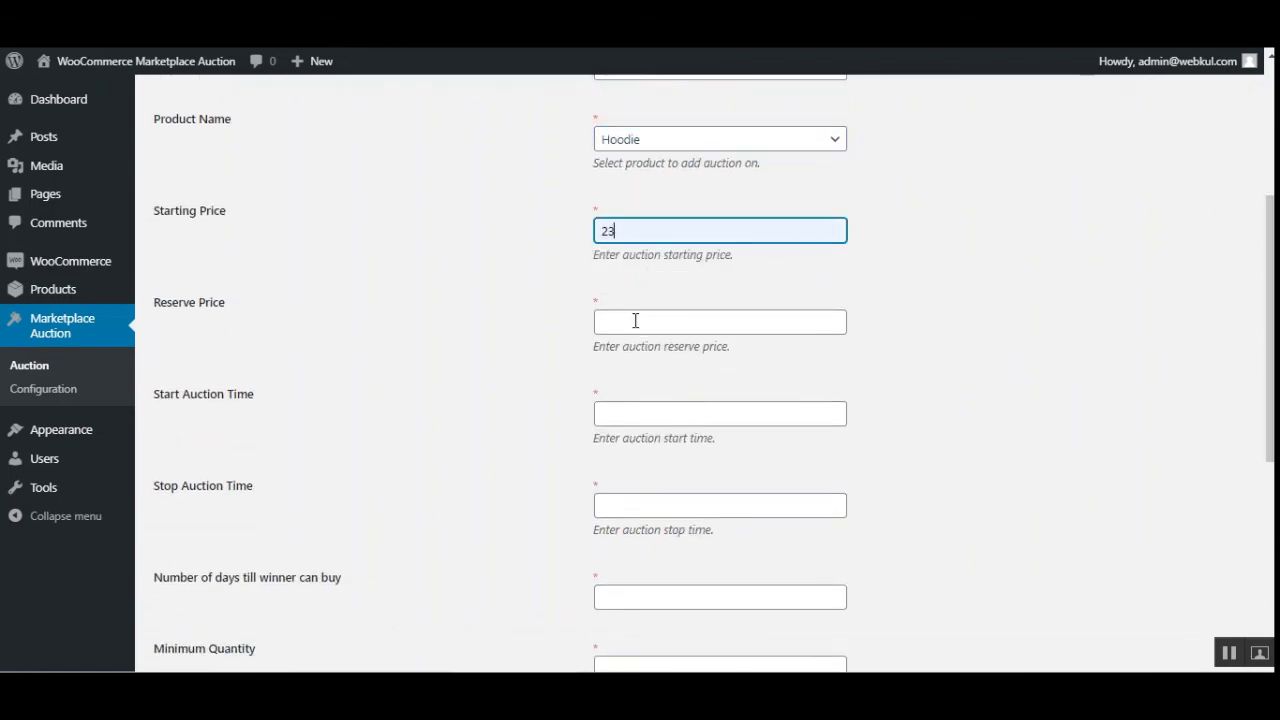
{"action": "left_click", "coordinate": [635, 321]}
{"action": "left_click", "coordinate": [625, 392]}
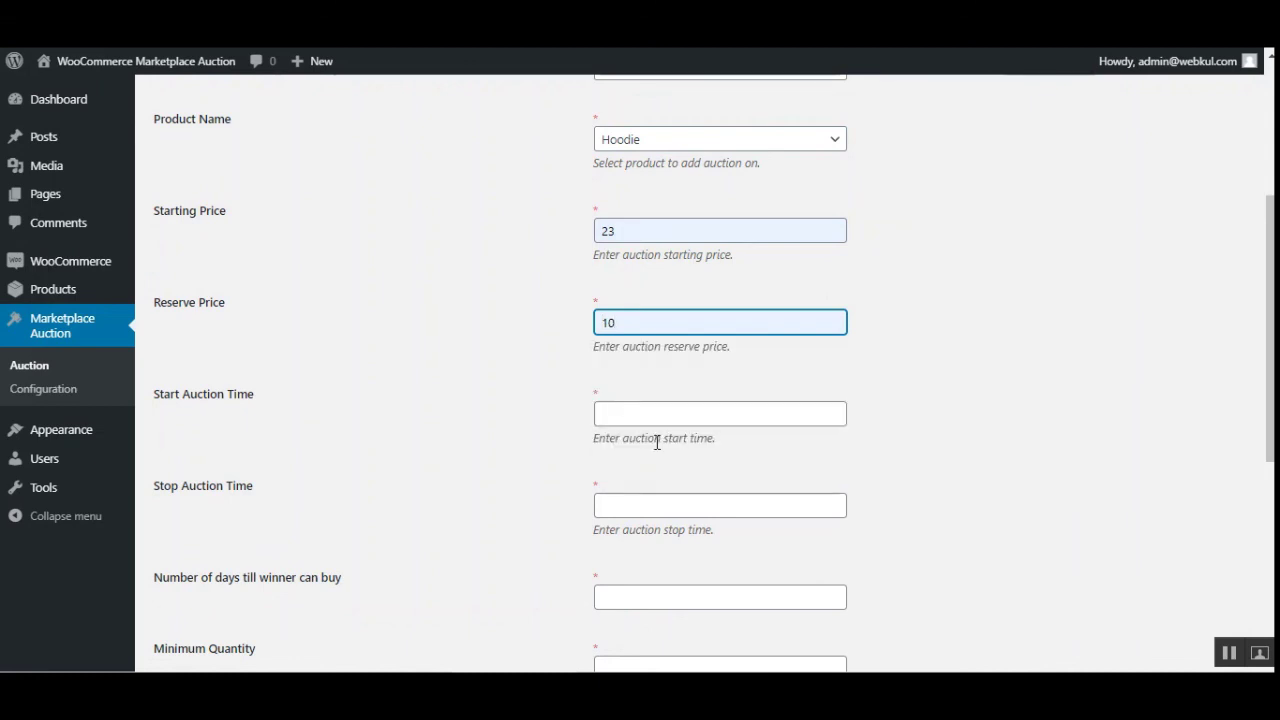
{"action": "left_click", "coordinate": [674, 411]}
{"action": "left_click", "coordinate": [709, 461]}
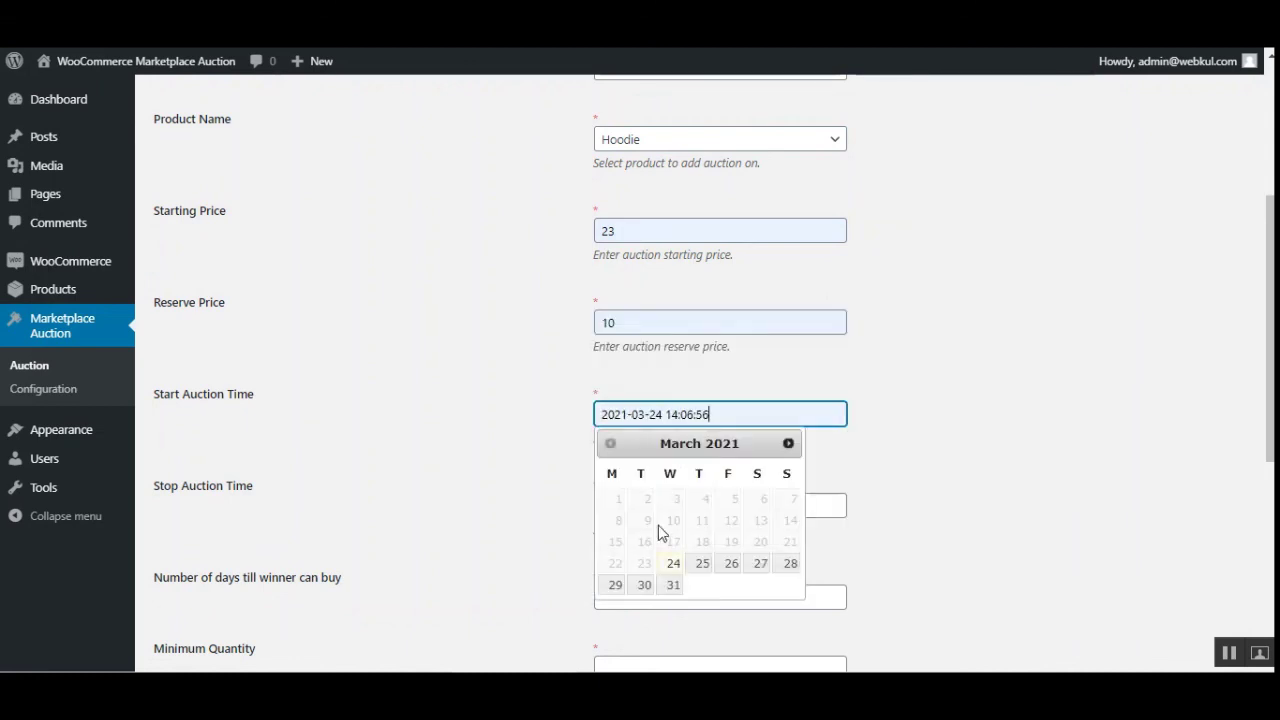
{"action": "left_click", "coordinate": [715, 565]}
{"action": "left_click", "coordinate": [696, 508]}
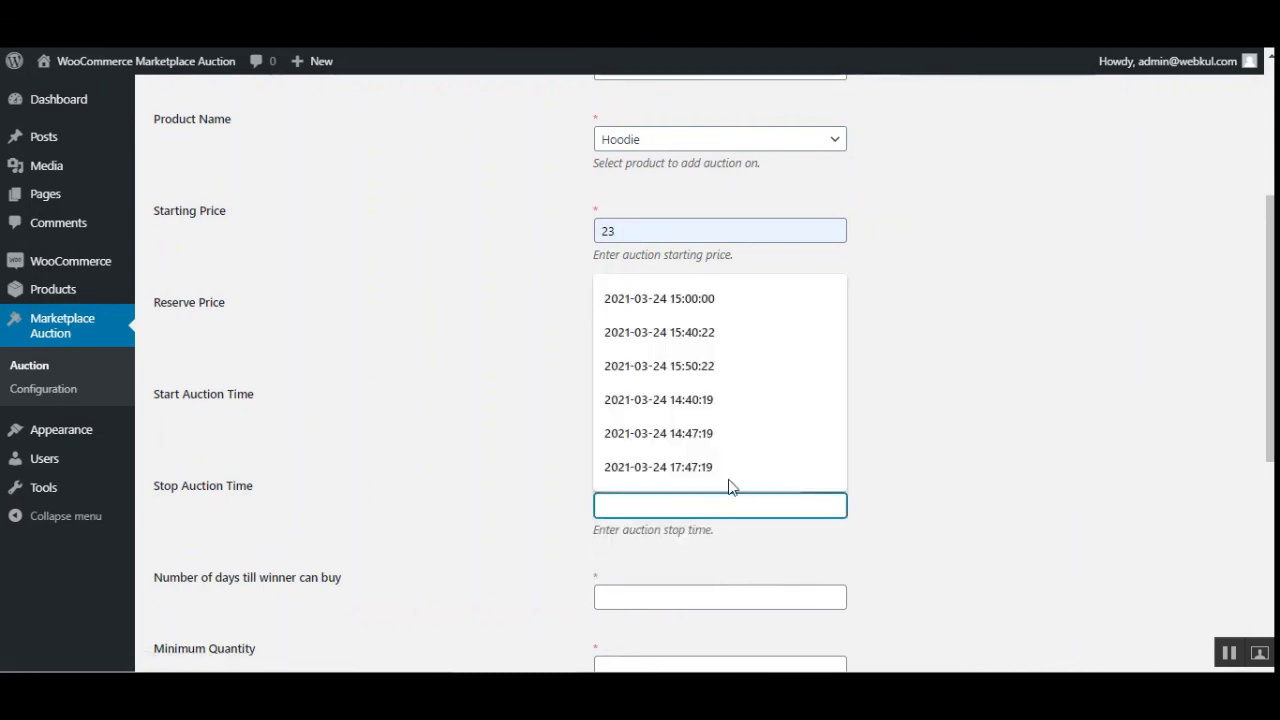
{"action": "left_click", "coordinate": [469, 511]}
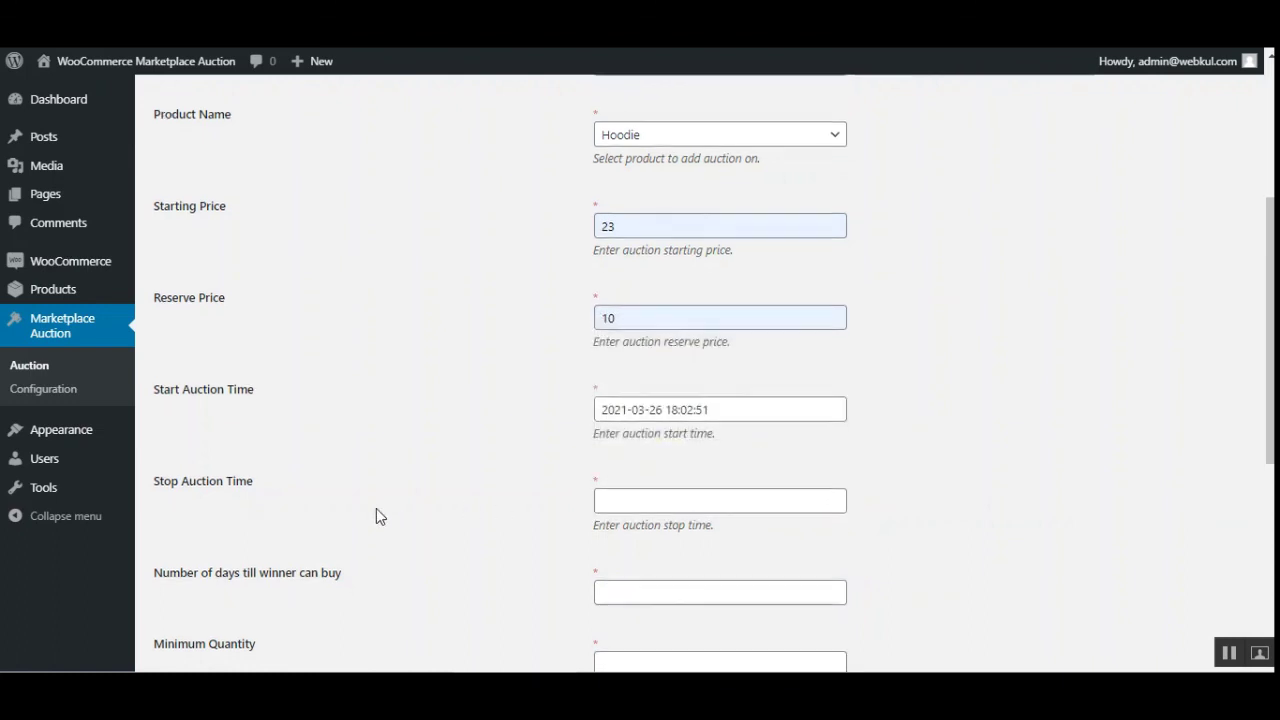
{"action": "scroll", "coordinate": [734, 431], "scroll_direction": "down", "scroll_amount": 1}
{"action": "left_click", "coordinate": [635, 412]}
{"action": "left_click", "coordinate": [551, 531]}
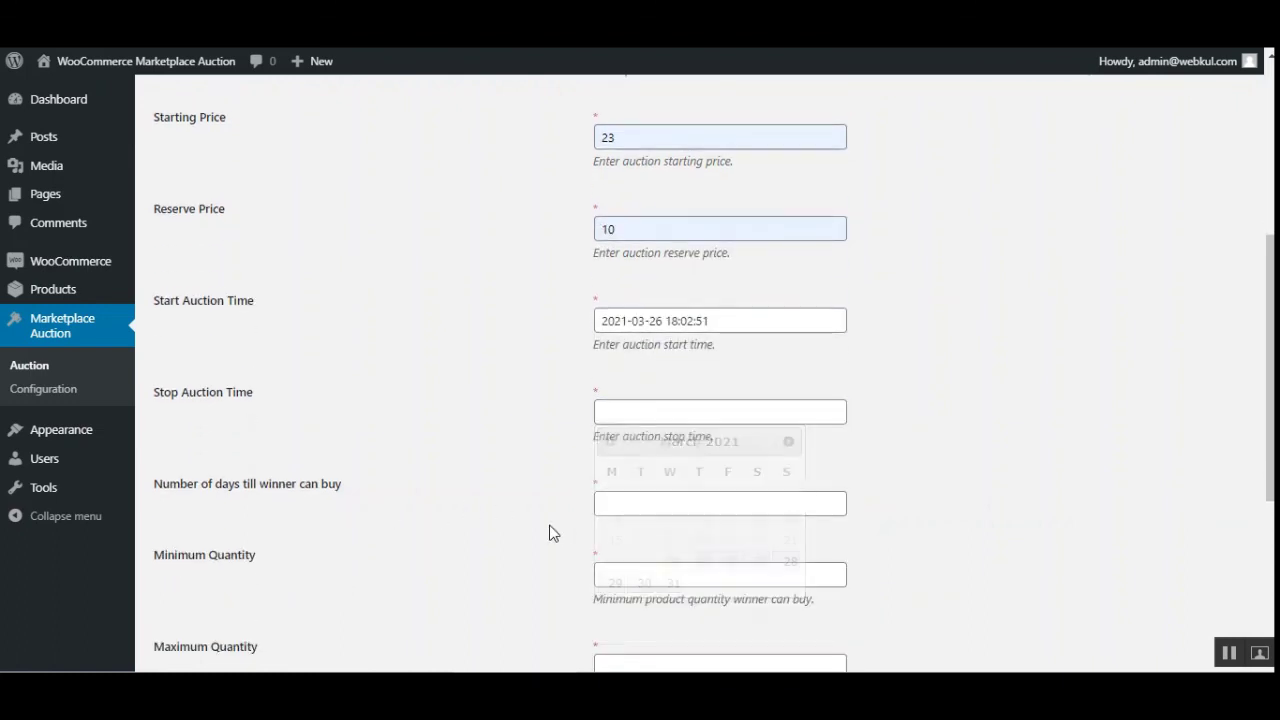
{"action": "left_click", "coordinate": [677, 418]}
{"action": "left_click", "coordinate": [891, 505]}
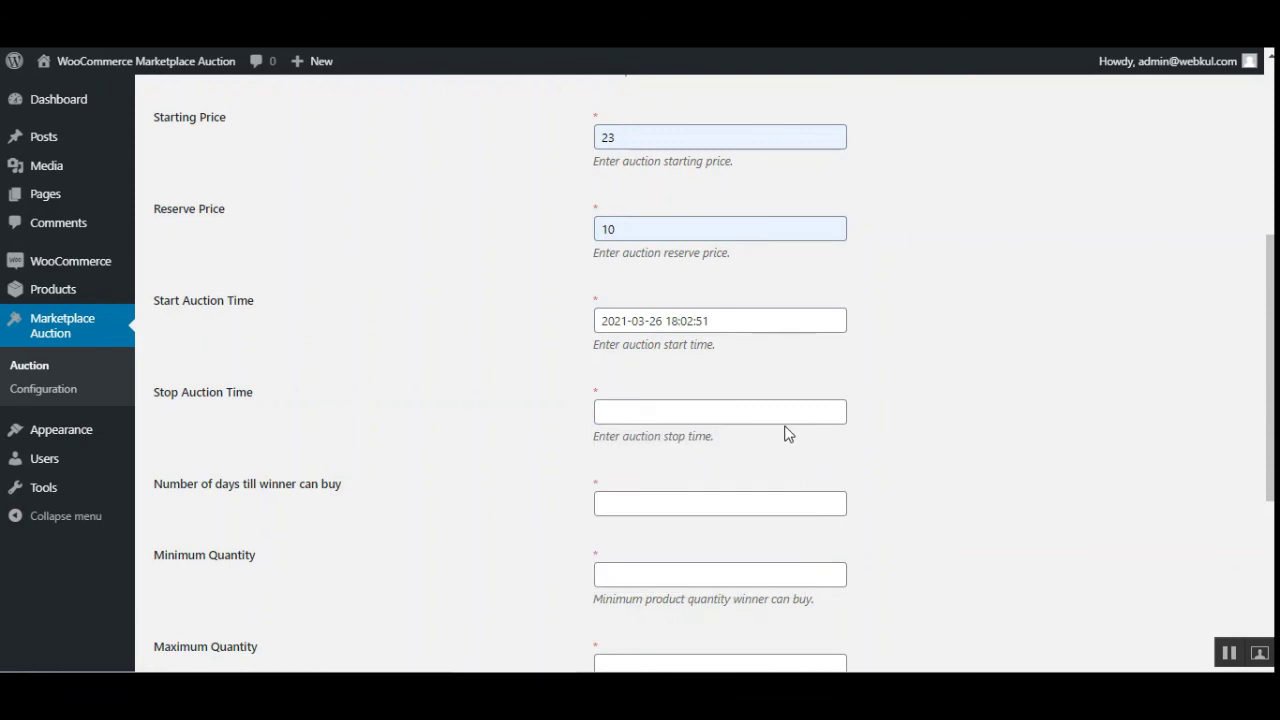
{"action": "left_click", "coordinate": [695, 420]}
{"action": "left_click", "coordinate": [694, 551]}
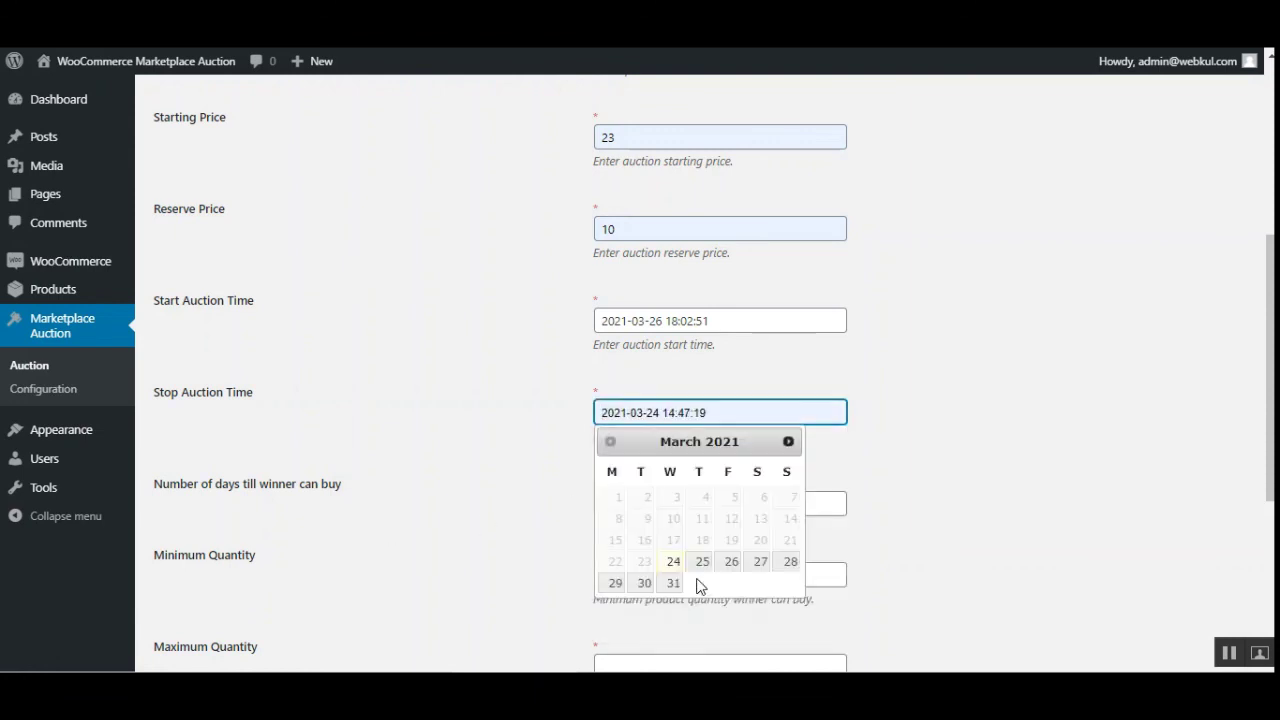
{"action": "left_click", "coordinate": [465, 563]}
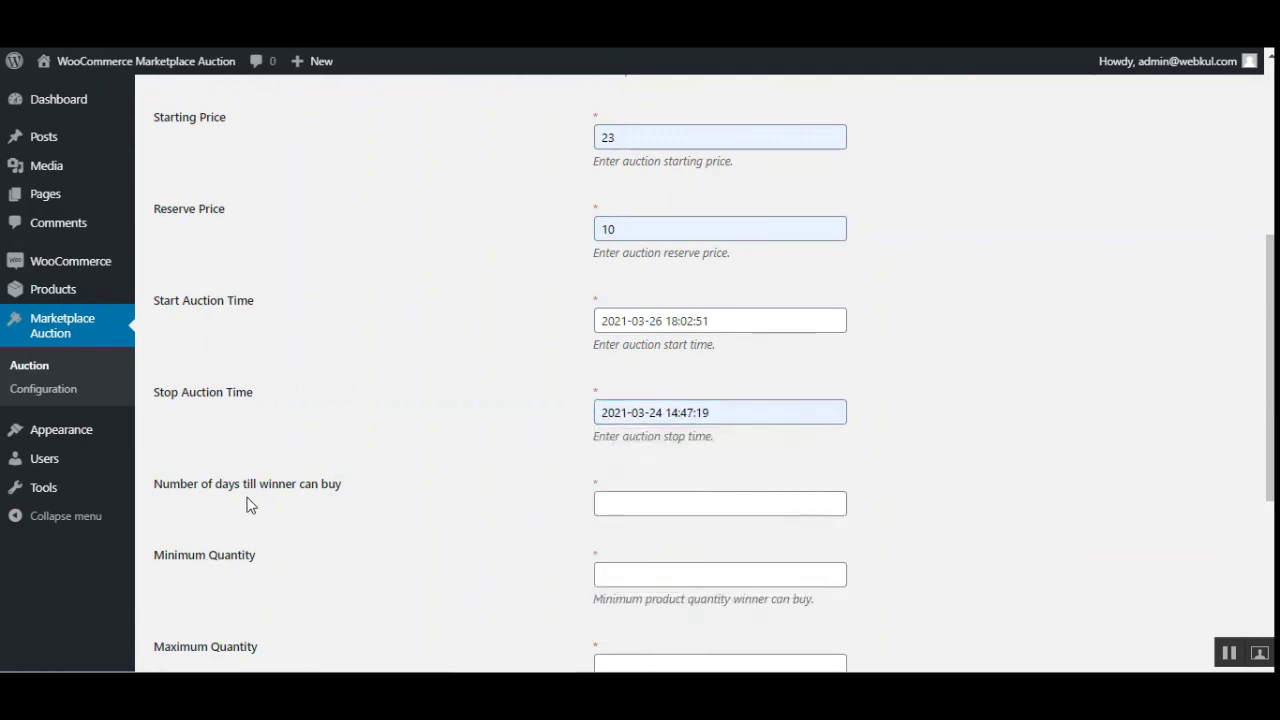
Set the Number of days till winner can buy to 5
{"action": "left_click", "coordinate": [696, 498]}
{"action": "left_click", "coordinate": [832, 498]}
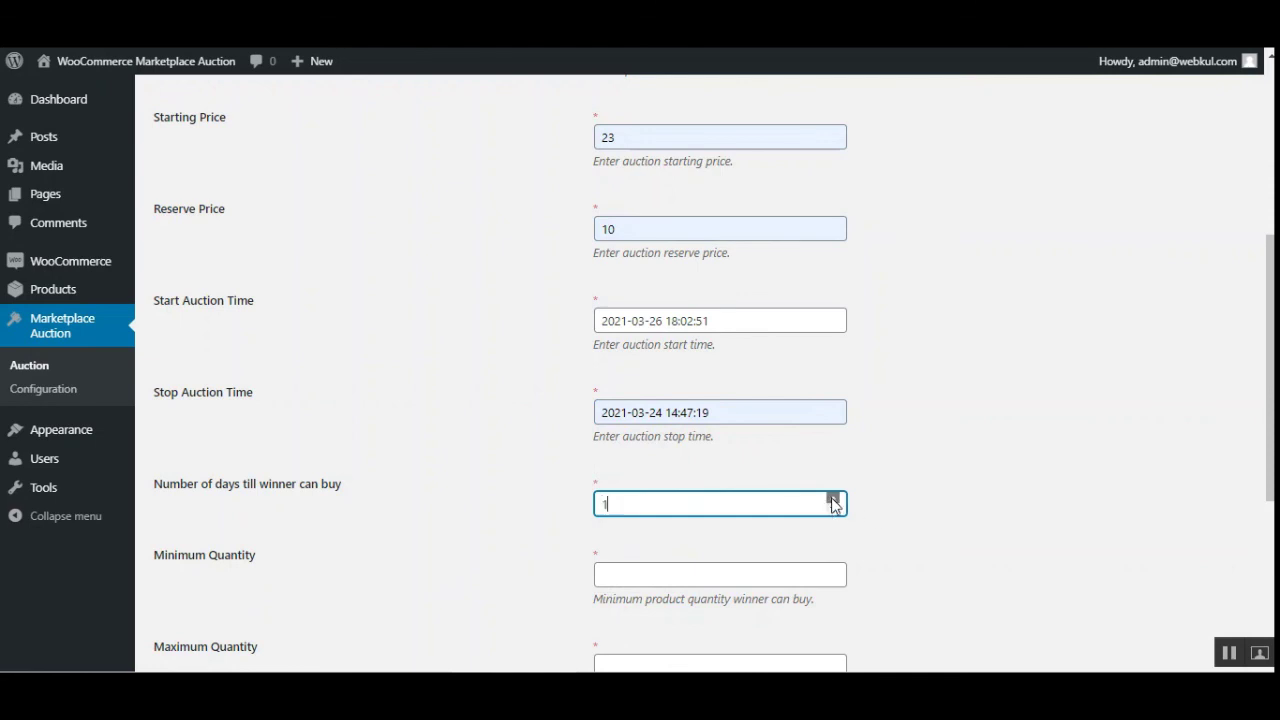
{"action": "left_click", "coordinate": [834, 504]}
Set the Minimum Quantity the winner can buy to 2 and the Maximum Quantity to 6
{"action": "scroll", "coordinate": [734, 315], "scroll_direction": "down", "scroll_amount": 3}
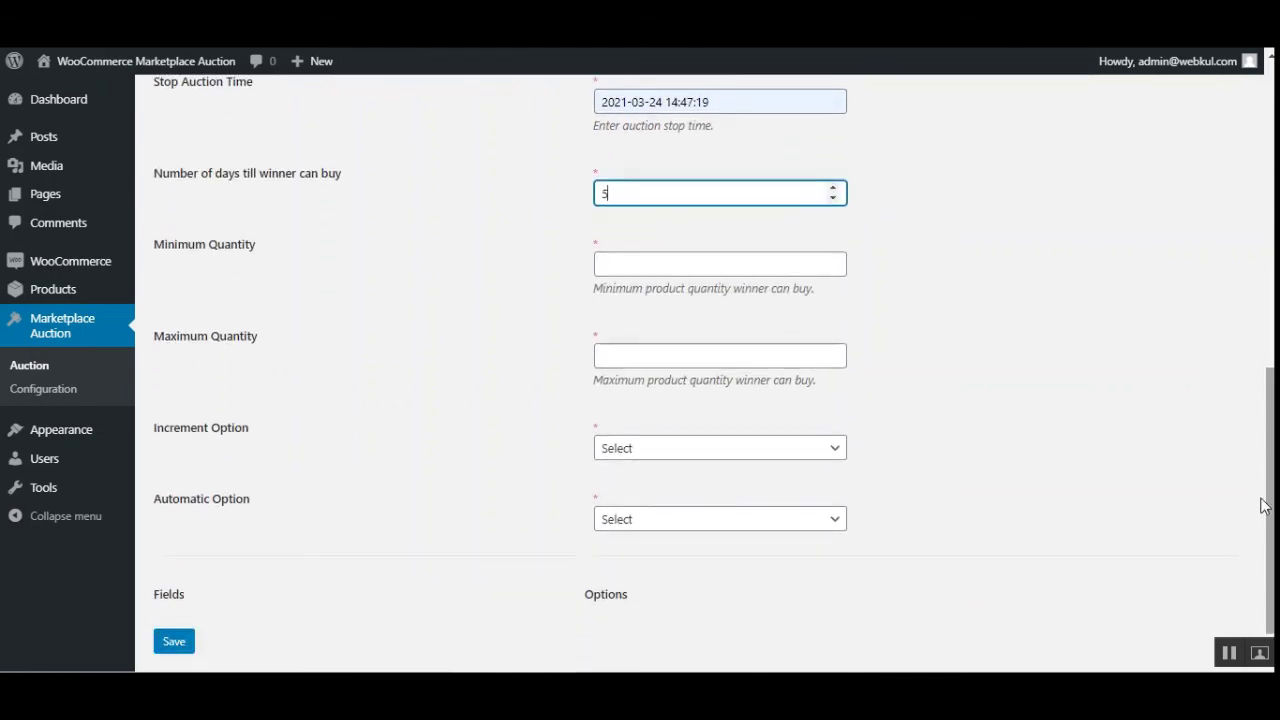
{"action": "left_click", "coordinate": [707, 264]}
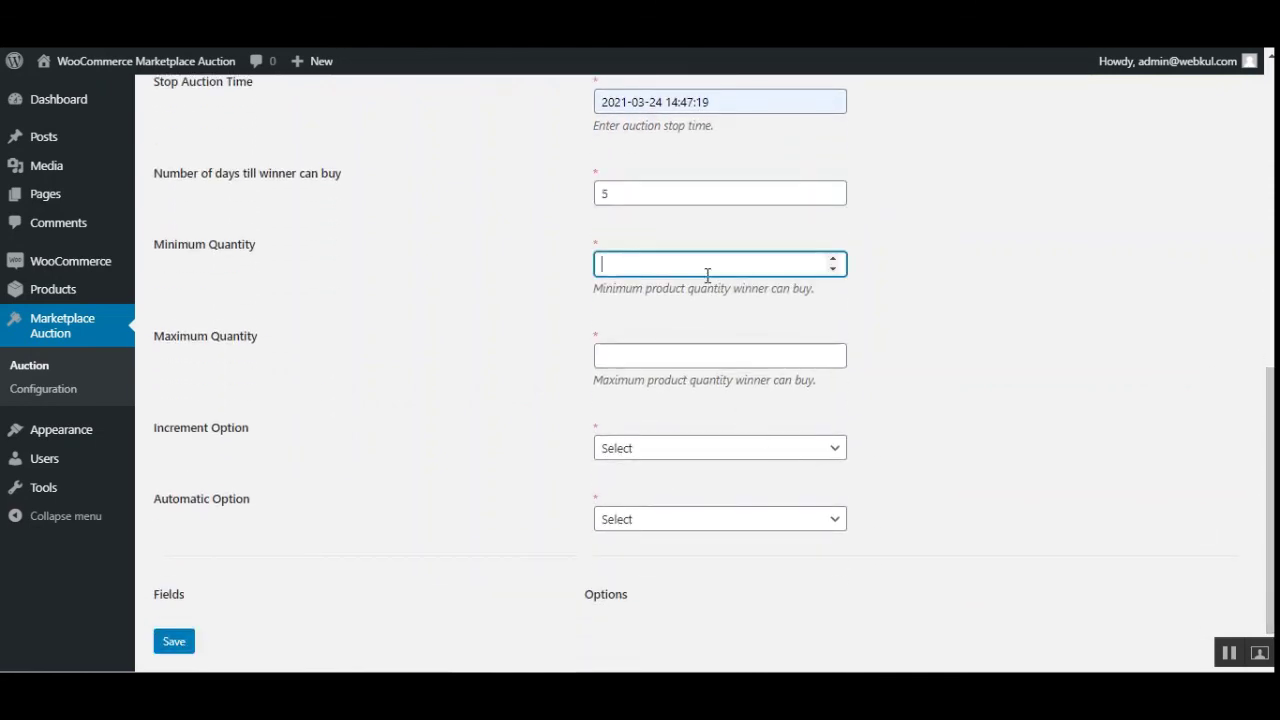
{"action": "double_click", "coordinate": [834, 260]}
{"action": "left_click", "coordinate": [746, 354]}
{"action": "left_click", "coordinate": [833, 351]}
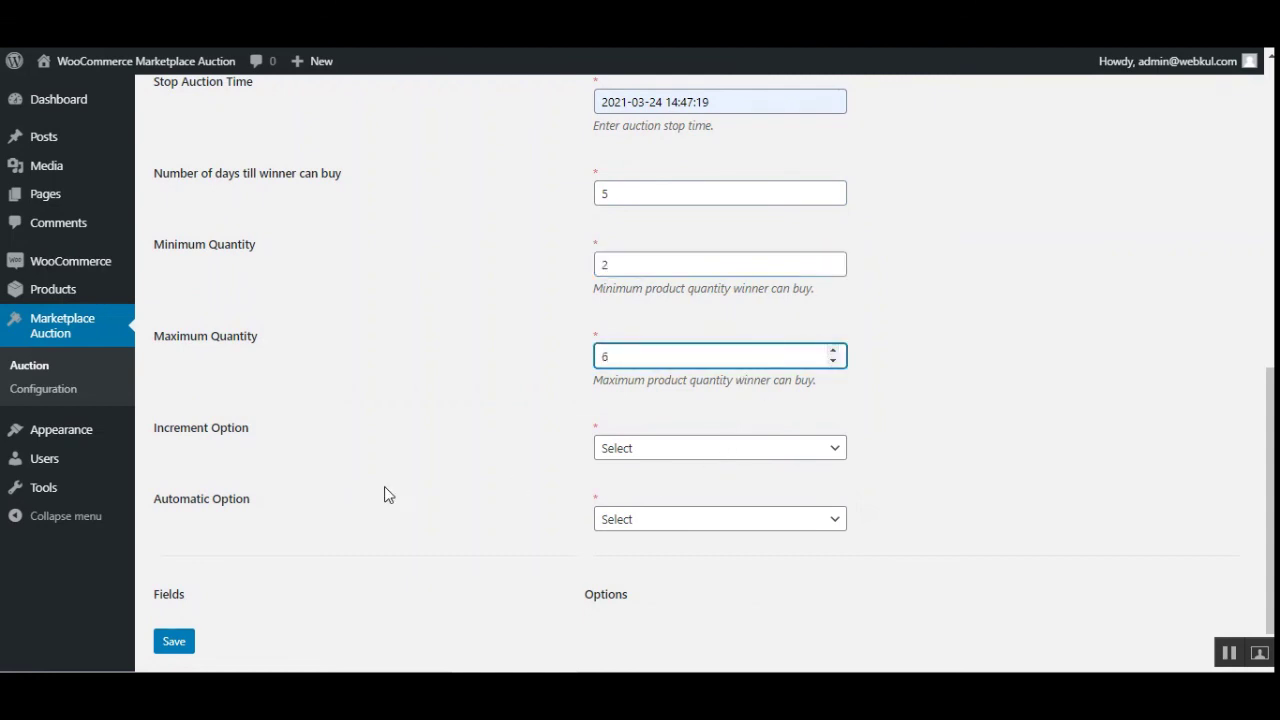
Set Increment Option and Automatic Option to Enabled and try to save the new auction
{"action": "left_click", "coordinate": [760, 450]}
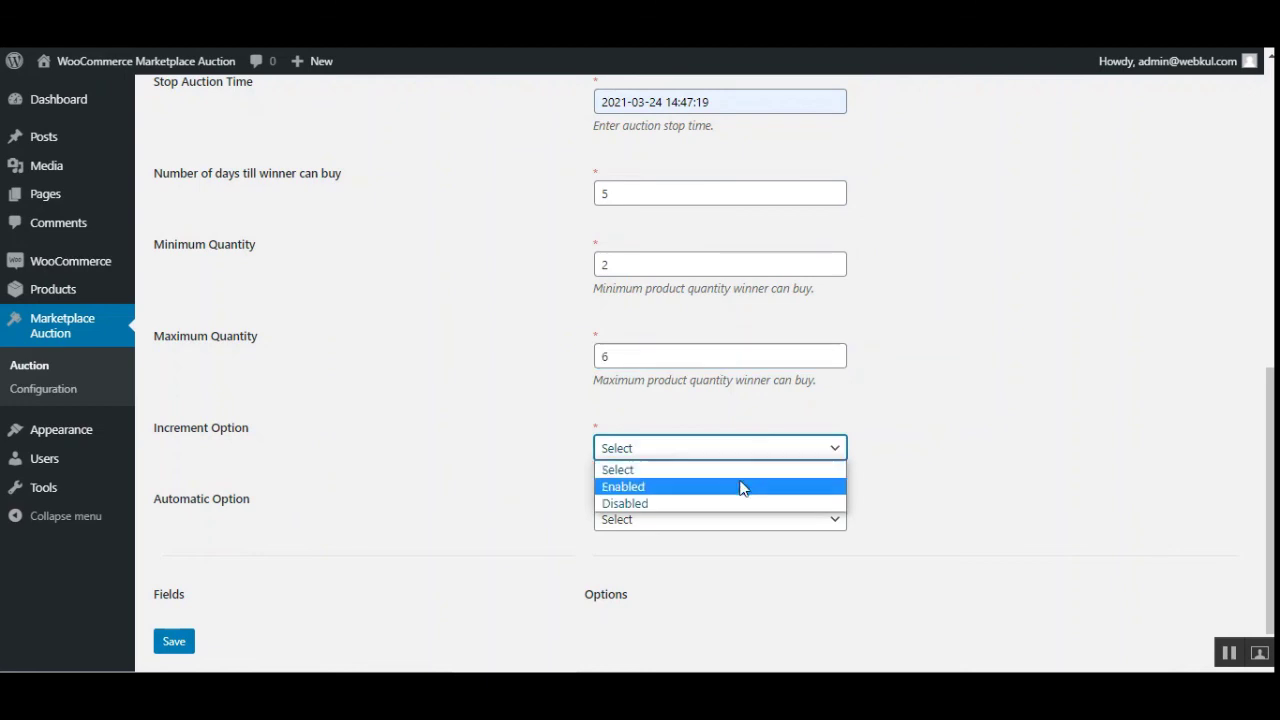
{"action": "left_click", "coordinate": [740, 486]}
{"action": "left_click", "coordinate": [655, 530]}
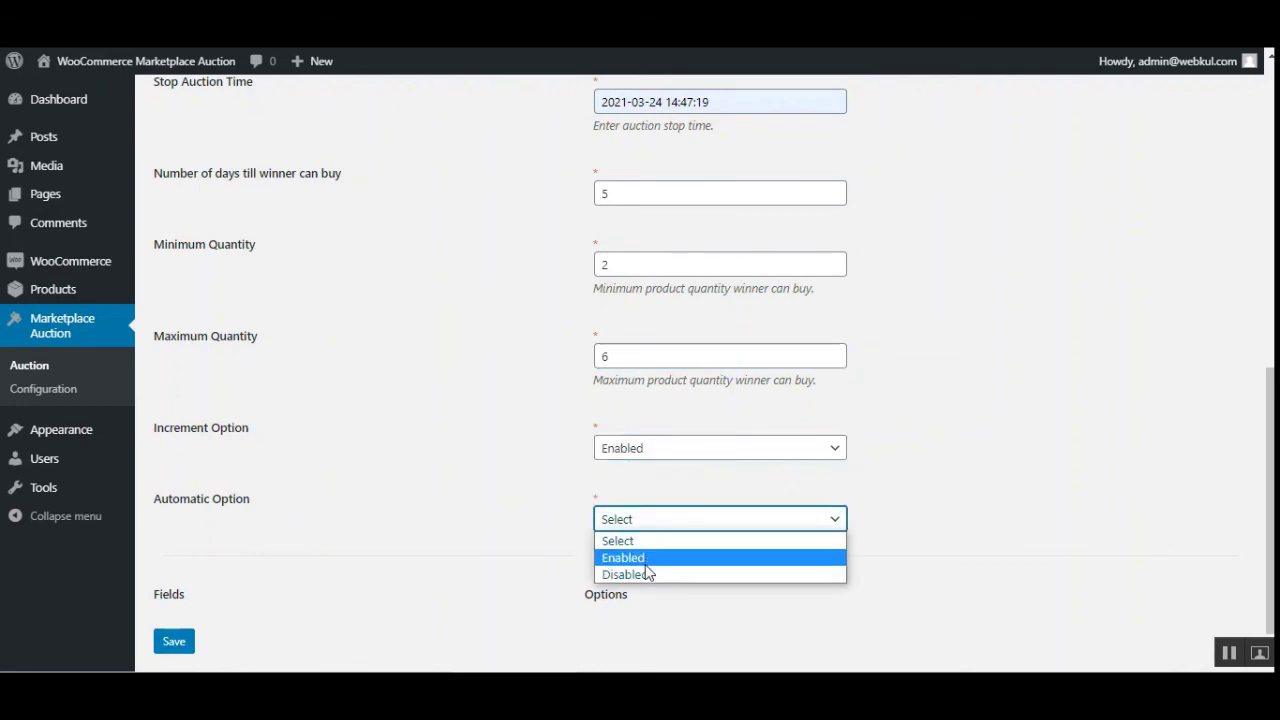
{"action": "left_click", "coordinate": [645, 562]}
{"action": "scroll", "coordinate": [650, 636], "scroll_direction": "down", "scroll_amount": 1}
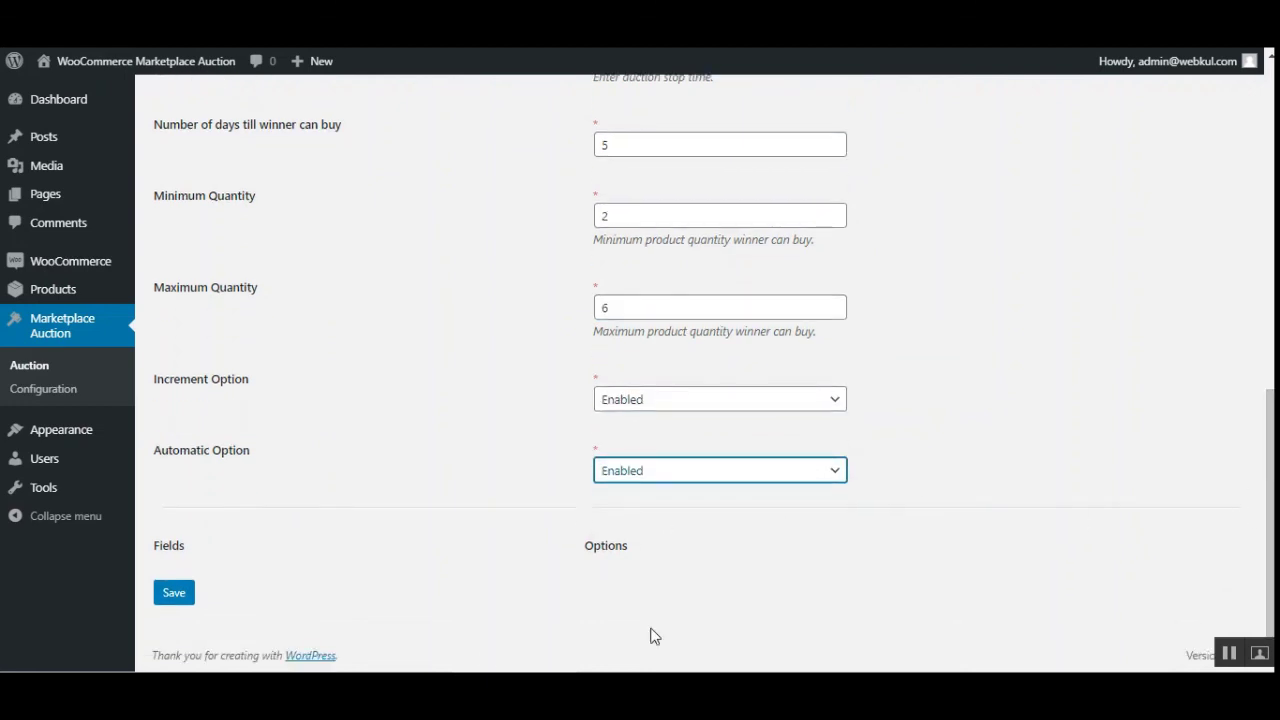
{"action": "left_click", "coordinate": [170, 596]}
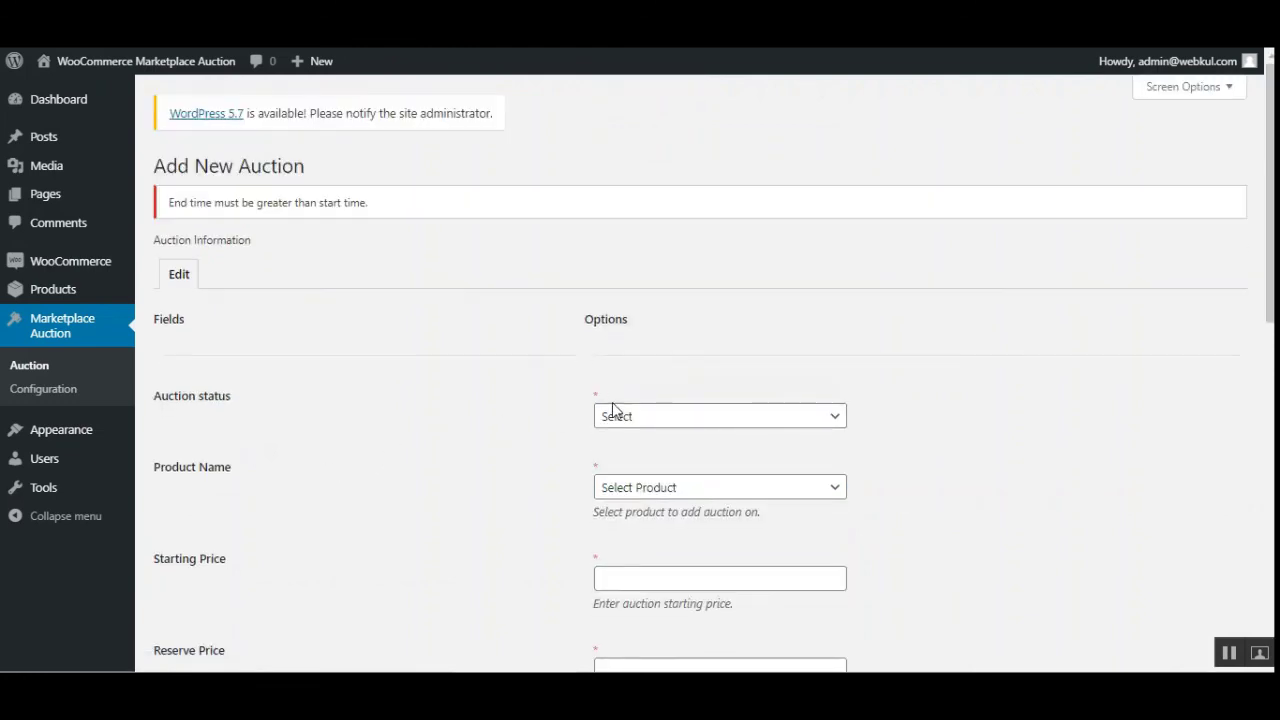
Read the notice above the Add New Auction form
{"action": "mouse_move", "coordinate": [1271, 185]}
{"action": "left_mouse_down"}
{"action": "mouse_move", "coordinate": [1271, 400]}
{"action": "mouse_move", "coordinate": [1271, 185]}
{"action": "left_mouse_up"}
{"action": "left_click_drag", "start_coordinate": [204, 203], "coordinate": [362, 205]}
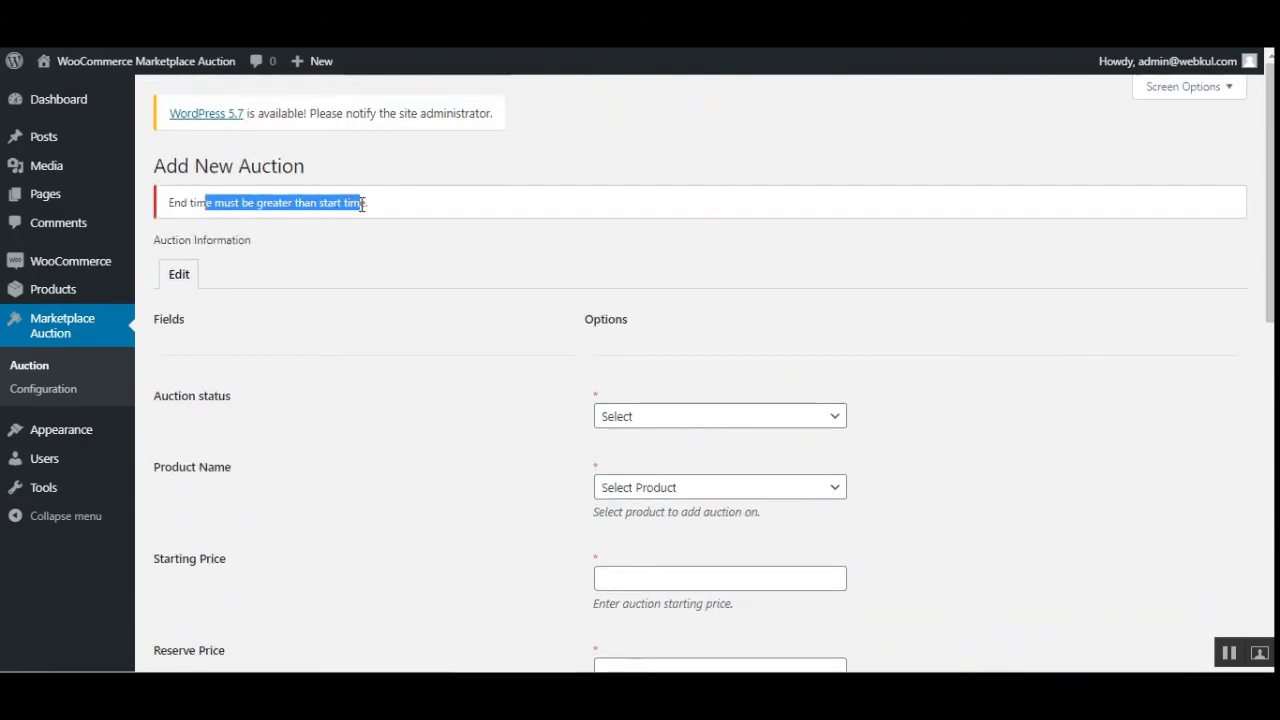
{"action": "left_click", "coordinate": [378, 376]}
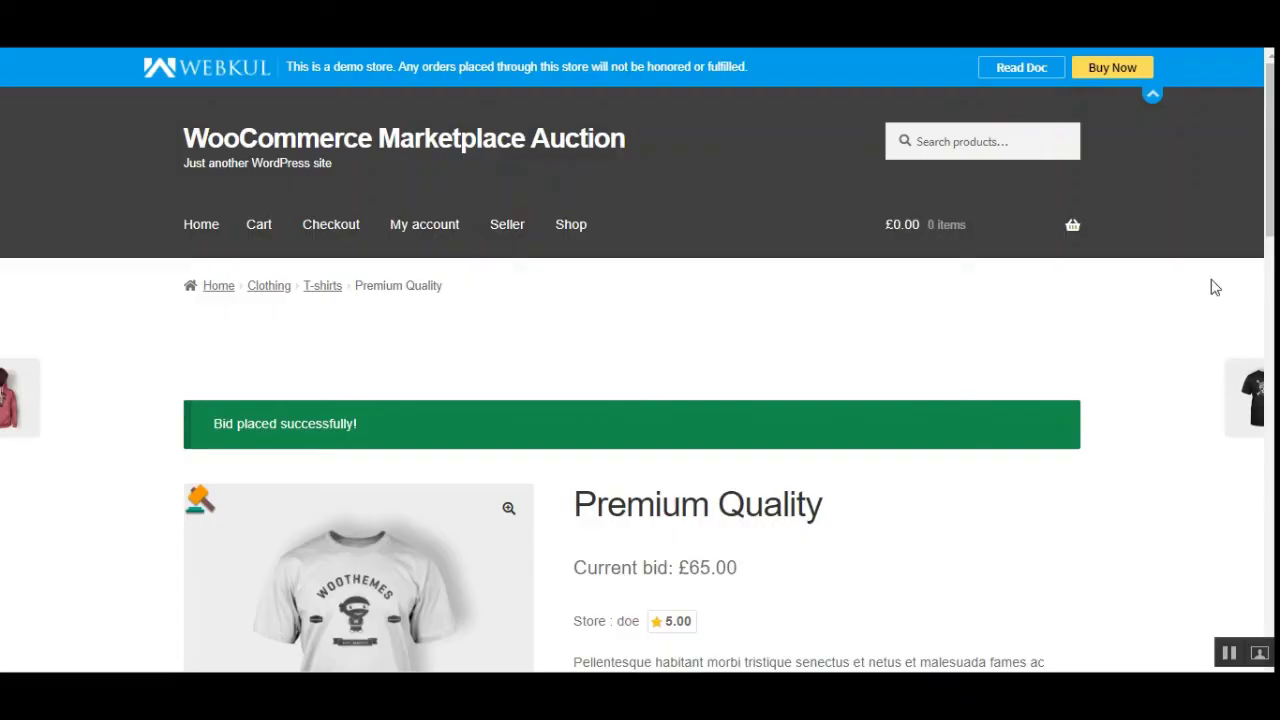
On the storefront's Premium Quality product page, enable Place Bid as Automatic and examine the Auction Details table
{"action": "scroll", "coordinate": [1272, 205], "scroll_direction": "down", "scroll_amount": 1}
{"action": "left_click_drag", "start_coordinate": [1272, 202], "coordinate": [1272, 263]}
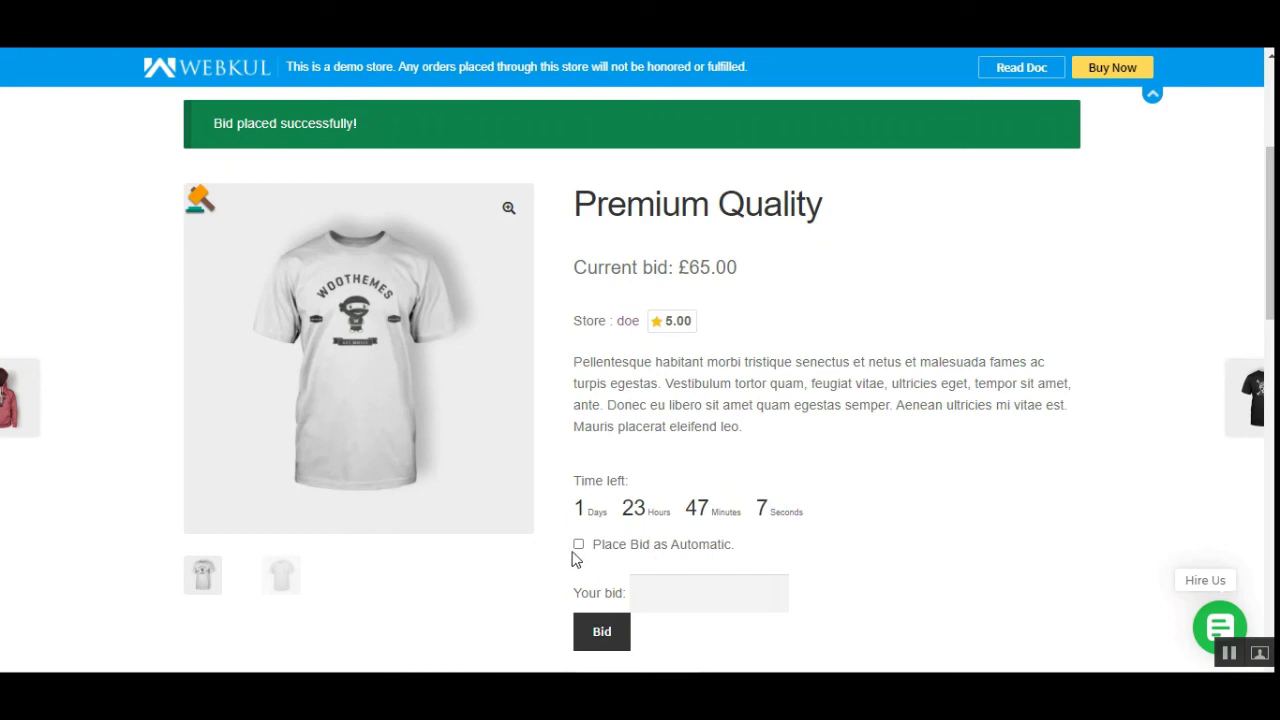
{"action": "scroll", "coordinate": [1240, 380], "scroll_direction": "down", "scroll_amount": 3}
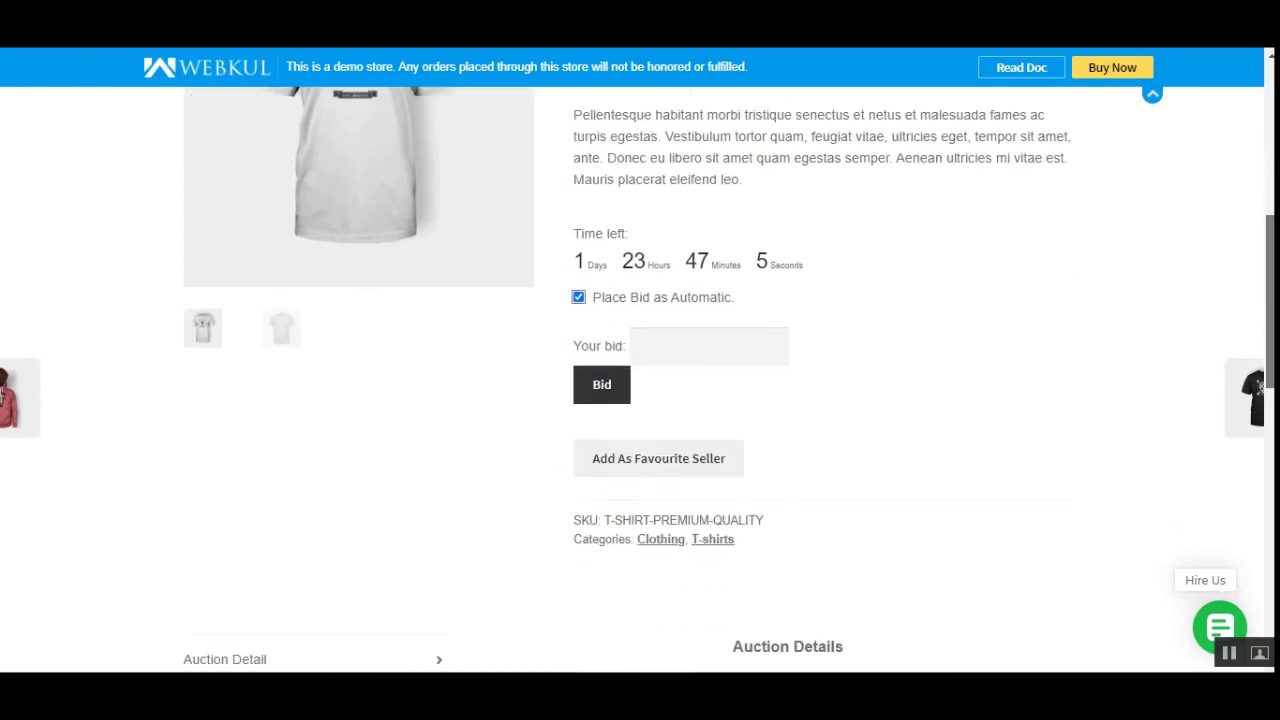
{"action": "scroll", "coordinate": [1128, 380], "scroll_direction": "down", "scroll_amount": 2}
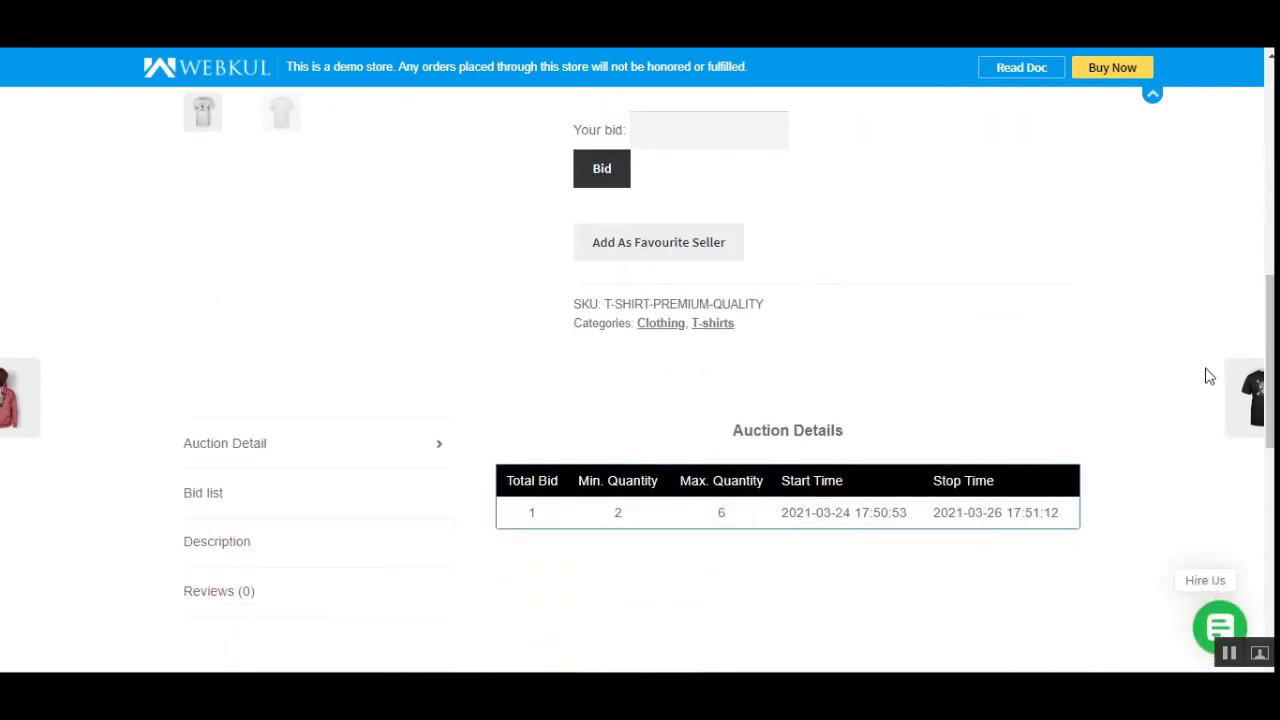
{"action": "scroll", "coordinate": [640, 380], "scroll_direction": "up", "scroll_amount": 3}
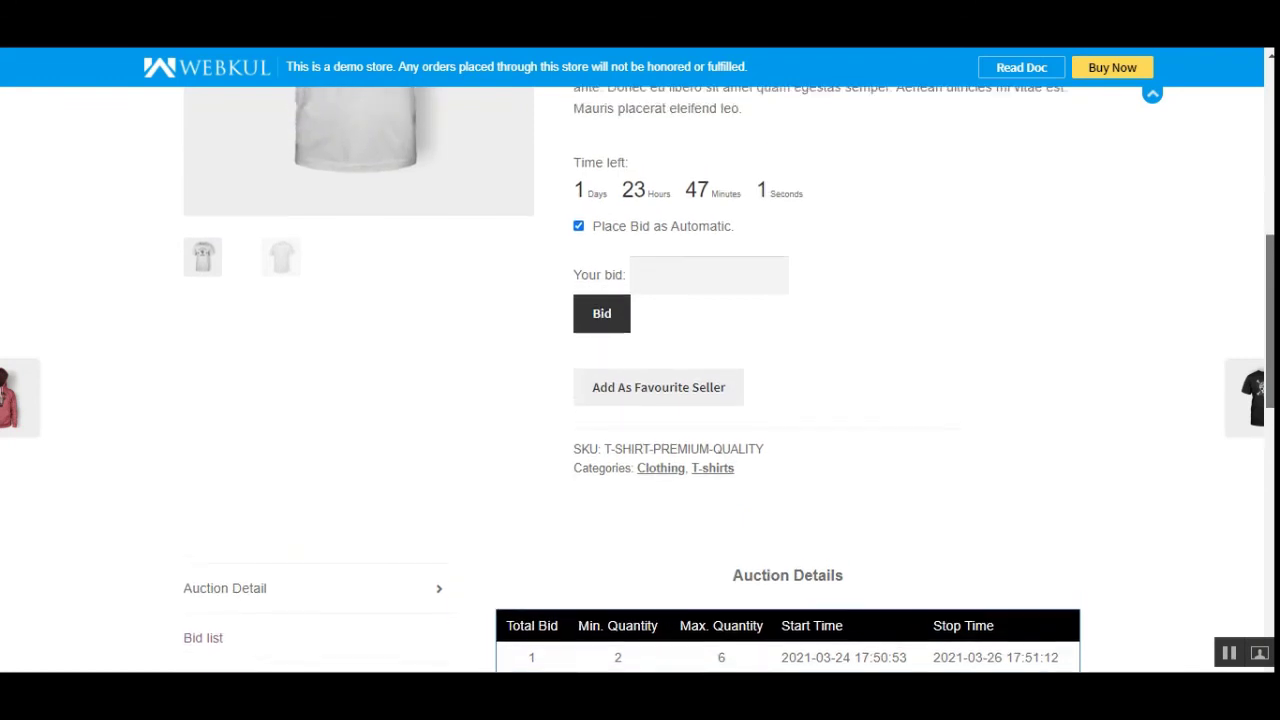
{"action": "scroll", "coordinate": [1270, 618], "scroll_direction": "up", "scroll_amount": 1}
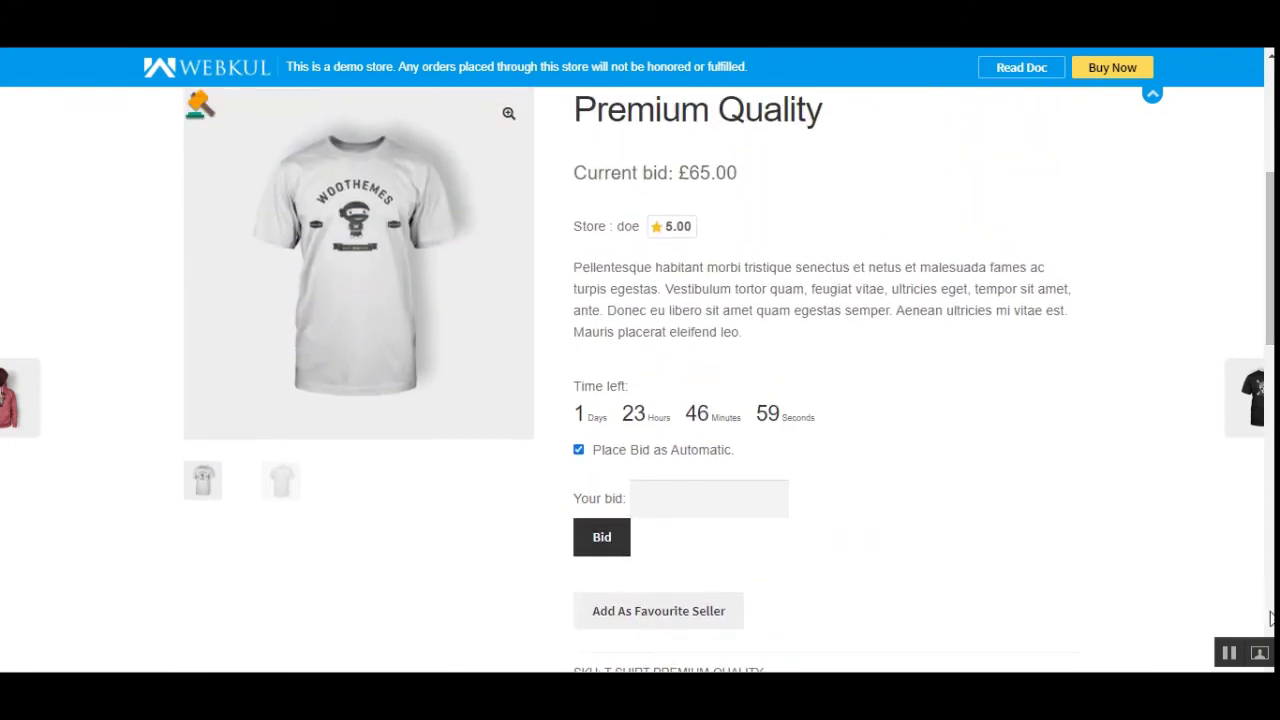